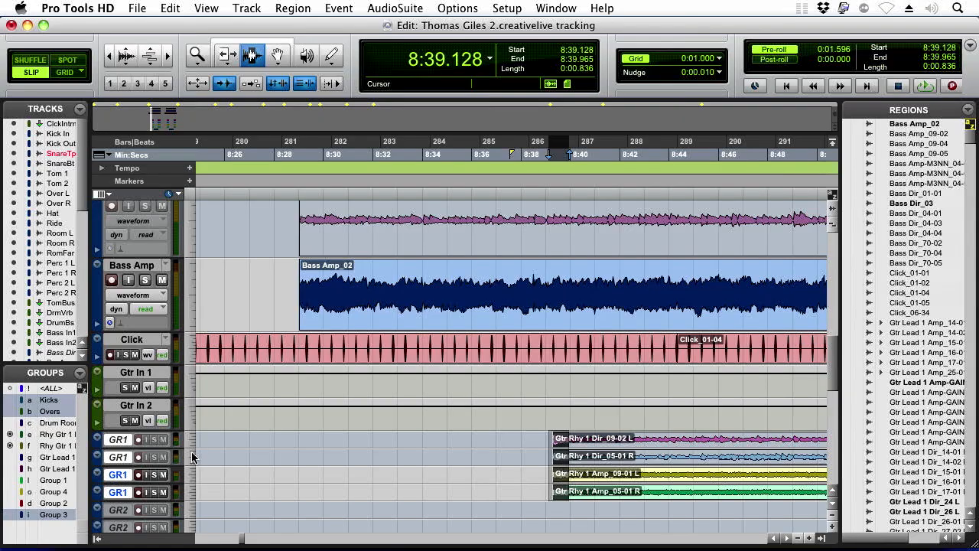
Enlarge the Gtr Rhy 1 Dir and Amp tracks so their waveforms can be read.
left_click(192, 457)
left_click(222, 485)
mouse_move(332, 282)
left_mouse_down()
mouse_move(344, 287)
mouse_move(326, 289)
left_mouse_up()
scroll(325, 290, "up", 1)
left_click_drag(389, 334, 387, 340)
left_click_drag(399, 504, 426, 459)
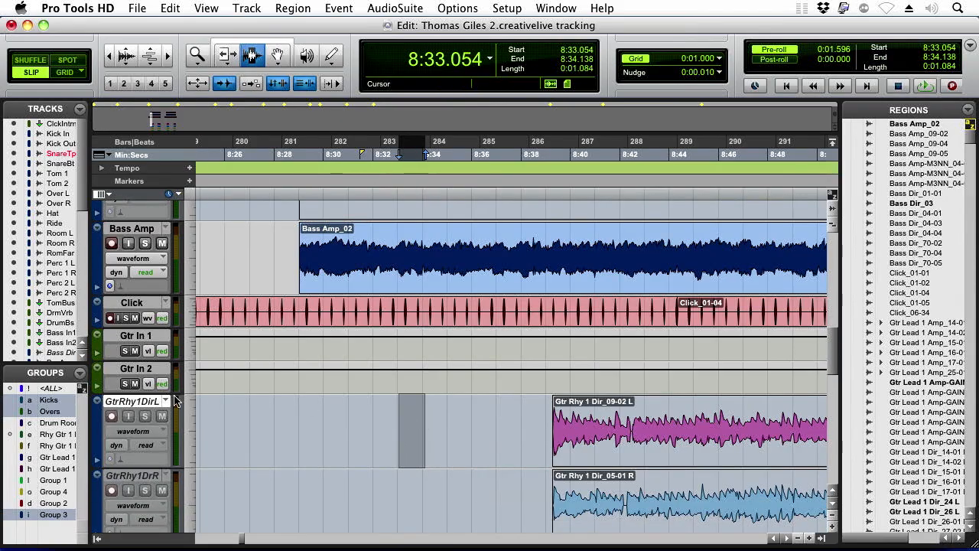
Compare the Gtr Rhy 1 Dir and Amp tracks by selecting short passages near the start of their regions.
left_click_drag(559, 434, 574, 470)
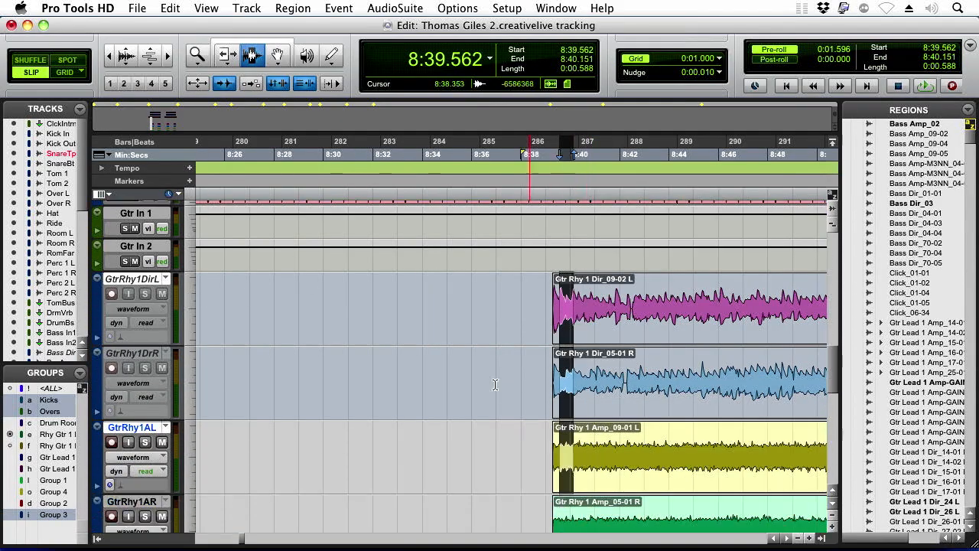
left_click_drag(490, 467, 496, 425)
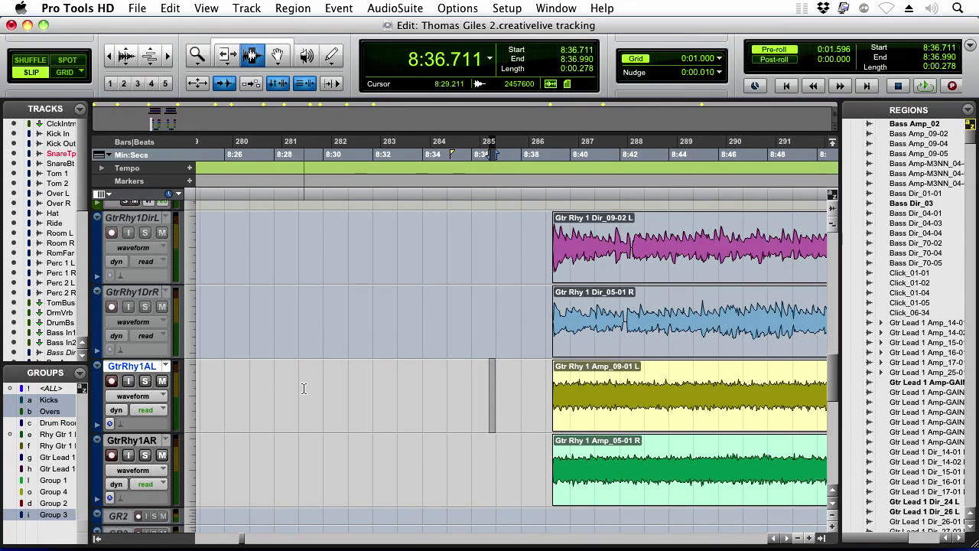
left_click_drag(565, 459, 592, 321)
left_click(570, 332)
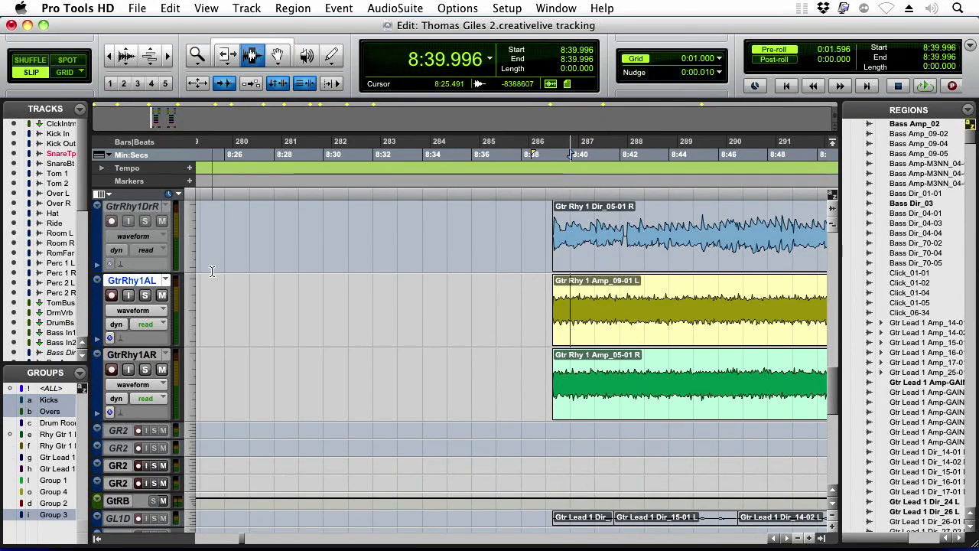
left_click_drag(141, 284, 145, 398)
Examine the Gtr Rhy 1 waveforms up close, selecting one short note across the Dir L and Dir R tracks.
left_click_drag(608, 318, 664, 294)
key("super+bracketright")
key("super+bracketright")
left_click(634, 271)
key("super+bracketleft")
key("super+bracketleft")
left_click(670, 237)
key("super+bracketright")
key("super+bracketright")
key("super+bracketright")
left_click_drag(542, 230, 545, 311)
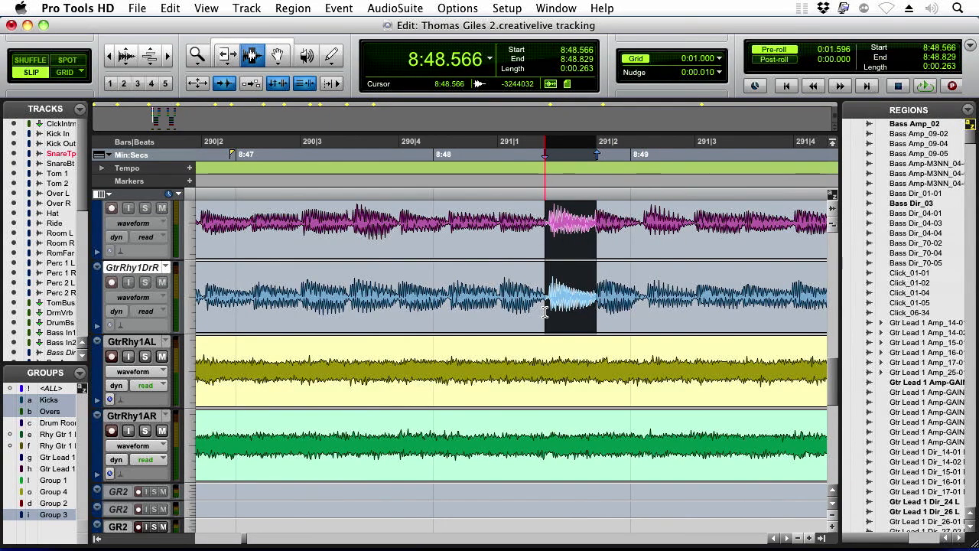
Examine the Bass Dir and Bass Amp tracks with short selections at several zoom levels.
left_click_drag(459, 251, 519, 255)
left_click_drag(349, 318, 320, 288)
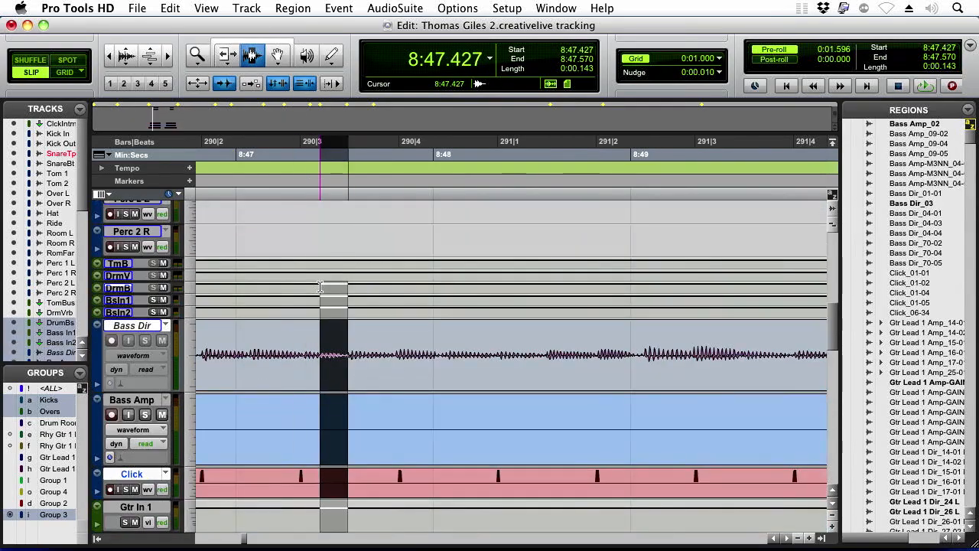
key("super+bracketleft")
key("super+bracketleft")
left_click_drag(354, 403, 381, 403)
key("super+bracketleft")
left_click(365, 367)
key("super+bracketleft")
left_click(386, 371)
key("super+bracketright")
Select the Bass Dir_03 and Bass Amp_02 regions and inspect their beginning around 8:29 to 8:30.
double_click(303, 376)
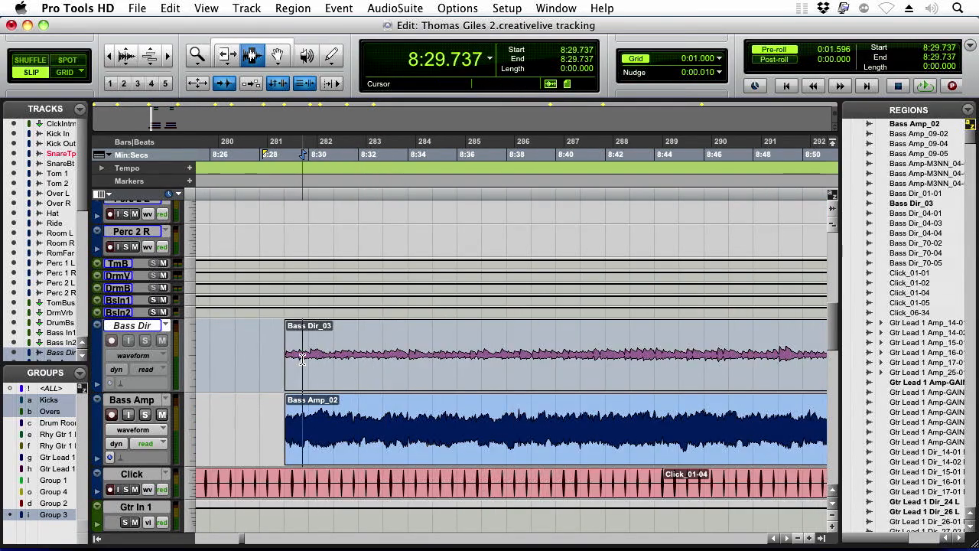
key("super+bracketright")
key("super+bracketright")
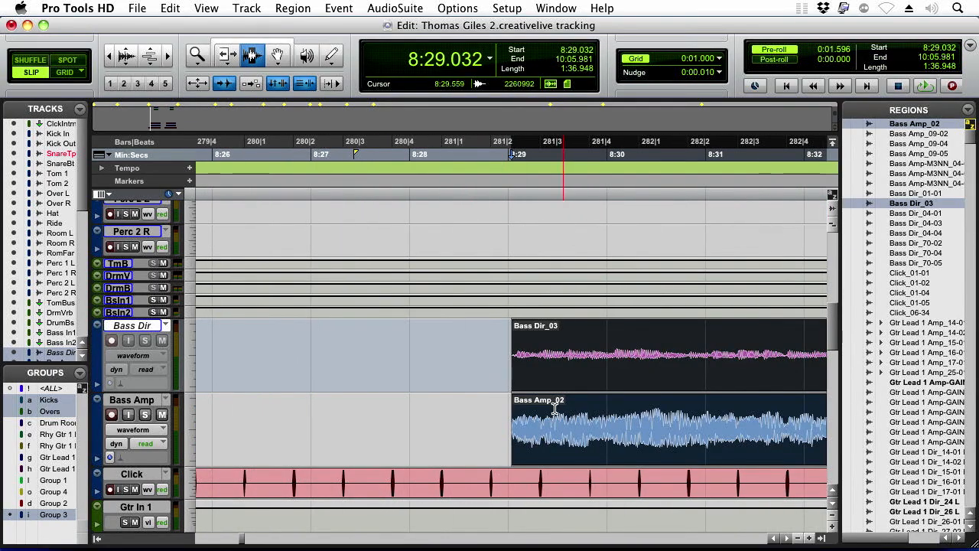
left_click(540, 383)
left_click(616, 389)
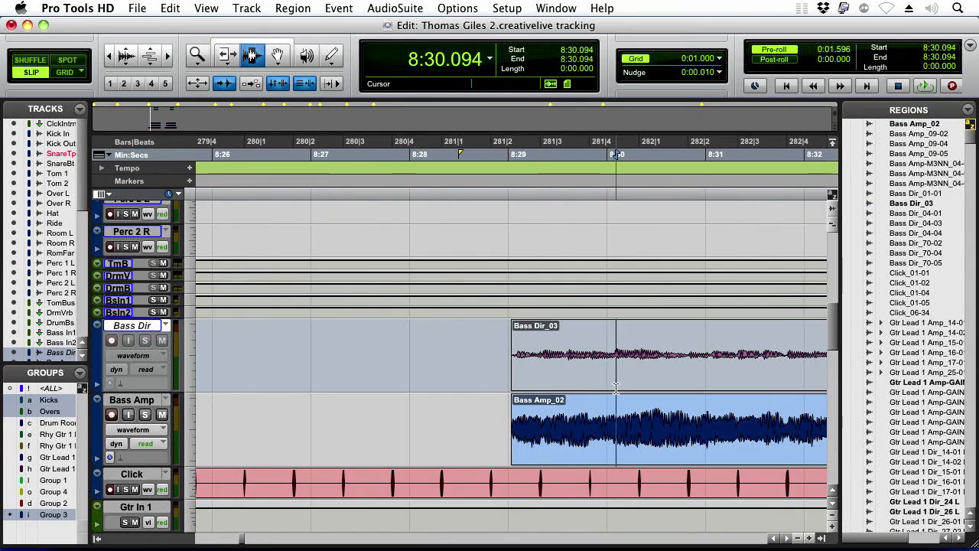
left_click(553, 375)
left_click(565, 382)
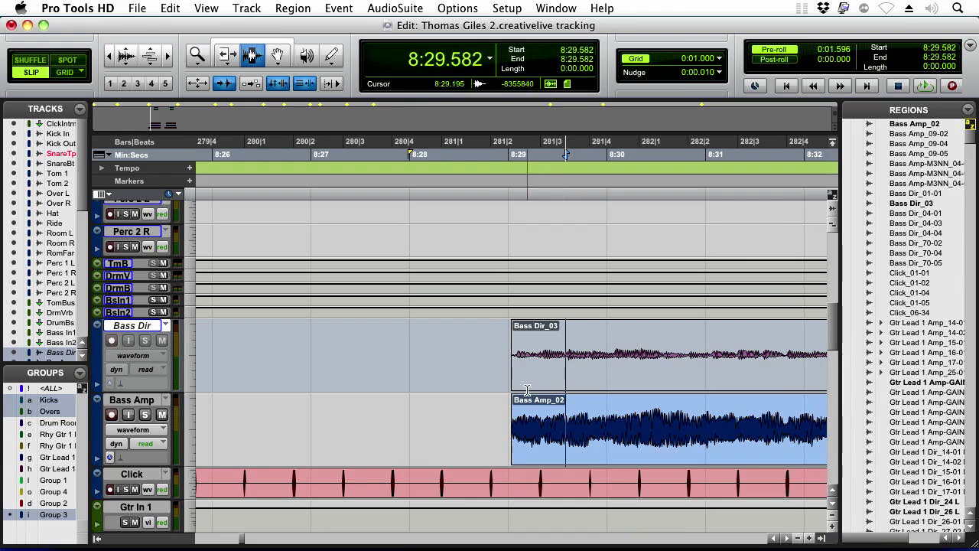
Deactivate Group 3 and test it with a short selection on the Click track.
left_click(67, 514)
left_click_drag(351, 484, 365, 478)
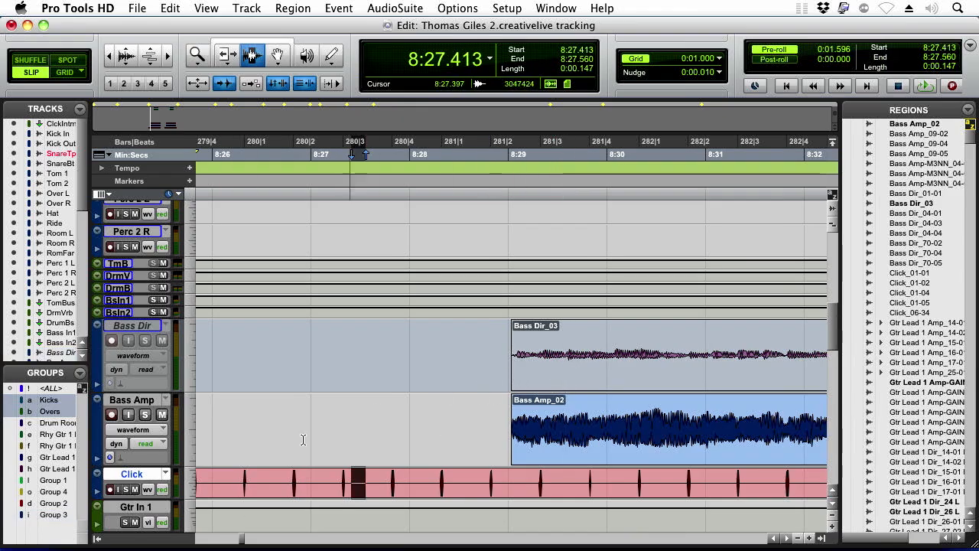
Select a passage across Bass Dir and Bass Amp and create a Mix/Edit group of them named Bass.
left_click(556, 386)
left_click_drag(556, 386, 578, 427)
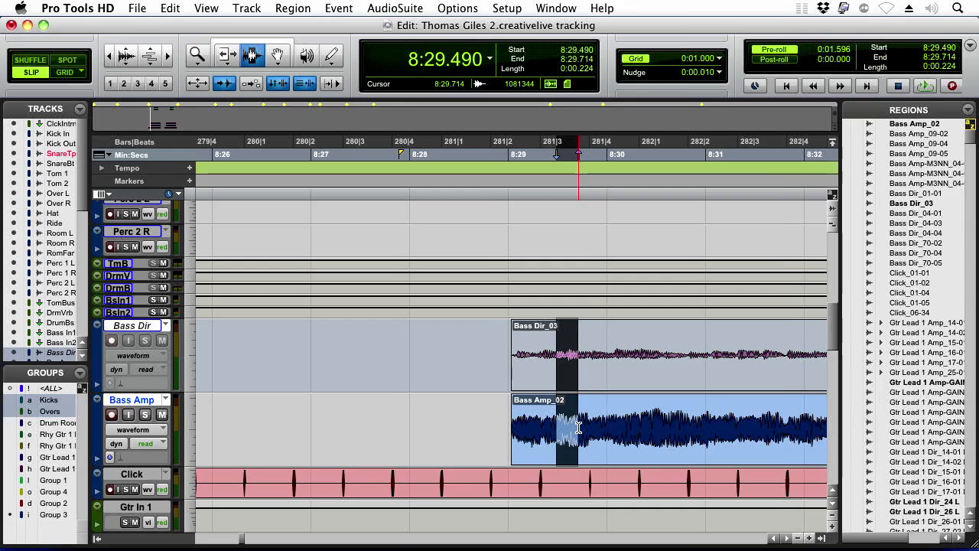
key("super+g")
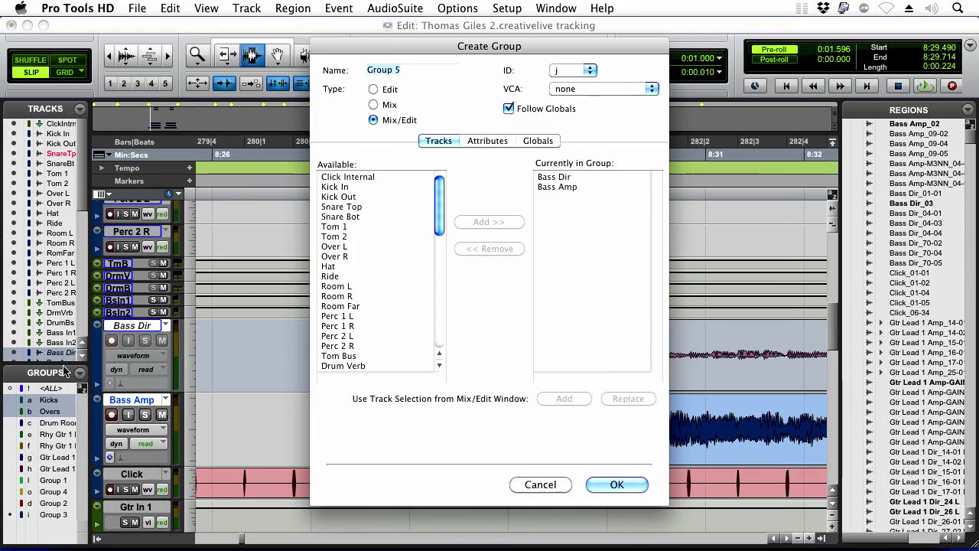
triple_click(407, 70)
type("Bass")
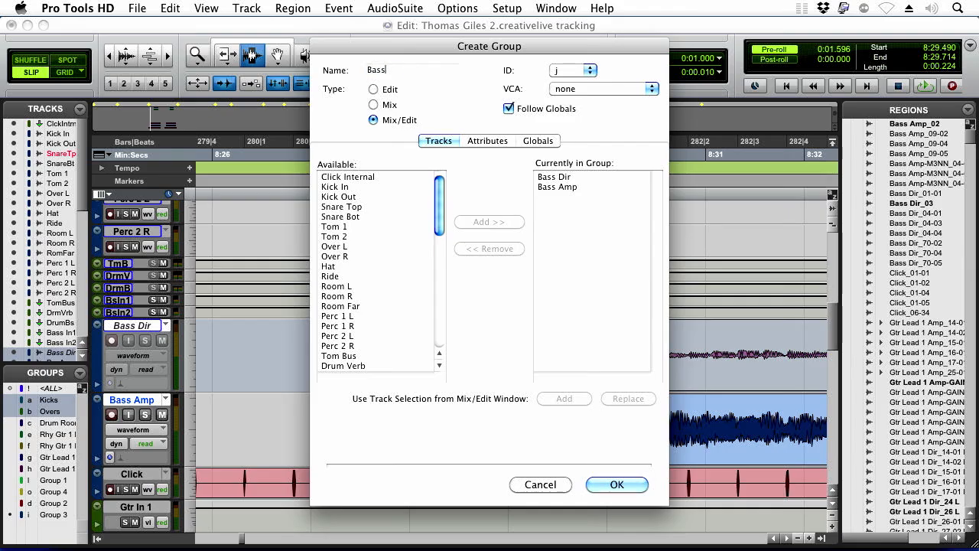
left_click(616, 484)
Check the Bass group with test selections across the bass tracks.
key("space")
left_click(534, 379)
left_click(671, 382)
left_click(549, 380)
left_click(509, 381)
left_click_drag(503, 383, 697, 375)
left_click(565, 381)
left_click_drag(550, 383, 603, 541)
Inspect the start of the Gtr Rhy 1 regions around 8:39.
left_click(575, 344)
key("super+[")
key("super+[")
scroll(555, 300, "up", 5)
left_click_drag(544, 344, 619, 353)
key("super+[")
left_click(695, 345)
left_click(724, 344)
left_click(679, 344)
key("super+]")
left_click(445, 319)
key("super+]")
key("super+]")
key("super+]")
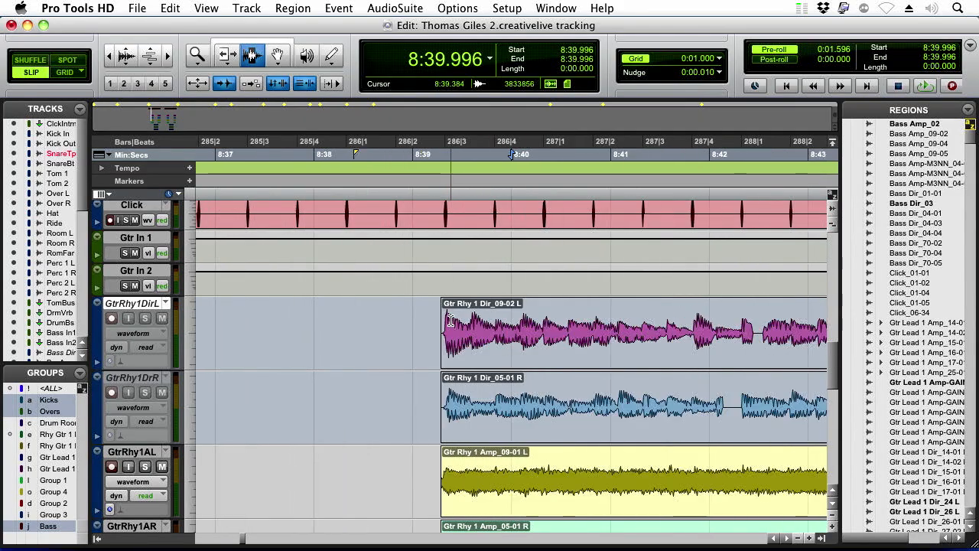
Create a Mix/Edit group named Gtr Rhy 1L from the Gtr Rhy 1 Dir L and Gtr Rhy 1 Amp L tracks.
left_click_drag(383, 328, 463, 330)
left_click(427, 469, "shift")
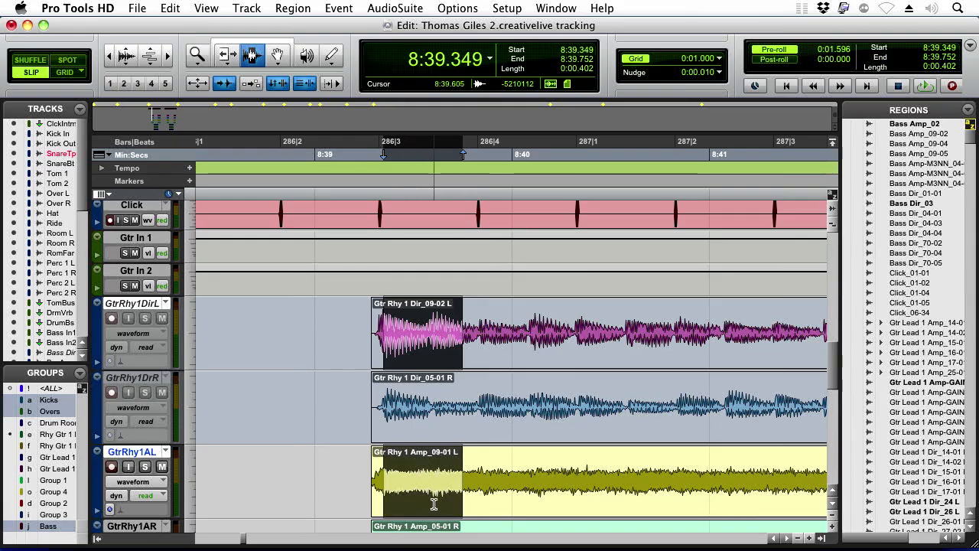
key("super+g")
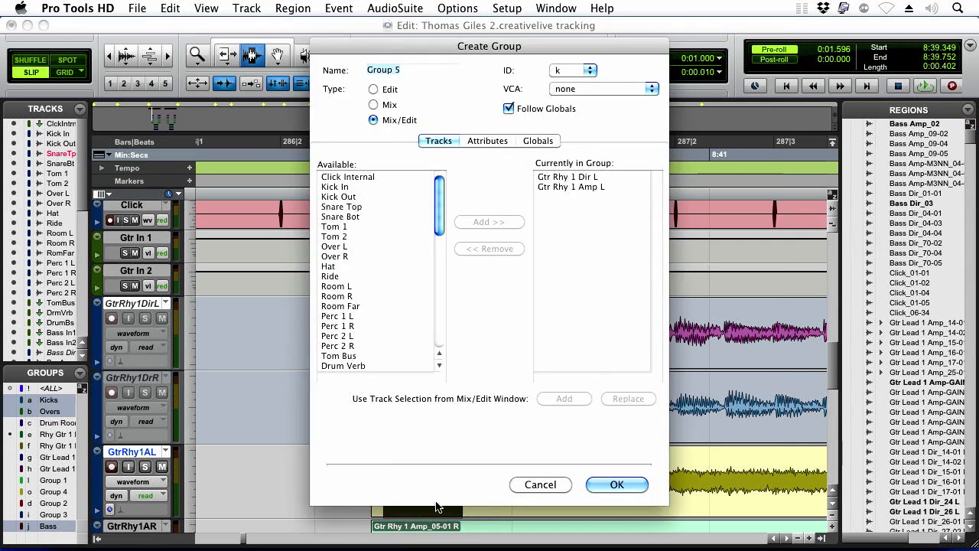
type("Grt")
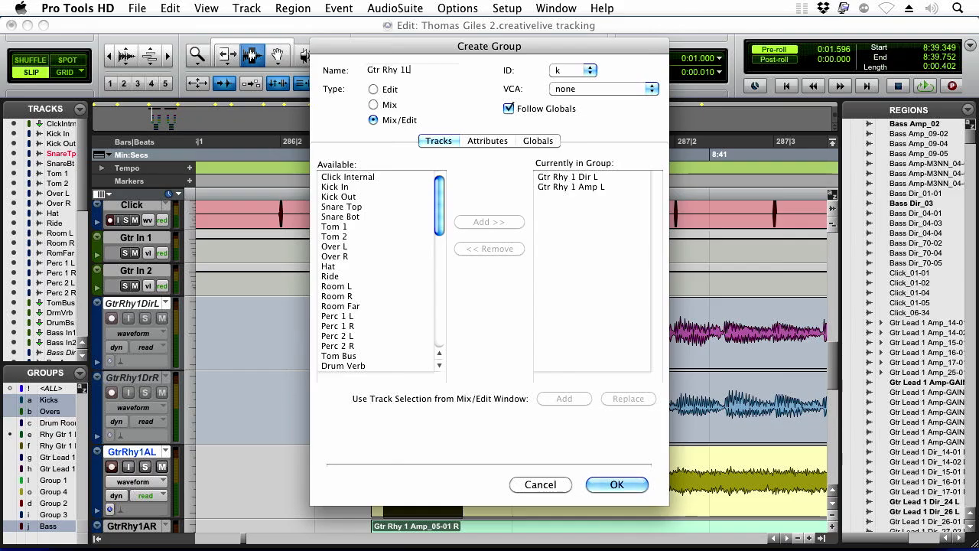
key("BackSpace")
key("BackSpace")
key("BackSpace")
left_click(613, 489)
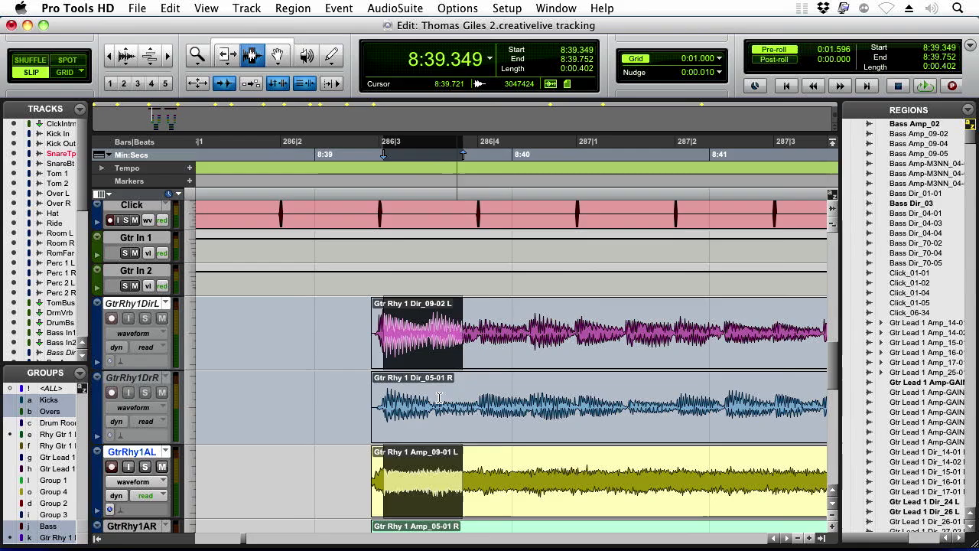
Create a Mix/Edit group for the right-side rhythm guitar from Gtr Rhy 1 Dir R and Gtr Rhy 1 Amp R, starting its name with Gtr Rhy.
left_click_drag(409, 420, 505, 424)
scroll(834, 375, "down", 3)
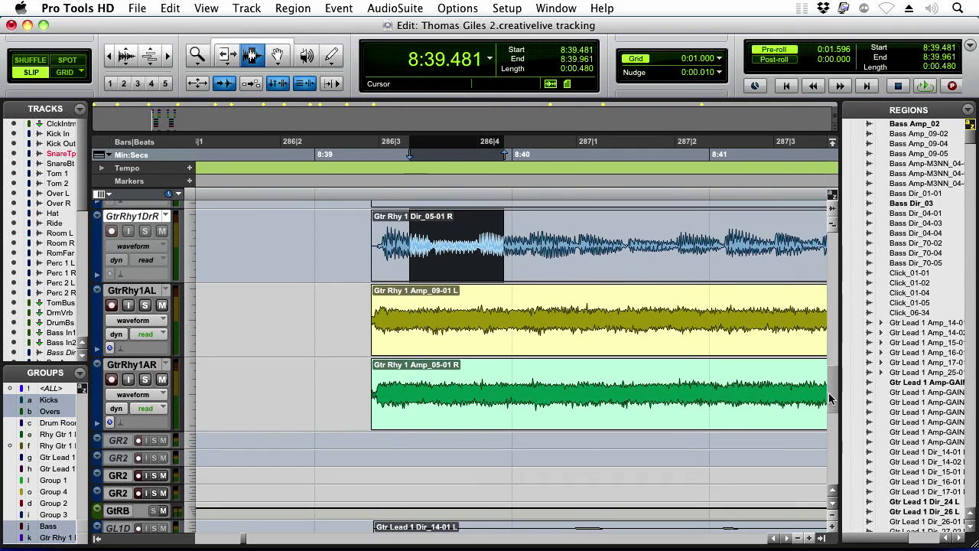
left_click(483, 413, "shift")
key("super+g")
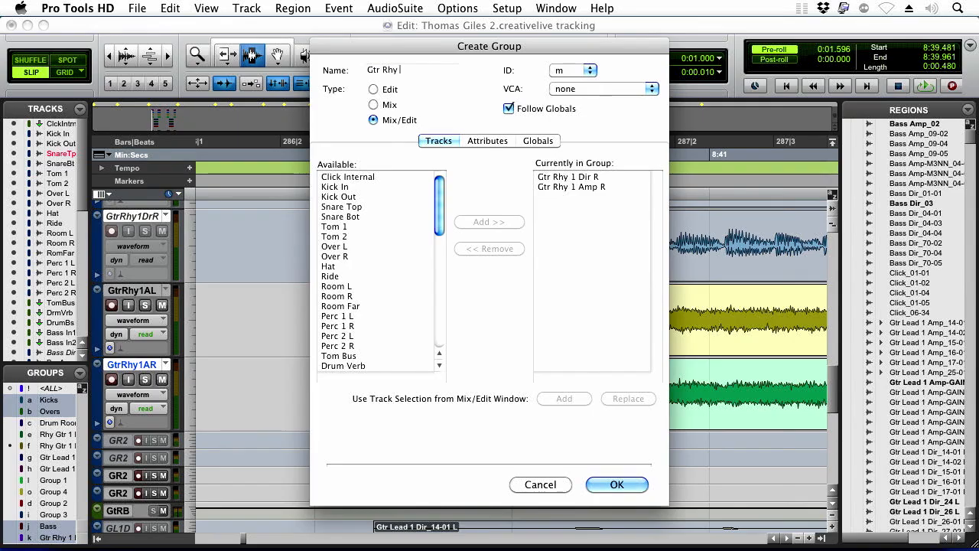
left_click(627, 485)
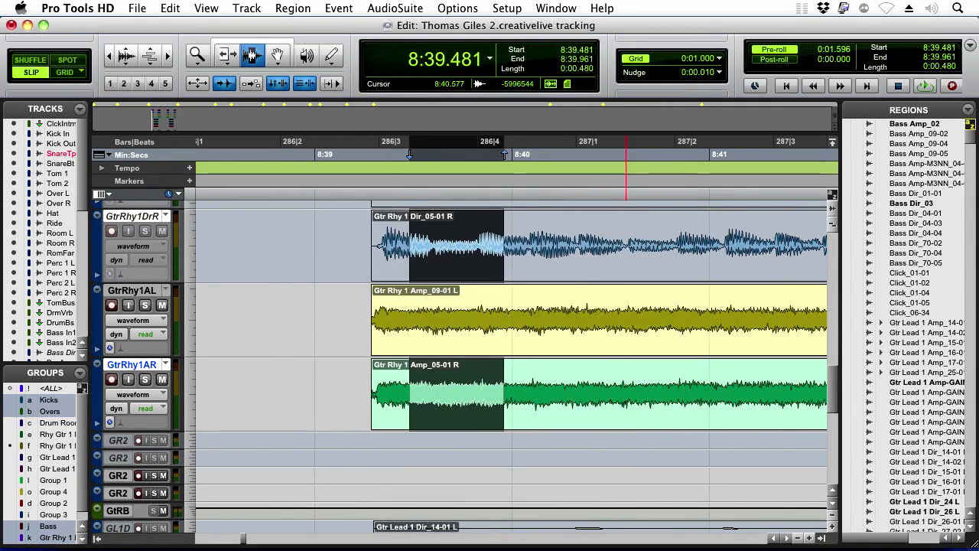
Create a group from the Gtr Rhy 2 Dir L and Gtr Rhy 2 Amp L tracks.
key("super+[")
key("super+[")
key("super+[")
key("super+[")
key("super+[")
left_click(649, 443)
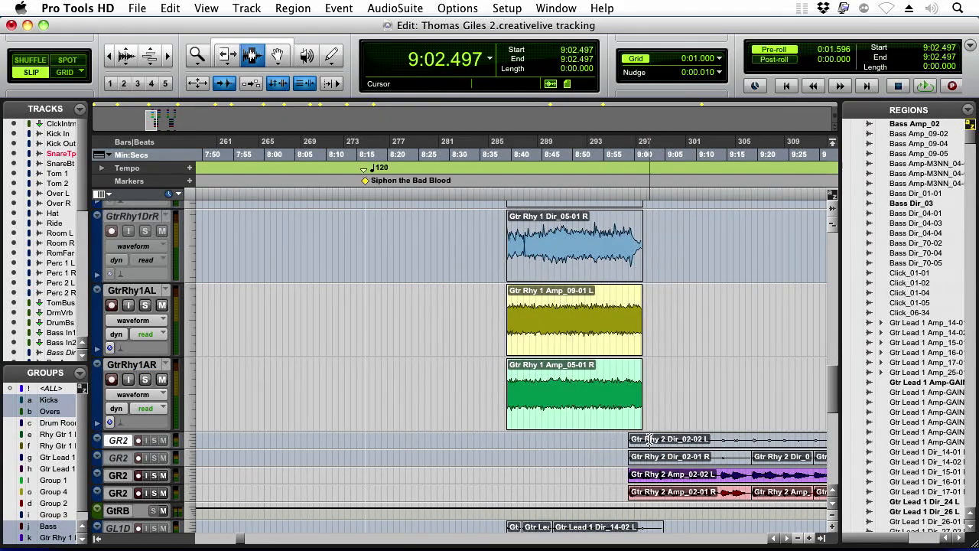
key("super+]")
left_click_drag(512, 442, 597, 457)
left_click(553, 476, "shift")
key("super+g")
left_click(621, 485)
Create a group from the Gtr Rhy 2 Dir R and Gtr Rhy 2 Amp R tracks.
left_click(583, 495, "shift")
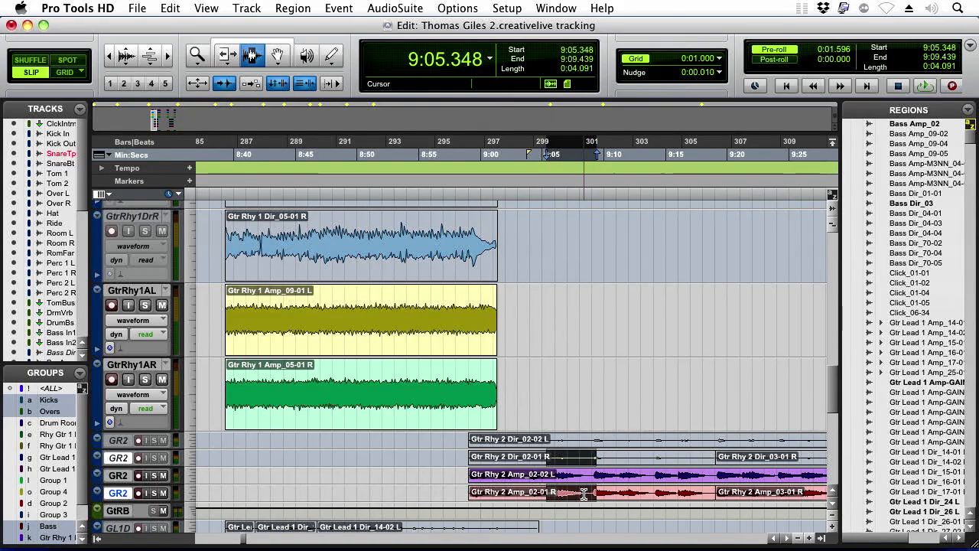
key("super+g")
left_click(620, 484)
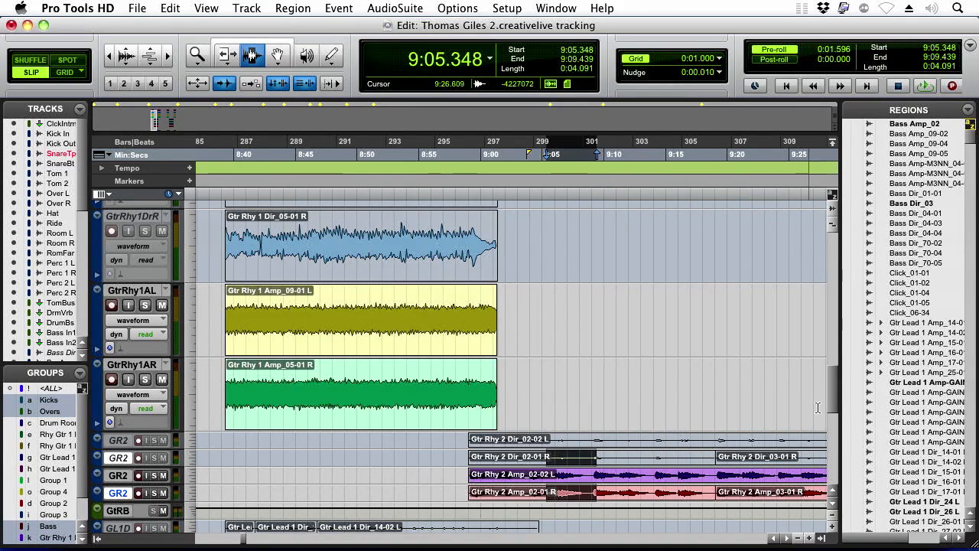
Examine which Gtr Lead 1 Dir and Amp tracks contain recorded regions, using test selections across them.
scroll(834, 400, "down", 5)
left_click_drag(368, 339, 429, 339)
left_click_drag(432, 400, 449, 412)
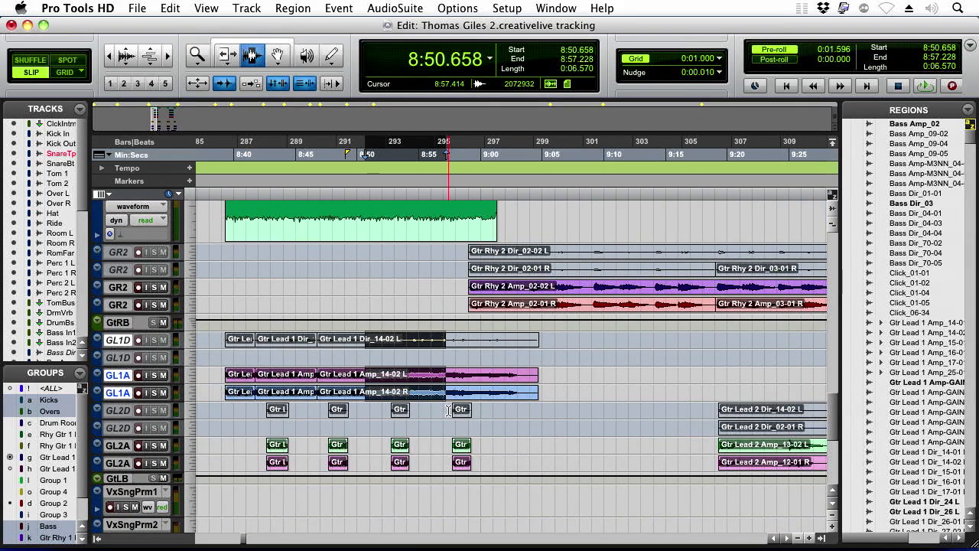
left_click_drag(227, 339, 561, 393)
left_click(275, 339)
left_click_drag(275, 396, 545, 395)
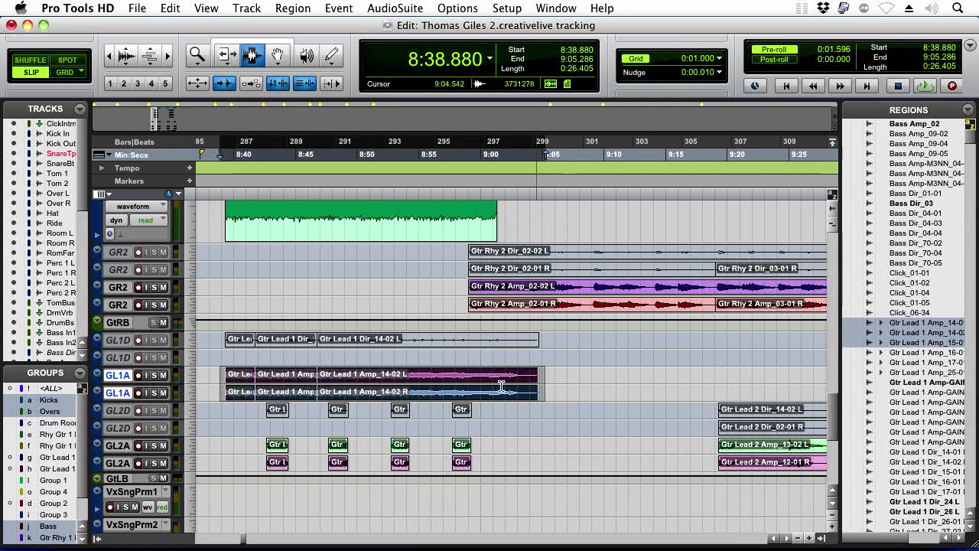
left_click(245, 340)
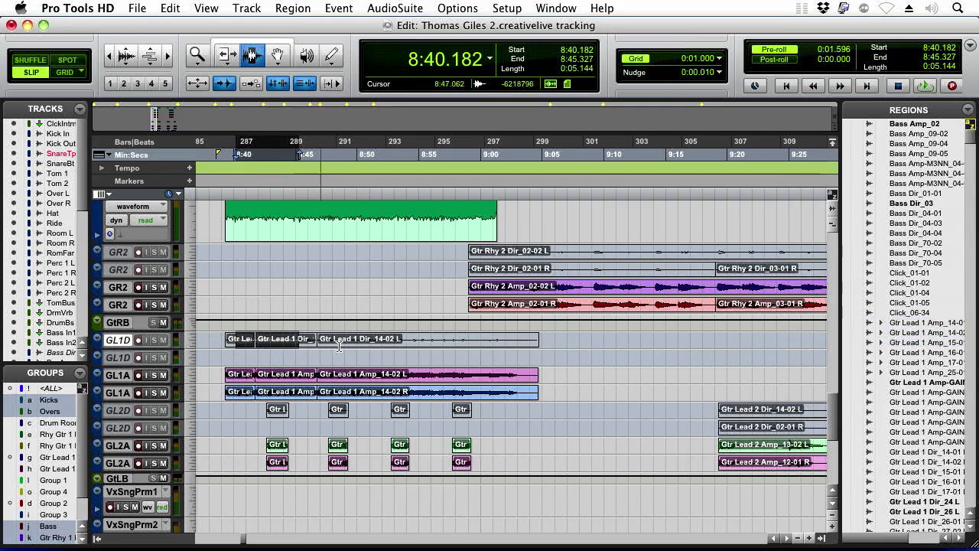
Select the Gtr Lead 1 Dir L, Amp L and Amp R regions together and create a group from their tracks.
left_click(365, 348)
double_click(232, 340, "shift")
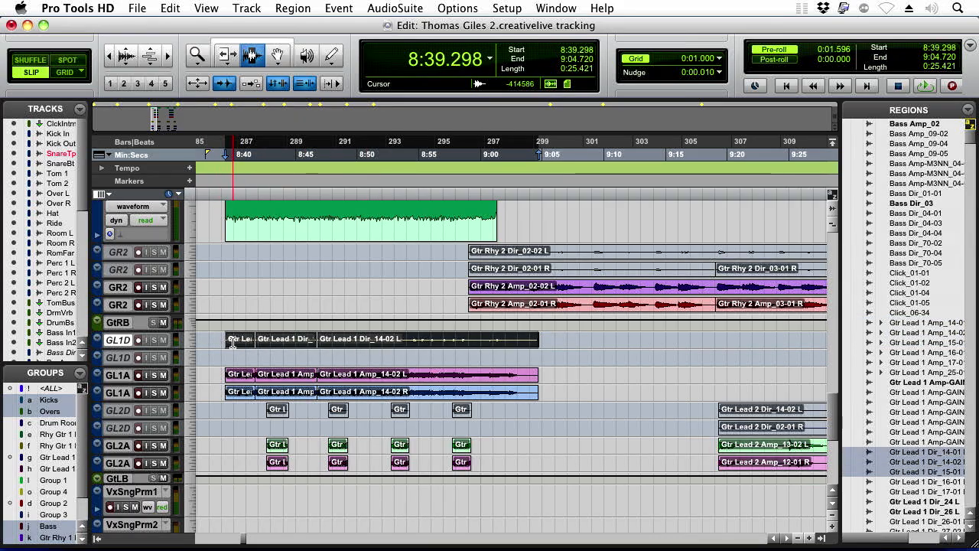
left_click(265, 391, "shift")
left_click(260, 376, "shift")
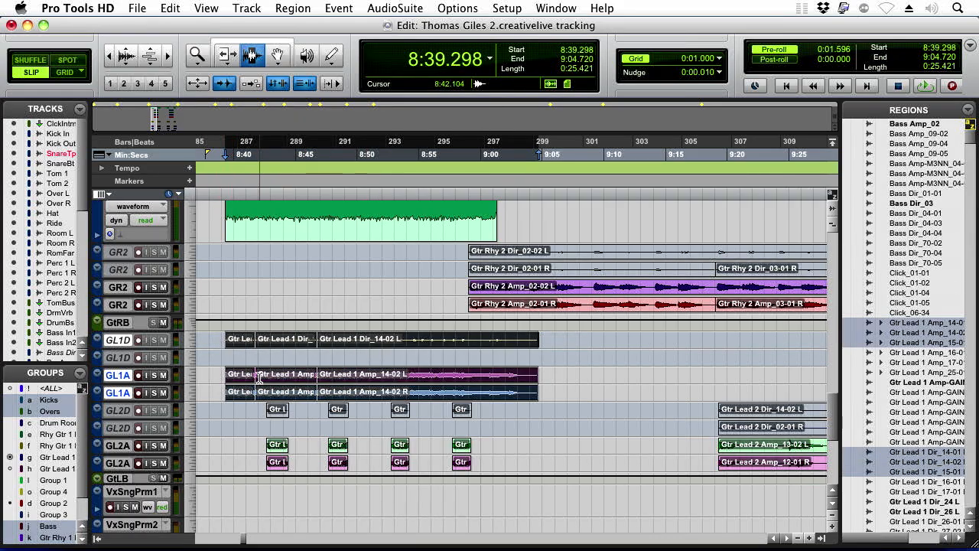
key("super+g")
left_click(605, 483)
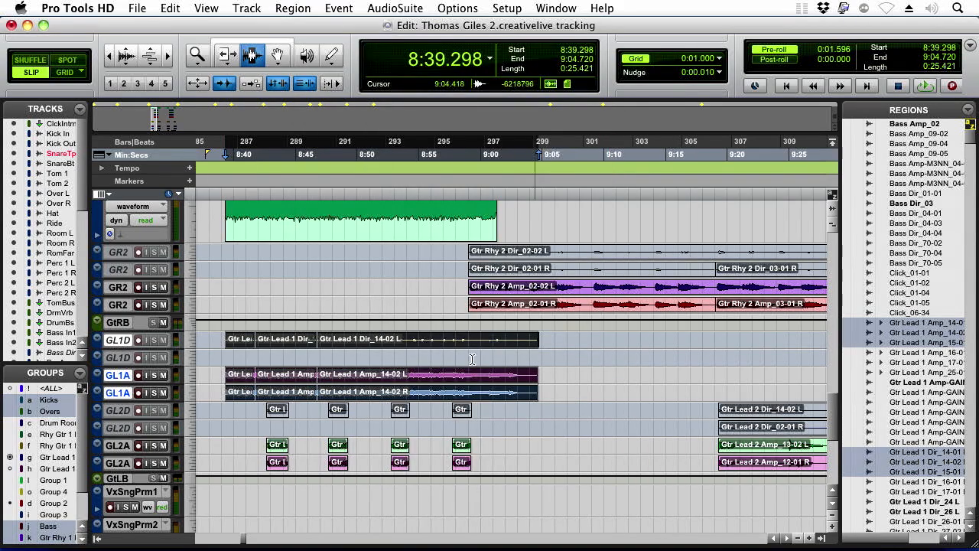
Create a Mix/Edit group from the Gtr Lead 2 Dir L, Gtr Lead 2 Amp L and Gtr Lead 2 Amp R tracks.
left_click_drag(269, 411, 326, 411)
left_click(309, 447, "shift")
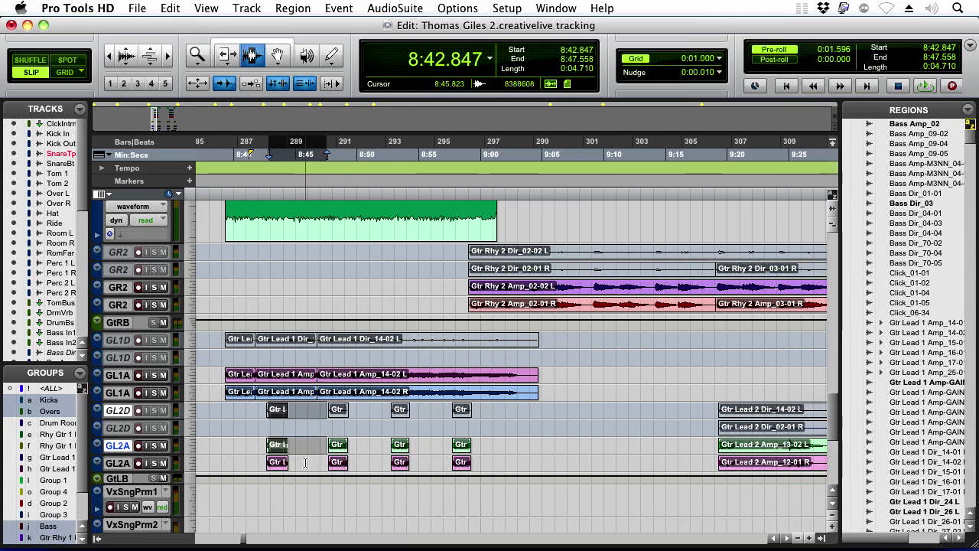
left_click(303, 466, "shift")
key("super+g")
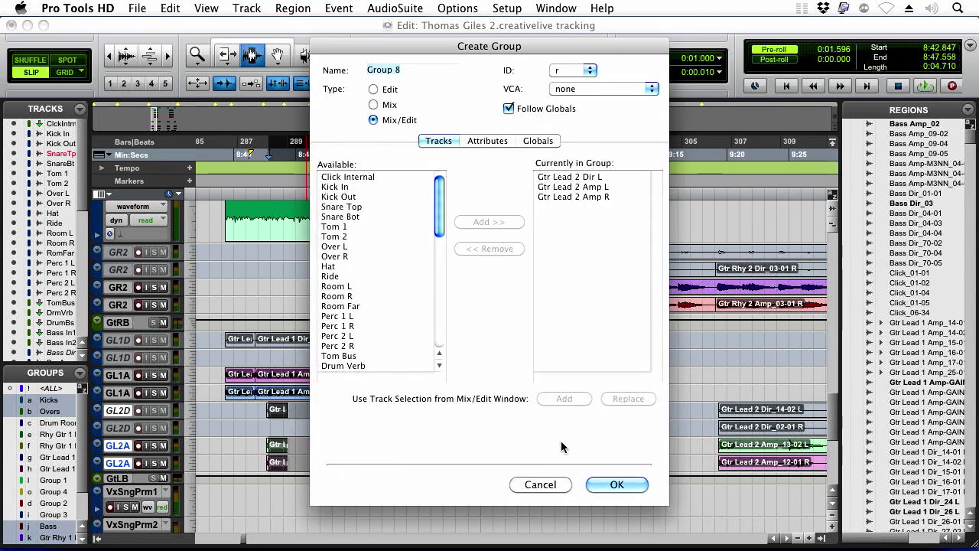
left_click(618, 483)
Review the rhythm and lead guitar regions across the song at a wider zoom.
left_click(700, 430)
key("super+bracketleft")
key("super+bracketleft")
left_click(660, 429)
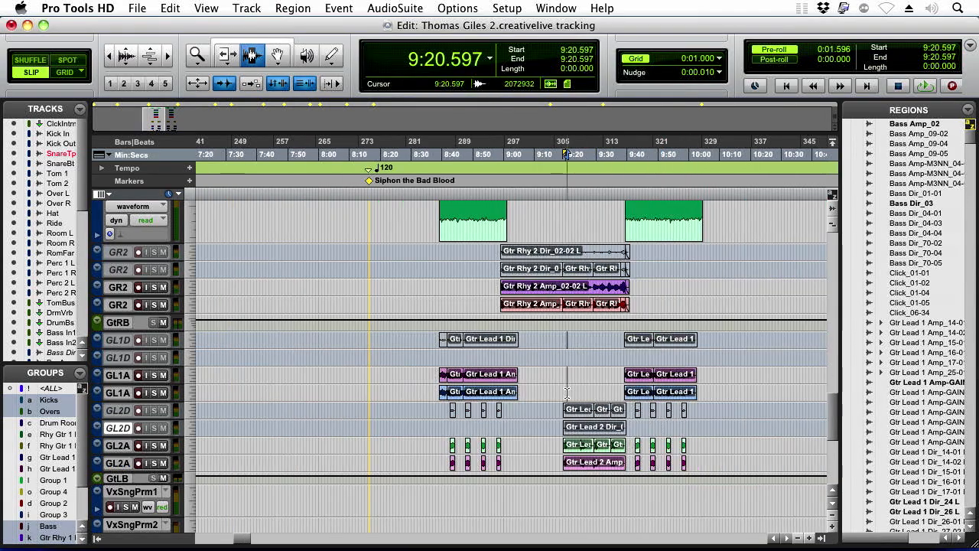
left_click_drag(567, 391, 612, 201)
left_click_drag(632, 358, 641, 202)
left_click_drag(634, 389, 631, 191)
left_click(457, 349)
left_click_drag(496, 375, 683, 527)
key("super+bracketleft")
left_click_drag(534, 381, 568, 329)
Select the whole Bass Dir_03 and Bass Amp_02 regions and view them from their start.
double_click(491, 392)
key("super+bracketright")
key("super+bracketright")
key("super+bracketright")
key("super+bracketleft")
key("super+bracketleft")
double_click(538, 339)
key("super+bracketright")
key("super+bracketright")
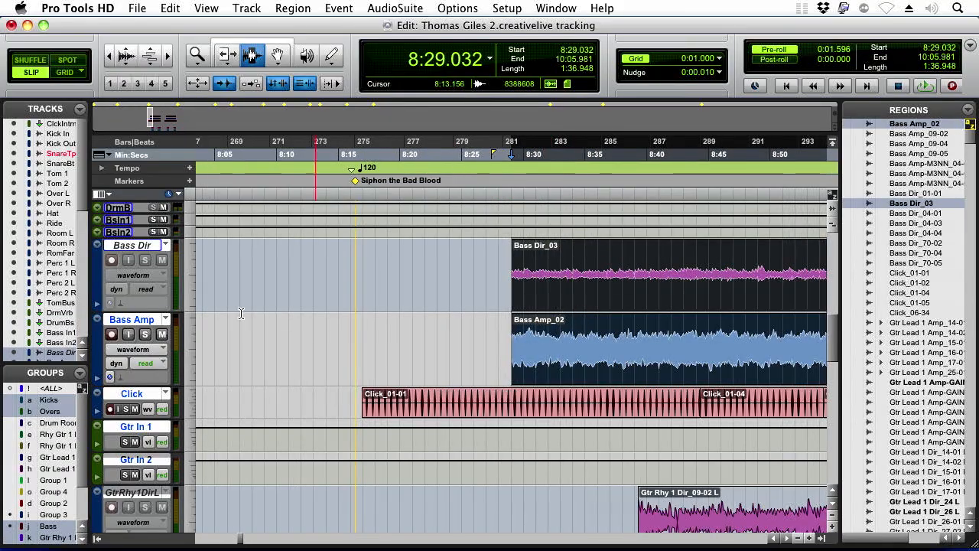
Reduce the height of the bass tracks and select a matching stretch of the grouped Kick In and Kick Out regions.
left_click(184, 329)
left_click(193, 318)
left_click_drag(548, 278, 563, 227)
key("Down")
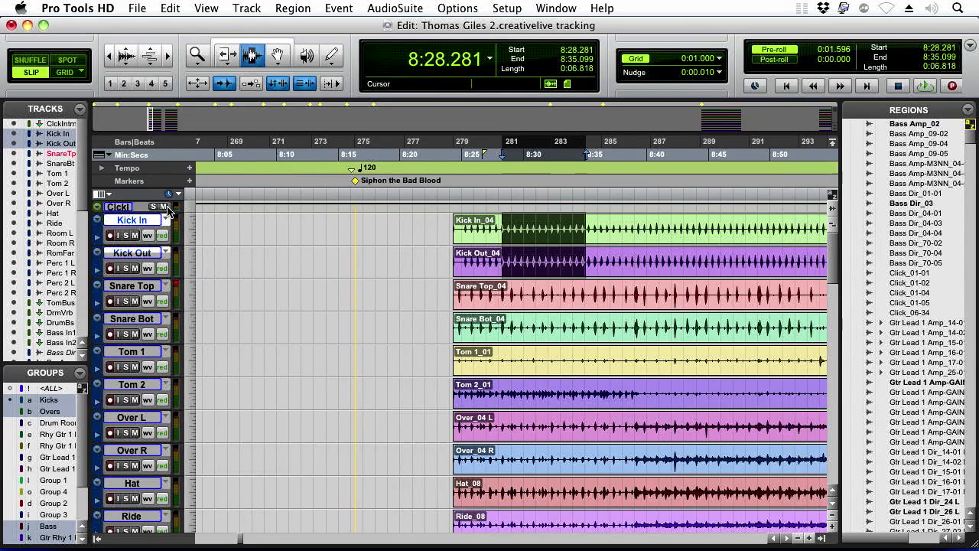
left_click(470, 224)
left_click_drag(487, 229, 559, 234)
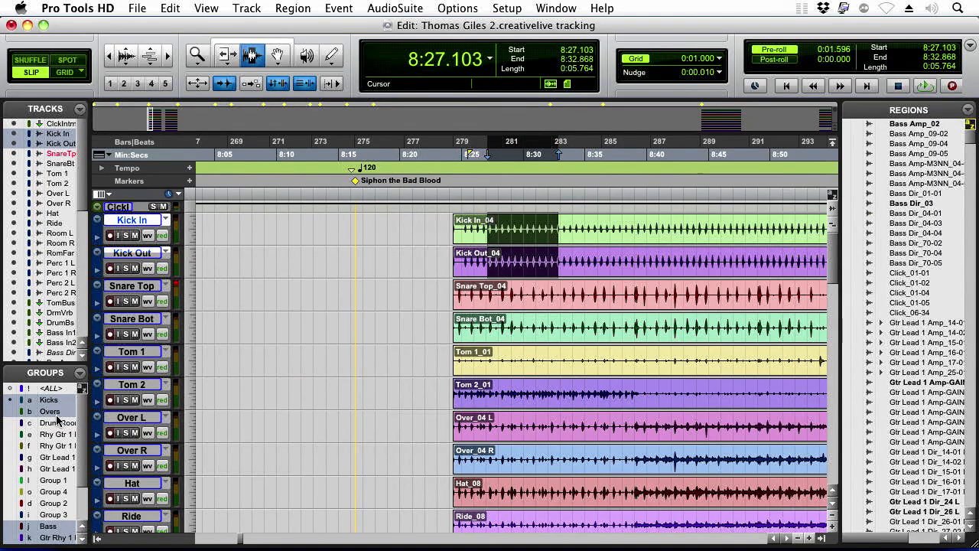
Suspend all groups and select a stretch of the Kick In region alone.
key("super+shift+g")
left_click(484, 234)
left_click_drag(494, 235, 595, 268)
left_click(479, 261)
left_click_drag(478, 235, 570, 243)
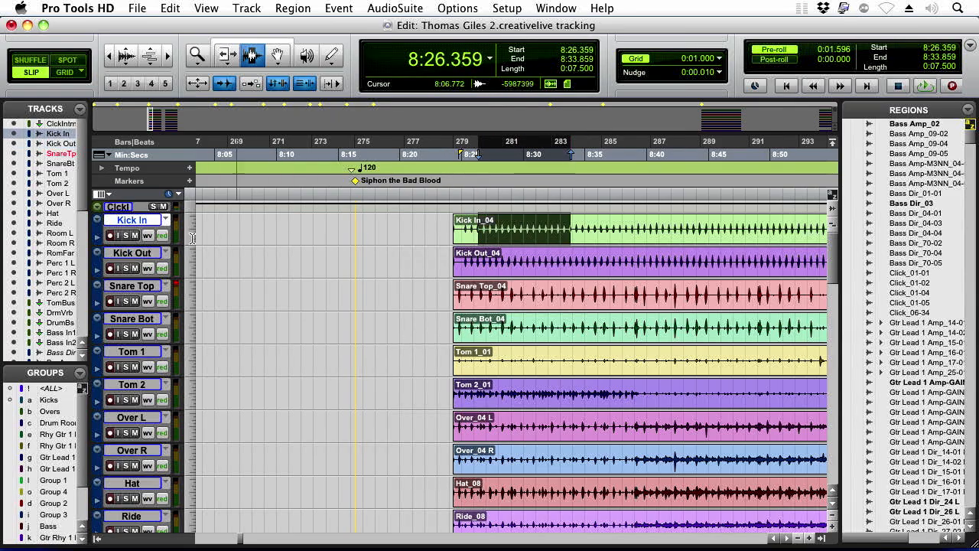
left_click(436, 233)
left_click_drag(478, 231, 563, 233)
Move the Kick In, Snare Top and Click tracks directly below Bass Amp, with Click first.
left_click_drag(133, 222, 135, 288)
left_click(135, 288, "shift")
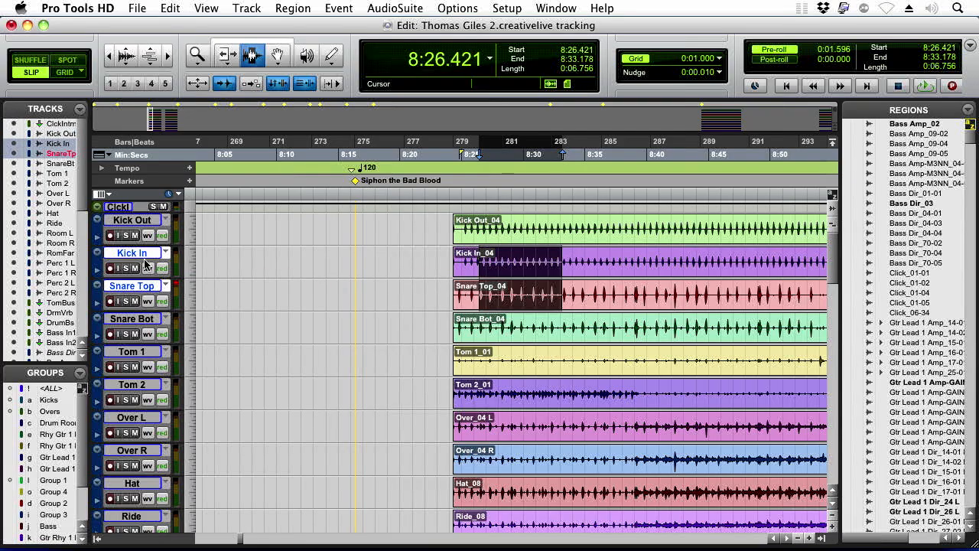
left_click_drag(143, 253, 275, 467)
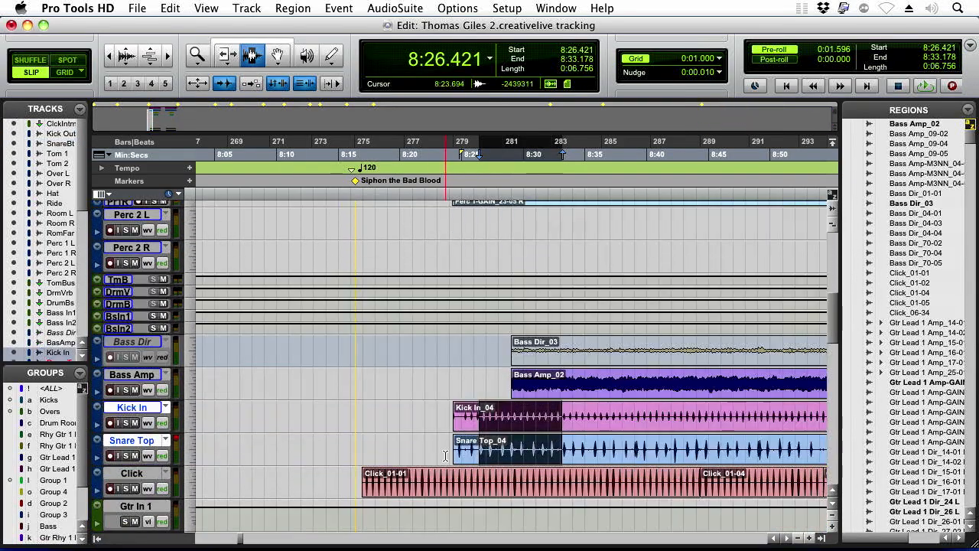
left_click_drag(501, 477, 586, 454)
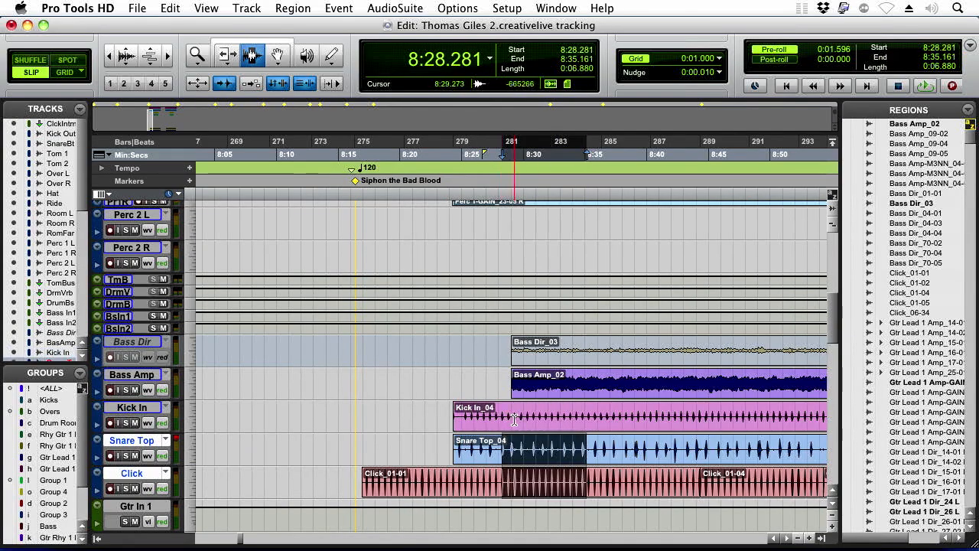
left_click(514, 418)
left_click_drag(451, 478, 550, 476)
left_click_drag(128, 474, 131, 409)
Select the whole Bass Dir_03 region on its own and view its start closely.
left_click(533, 374)
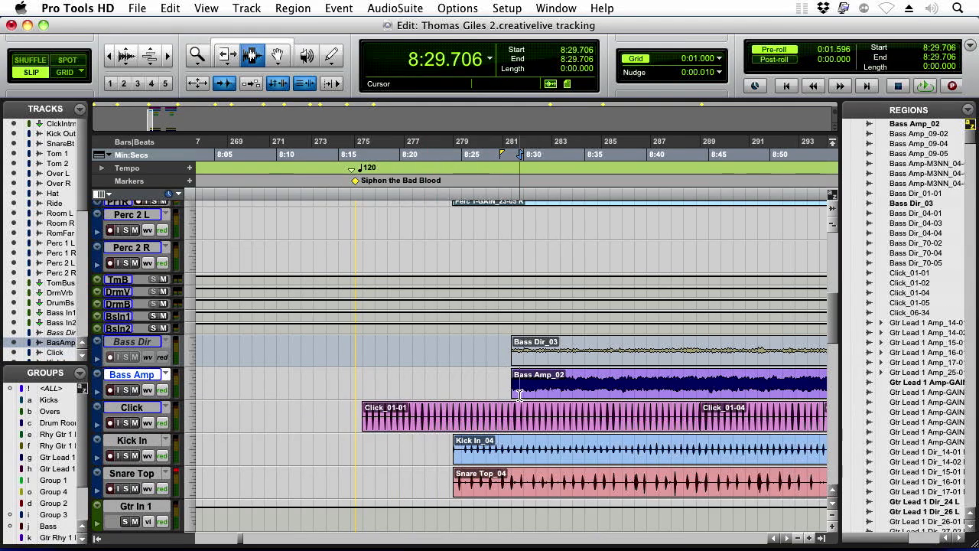
key("super+bracketright")
key("super+bracketright")
key("super+bracketright")
left_click(484, 381)
key("super+bracketright")
key("super+bracketright")
left_click(481, 352)
left_click(467, 388)
double_click(437, 366)
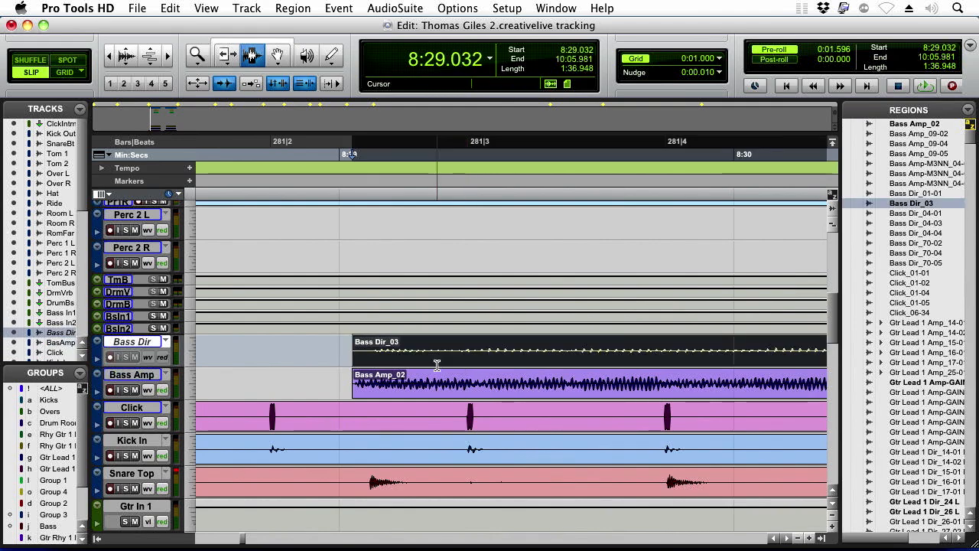
Activate the Bass group and select a range across both bass regions around beat 281|3.
left_click(48, 526)
left_click(436, 369)
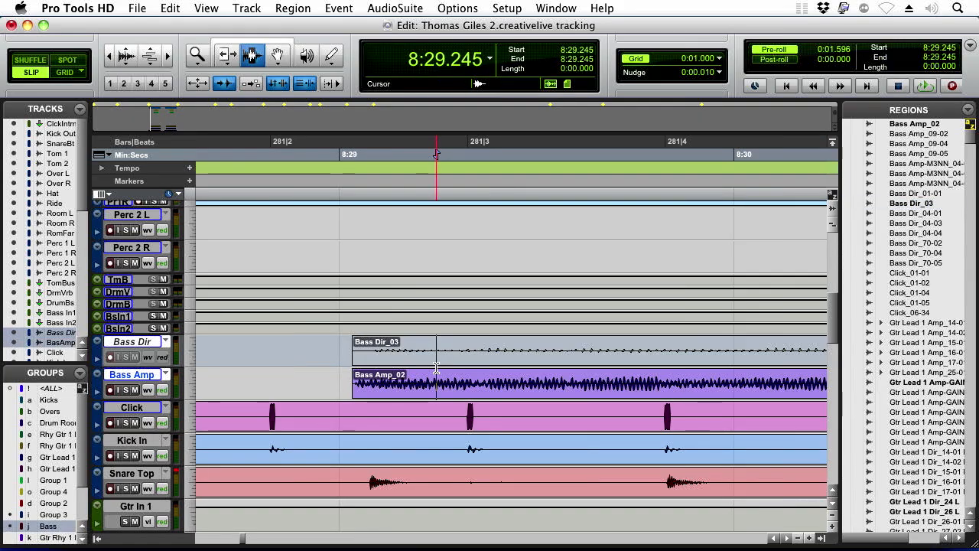
left_click_drag(463, 386, 613, 387)
Enlarge the waveform amplitude display and select about 29 ms at the first bass note across both bass tracks.
left_click(124, 56)
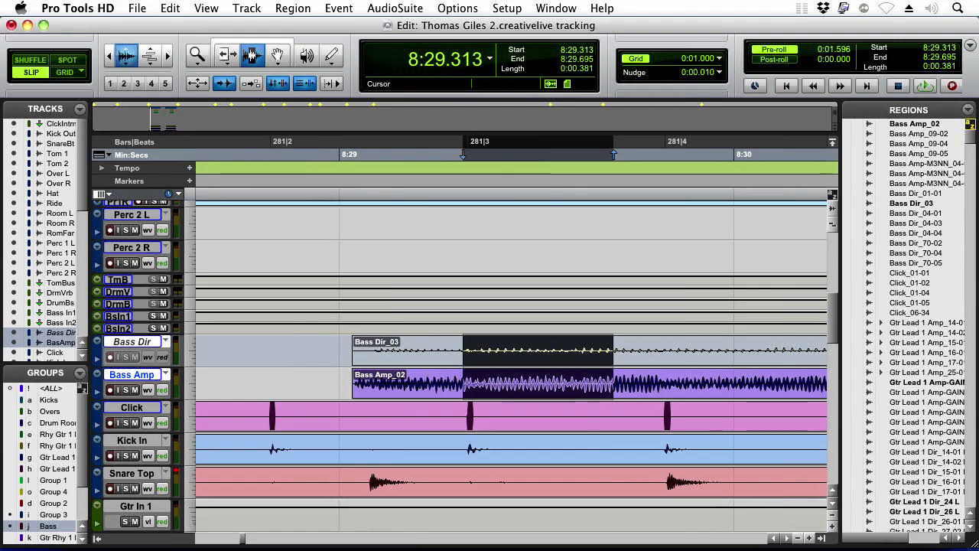
left_click(127, 54)
left_click_drag(375, 376, 384, 376)
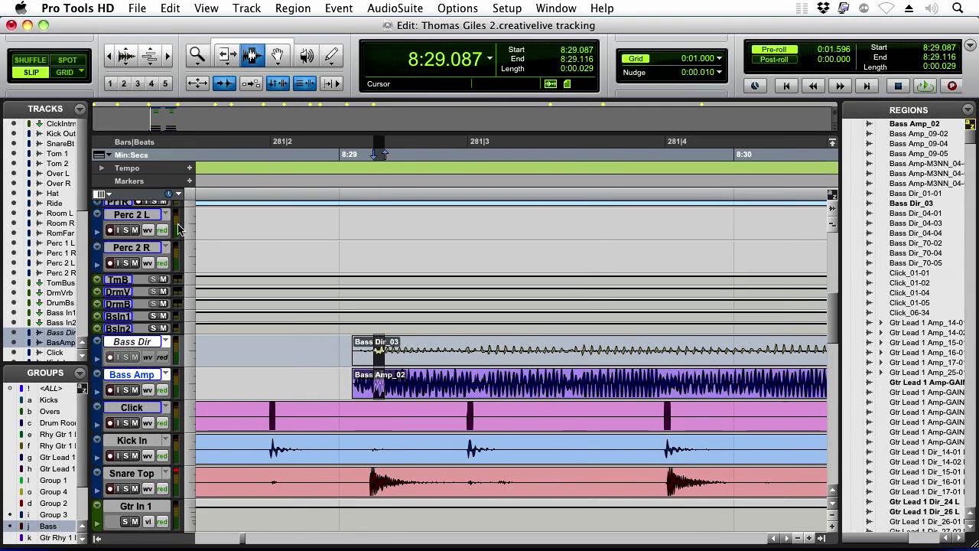
Select the whole Gtr Rhy 1 Dir_09-02 L region.
left_click(472, 343)
key("super+bracketleft")
key("super+bracketleft")
key("super+bracketleft")
left_click_drag(536, 352, 607, 459)
key("super+bracketleft")
key("super+bracketleft")
left_click_drag(619, 325, 646, 346)
double_click(649, 404)
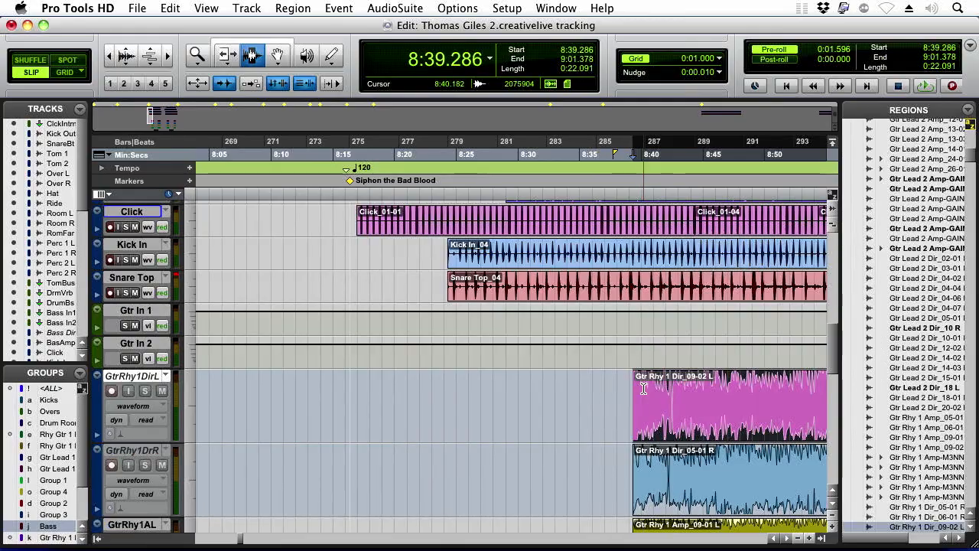
Locate the first rhythm guitar attack near beat 286|3 and mark it across both Gtr Rhy 1 direct tracks.
key("super+bracketright")
key("super+bracketright")
key("super+bracketright")
key("super+bracketright")
left_click(502, 418)
key("Tab")
key("super+bracketright")
key("super+bracketright")
key("super+bracketright")
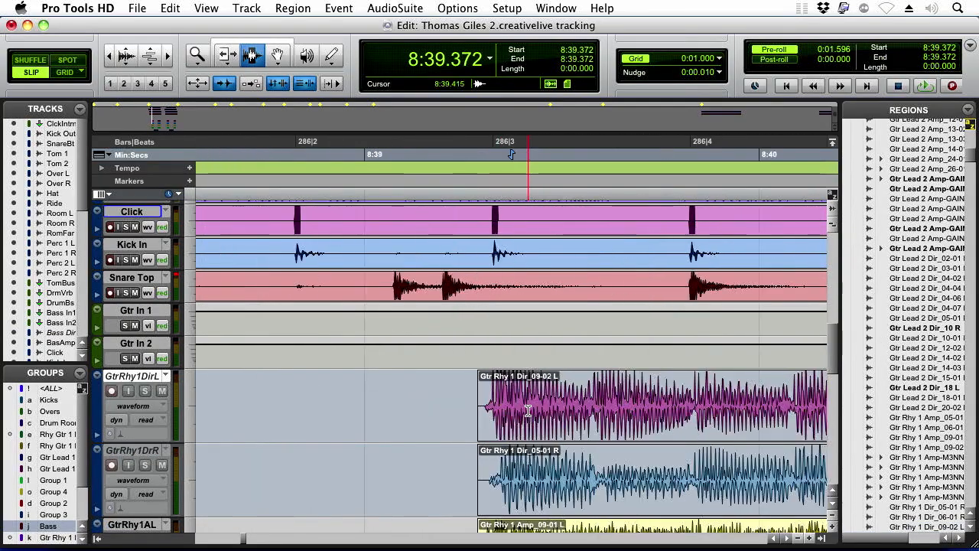
left_click_drag(433, 402, 469, 437)
key("super+bracketleft")
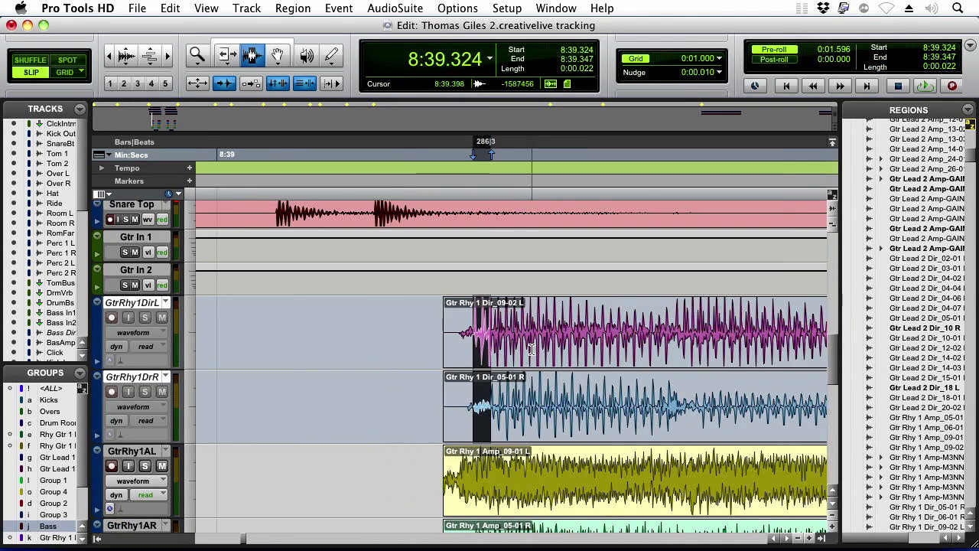
Mark about 17 ms of pick noise leading into the first attack of Gtr Rhy 1 Dir_09-02 L.
left_click(531, 342)
key("super+bracketright")
left_click(392, 328)
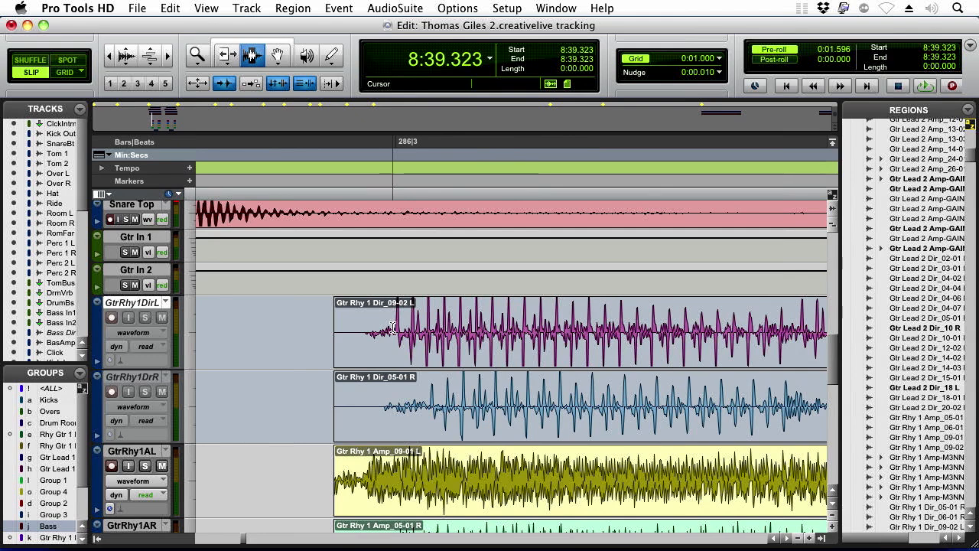
mouse_move(394, 337)
left_mouse_down()
mouse_move(366, 346)
mouse_move(396, 349)
left_mouse_up()
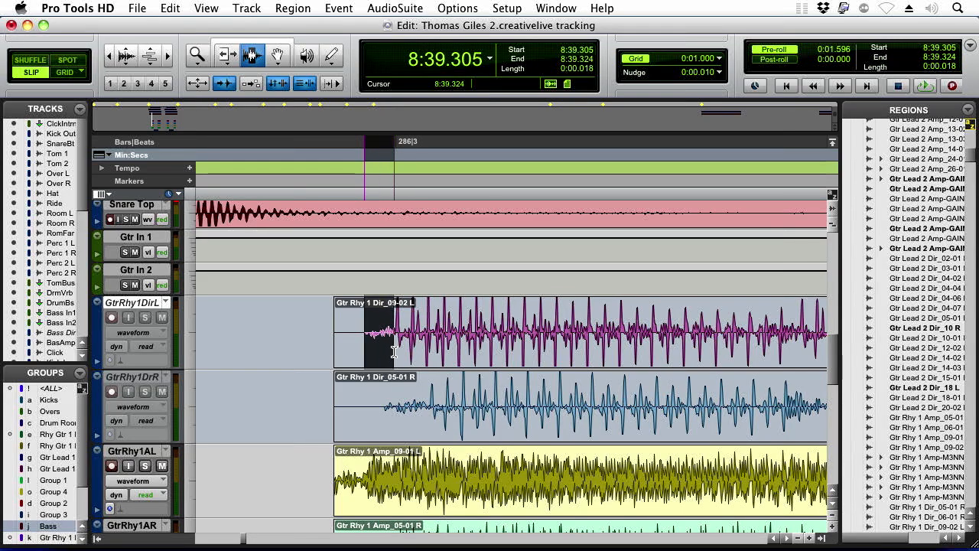
mouse_move(395, 344)
left_mouse_down()
mouse_move(365, 348)
mouse_move(367, 410)
mouse_move(365, 356)
mouse_move(389, 351)
left_mouse_up()
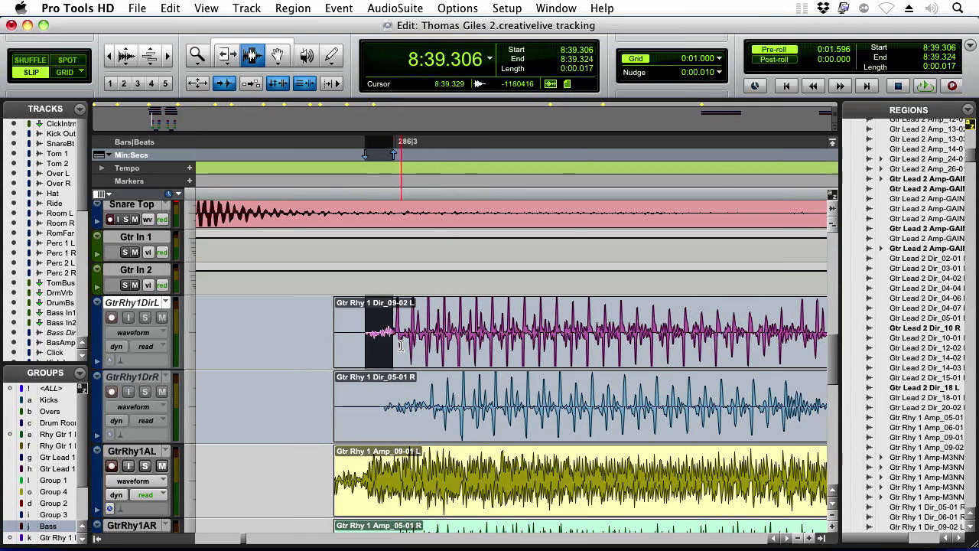
Return to the bass tracks and view them against the click, kick and snare around bar 286.
left_click_drag(363, 350, 426, 264)
left_click(353, 337)
key("Tab")
key("super+[")
key("super+[")
key("super+[")
left_click(333, 325)
key("super+[")
key("super+[")
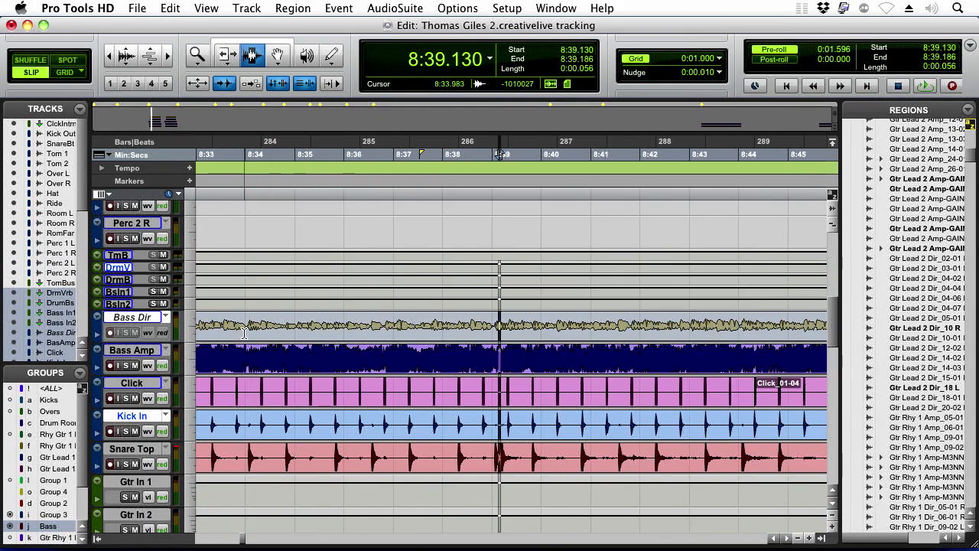
Select the whole Bass Dir_03 and Bass Amp_02 regions and view their start closely.
key("super+[")
left_click(260, 327)
double_click(260, 328)
key("super+]")
key("super+]")
key("super+]")
key("super+]")
key("super+]")
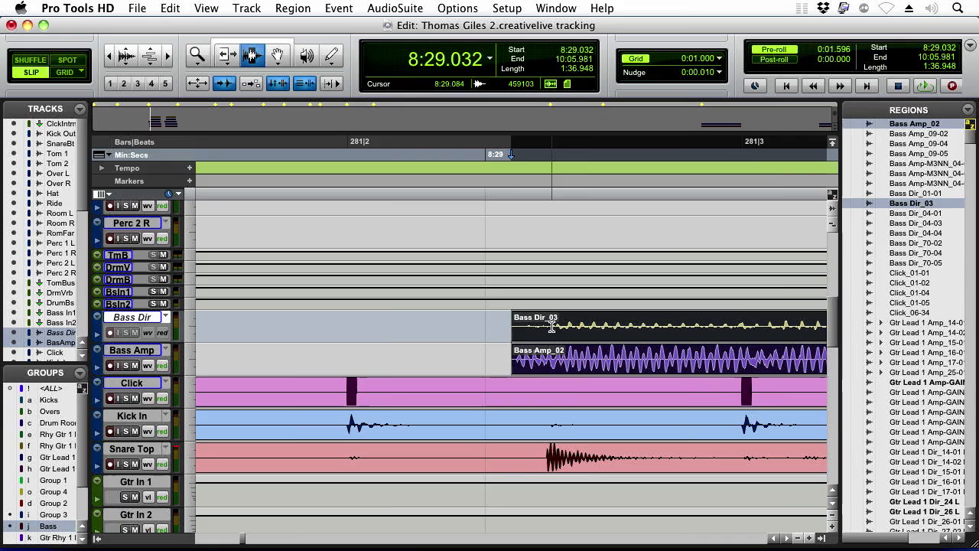
Examine the first bass note's attack against the snare hit just after 8:29.
left_click_drag(552, 327, 573, 462)
left_click_drag(544, 362, 526, 350)
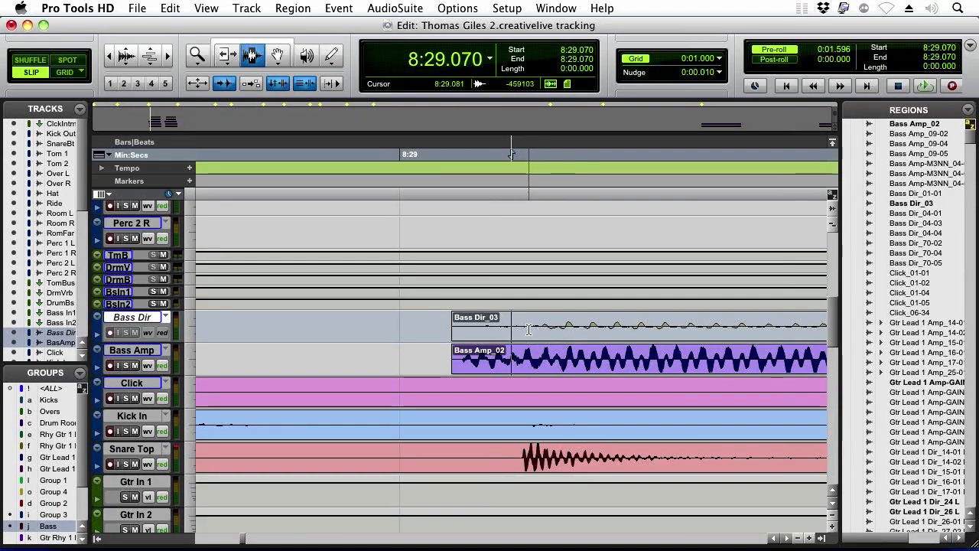
left_click_drag(528, 330, 460, 352)
left_click(576, 345)
key("super+bracketleft")
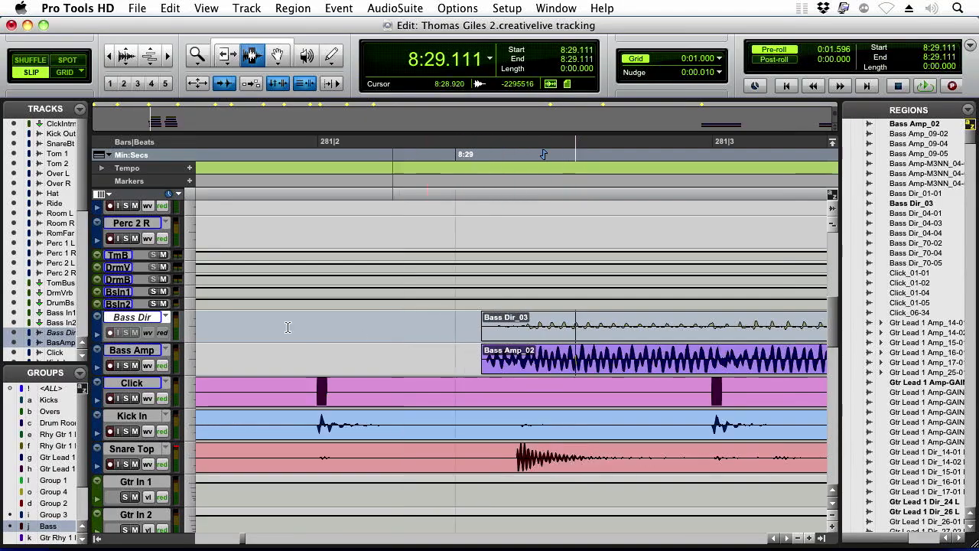
Enlarge the height of the Bass Dir and Bass Amp tracks and view the start of their regions.
left_click(190, 324)
left_click(205, 354)
left_click_drag(508, 447, 533, 462)
left_click(513, 303)
key("super+bracketright")
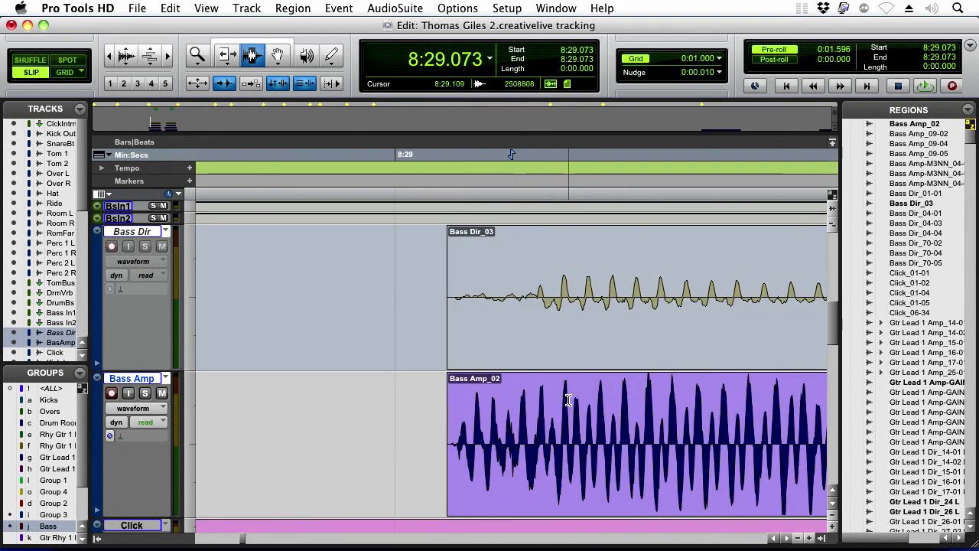
Mark about 15 ms around the first bass attack across the bass, click and kick tracks.
scroll(535, 289, "down", 3)
left_click_drag(536, 344, 455, 419)
left_click_drag(542, 428, 541, 281)
key("super+bracketleft")
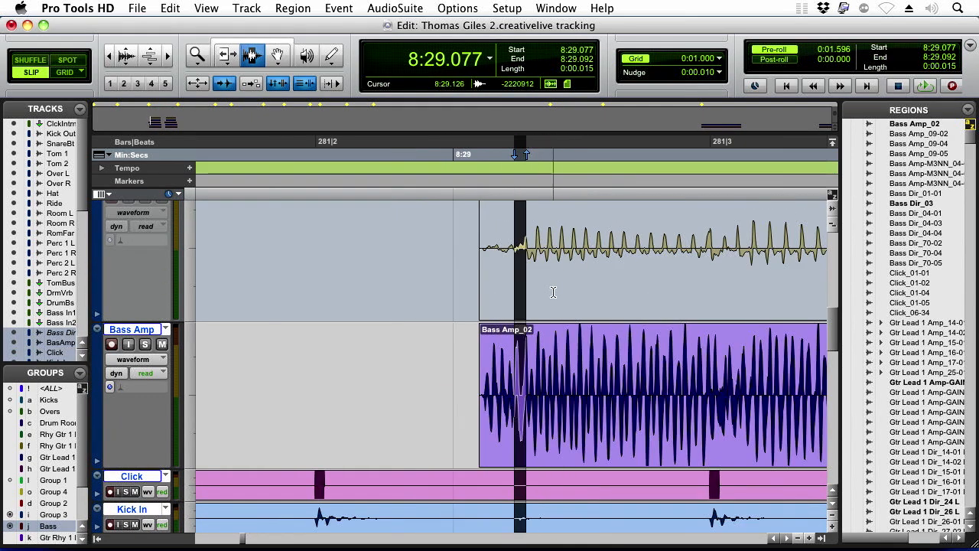
View the Bass Dir and Bass Amp waveforms over several bars at a wider zoom.
left_click(656, 276)
left_click(713, 326)
double_click(713, 327)
key("super+bracketleft")
key("super+bracketleft")
key("super+bracketleft")
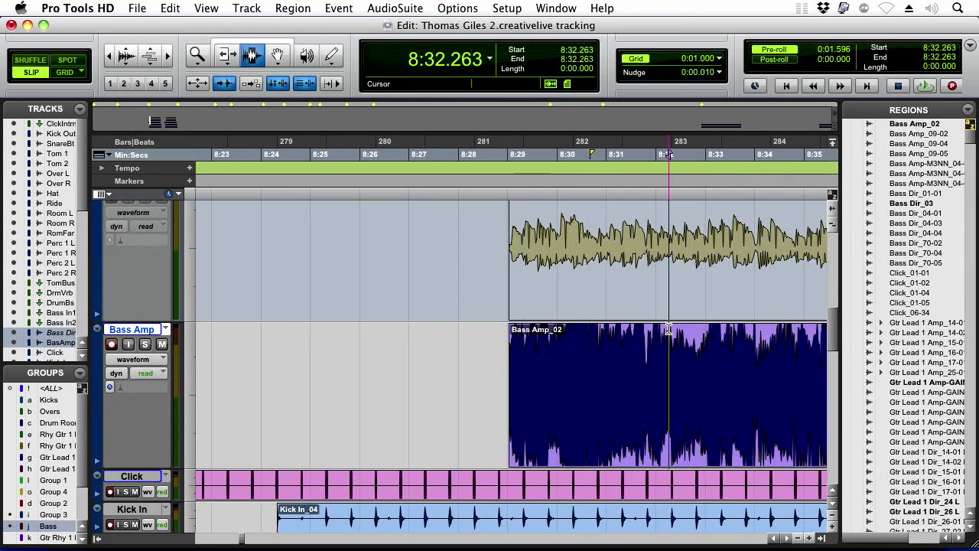
Select about 30 ms of the opening bass note across Bass Dir and Bass Amp.
key("super+bracketright")
key("super+bracketright")
key("super+bracketright")
key("super+bracketright")
key("super+bracketright")
key("super+bracketright")
key("super+bracketright")
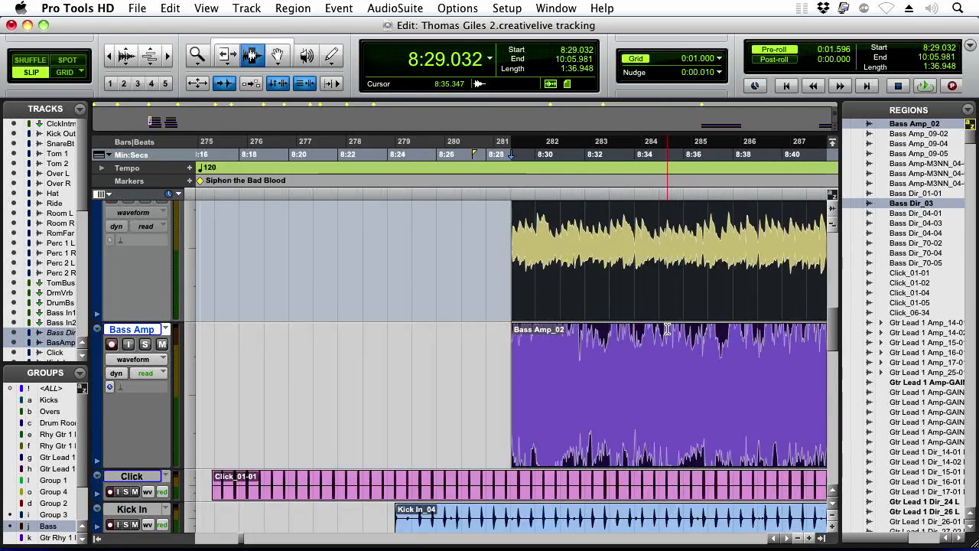
left_click_drag(568, 264, 591, 367)
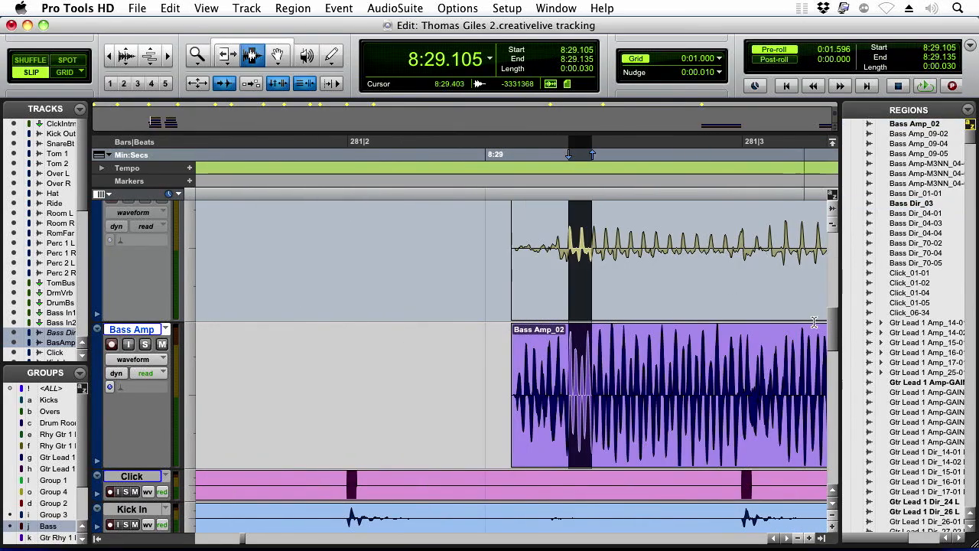
Select both whole bass regions and set the nudge value to 0:00.005.
left_click_drag(835, 325, 834, 331)
left_click(554, 460)
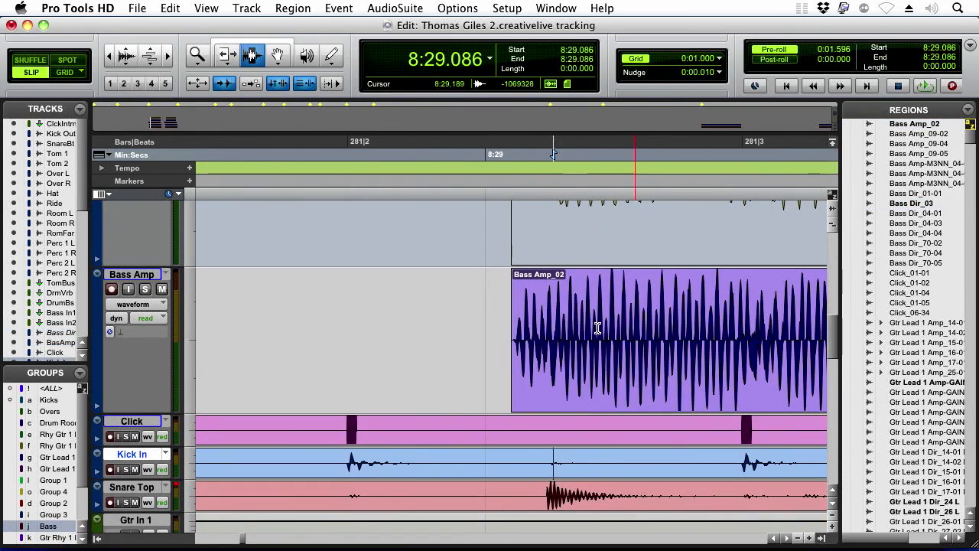
left_click_drag(537, 307, 551, 310)
double_click(545, 318)
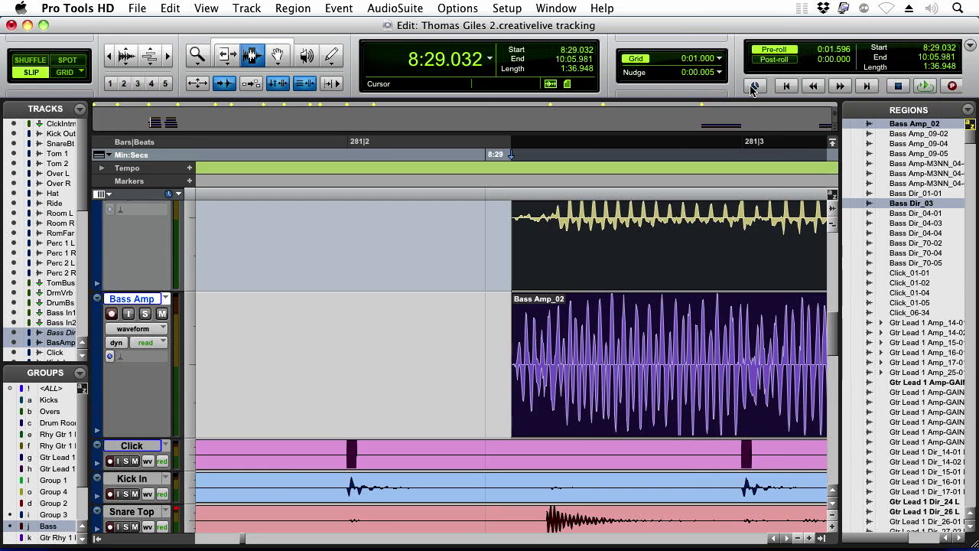
Nudge both whole bass regions 5 ms earlier and check the first attack against the snare hit.
left_click_drag(549, 236, 546, 524)
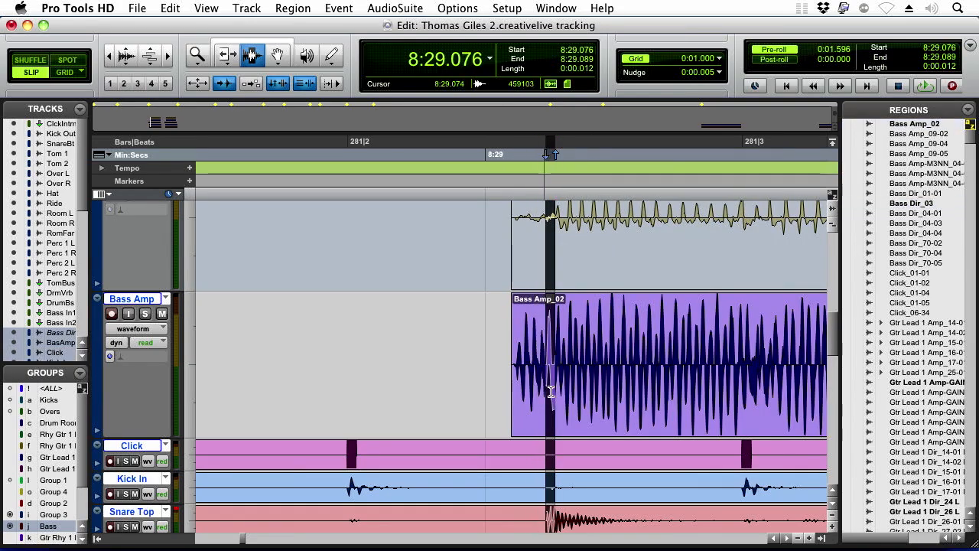
left_click(563, 280)
key("super+]")
left_click(531, 276)
double_click(530, 276)
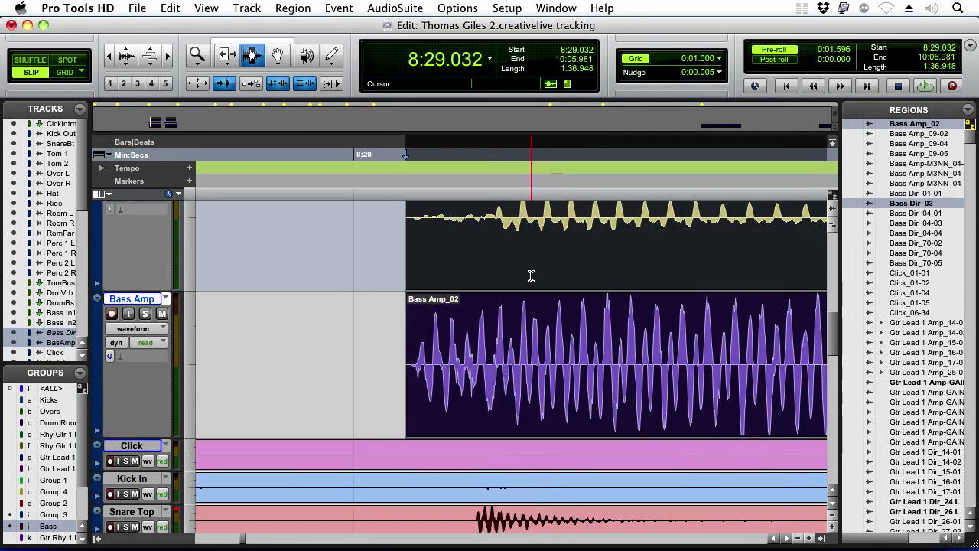
key("minus")
left_click_drag(479, 487, 477, 346)
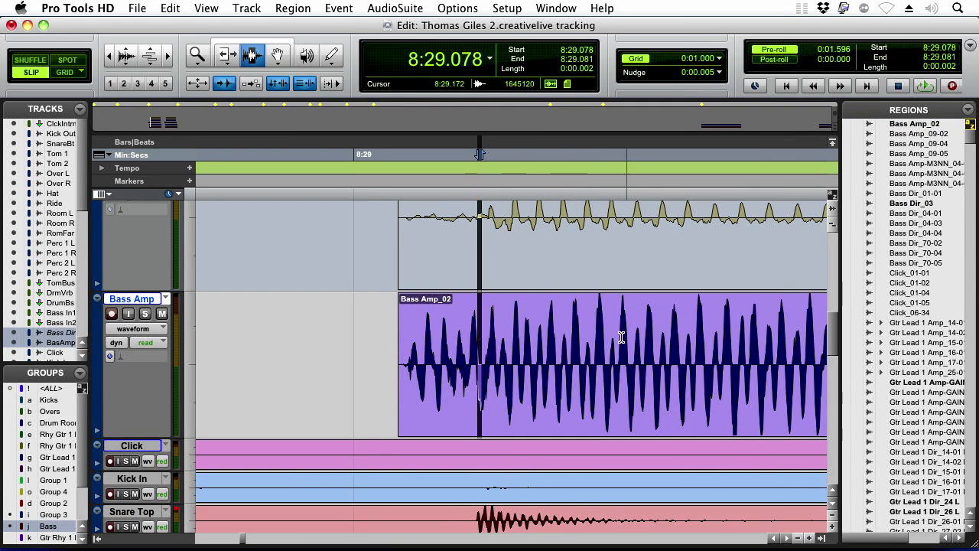
Separate both bass regions at 8:29.311, just before the note at beat 281|3.
key("super+bracketleft")
left_click(714, 315)
key("super+bracketright")
double_click(565, 342)
left_click_drag(486, 323, 442, 322)
key("super+e")
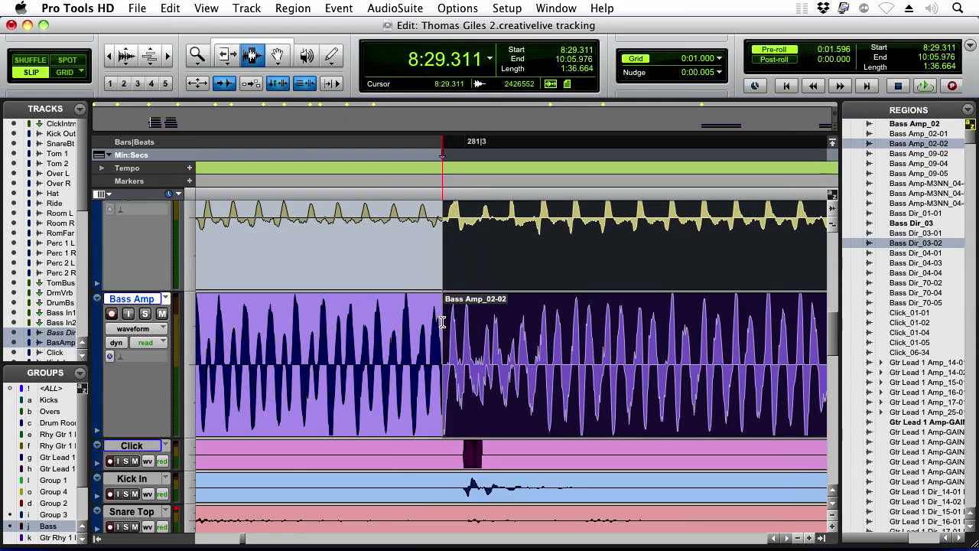
Nudge the separated later part of both bass regions 15 ms earlier.
key("KP_Subtract")
key("KP_Subtract")
key("KP_Subtract")
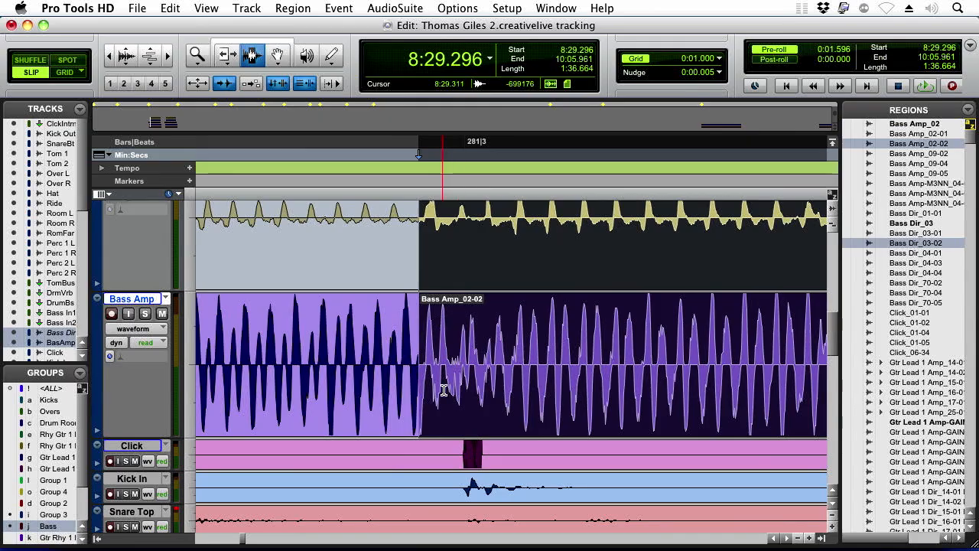
Mark the bass stretch leading up to beat 281|4 and place the edit cursor at 8:29.556.
left_click_drag(444, 367, 478, 342)
left_click(468, 339)
key("super+[")
left_click_drag(683, 335, 642, 338)
scroll(826, 318, "up", 5)
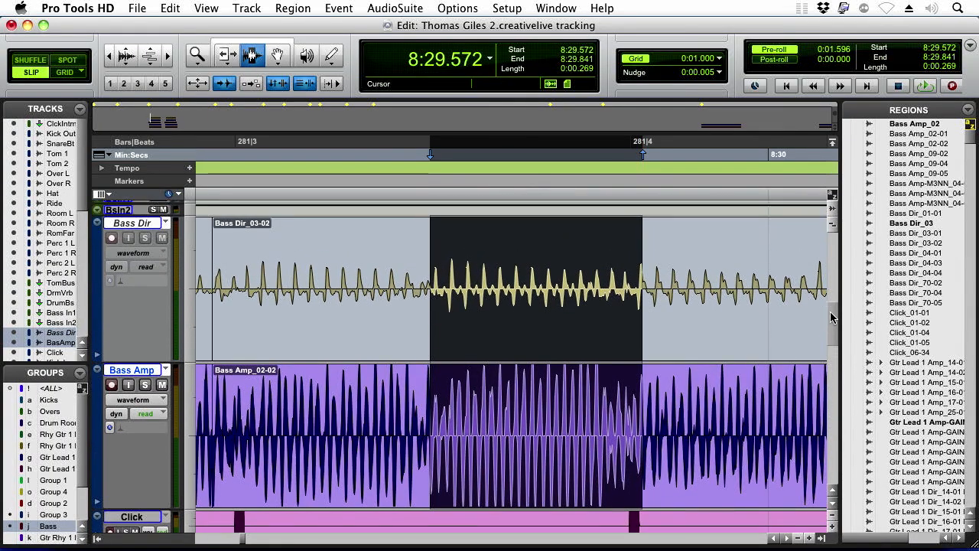
left_click(450, 339)
left_click(429, 357)
key("super+]")
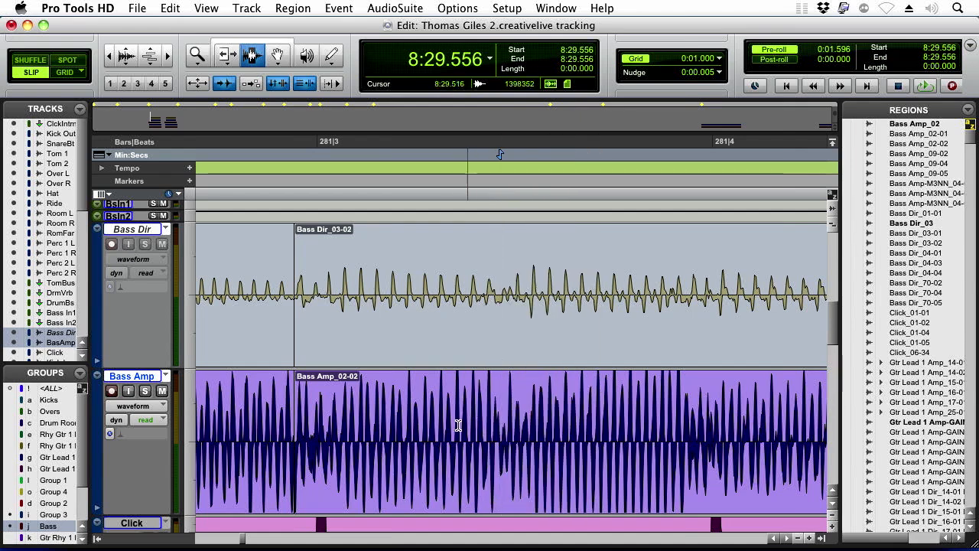
Scrub through the bass between beats 281|3 and 281|4, and separate both bass regions at 8:29.790, just before beat 281|4.
left_click_drag(471, 440, 690, 440)
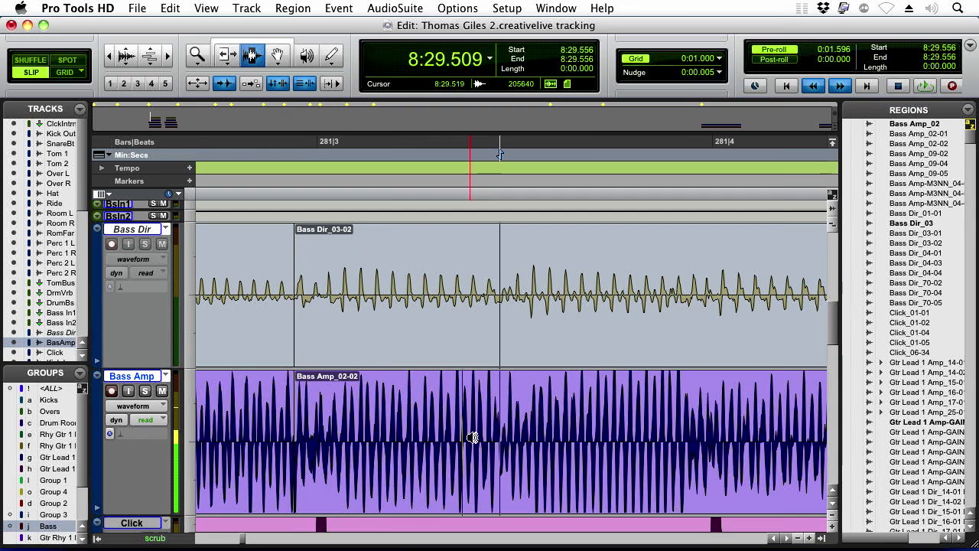
left_click_drag(459, 436, 590, 437)
left_click_drag(762, 437, 812, 437)
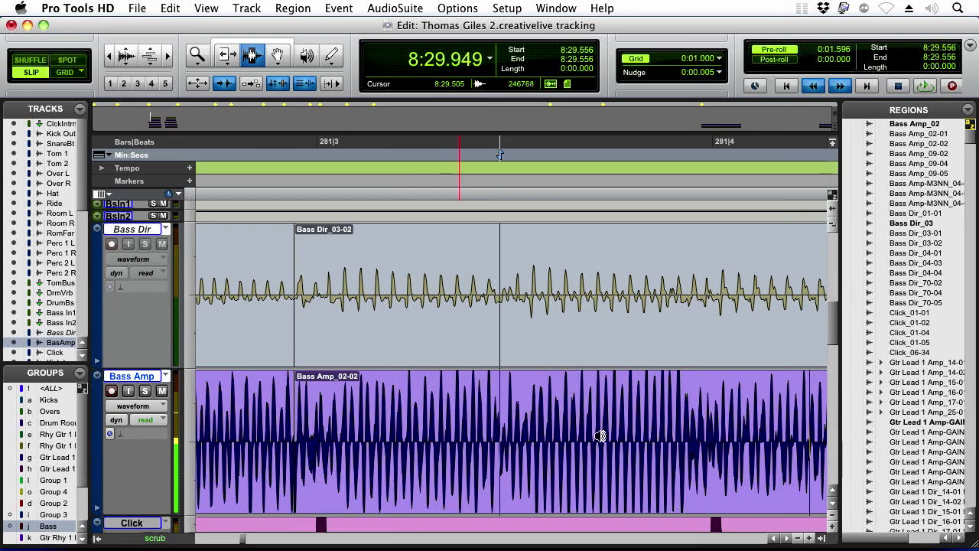
key("super+]")
key("super+]")
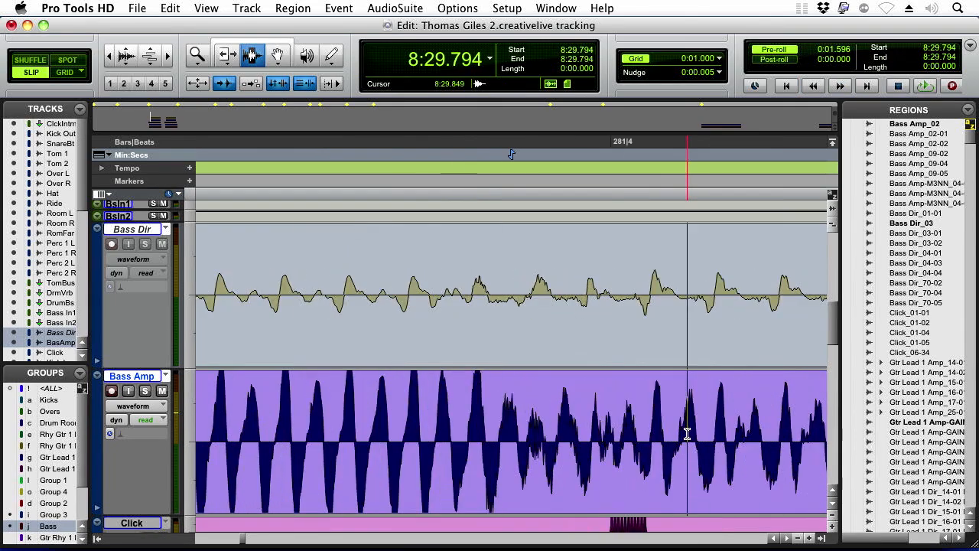
left_click(501, 428)
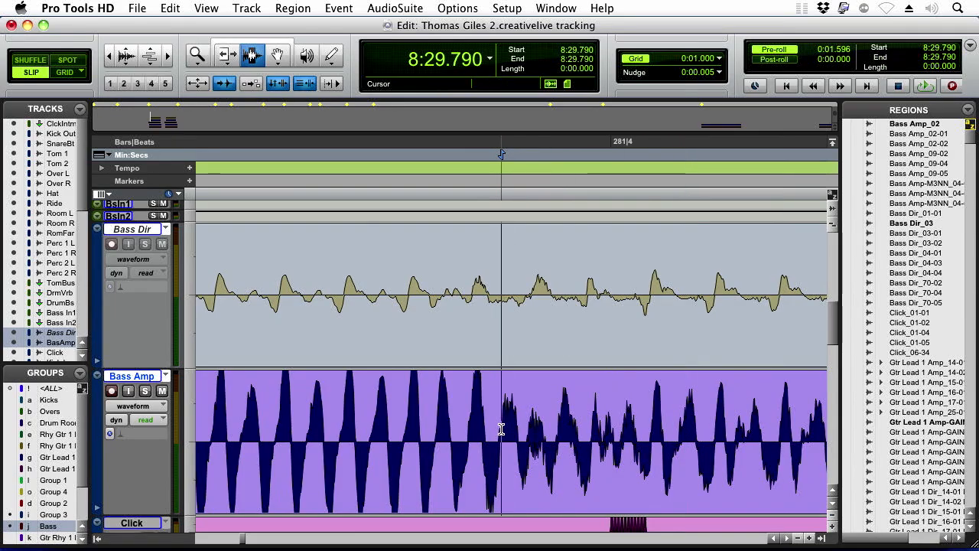
key("super+e")
Separate both bass regions at 8:29.553, at the note attack midway between beats 281|3 and 281|4.
key("super+[")
key("super+[")
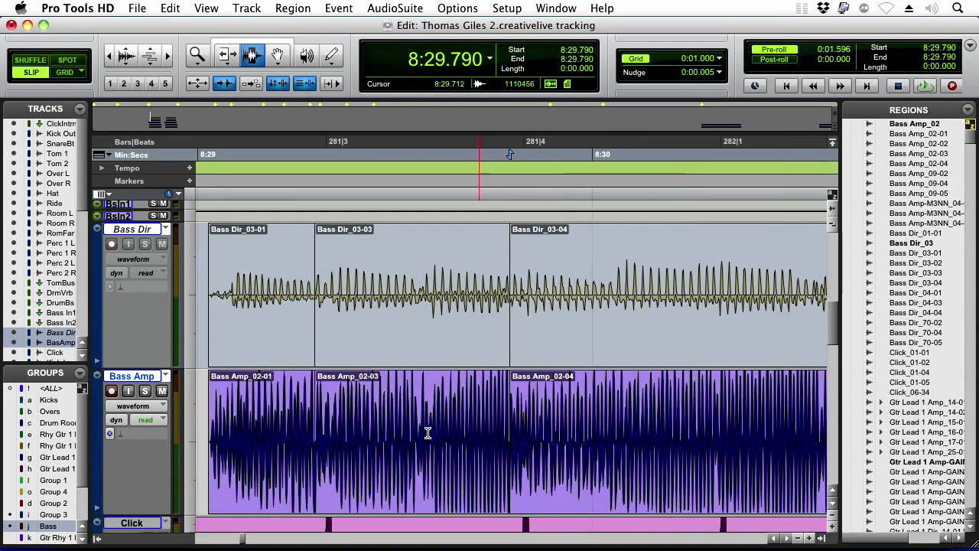
left_click(419, 429)
key("super+]")
key("super+]")
left_click(486, 429)
left_click(492, 425)
key("super+]")
key("super+]")
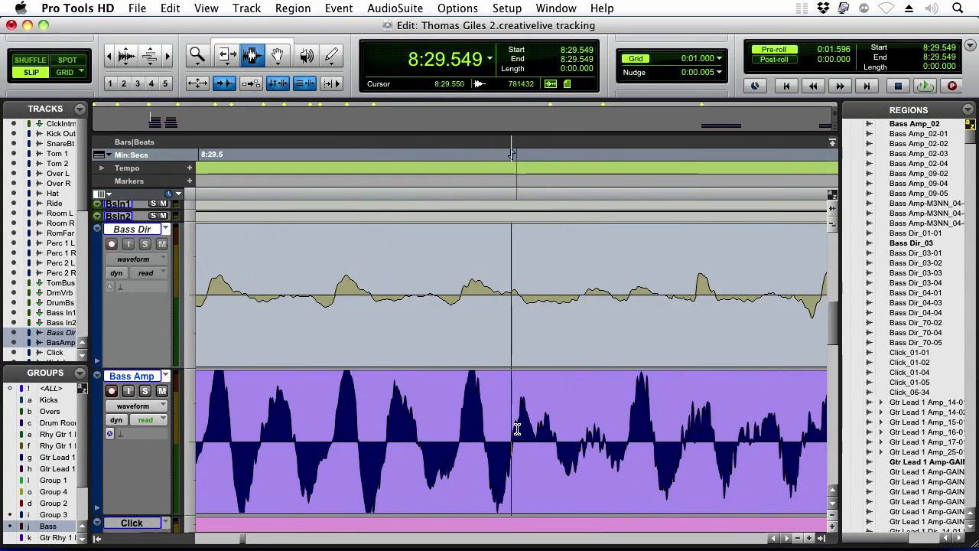
left_click(536, 426)
key("super+e")
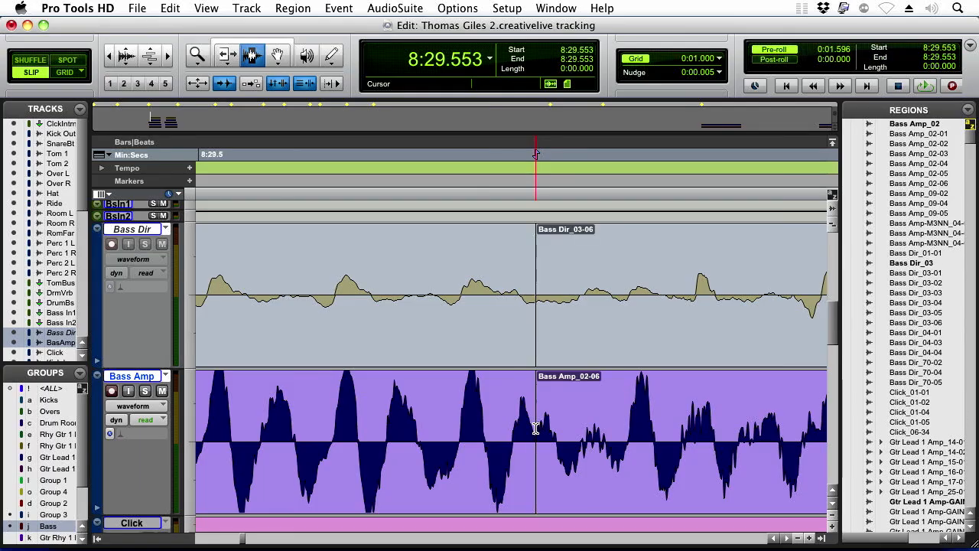
Examine the separated bass regions between beats 281|3 and 281|4 and check where each note starts against the click.
key("super+[")
key("super+[")
key("super+[")
key("super+[")
left_click(565, 393)
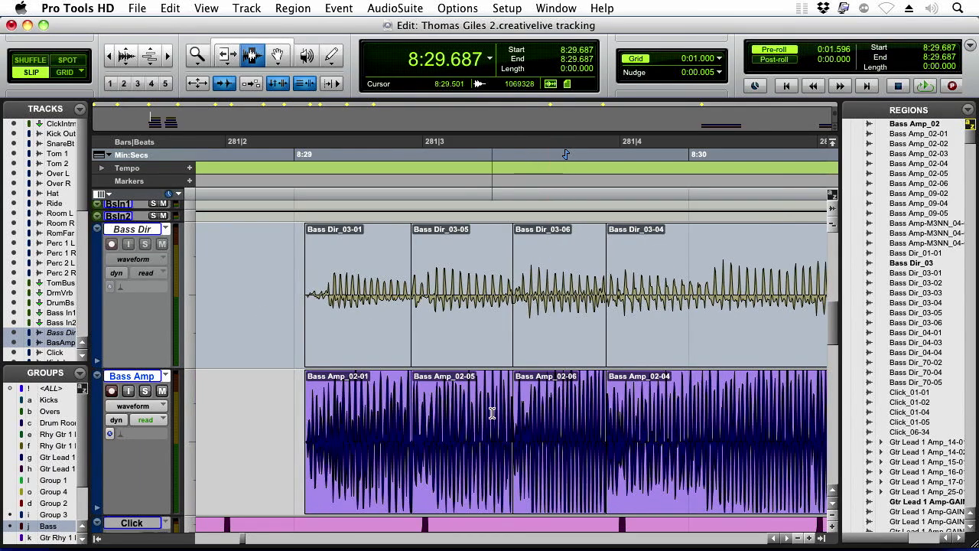
key("super+]")
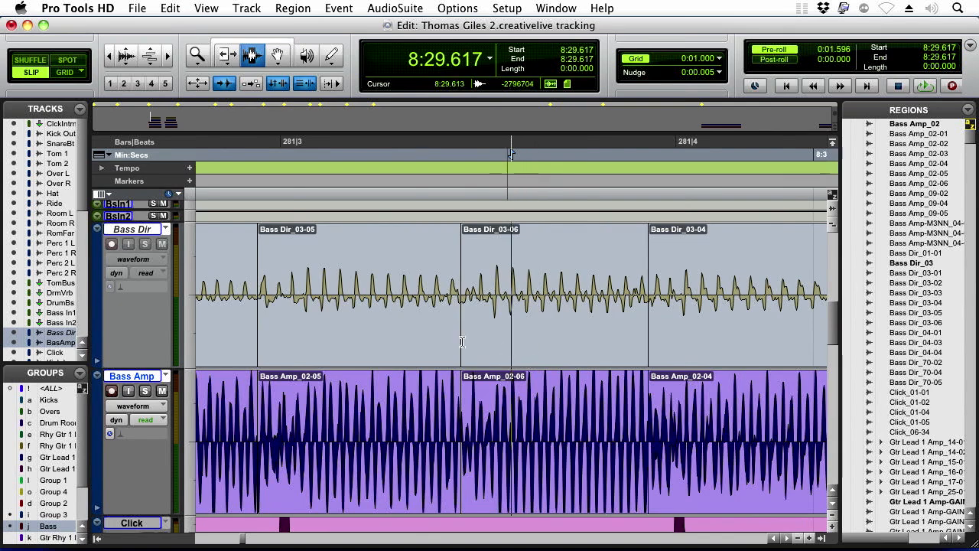
left_click(476, 153)
left_click_drag(476, 296, 462, 297)
left_click(541, 380)
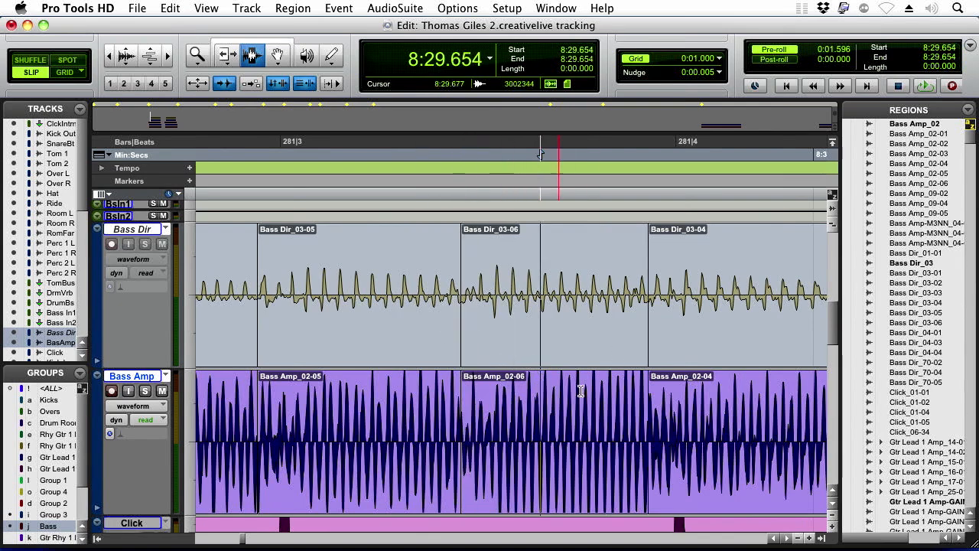
Select both bass regions starting at 8:29.790 and survey them across the surrounding bars.
double_click(660, 372)
key("super+[")
key("super+[")
key("super+[")
key("super+[")
key("super+[")
key("super+[")
key("super+[")
key("super+[")
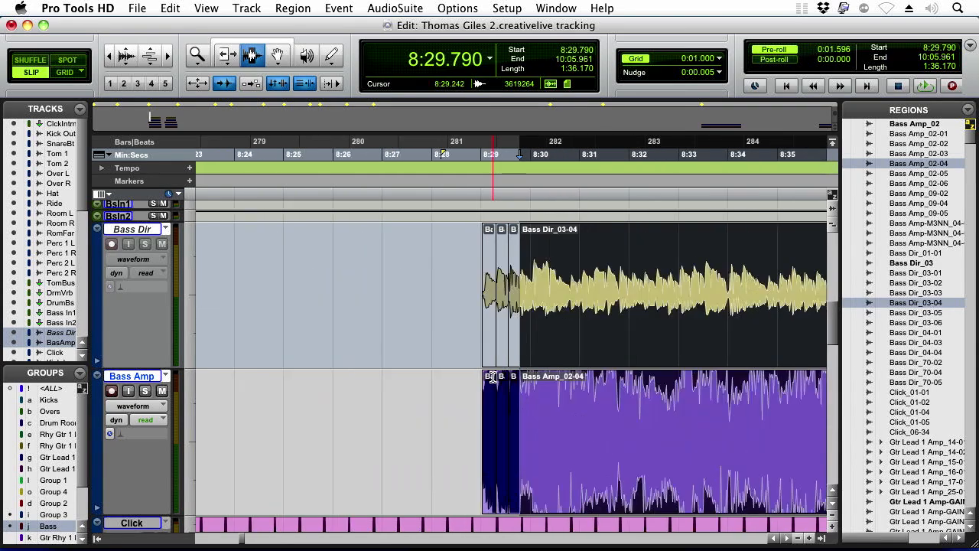
key("super+]")
key("super+]")
key("super+]")
key("super+]")
key("super+]")
key("super+]")
key("super+]")
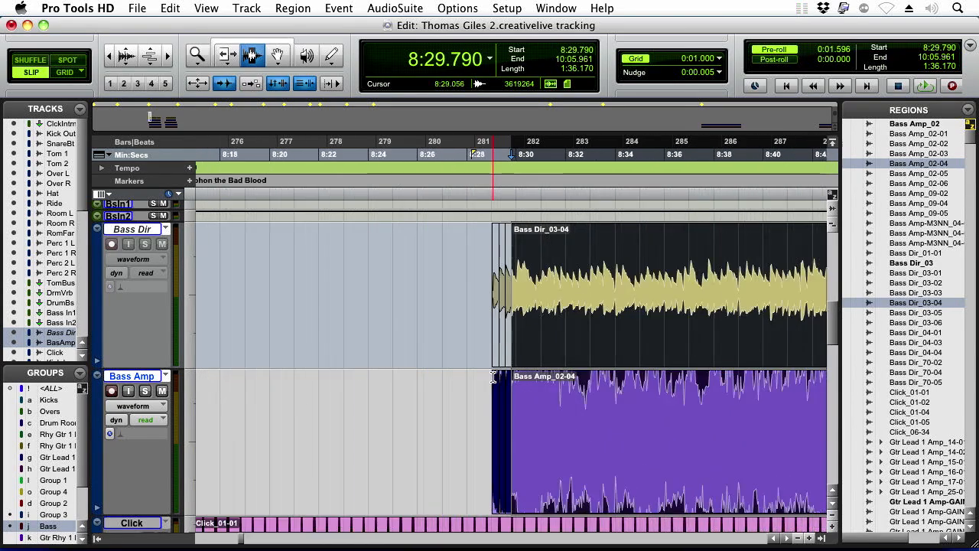
Check the bass notes up to beat 282|2 by marking the stretch from 8:30.123 to 8:30.791 and placing the cursor at 8:30.825.
left_click(453, 389)
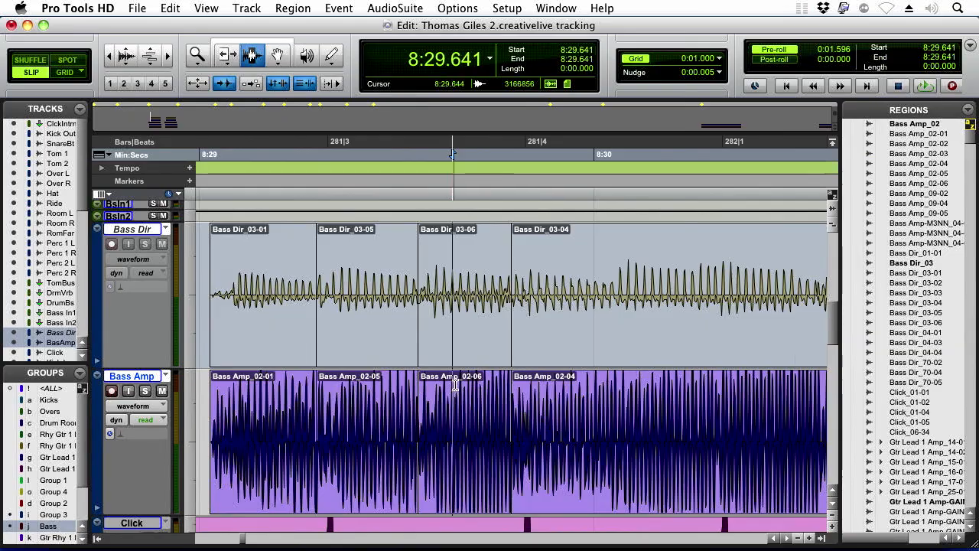
key("super+]")
key("super+[")
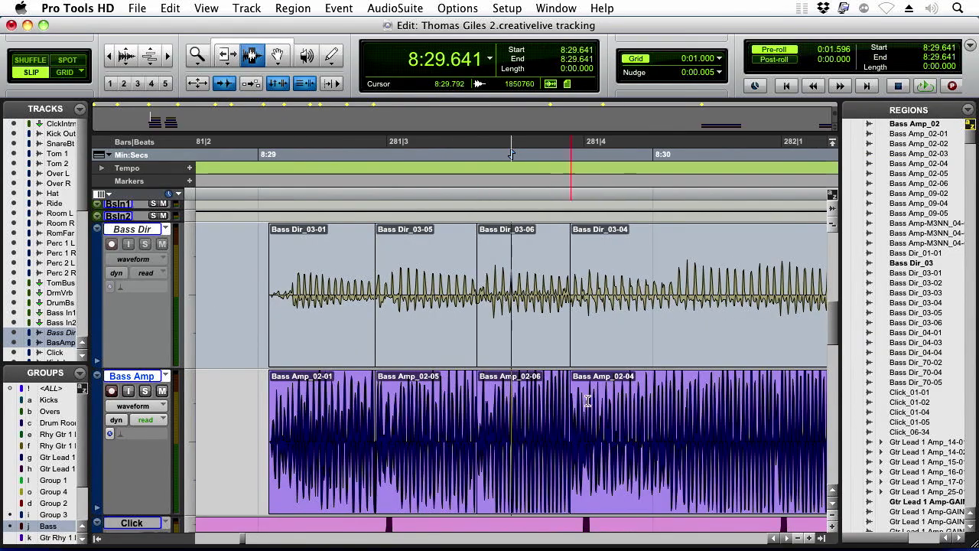
left_click_drag(702, 417, 664, 431)
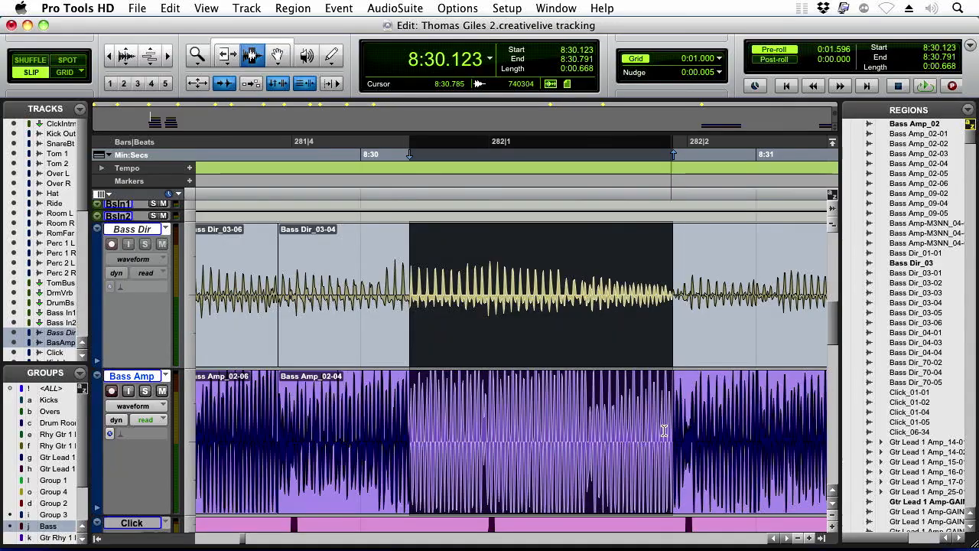
left_click(686, 478)
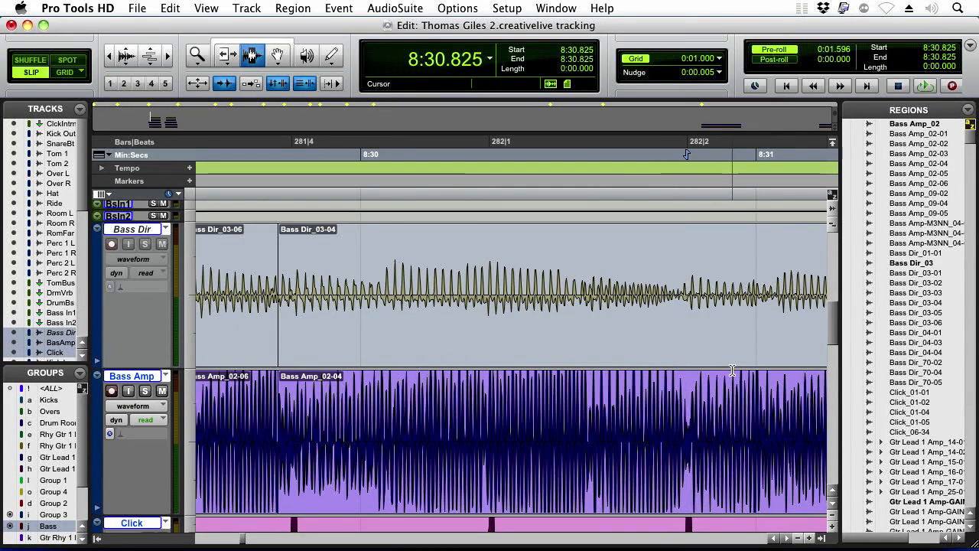
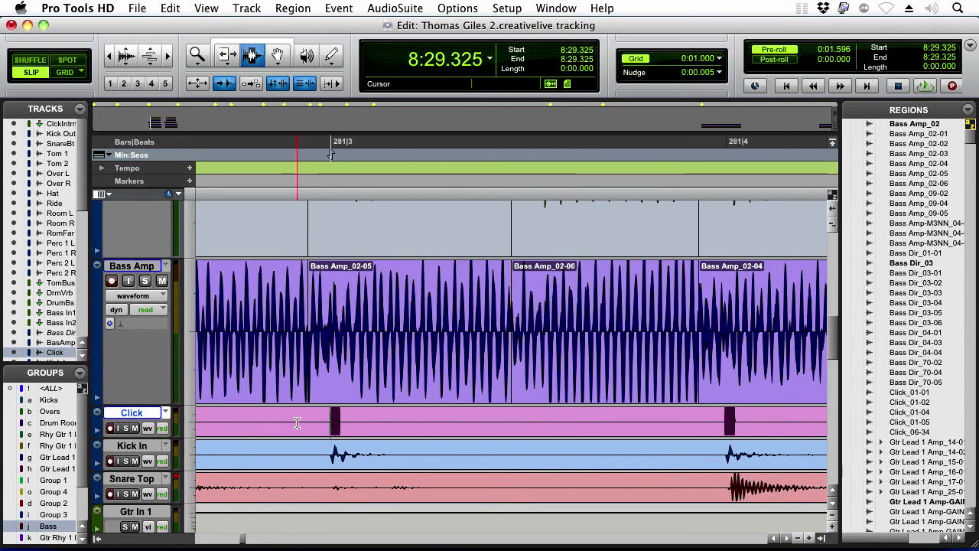
Separate the Click region at beats 281|3 and 281|4, and split that beat again 0.250 seconds after 281|3.
key("super+e")
key("super+e")
double_click(442, 427)
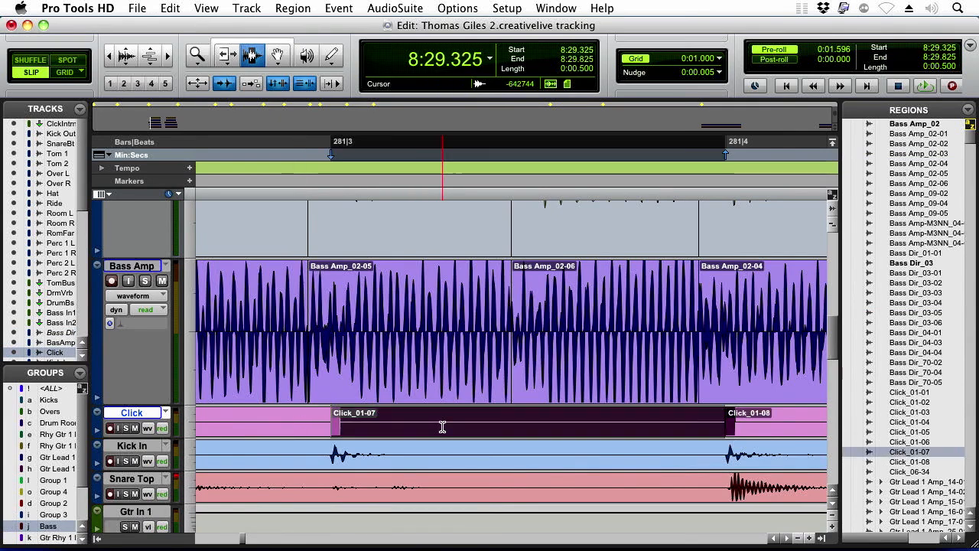
left_click_drag(630, 430, 545, 424)
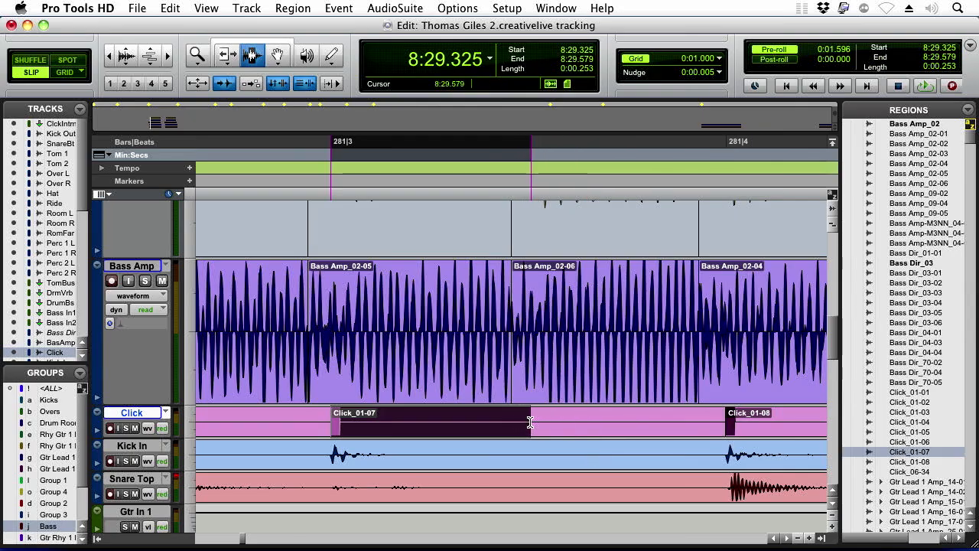
key("super+e")
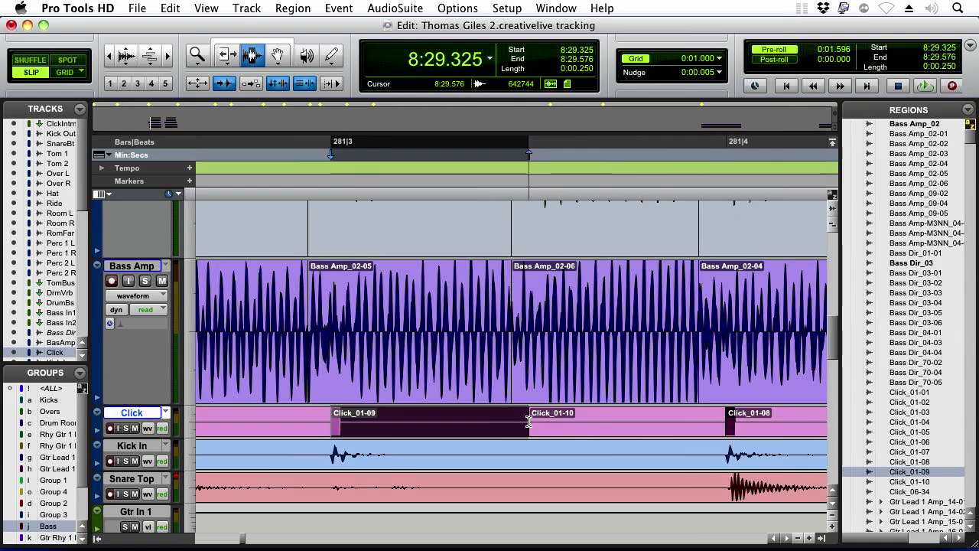
Compare the bass note attack with the half-beat click split after 281|3 by marking bass stretches from 8:29.578 to about 8:29.624.
left_click(538, 409)
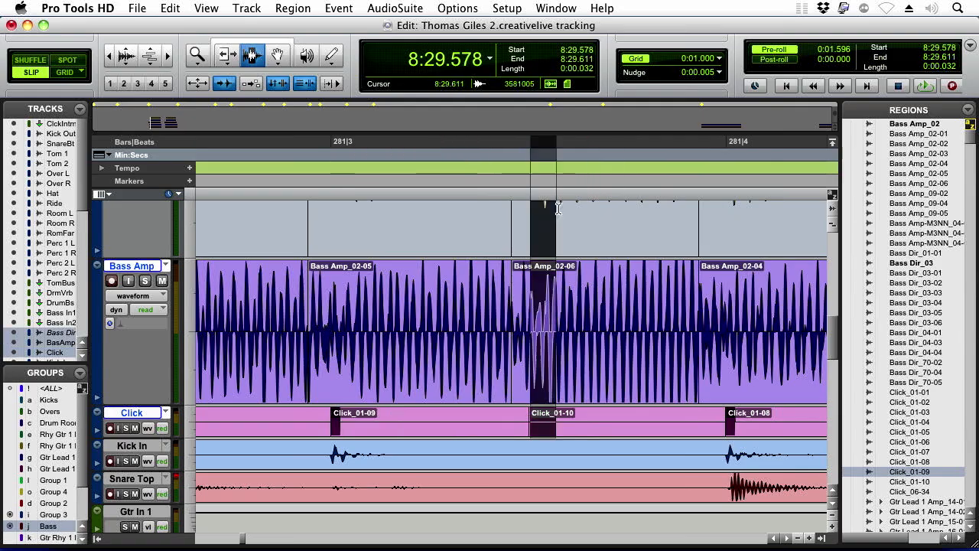
scroll(532, 329, "up", 8)
left_click_drag(530, 327, 572, 337)
scroll(582, 359, "down", 8)
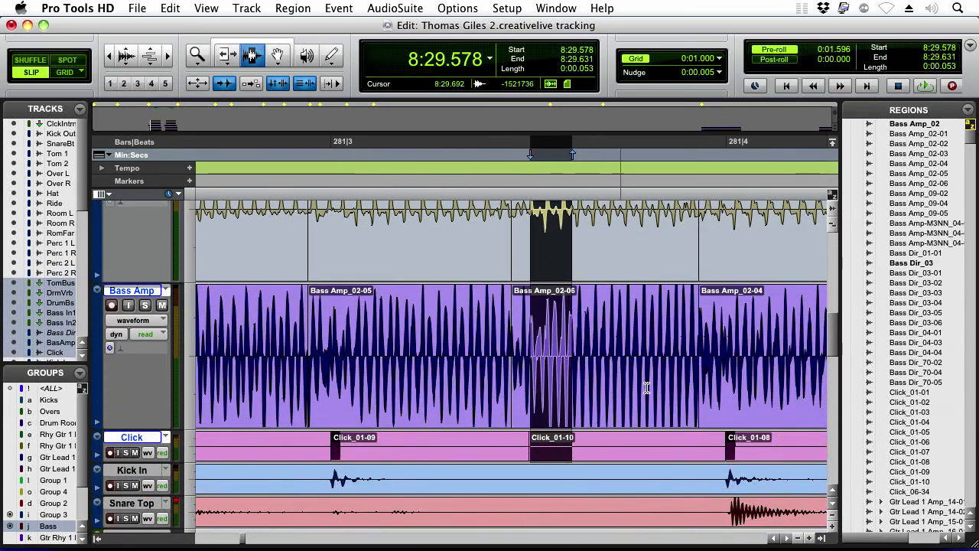
left_click_drag(555, 376, 579, 349)
scroll(576, 349, "up", 5)
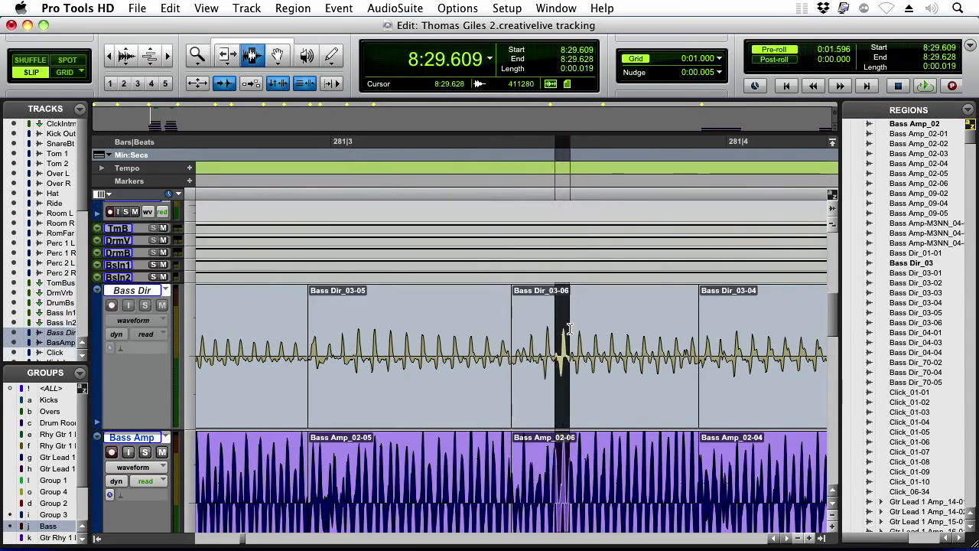
left_click_drag(569, 417, 551, 459)
scroll(582, 434, "down", 4)
left_click(505, 493)
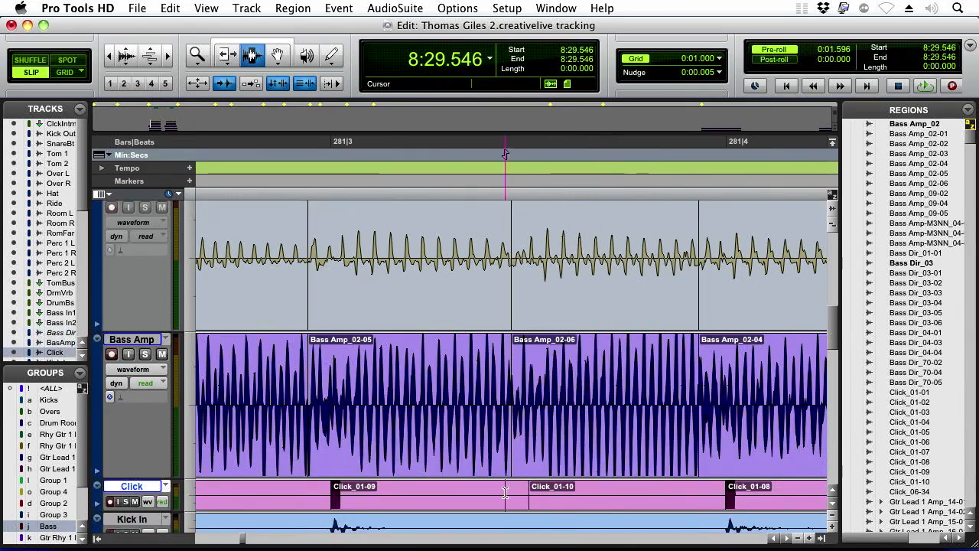
key("Tab")
left_click(595, 352, "shift")
left_click_drag(530, 254, 567, 438)
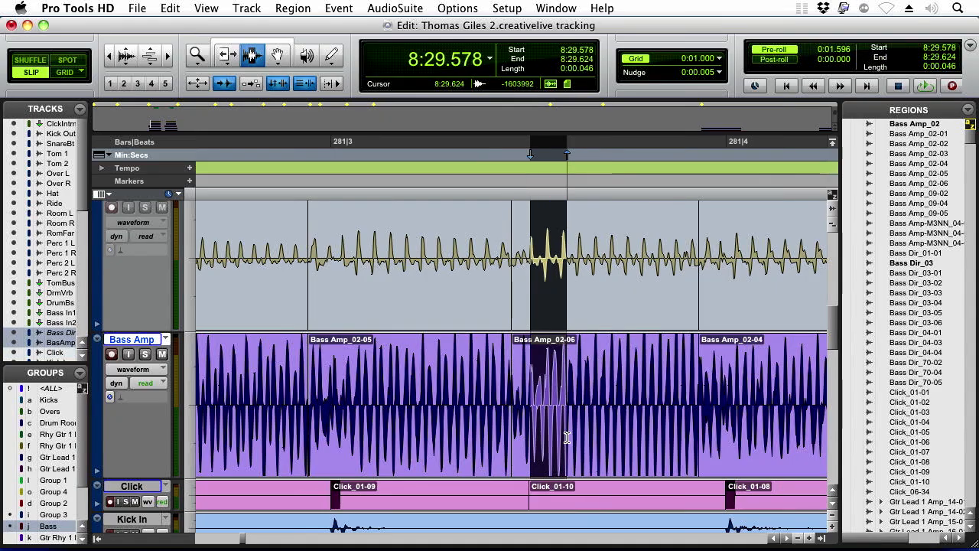
Separate both bass regions at beat 281|4 (8:29.825) and mark the bass stretch from 8:29.198 to 8:30.073.
left_click(714, 499)
key("Tab")
key("ctrl+shift+p")
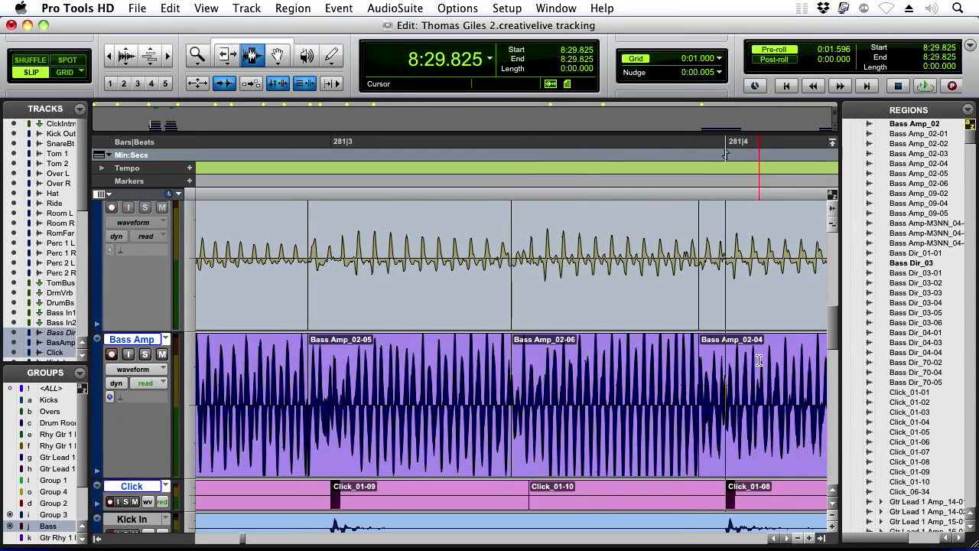
key("super+e")
left_click_drag(711, 393, 477, 461)
left_click(531, 451)
left_click_drag(315, 461, 306, 467)
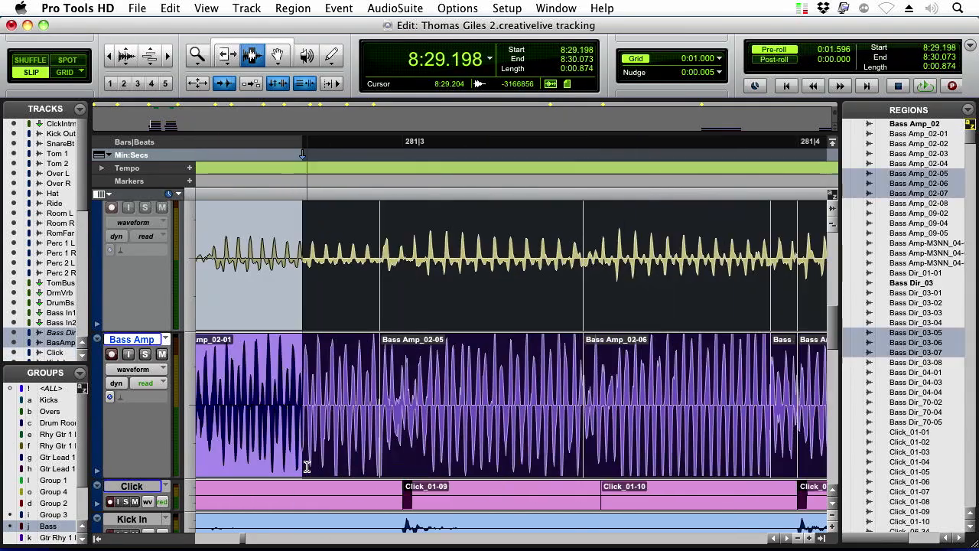
Copy the half-beat click segment from beat 281|3 and paste it at beat 281|4 on the Click track.
double_click(483, 493)
left_click_drag(735, 501, 661, 503)
key("Tab")
key("super+v")
left_click_drag(726, 493, 601, 492)
double_click(667, 487)
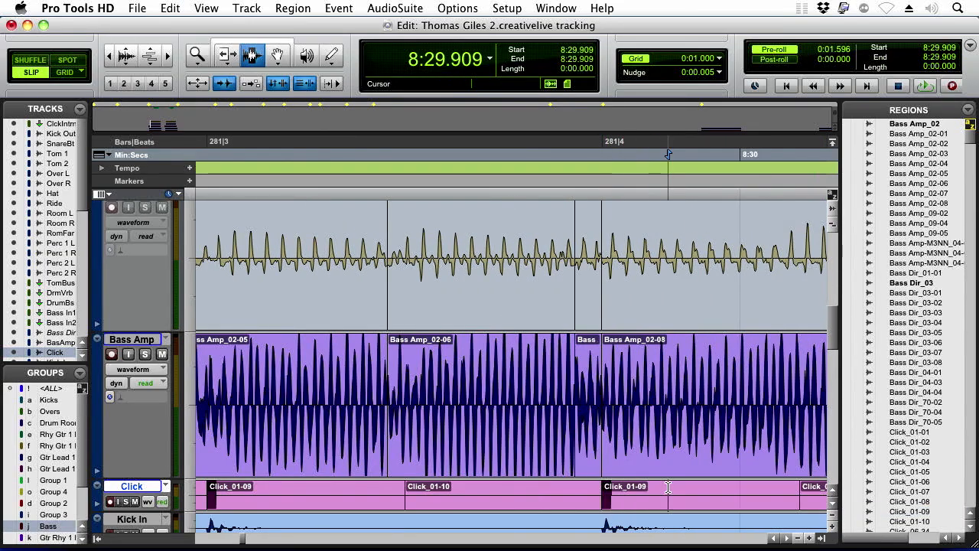
Separate both bass regions at 8:30.051, at the note attack following beat 281|4, keeping the later part selected.
left_click_drag(724, 379, 617, 390)
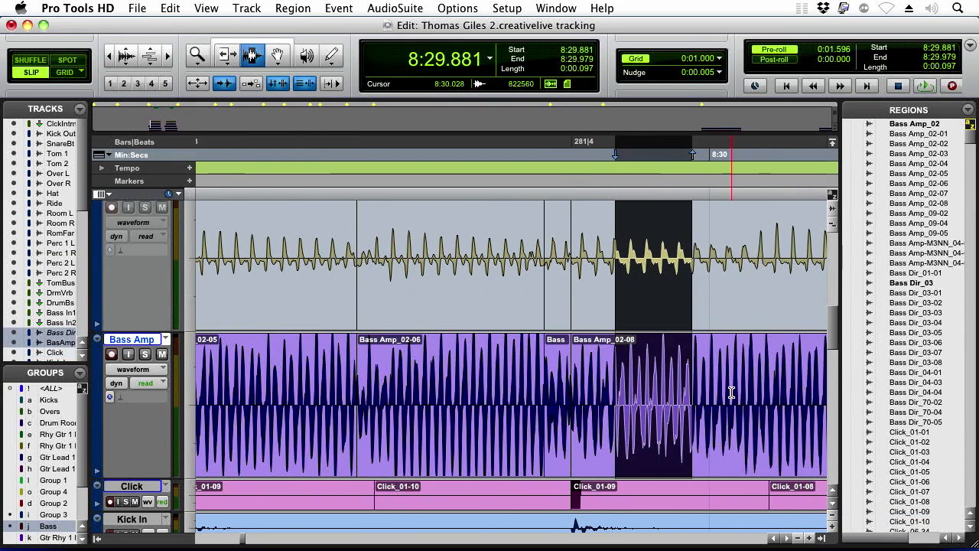
double_click(683, 375)
left_click(748, 315, "shift")
key("super+e")
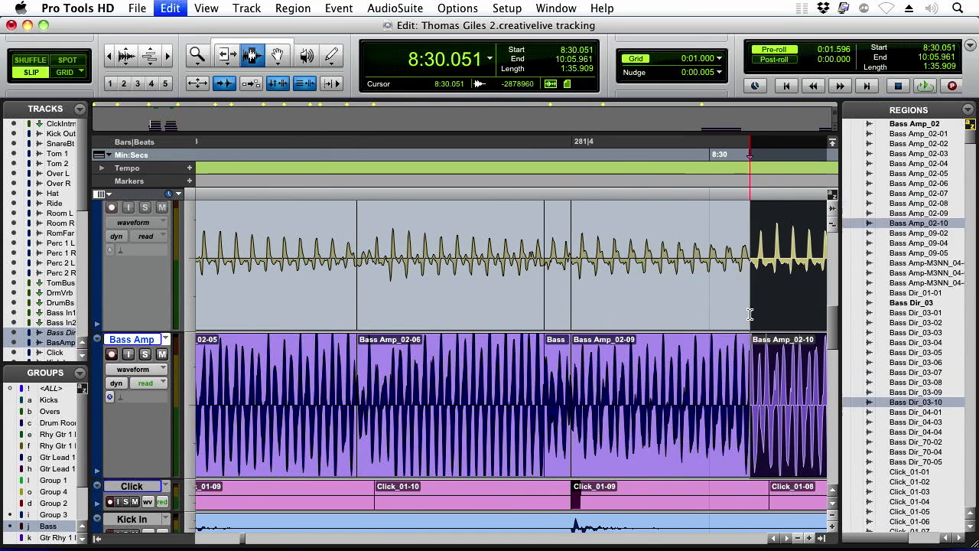
Move the selected later part of both bass regions to start at 8:30.074, beside the half-beat click split.
left_click_drag(764, 400, 703, 371)
double_click(596, 366)
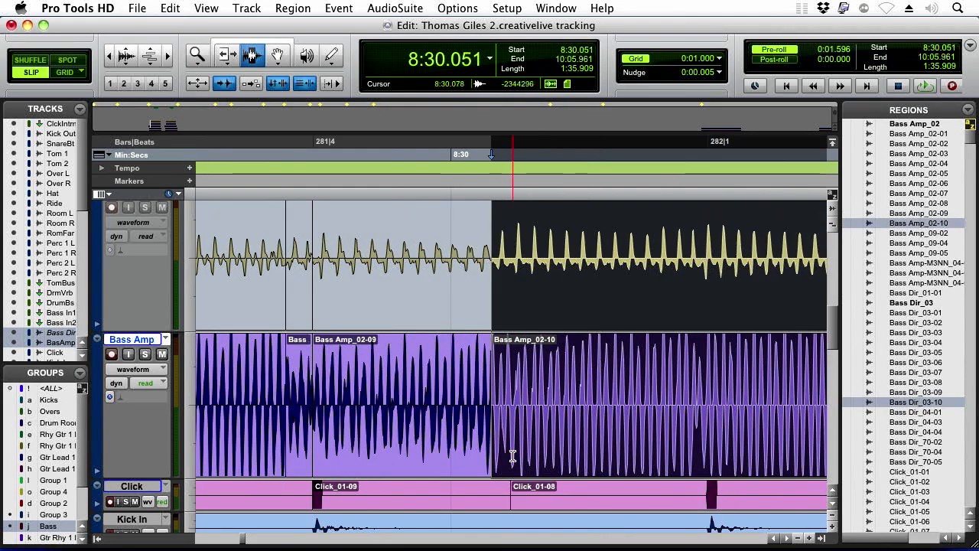
left_click_drag(512, 457, 531, 457)
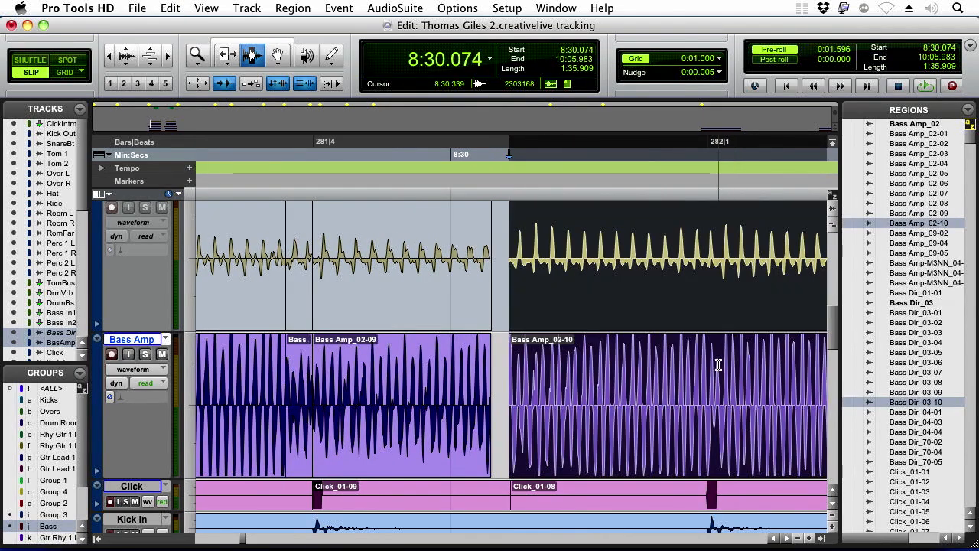
Separate both bass regions at 8:30.330, near beat 282|1, and move the later part 10 ms earlier to 8:30.320.
left_click_drag(718, 365, 711, 366)
key("super+e")
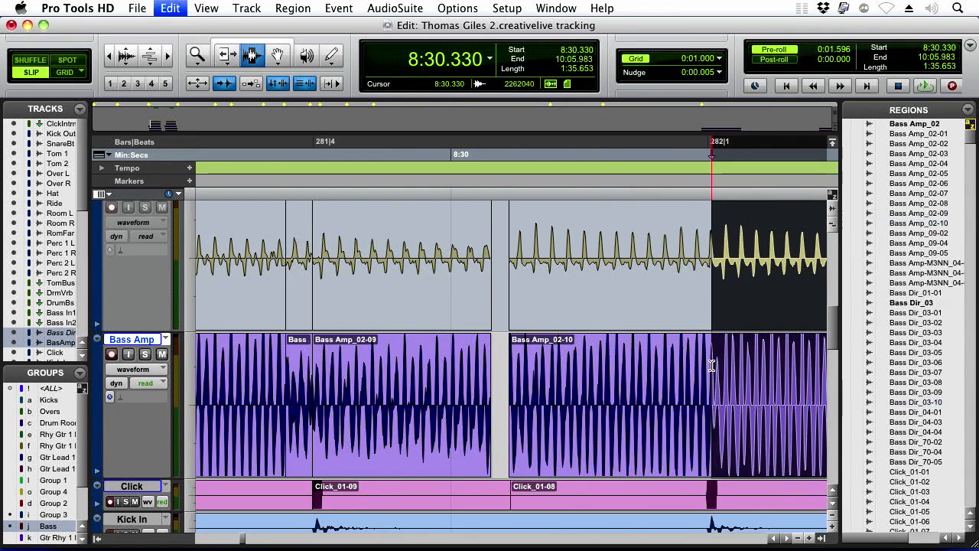
key("super+c")
left_click(703, 398)
key("super+v")
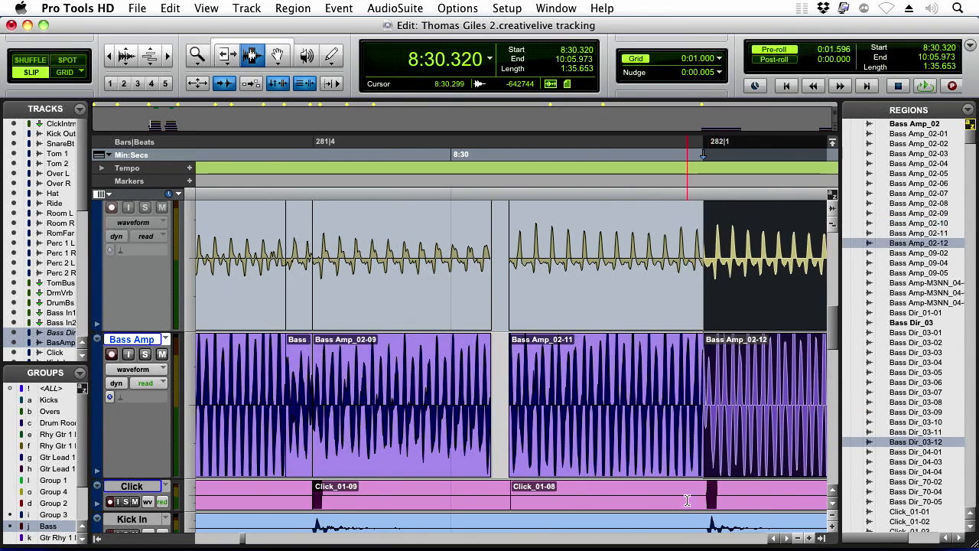
Check the bass against the click at beat 282|1 and mark the bass stretch from 8:30.612 to 8:30.676.
left_click(687, 500)
key("Tab")
left_click_drag(741, 395, 716, 390)
left_click_drag(408, 390, 357, 390)
key("super+bracketleft")
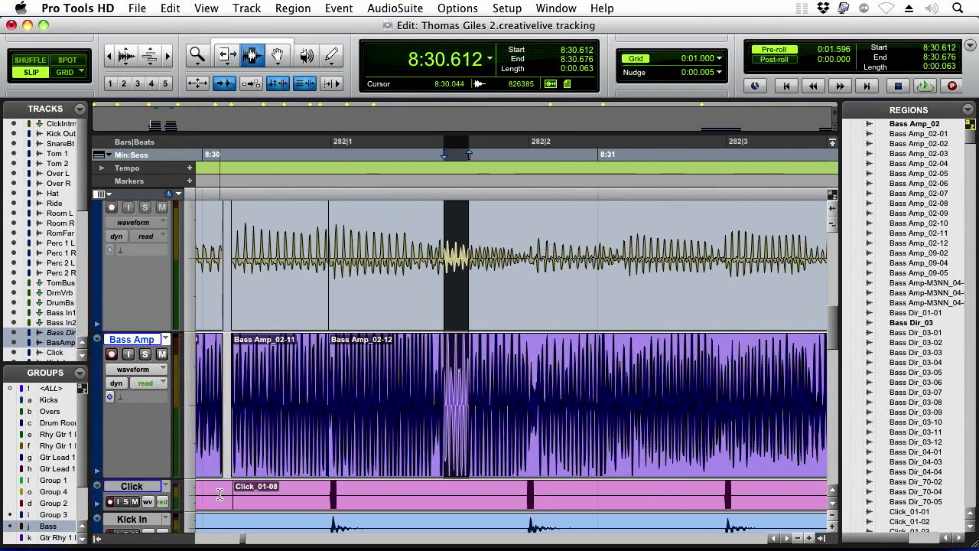
Copy the half-beat click region from beat 281|4 to beat 282|1 on the Click track.
double_click(219, 494)
key("super+c")
left_click(300, 498)
key("Tab")
key("super+v")
Separate both bass regions at 8:30.575, beside the half-beat click split, and at 8:30.827, at the click on beat 282|2.
left_click(441, 400)
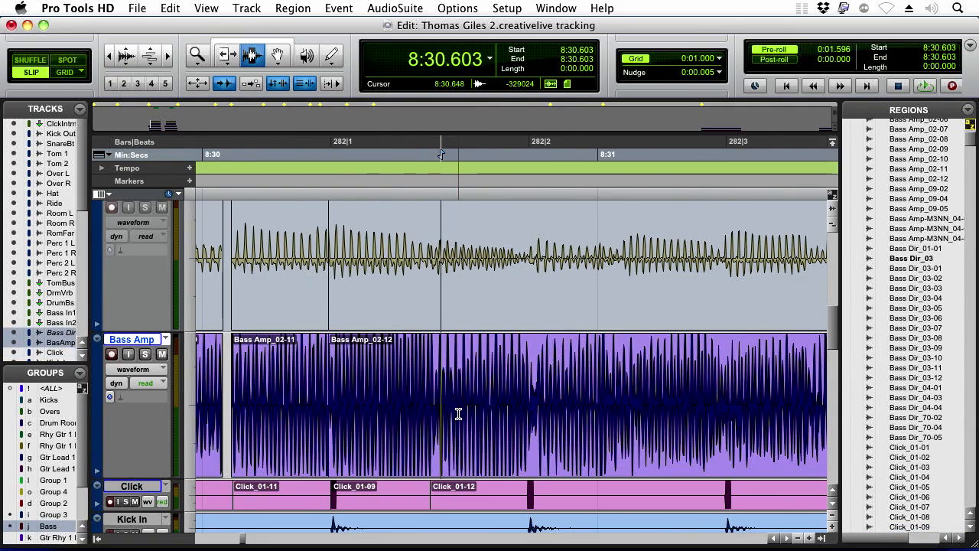
key("super+bracketright")
double_click(507, 374)
left_click_drag(501, 322, 490, 323)
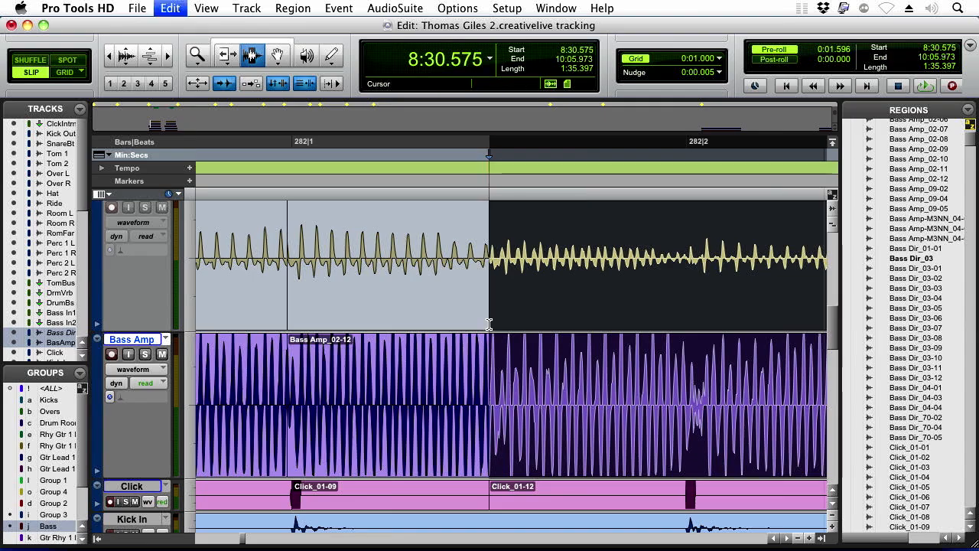
key("super+e")
left_click(687, 324, "shift")
key("super+e")
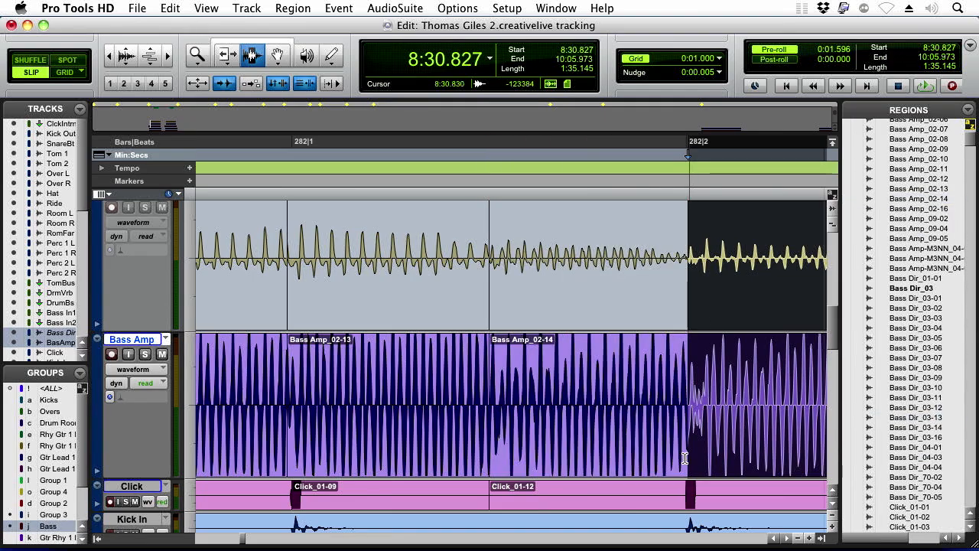
Align the later part of both bass regions with the click at beat 282|2.
key("Delete")
left_click(687, 468)
key("super+v")
left_click_drag(726, 459, 706, 419)
left_click(730, 418)
double_click(729, 418)
Copy the half-beat click region from beat 282|1 to beat 282|2 at 8:30.825.
double_click(321, 493)
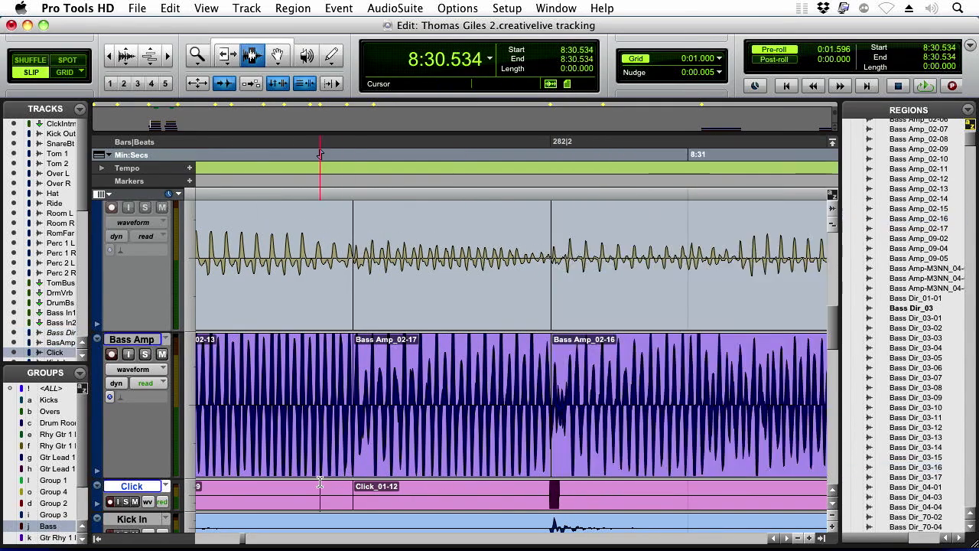
left_click(504, 493)
key("Tab")
key("super+v")
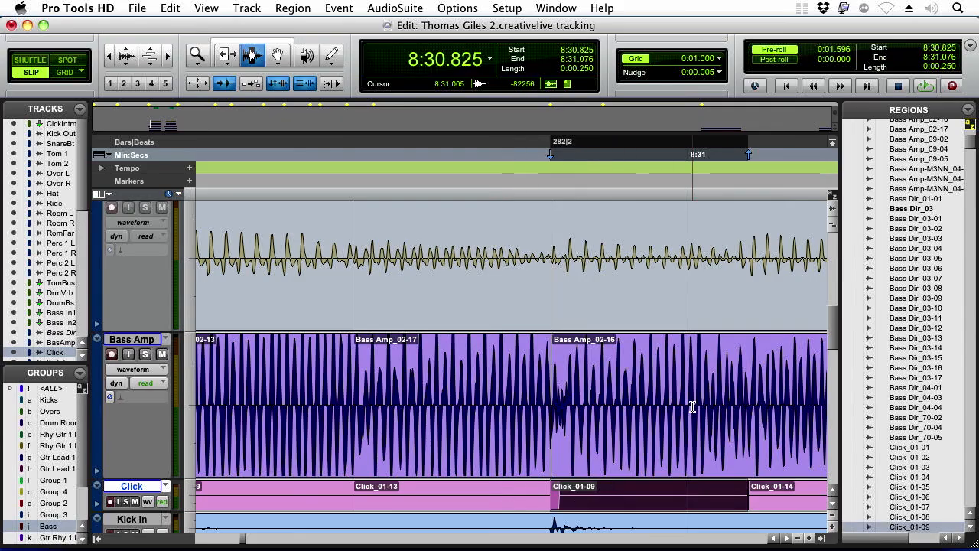
Separate both bass regions at 8:31.029, ahead of the half-beat click split, and move the later part 10 ms later.
double_click(695, 405)
left_click(723, 342, "shift")
mouse_move(724, 343)
left_mouse_down()
mouse_move(735, 342)
mouse_move(712, 344)
left_mouse_up()
key("super+x")
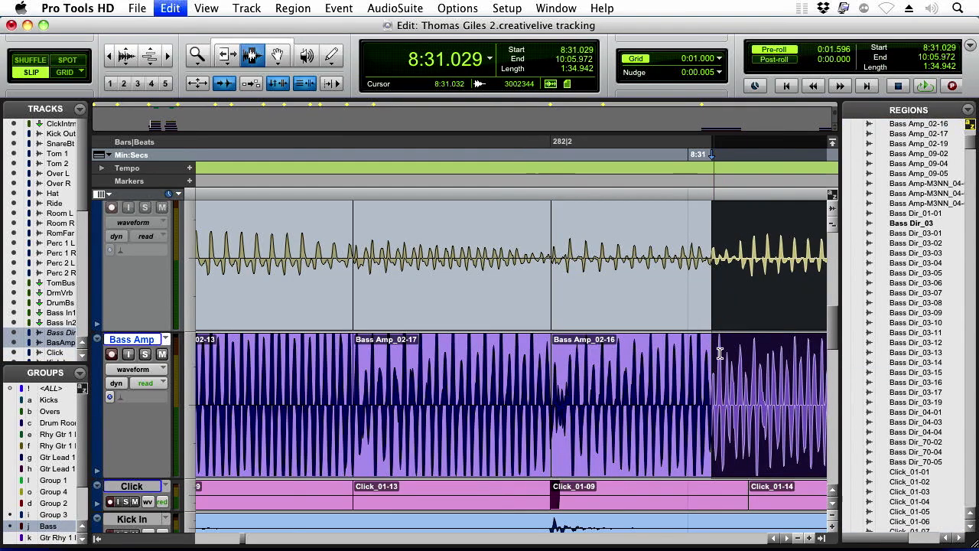
left_click(715, 394)
key("super+v")
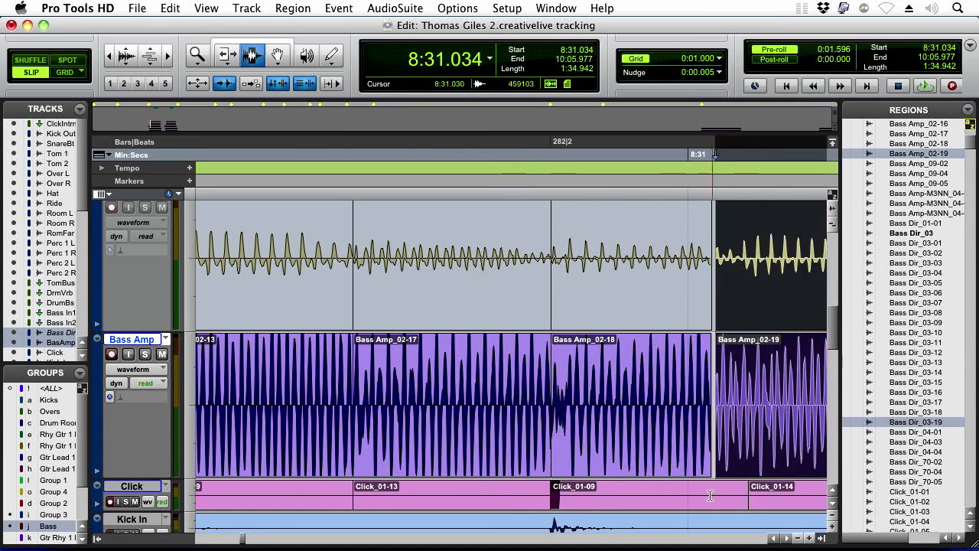
left_click(749, 495)
key("super+z")
left_click_drag(716, 326, 732, 388)
key("super+v")
Separate both bass regions just before beat 282|3 and move the later part about 5 ms earlier, starting at 8:31.317.
left_click(749, 306)
double_click(367, 371)
left_click(356, 338, "shift")
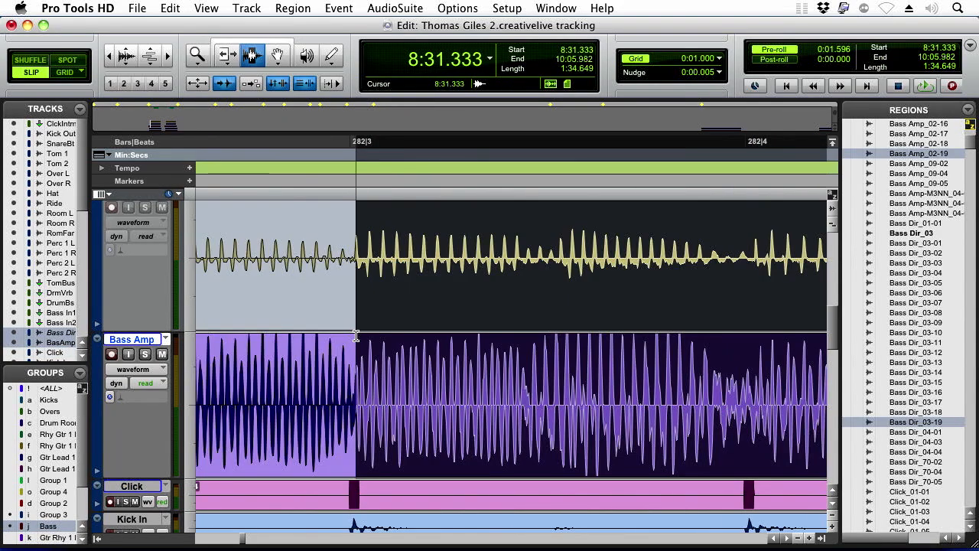
left_click_drag(355, 337, 348, 342)
key("super+c")
left_click(343, 348, "shift")
key("super+v")
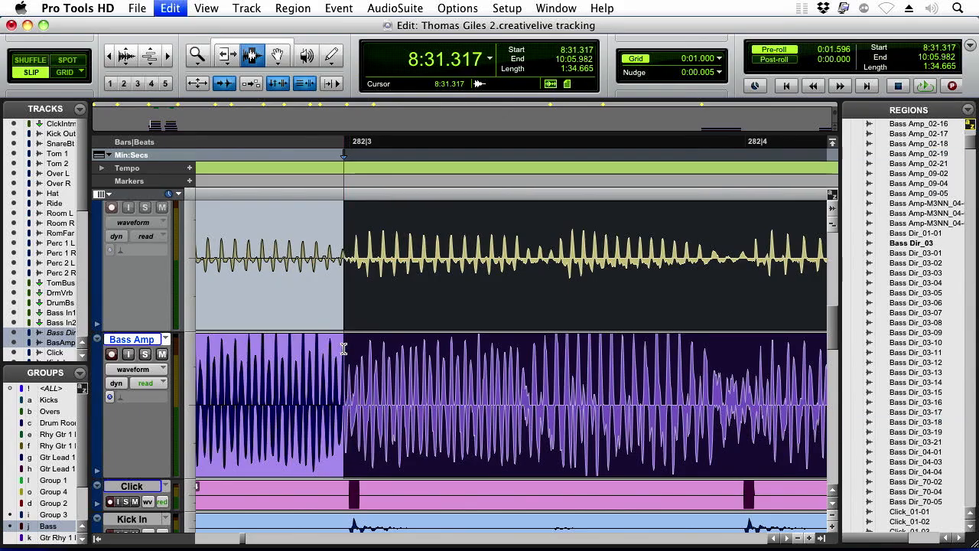
key("Tab")
double_click(518, 373)
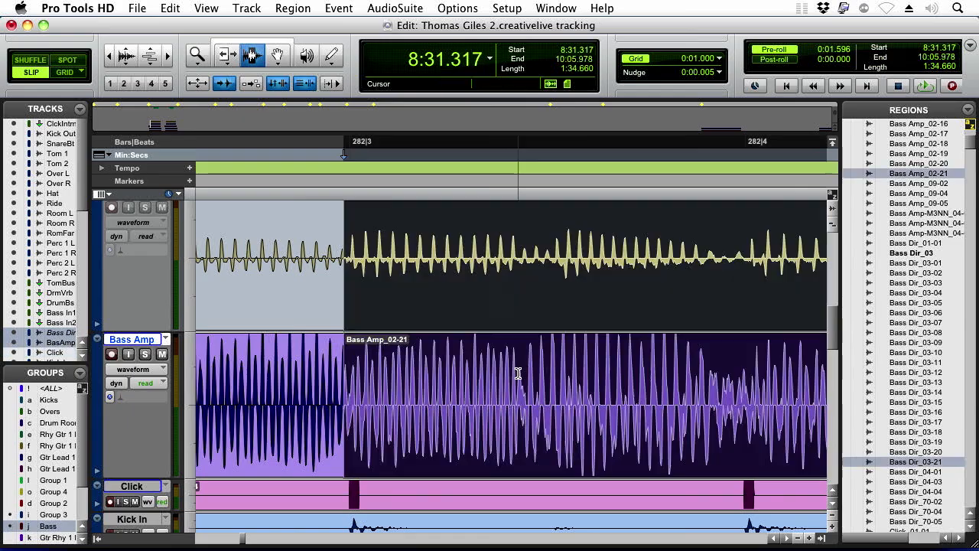
Copy the half-beat click region from beat 282|2 to beat 282|3 on the Click track.
left_click(543, 374, "shift")
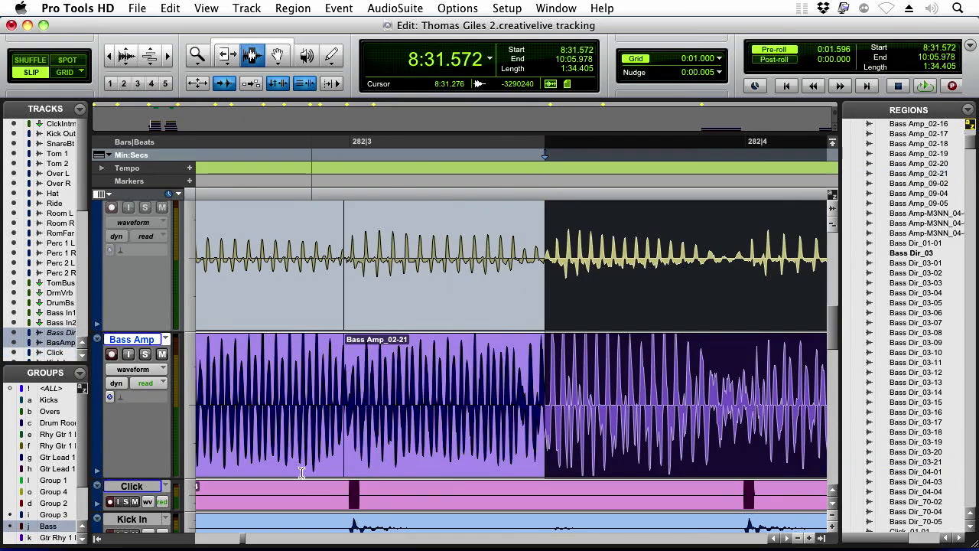
left_click(268, 502)
key("super+[")
double_click(277, 506)
key("super+c")
left_click(414, 502)
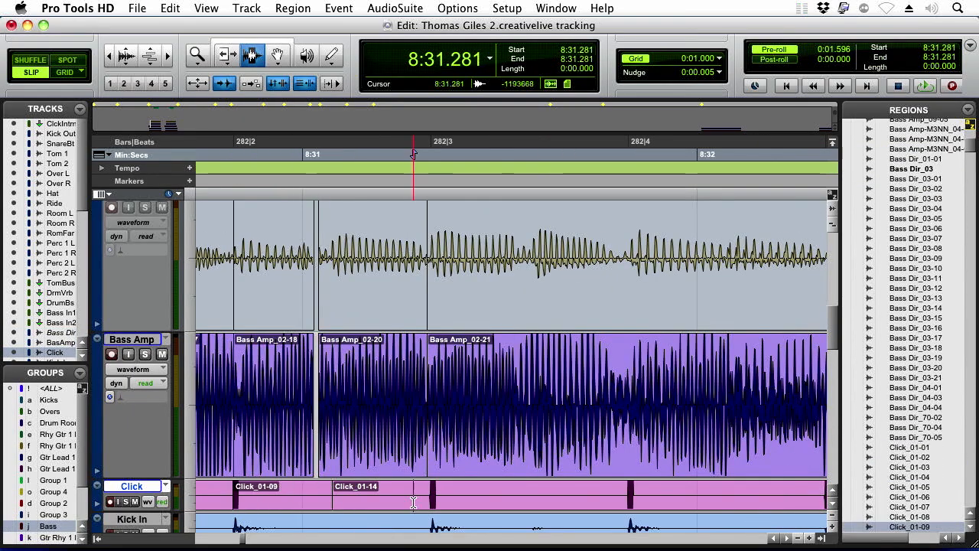
key("Tab")
key("super+v")
Try separating both bass regions at 8:31.539 and moving the later part to start at 8:31.552.
left_click(479, 365)
left_click(544, 339)
key("super+]")
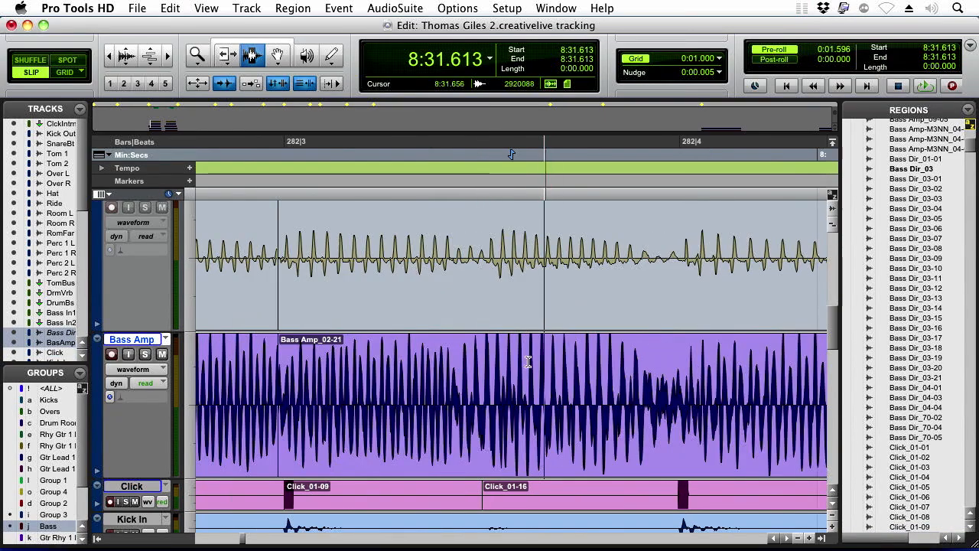
double_click(483, 341)
left_click_drag(474, 341, 452, 334)
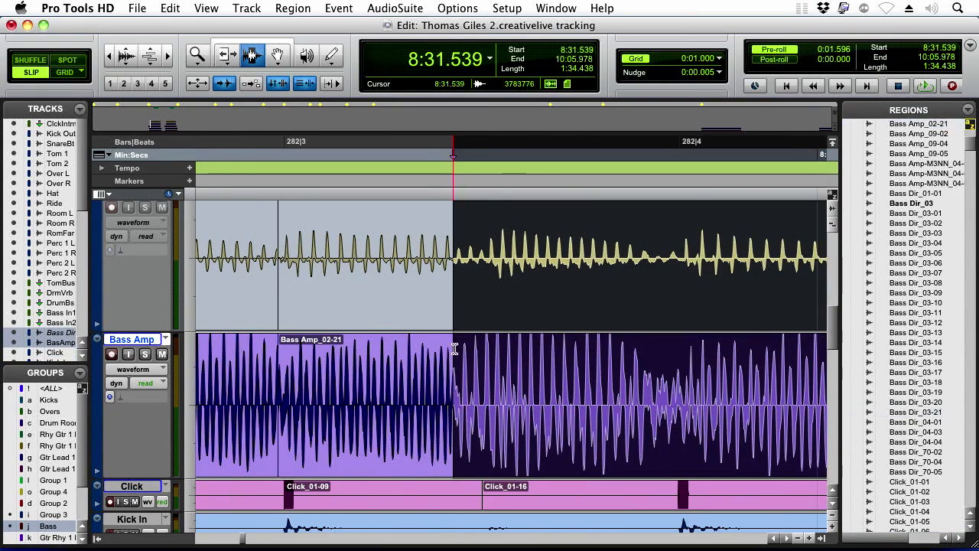
key("Delete")
left_click(463, 457)
key("super+v")
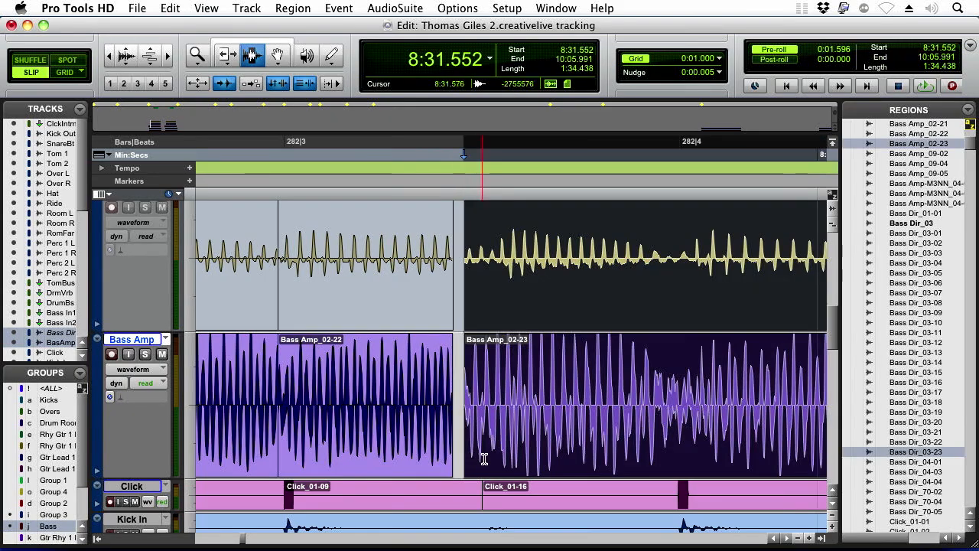
key("super+z")
key("super+z")
Separate both bass regions at 8:31.538, before the half-beat click split, and move the later part earlier to start at 8:31.535.
left_click(481, 339)
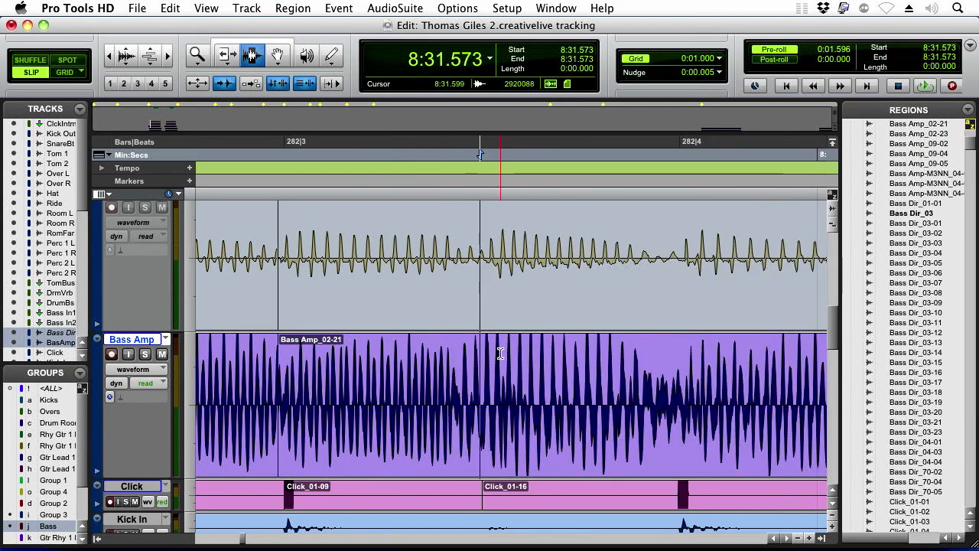
key("t")
key("t")
key("r")
double_click(459, 379)
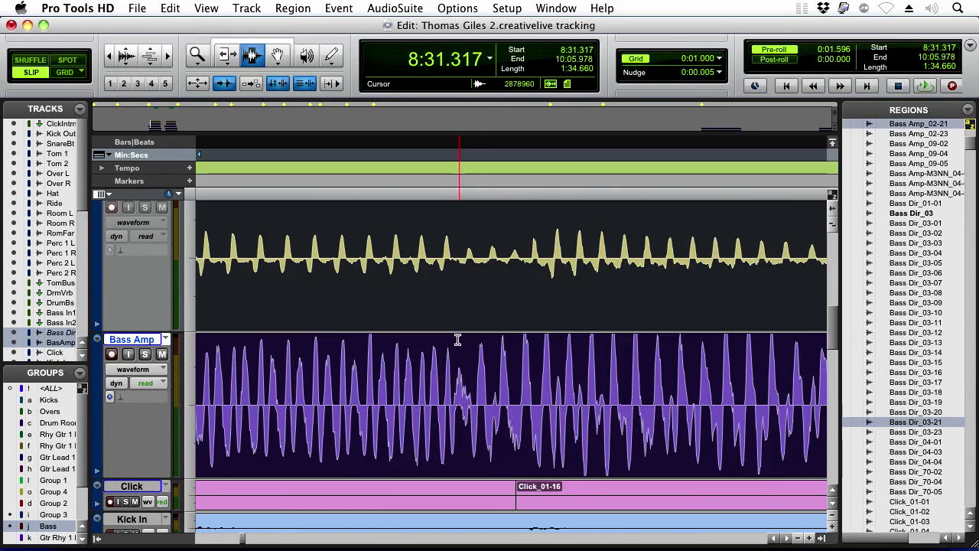
left_click(457, 340)
key("super+e")
double_click(486, 361)
key("super+x")
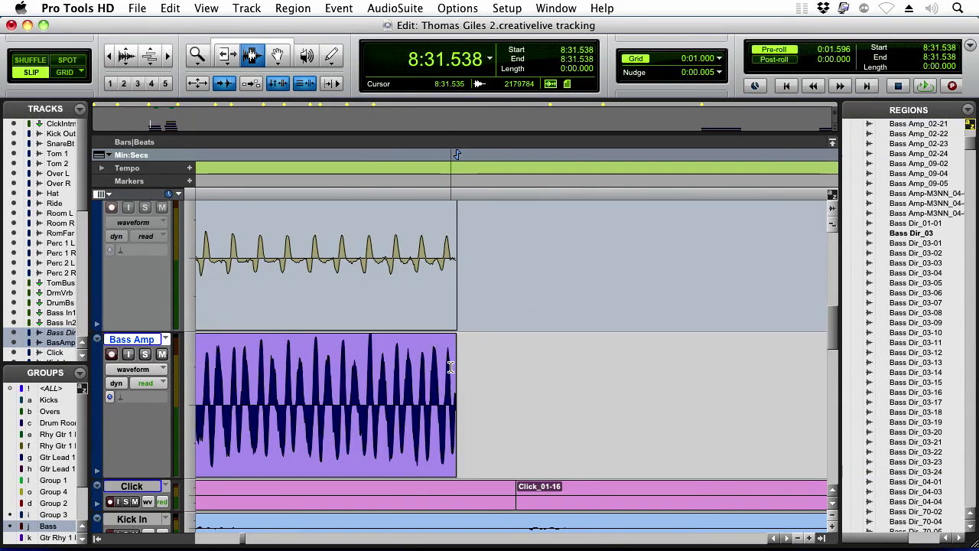
key("super+v")
Mark the half-beat click split at 8:31.576 across the Click track and both bass tracks to check the note attack.
left_click(488, 499)
key("Tab")
key("shift+p")
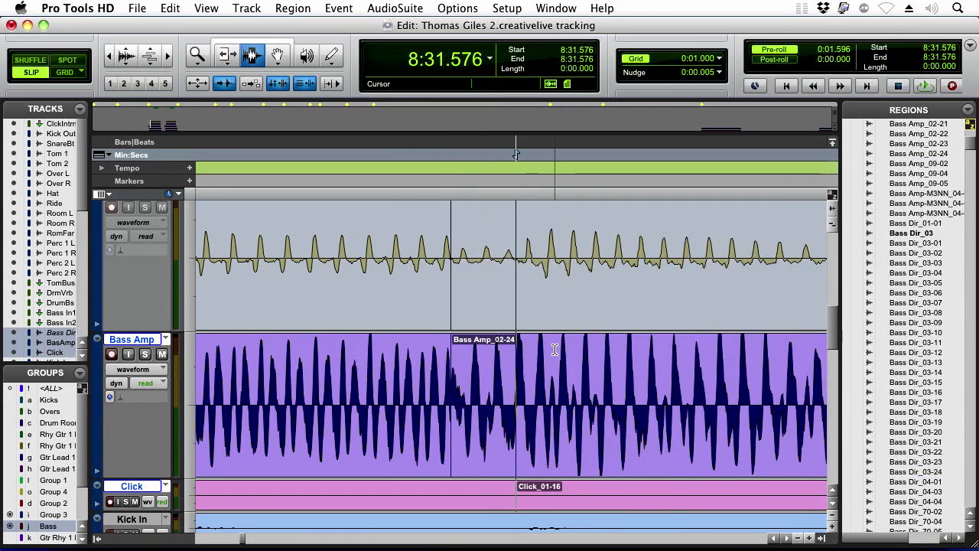
Select the edited regions on both bass tracks from 8:29.027 to 8:31.535 and check the gap near 8:30.
key("super+[")
key("super+[")
key("super+[")
key("super+[")
key("super+[")
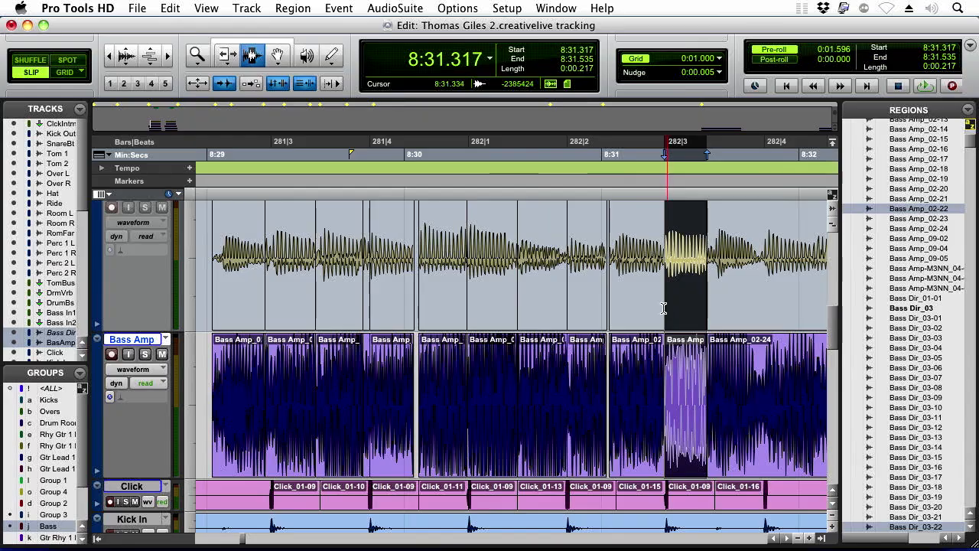
double_click(239, 341, "shift")
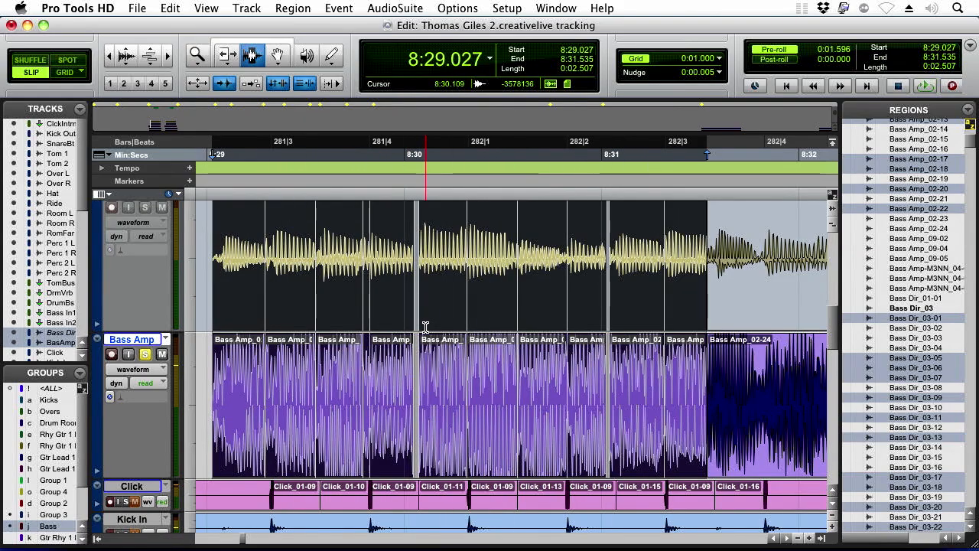
left_click_drag(417, 360, 437, 360)
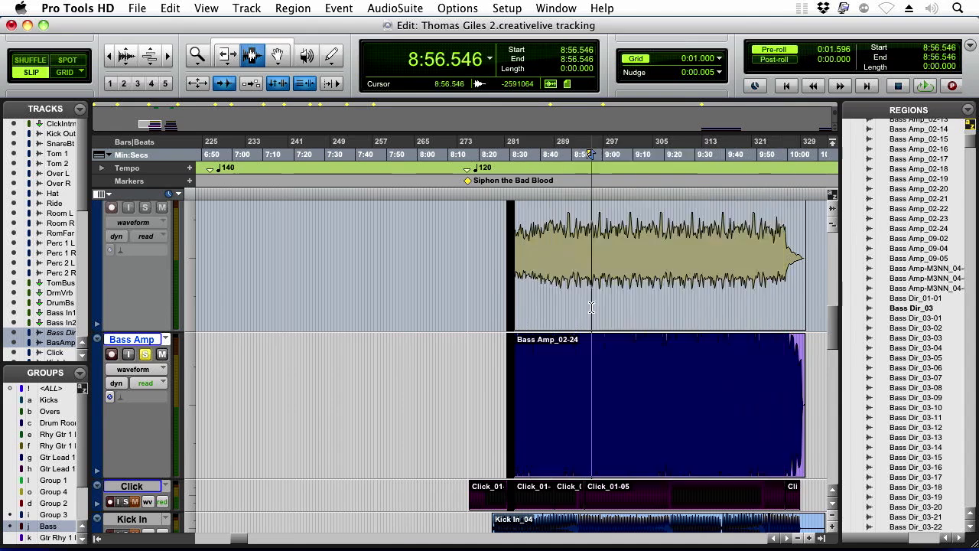
Examine the bass, click, kick and snare around beat 286|3, where the rhythm guitars enter.
key("super+]")
left_click_drag(403, 348, 412, 308)
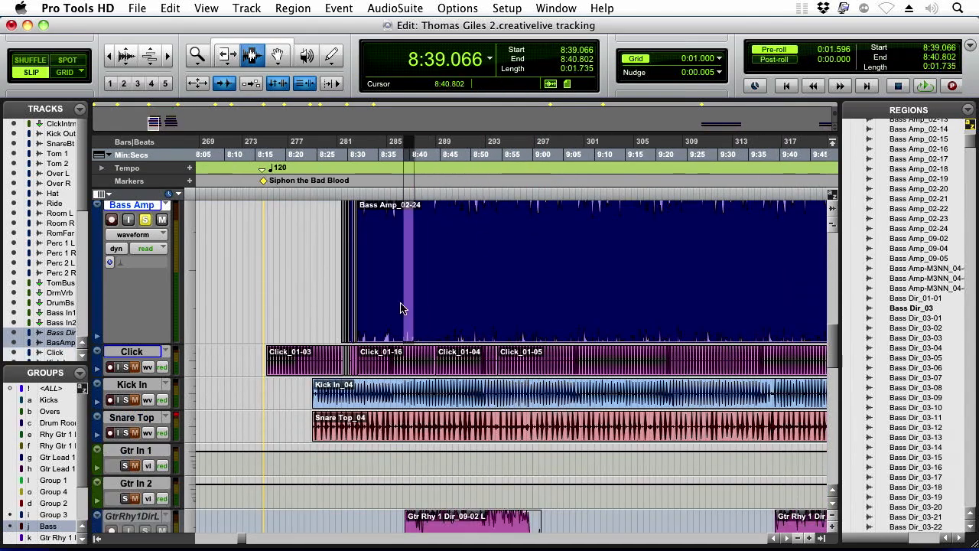
left_click(386, 298)
key("super+]")
left_click(540, 425)
left_click(557, 396)
key("super+]")
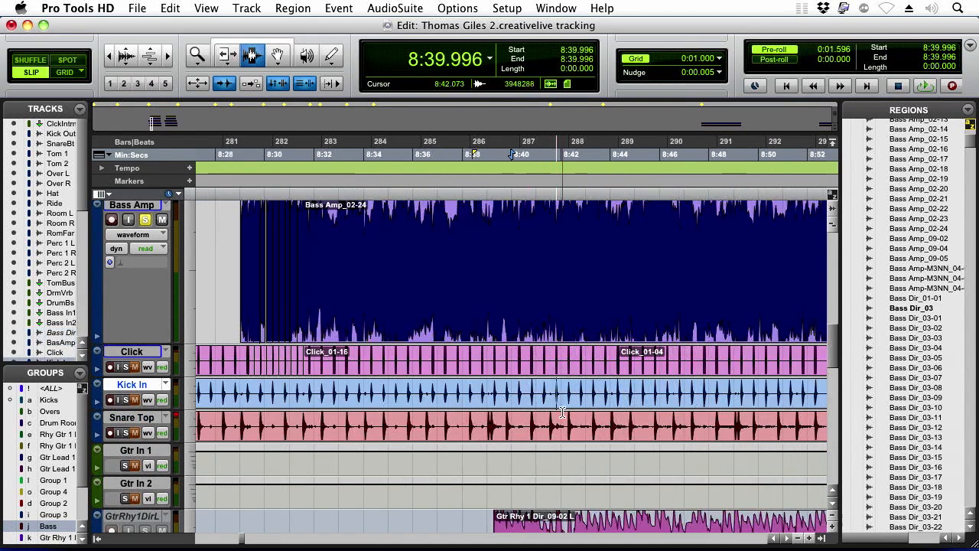
key("super+]")
left_click(470, 313)
key("super+]")
left_click(500, 360)
left_click_drag(518, 461, 597, 177)
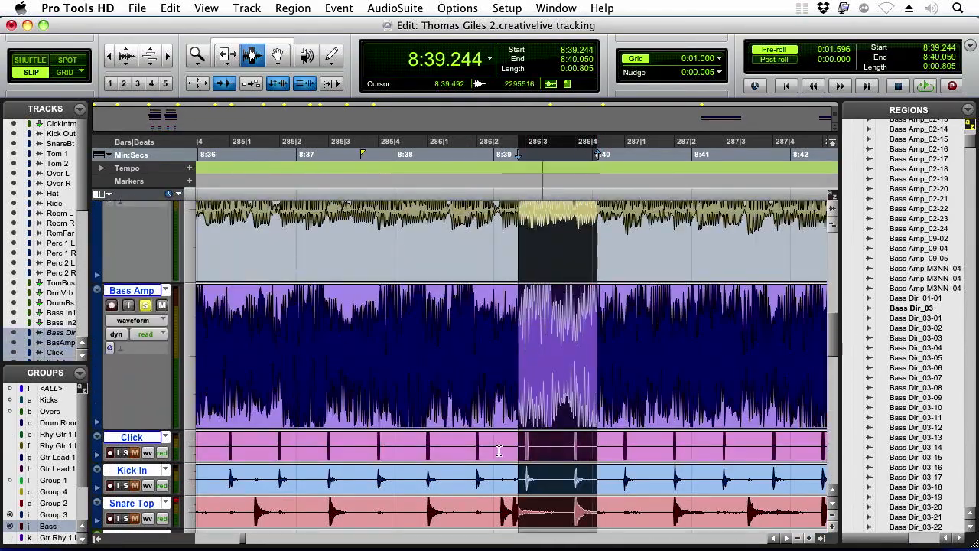
Set the height of the grouped bass tracks to small.
left_click(526, 421)
left_click_drag(507, 352, 541, 290)
left_click(188, 253)
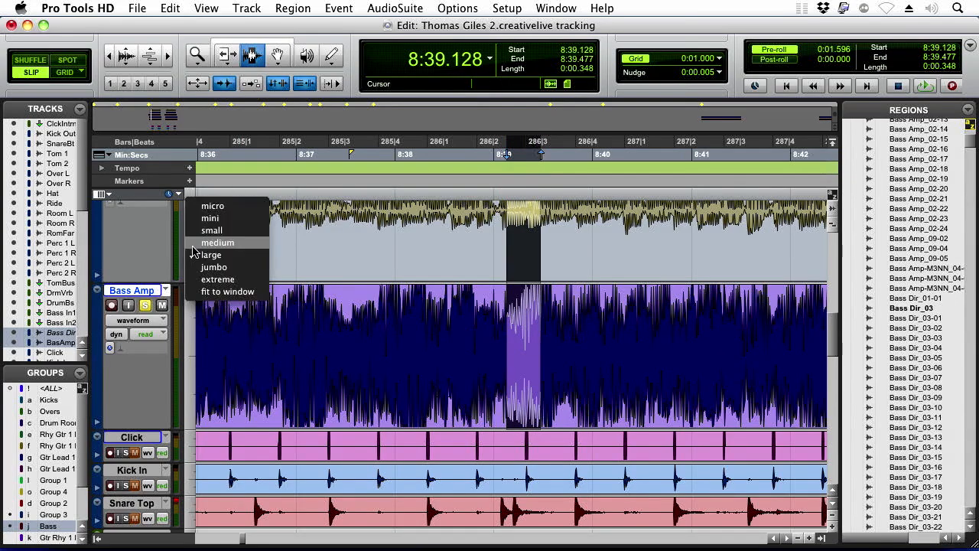
left_click(214, 227)
Hide the Gtr In 1 and Gtr In 2 tracks.
left_click(466, 275)
key("super+]")
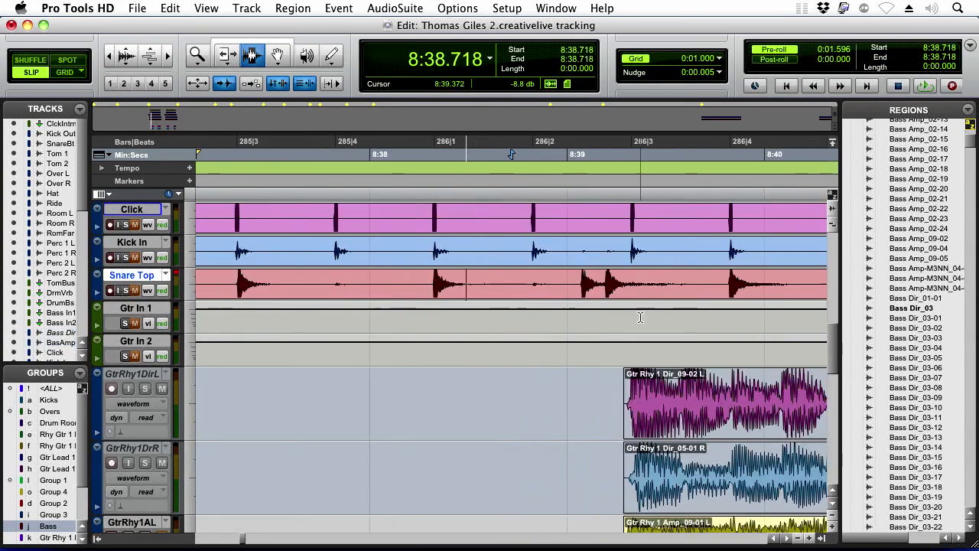
left_click_drag(646, 313, 671, 222)
left_click_drag(607, 349, 641, 313)
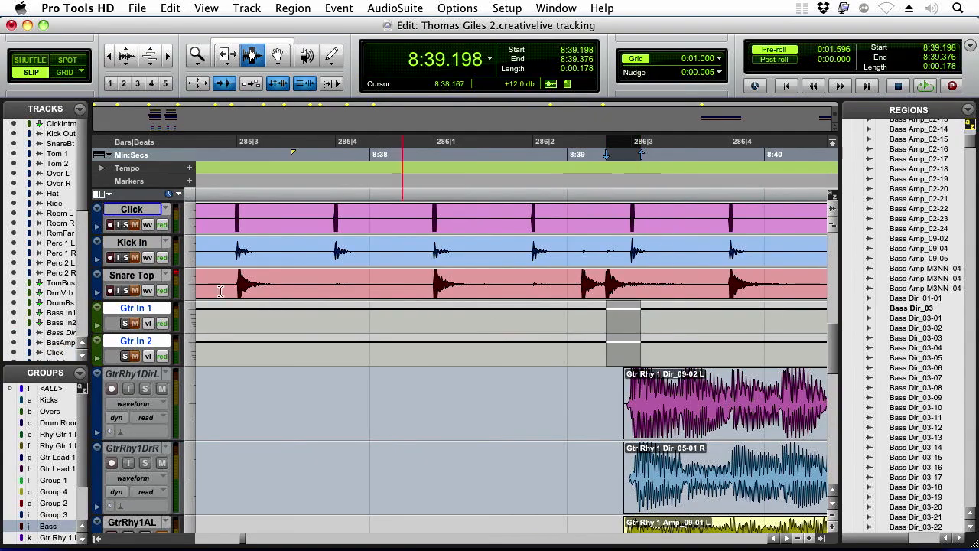
scroll(46, 230, "down", 5)
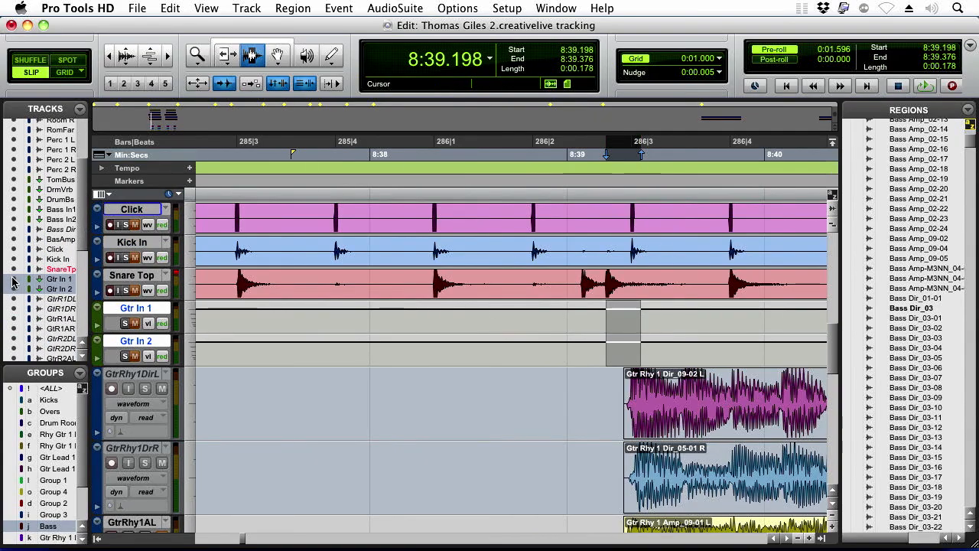
left_click(13, 288)
left_click(13, 278)
Select the Click, Kick In and Snare Top tracks together and move them directly below the GtrRhy1AR track.
mouse_move(649, 252)
left_mouse_down()
mouse_move(649, 283)
mouse_move(651, 267)
left_mouse_up()
left_click(615, 258)
left_click(638, 287, "shift")
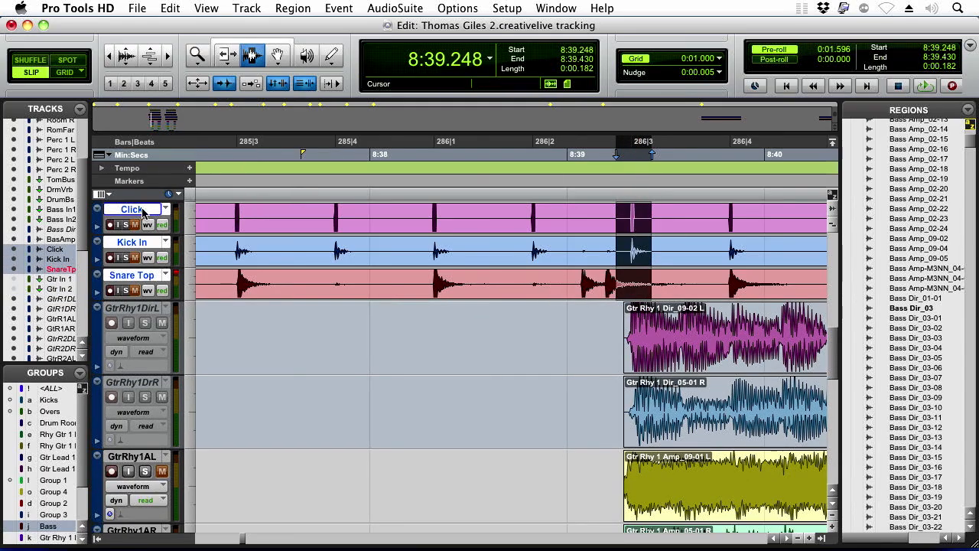
left_click_drag(143, 212, 376, 513)
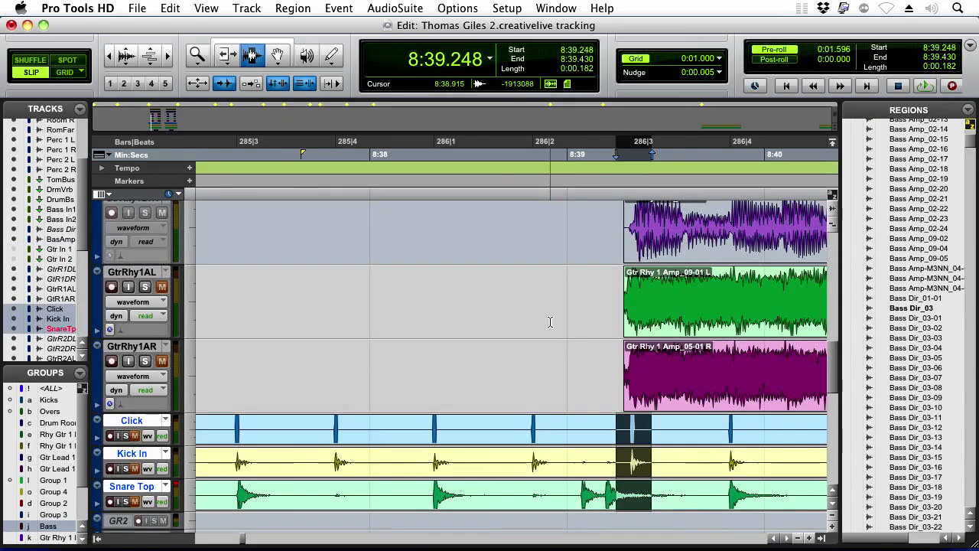
Select the right-channel Gtr Rhy 1 direct and amp regions that start at 8:39.286, just before beat 286|3.
left_click_drag(633, 315, 653, 256)
scroll(651, 264, "up", 4)
left_click(638, 325)
key("super+bracketright")
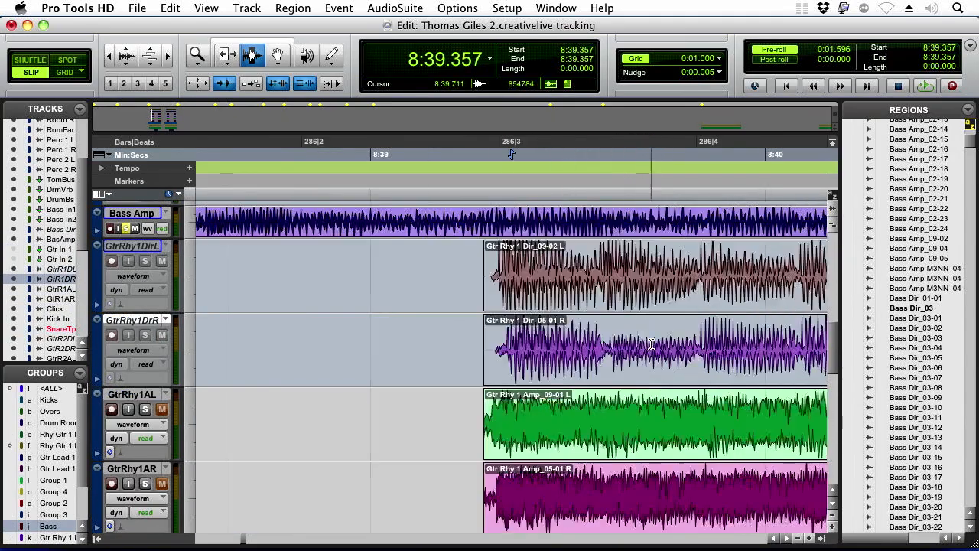
key("super+bracketright")
left_click(474, 284)
scroll(474, 284, "down", 2)
double_click(496, 288)
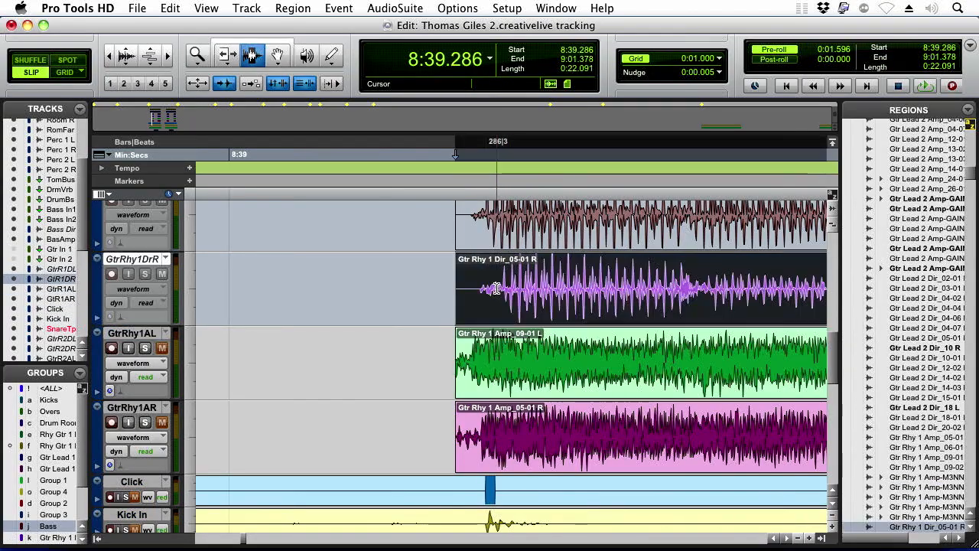
left_click(498, 436, "shift")
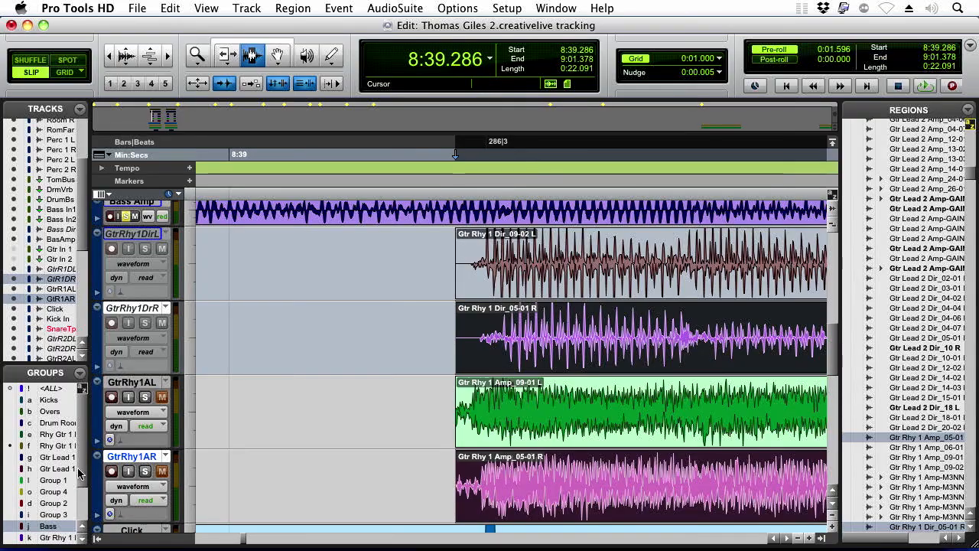
Separate the right-channel Gtr Rhy 1 direct and amp regions at 8:39.315, just ahead of the first note.
scroll(79, 472, "down", 5)
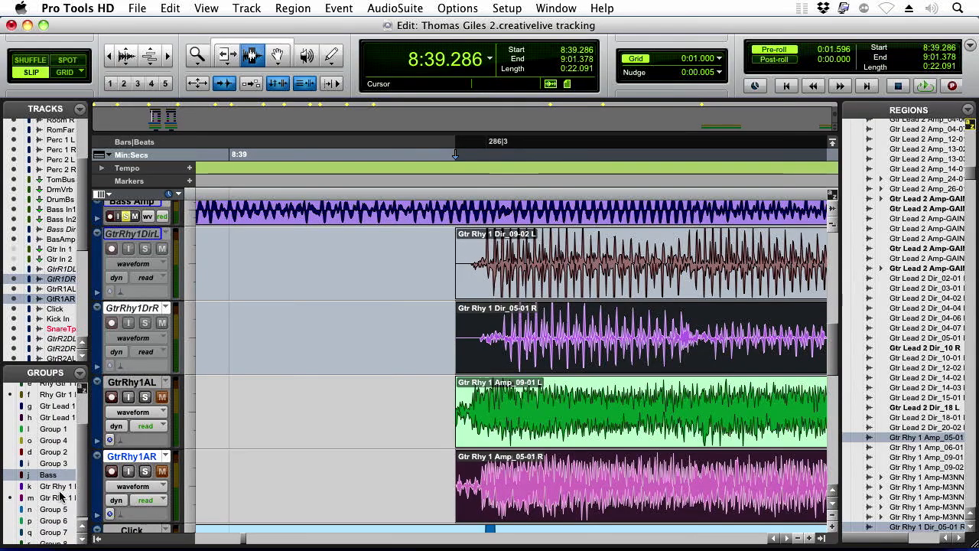
scroll(68, 520, "down", 1)
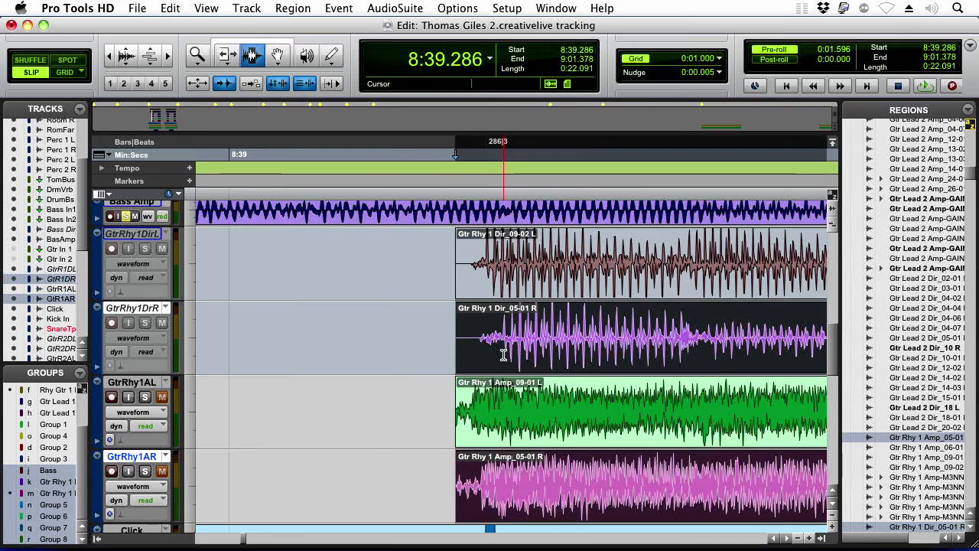
left_click(478, 344)
key("super+e")
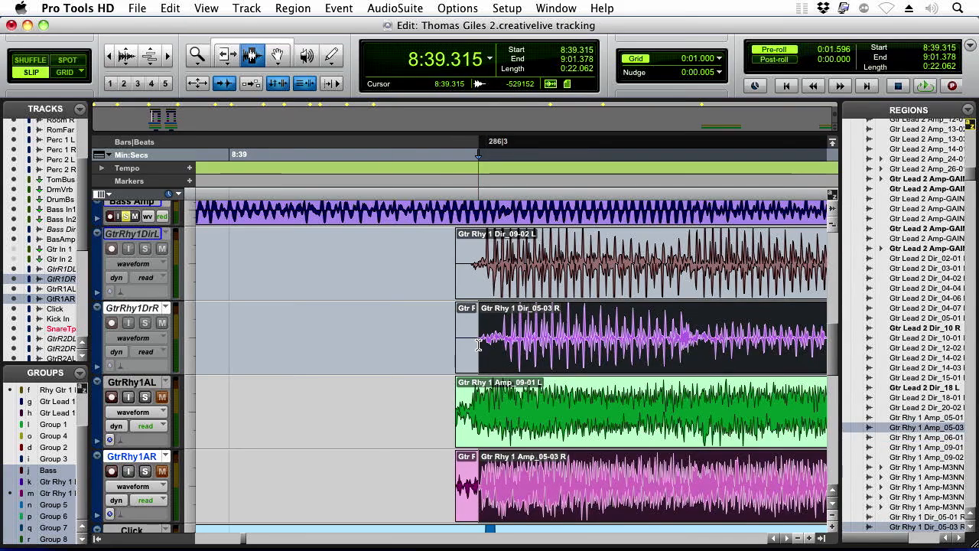
Nudge the separated right-channel direct and amp regions 25 ms earlier so they start at 8:39.290.
key("super+bracketright")
left_click_drag(562, 329, 526, 409)
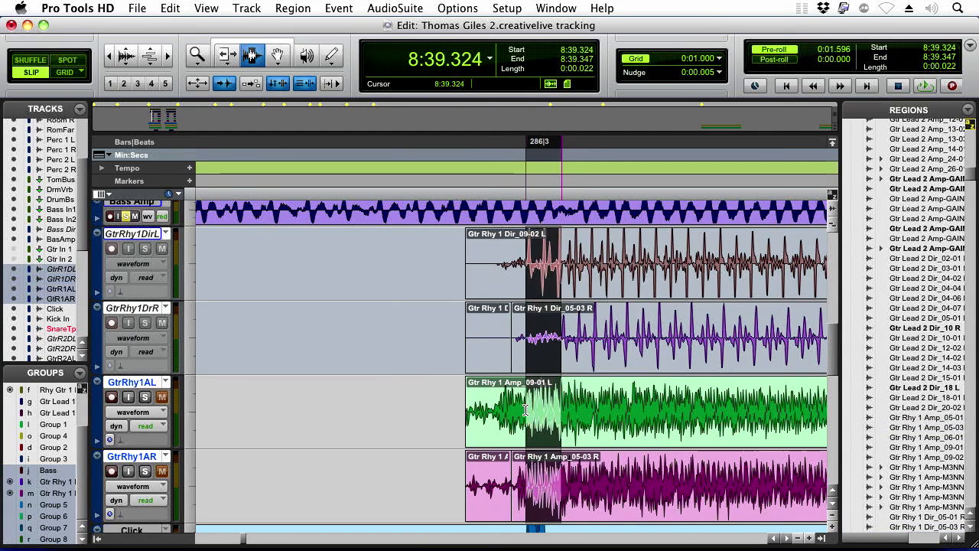
double_click(559, 310)
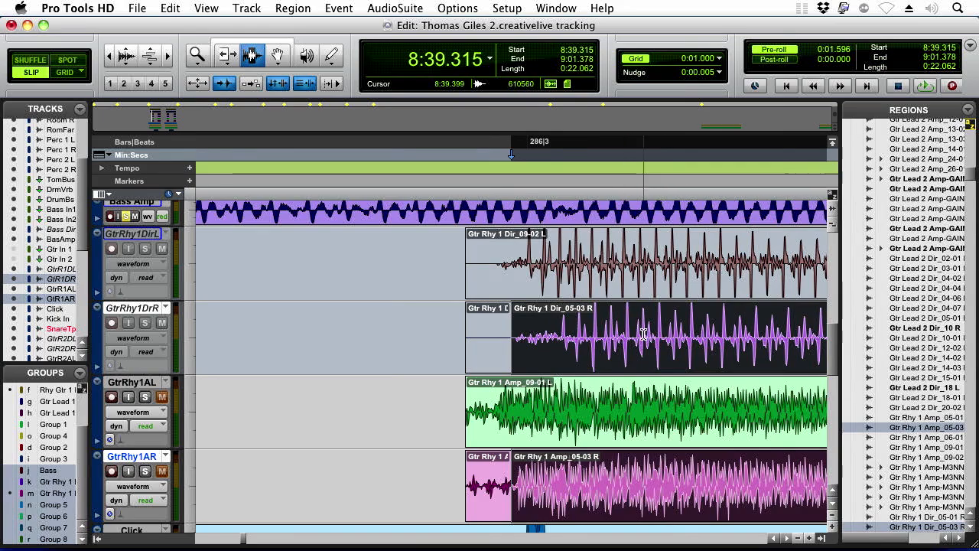
key("minus")
key("minus")
key("minus")
key("minus")
key("minus")
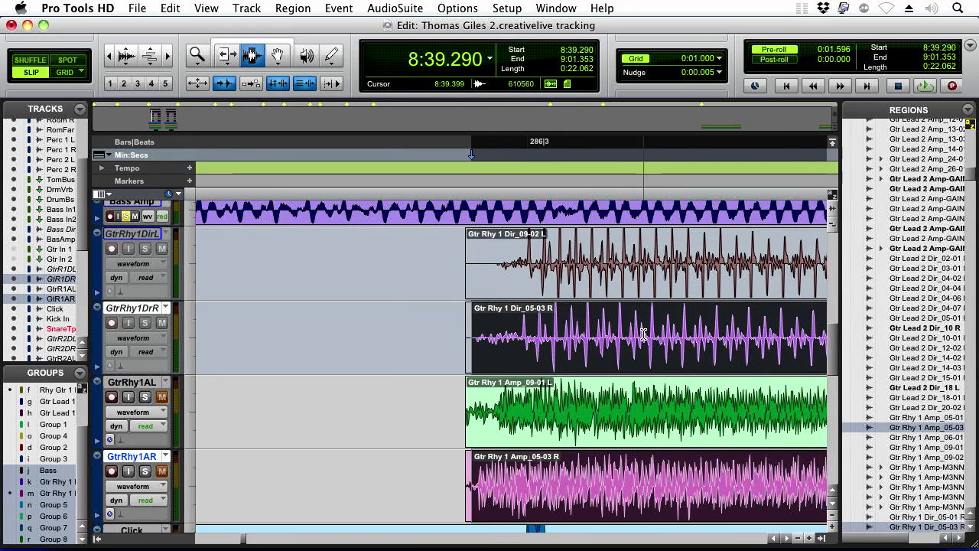
Delete the audio before 8:39.300 from all four Gtr Rhy 1 direct and amp tracks.
left_click_drag(523, 490, 563, 417)
double_click(522, 405)
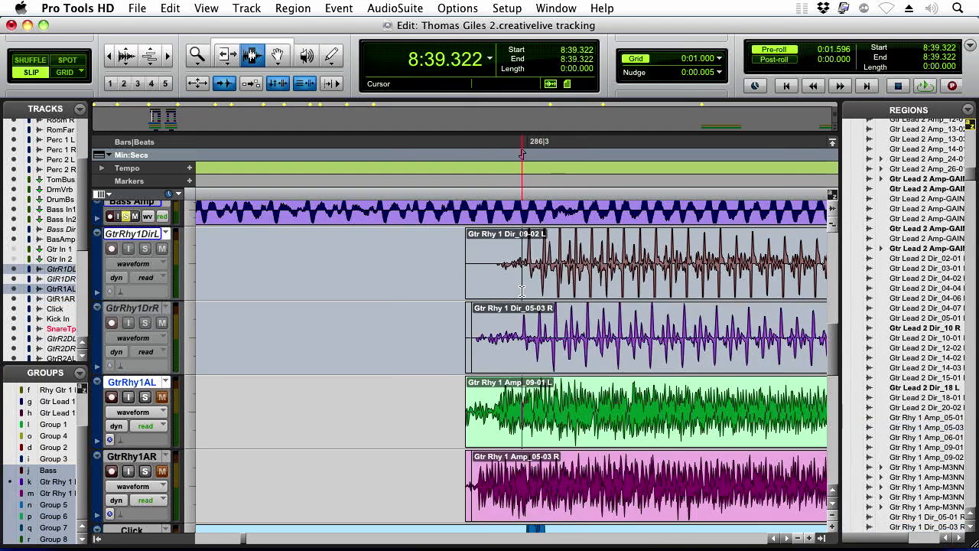
left_click_drag(488, 347, 447, 294)
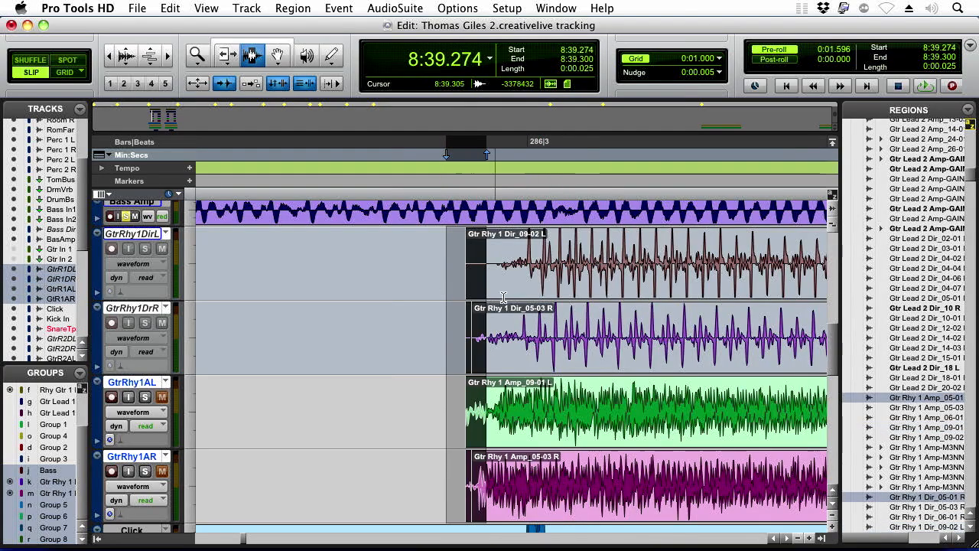
key("Delete")
Nudge the trimmed regions on all four Gtr Rhy 1 tracks together so they start at 8:39.305.
double_click(546, 292)
key("plus")
key("plus")
key("plus")
key("plus")
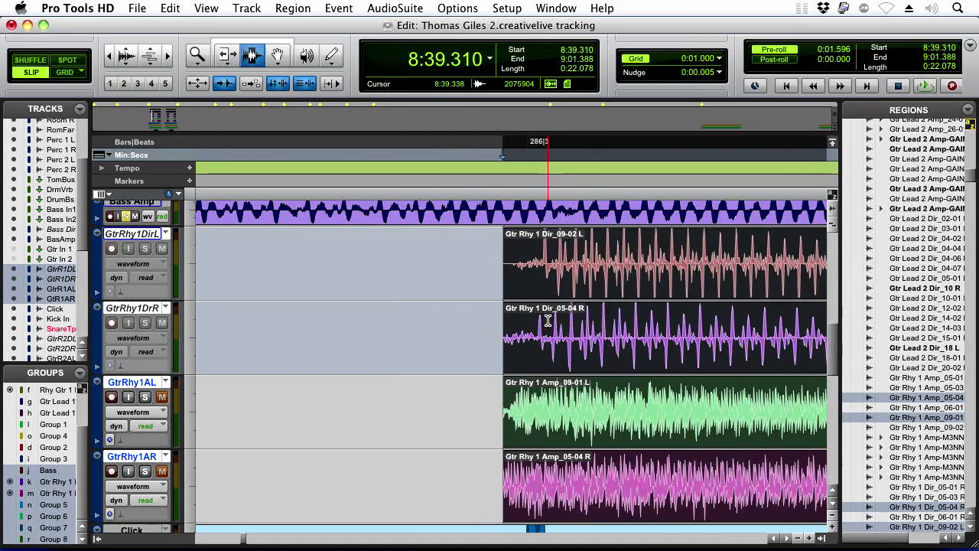
key("plus")
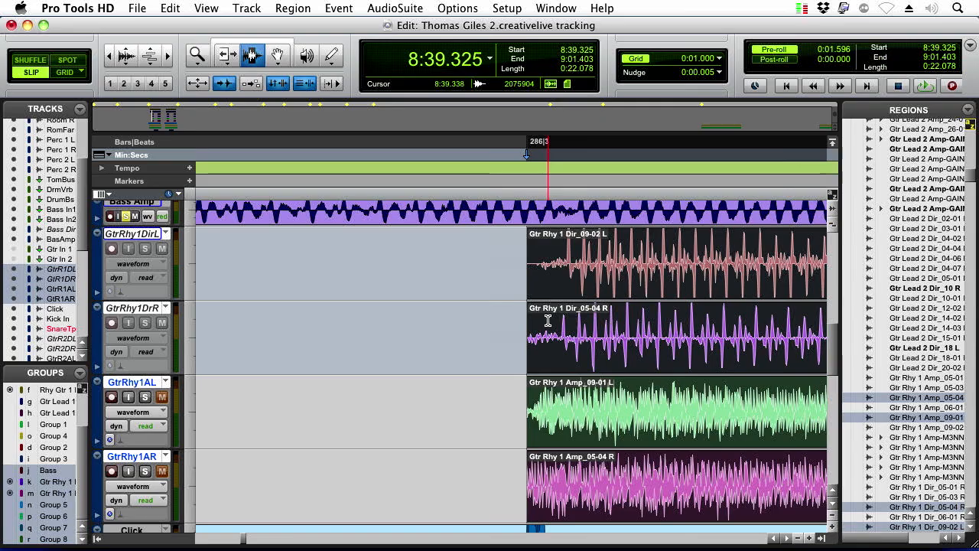
key("minus")
key("minus")
key("minus")
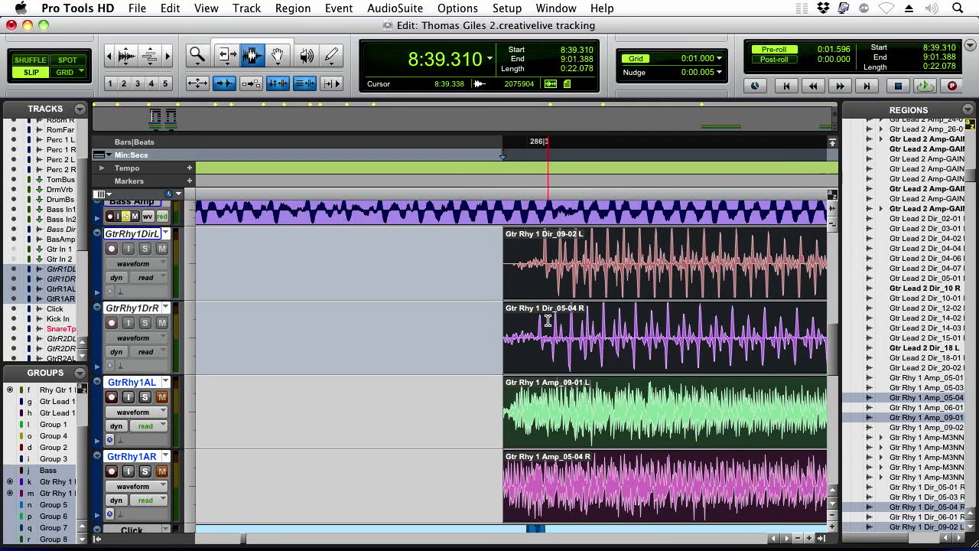
key("minus")
left_click(533, 341)
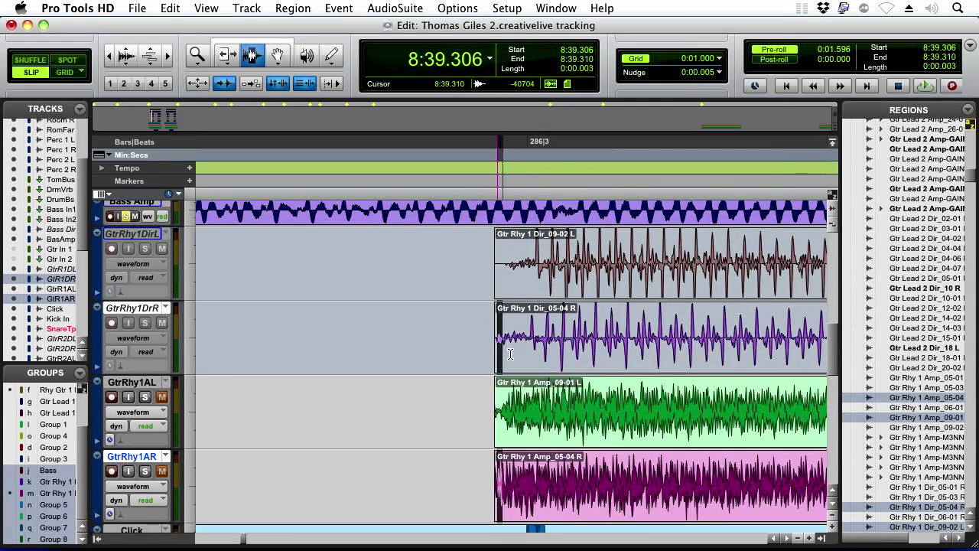
left_click(553, 271, "shift")
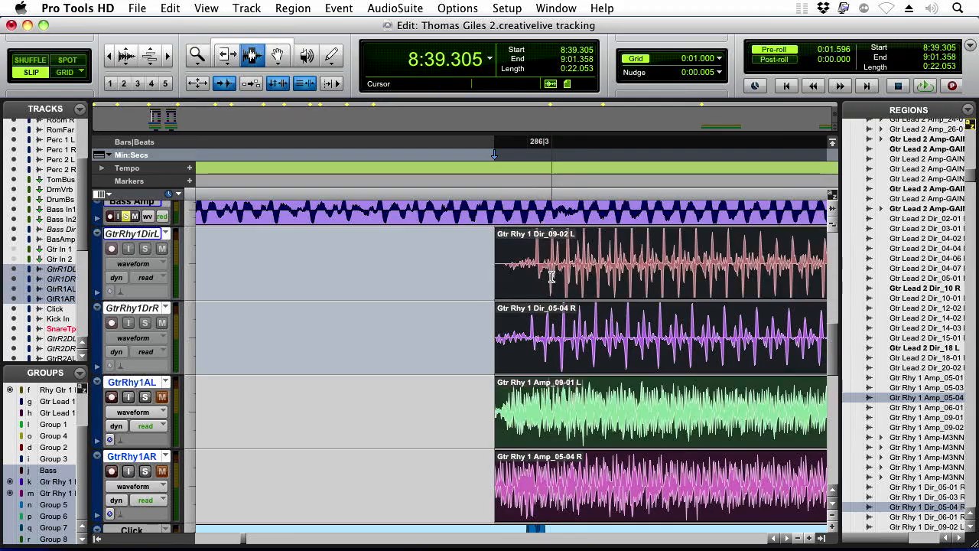
Separate the right-channel guitar regions at the second note at 8:39.565, and the left-channel regions at the same note.
left_click_drag(564, 401, 607, 402)
key("super+bracketleft")
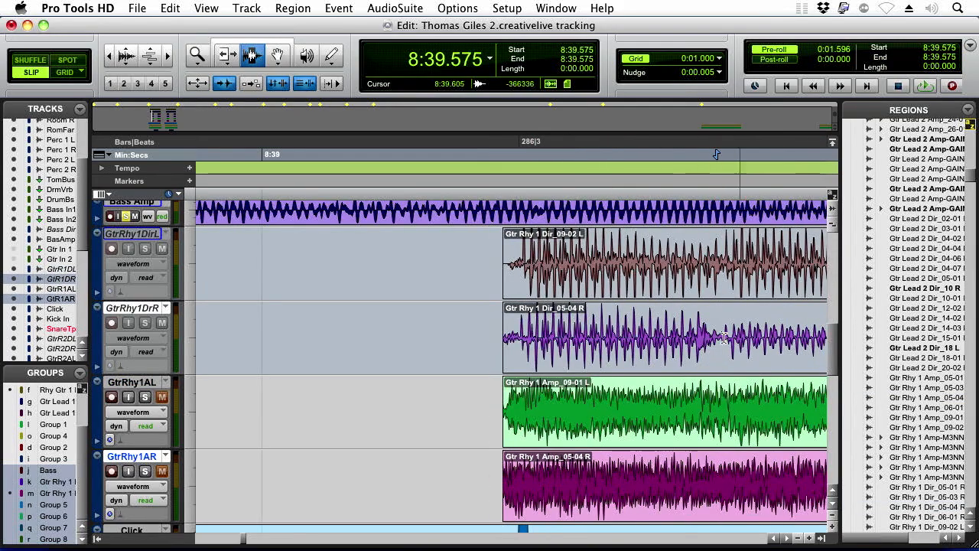
left_click(706, 338)
left_click_drag(746, 348, 727, 387)
left_click(720, 382)
key("super+[")
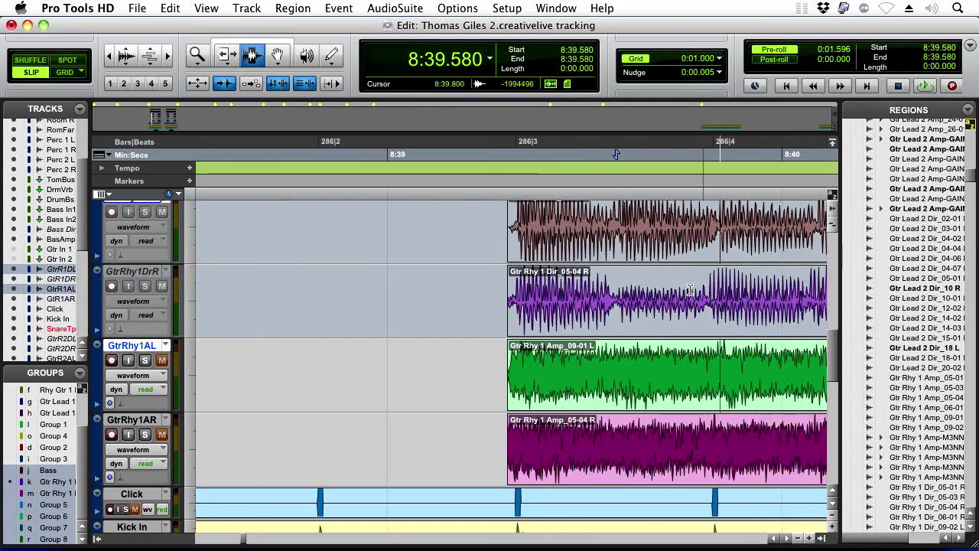
left_click(690, 290)
key("super+]")
left_click(352, 296)
key("super+e")
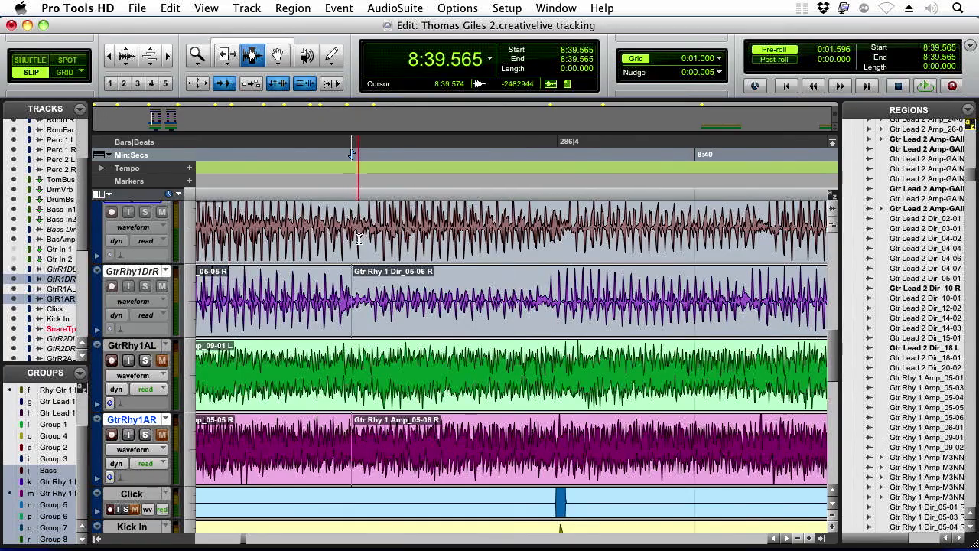
left_click(354, 373)
key("super+e")
Separate the Click track region at the click transients on beats 286|3 and 286|4.
left_click_drag(363, 429, 340, 436)
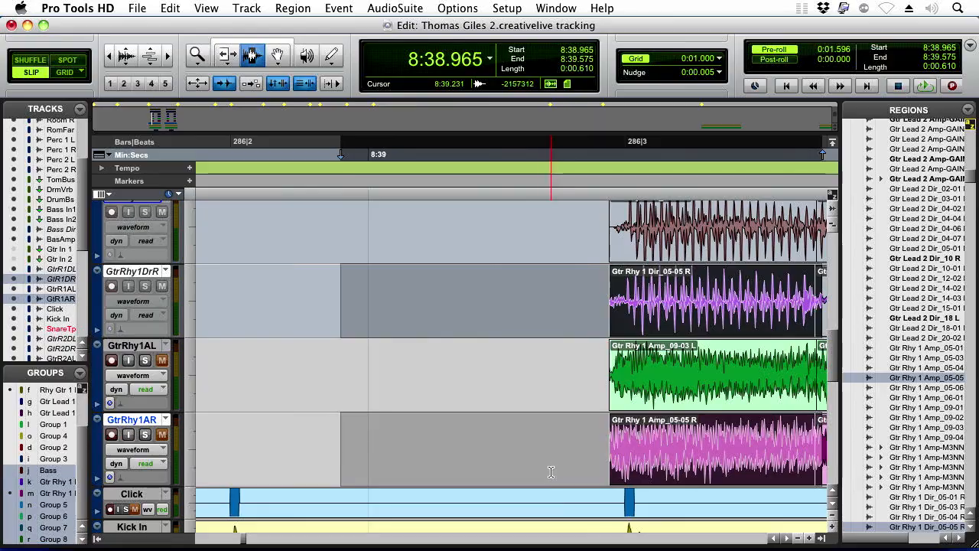
left_click(559, 507)
key("Tab")
key("super+e")
left_click(644, 504)
key("Tab")
key("super+e")
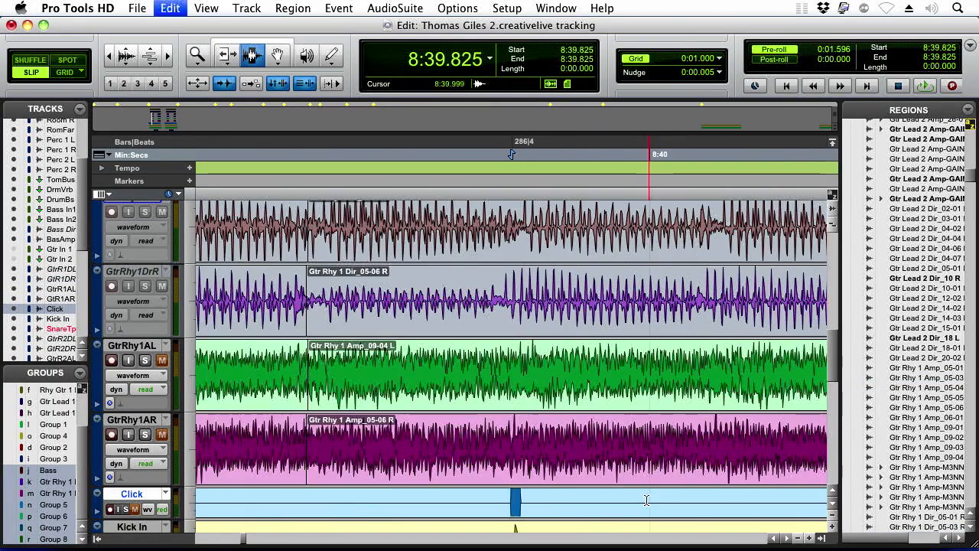
Shorten the Click selection starting at 286|3 to a length of 0:00.250 and separate it to mark the half beat.
double_click(439, 503)
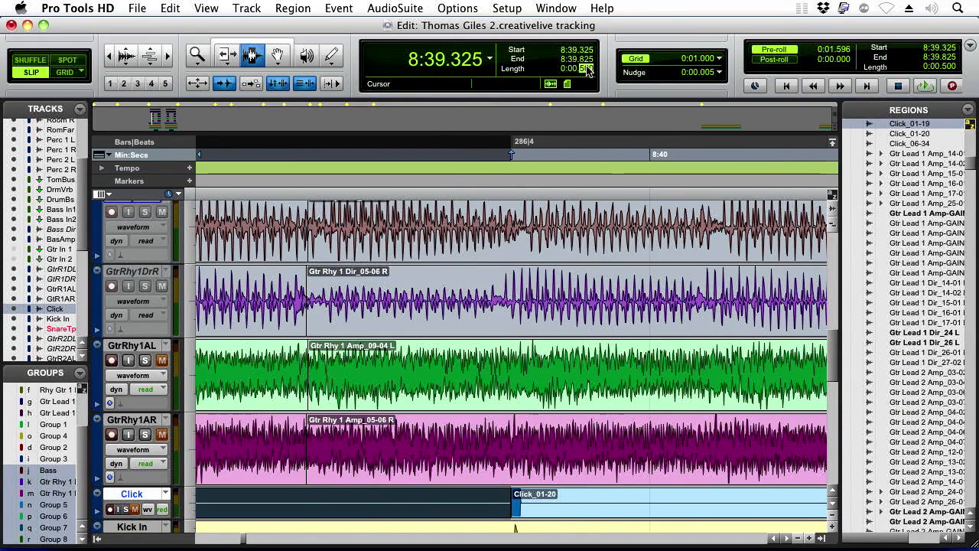
key("Return")
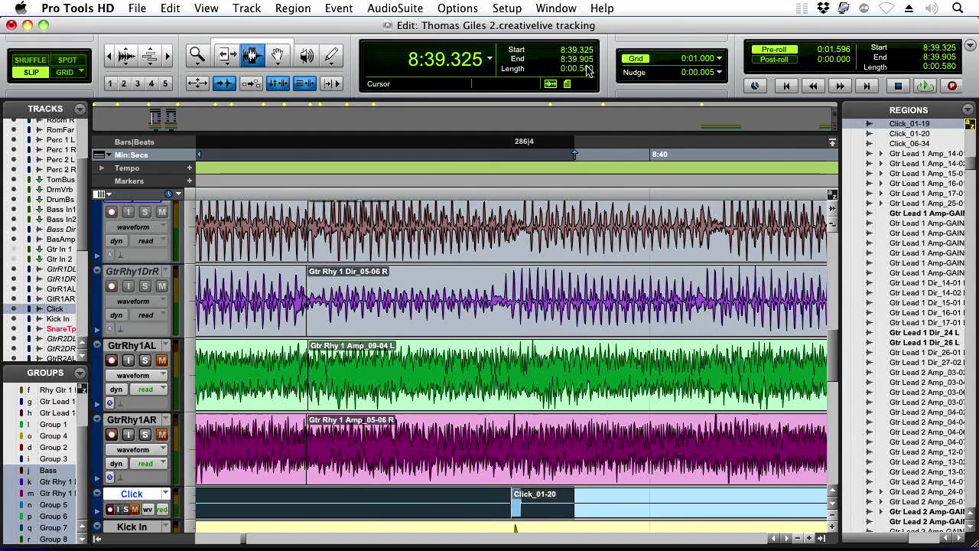
double_click(393, 494)
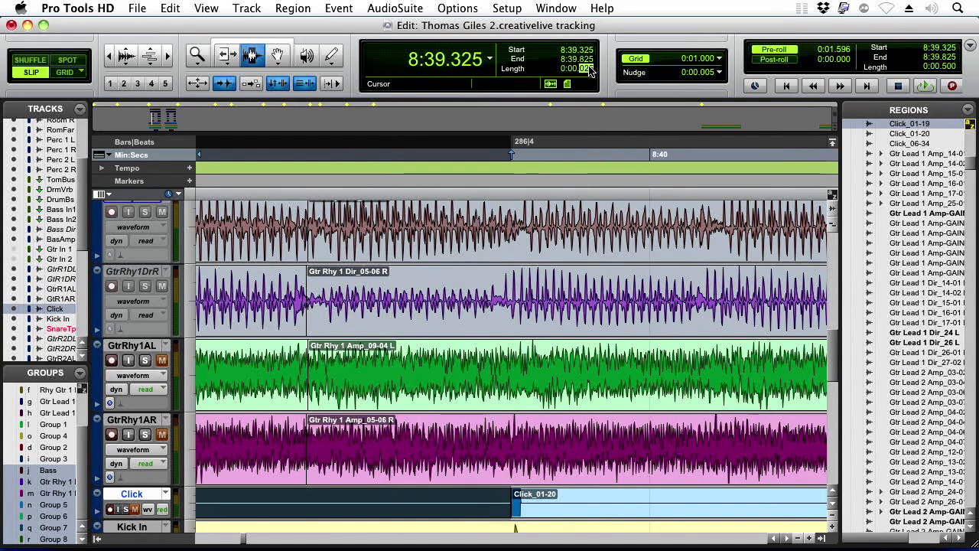
type("0")
key("Return")
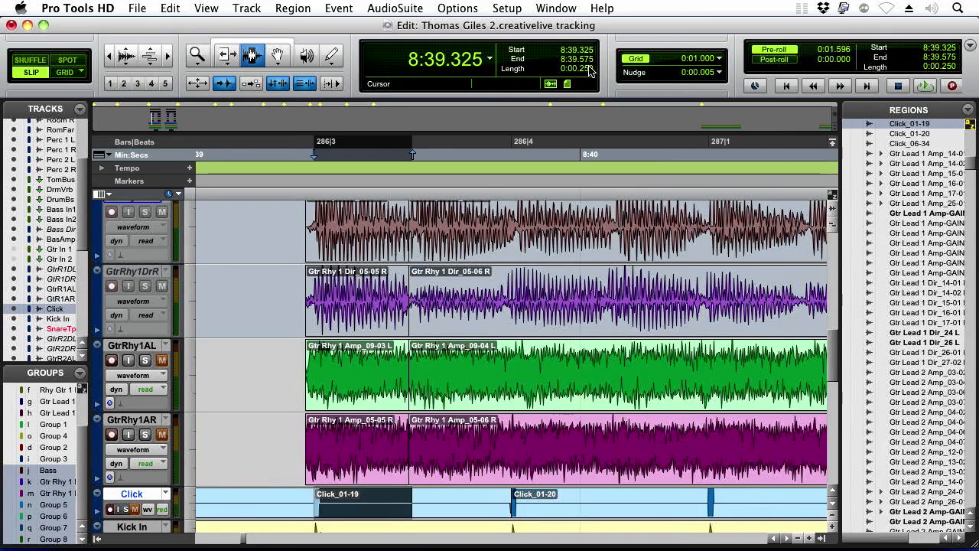
key("super+e")
Separate the right-channel direct and amp regions at the note start just ahead of beat 286|4.
double_click(433, 315)
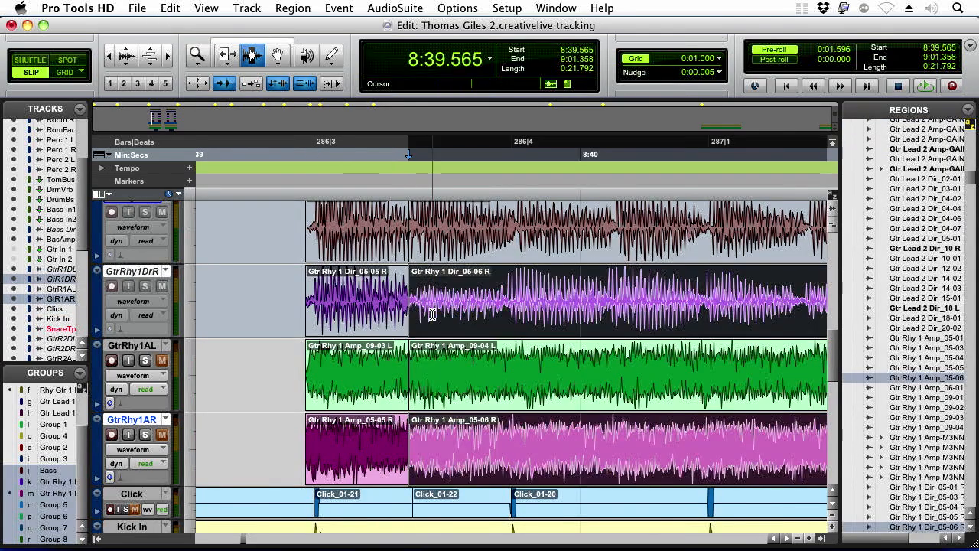
key("super+]")
left_click(518, 327)
key("super+]")
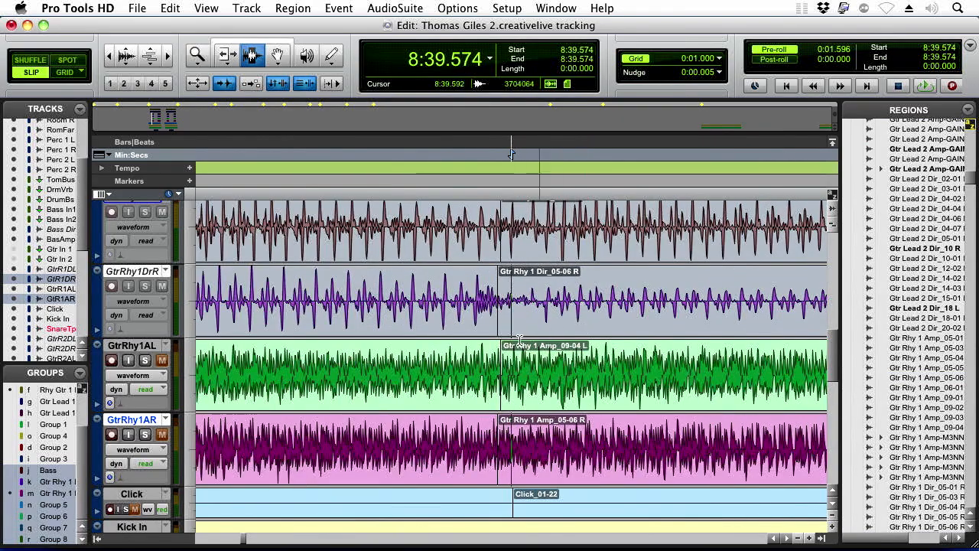
key("super+[")
left_click(710, 306)
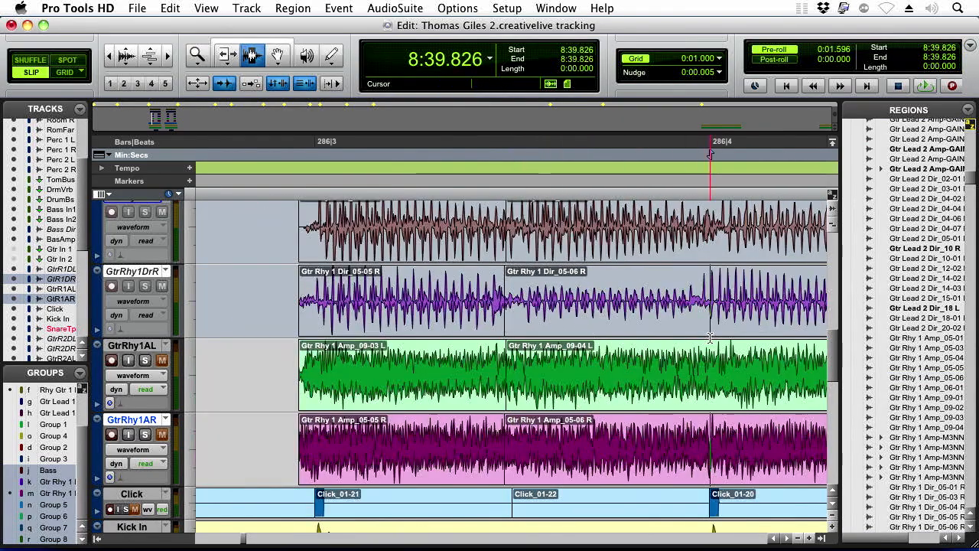
key("super+]")
left_click(465, 294)
key("super+e")
Nudge the right-channel regions after the new cut 10 ms later so they start at 8:39.807.
double_click(487, 299)
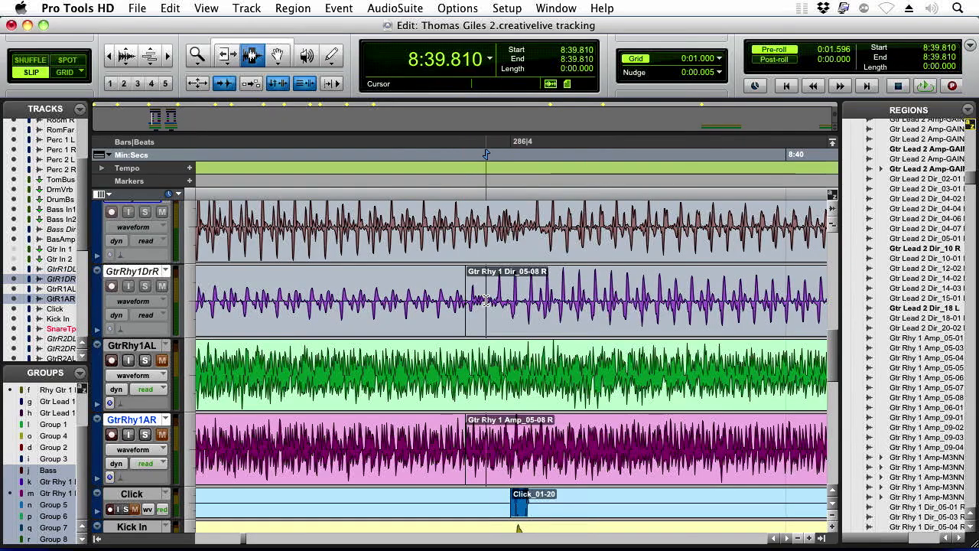
key("KP_Add")
key("KP_Add")
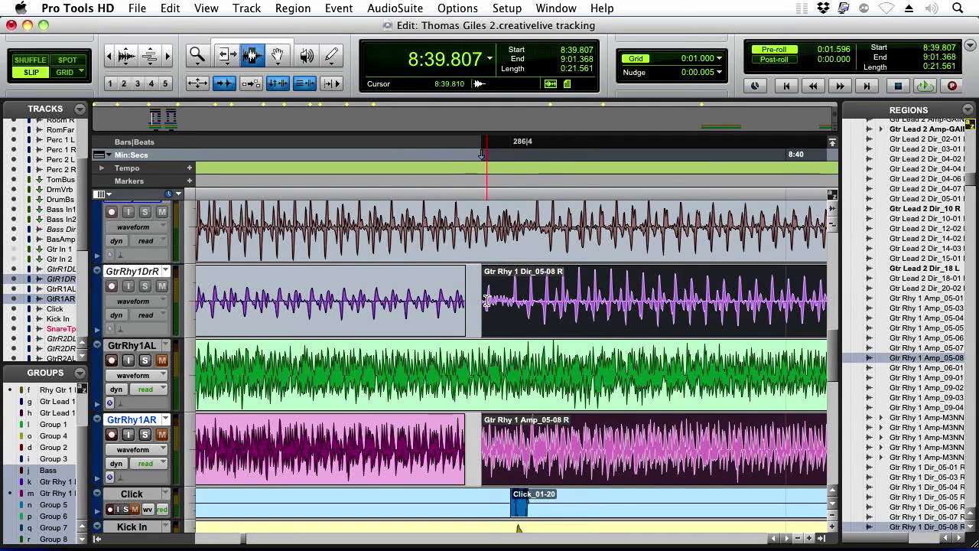
Separate the right-channel guitar regions at 8:39.825 and the left-channel regions at about the same point on beat 286|4.
left_click(511, 493)
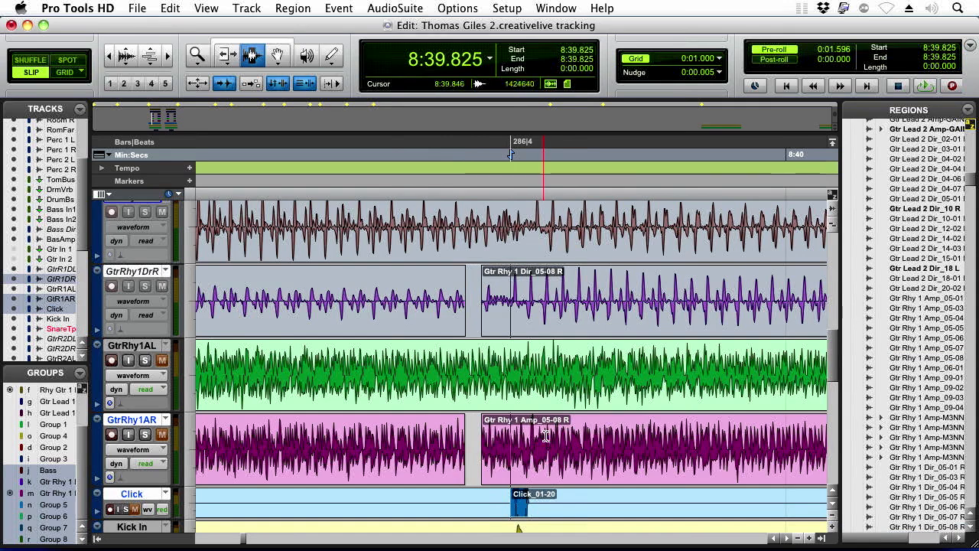
key("super+e")
left_click(516, 217)
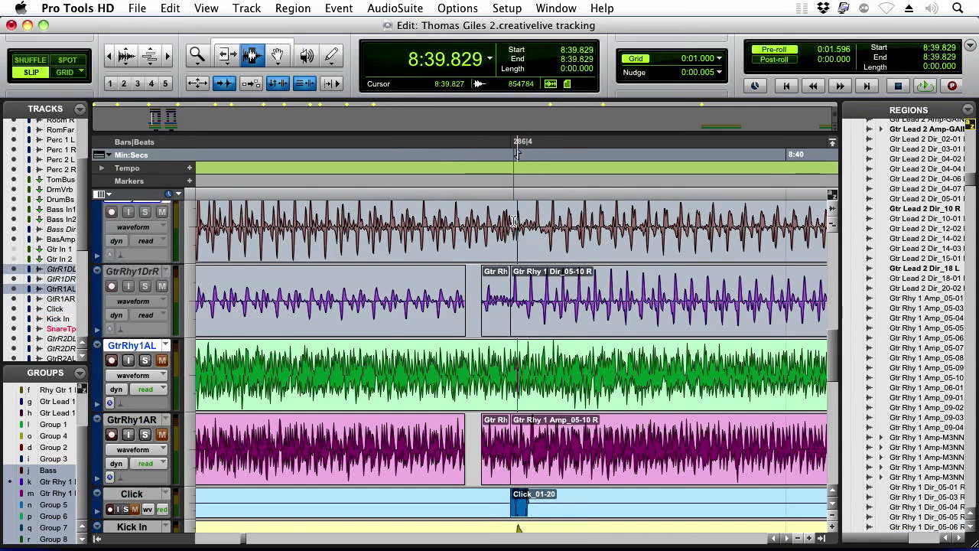
left_click(513, 219)
key("super+e")
Examine how the guitar notes between the half-beat division and beat 286|4 line up with the Click regions.
left_click_drag(474, 298, 305, 292)
left_click(597, 304)
left_click_drag(598, 304, 649, 332)
left_click(693, 294)
key("super+bracketleft")
left_click(690, 289)
key("super+bracketright")
left_click(390, 346)
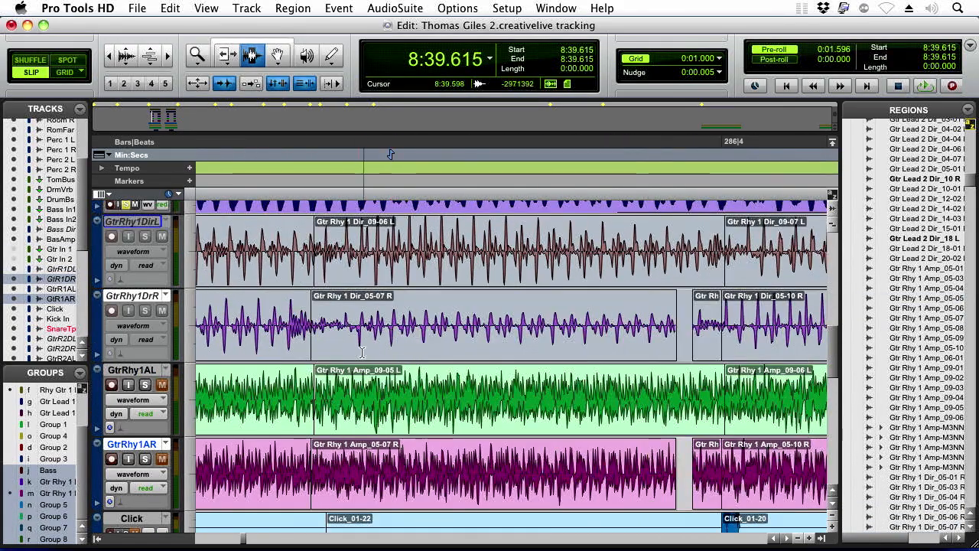
left_click(327, 523)
key("ctrl+shift+p")
key("ctrl+shift+p")
Heal the separations at beat 286|4 on the right-channel and left-channel direct and amp regions.
left_click(698, 327)
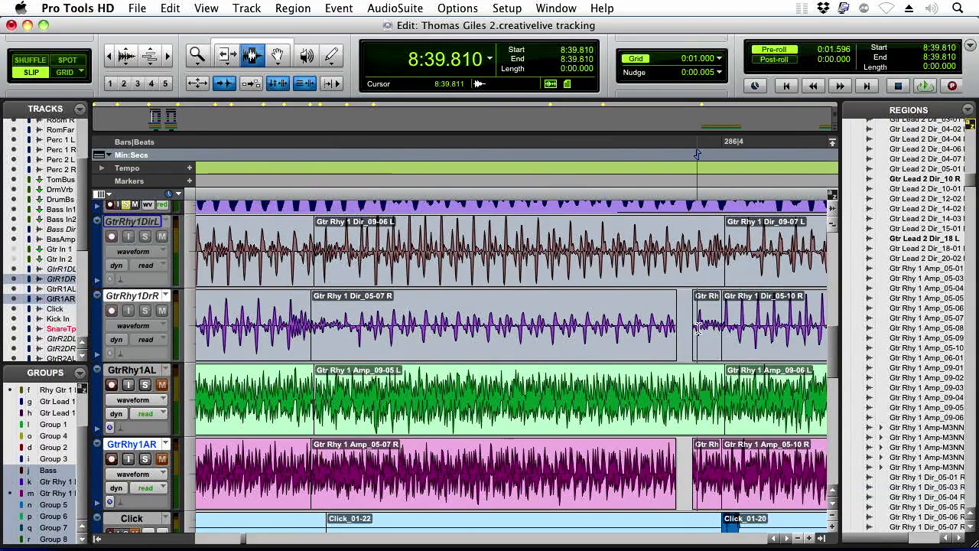
double_click(707, 328)
left_click_drag(718, 328, 737, 329)
key("super+h")
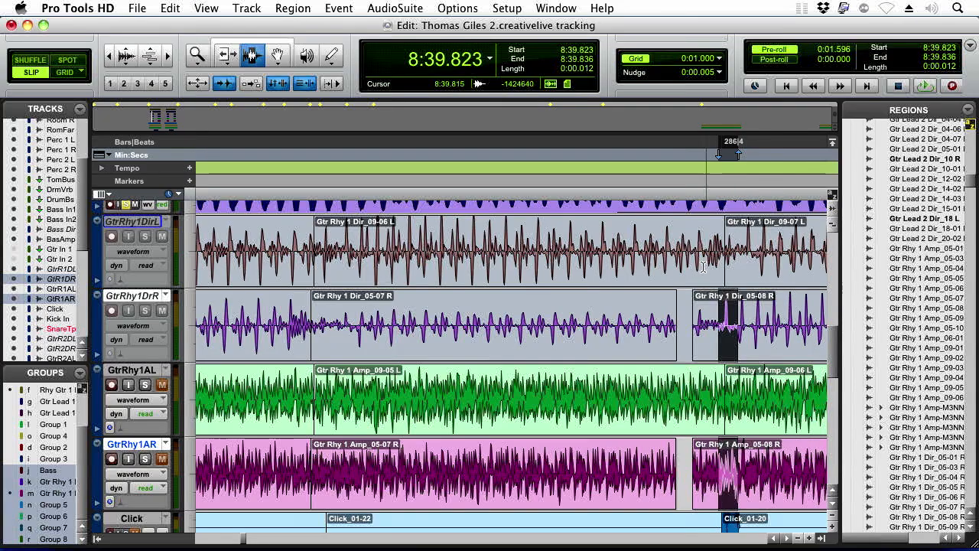
left_click_drag(701, 264, 771, 266)
key("super+h")
Copy the half-beat Click region from beat 286|3 and paste it at beat 286|4.
mouse_move(746, 336)
left_mouse_down()
mouse_move(742, 356)
mouse_move(727, 355)
left_mouse_up()
key("super+[")
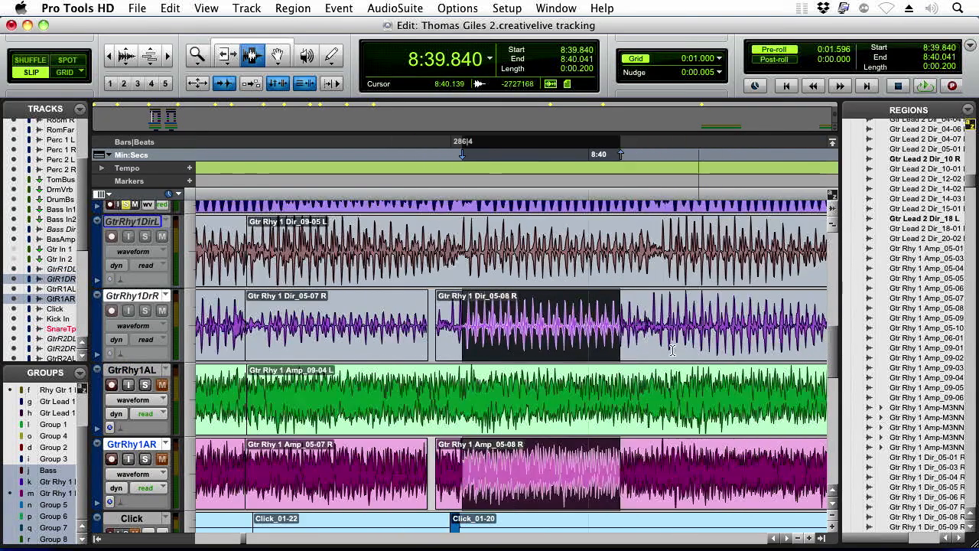
left_click(640, 335)
left_click(666, 433)
left_click_drag(666, 433, 614, 451)
scroll(614, 451, "down", 1)
double_click(242, 502)
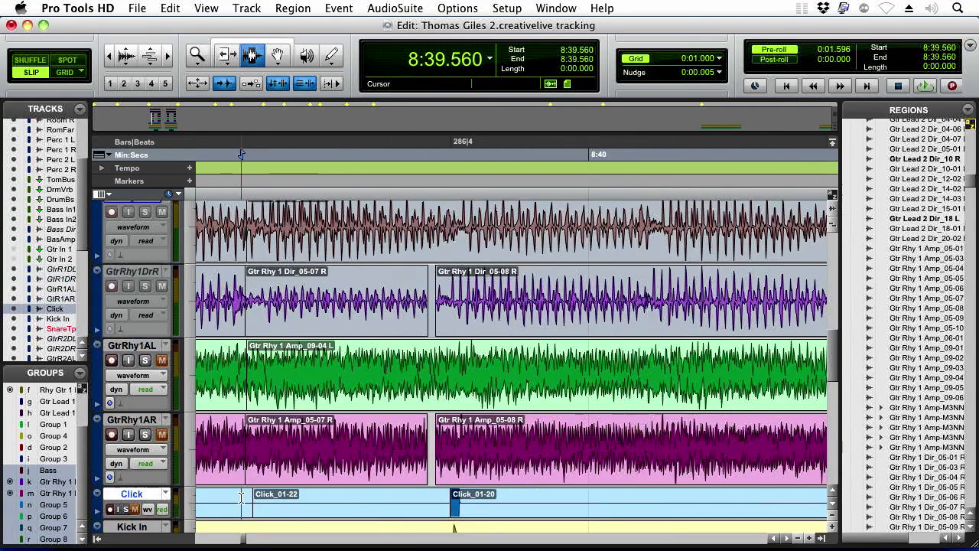
key("super+c")
key("Tab")
key("Tab")
key("super+v")
Separate the right-channel rhythm guitar direct and amp regions at 8:40.068, near the half-beat division after 286|4.
left_click(640, 322)
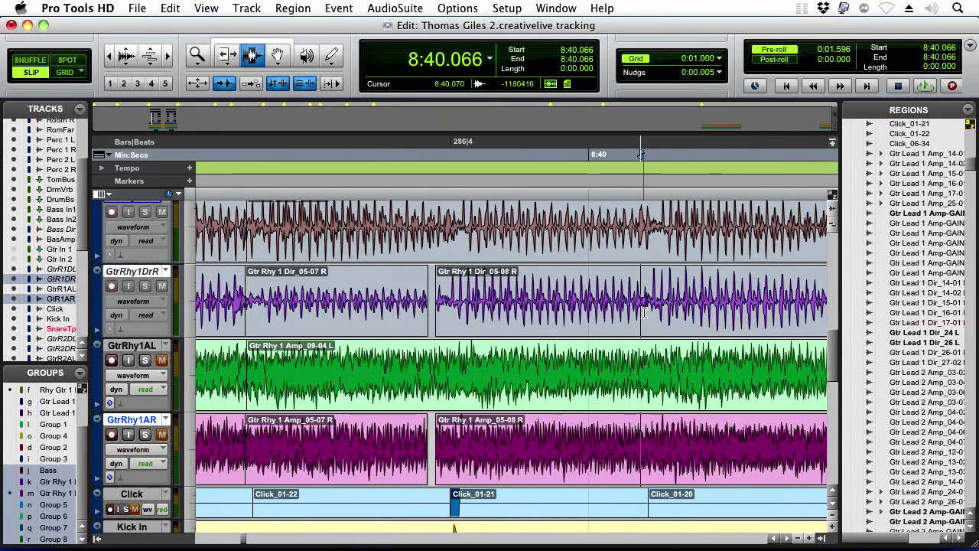
left_click(645, 311)
key("super+e")
double_click(668, 312)
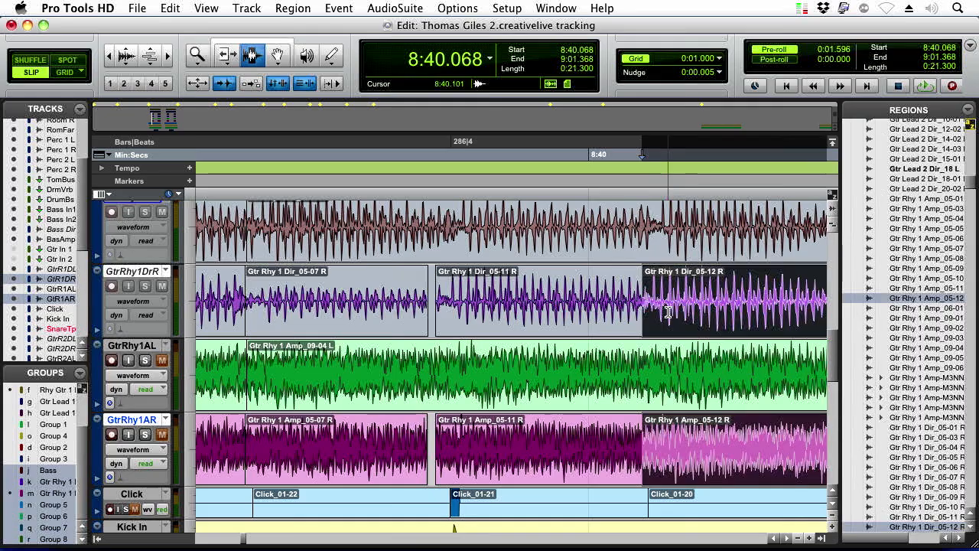
Separate the left-channel rhythm guitar regions at 8:40.079 and move the part after the cut earlier to start at 8:40.072.
left_click(652, 224)
key("super+e")
double_click(691, 234)
key("super+c")
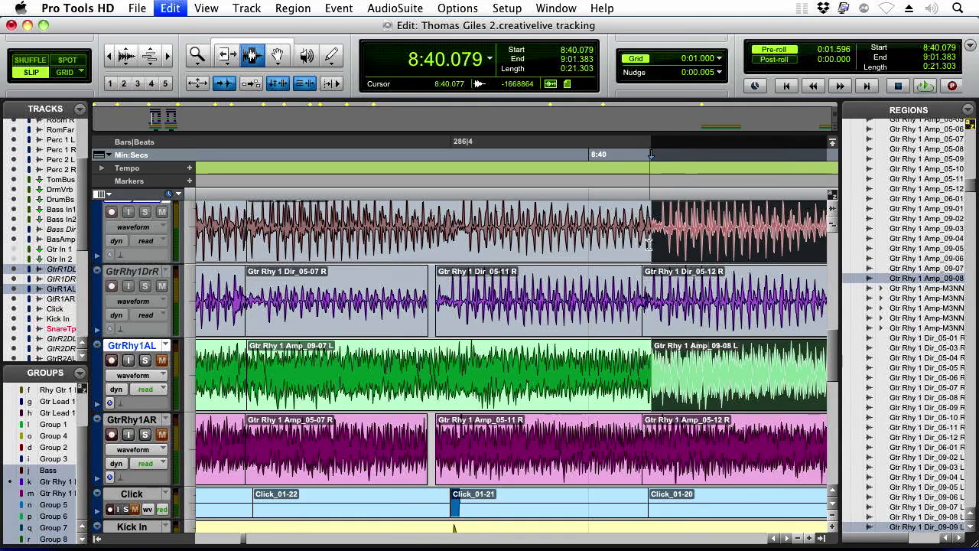
left_click(646, 246, "shift")
key("super+v")
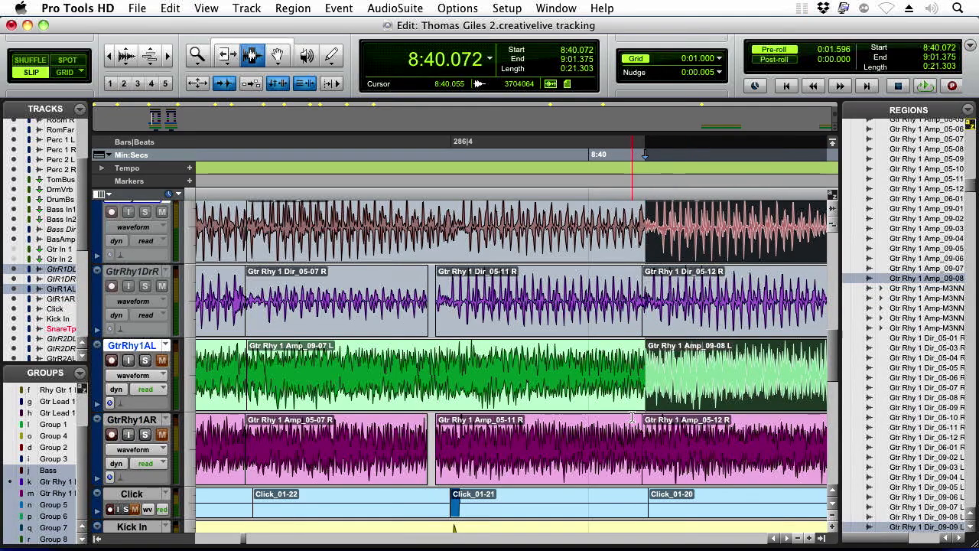
Extend the starts of all four rhythm guitar regions just after 8:40 back to a common edit point at 8:40.064.
left_click(629, 503)
left_click(648, 309)
double_click(656, 243)
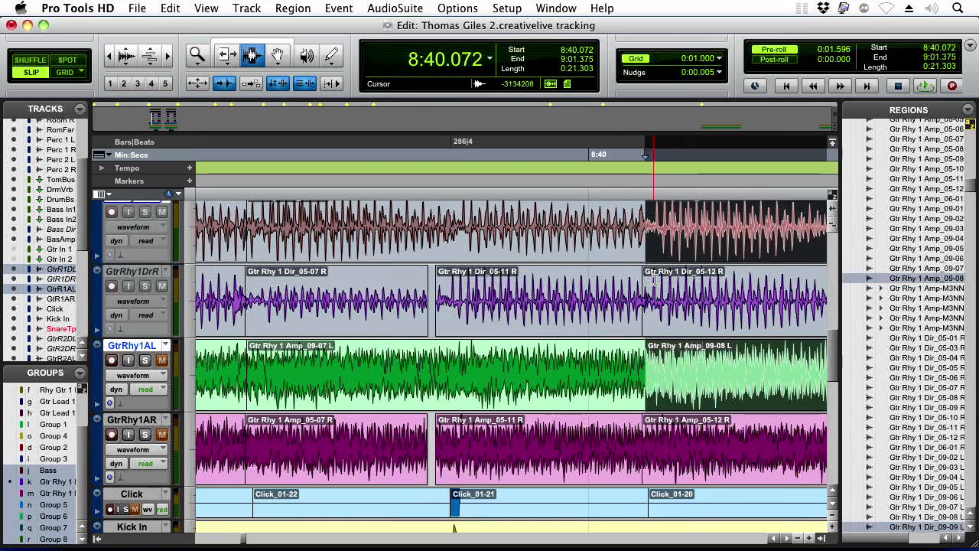
left_click(650, 304, "shift")
key("super+]")
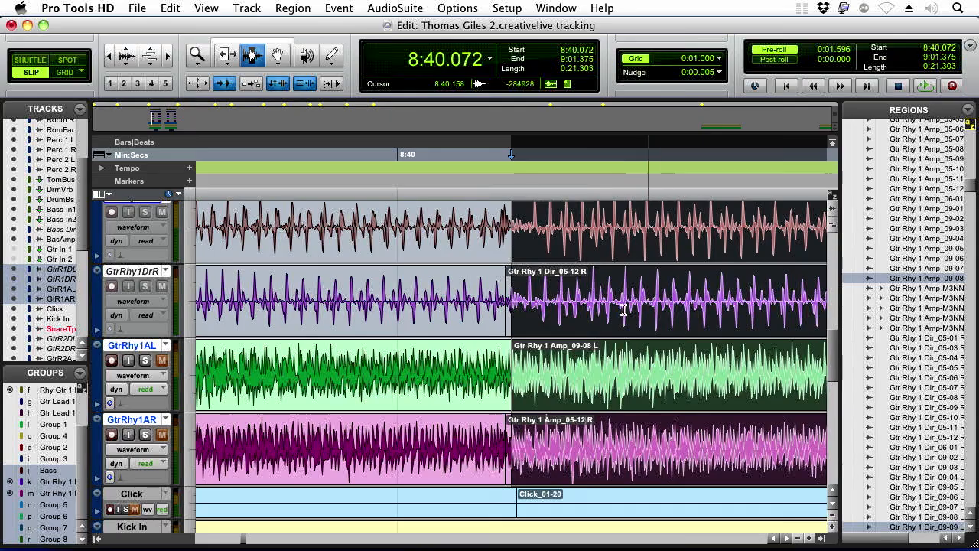
key("KP_Subtract")
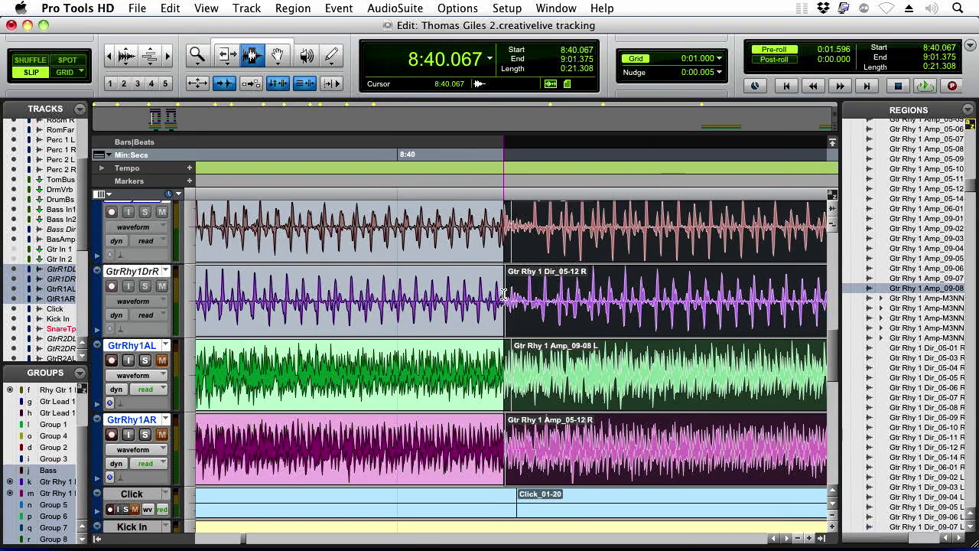
left_click(516, 471)
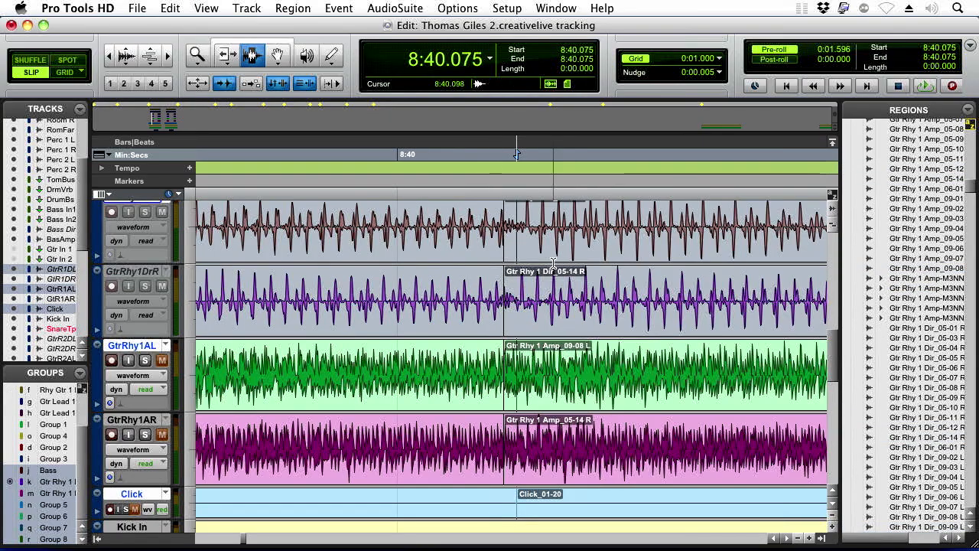
key("super+bracketleft")
left_click_drag(512, 277, 506, 279)
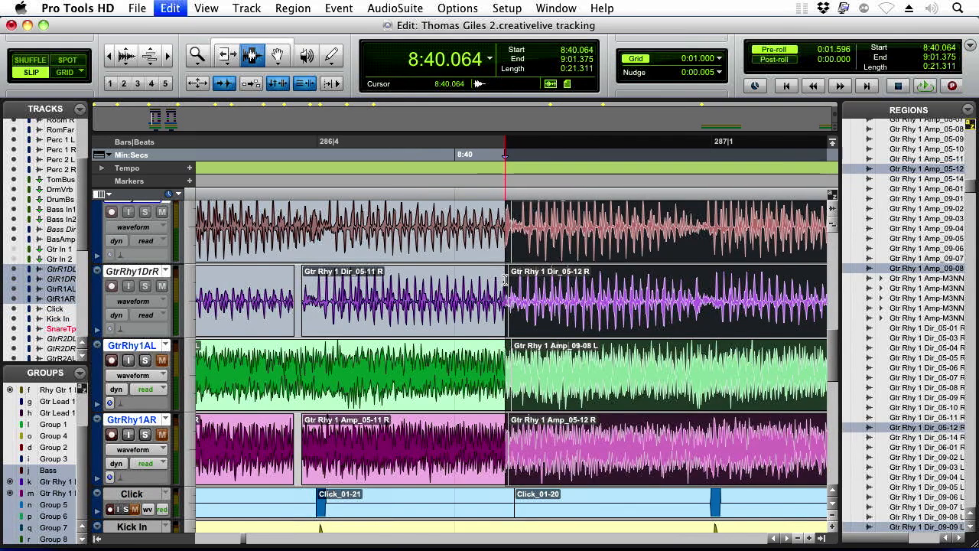
Separate the right-channel guitar regions just before beat 287|1, then cut the part after the split and paste it at 8:40.312.
left_click(696, 303)
key("super+e")
double_click(718, 309)
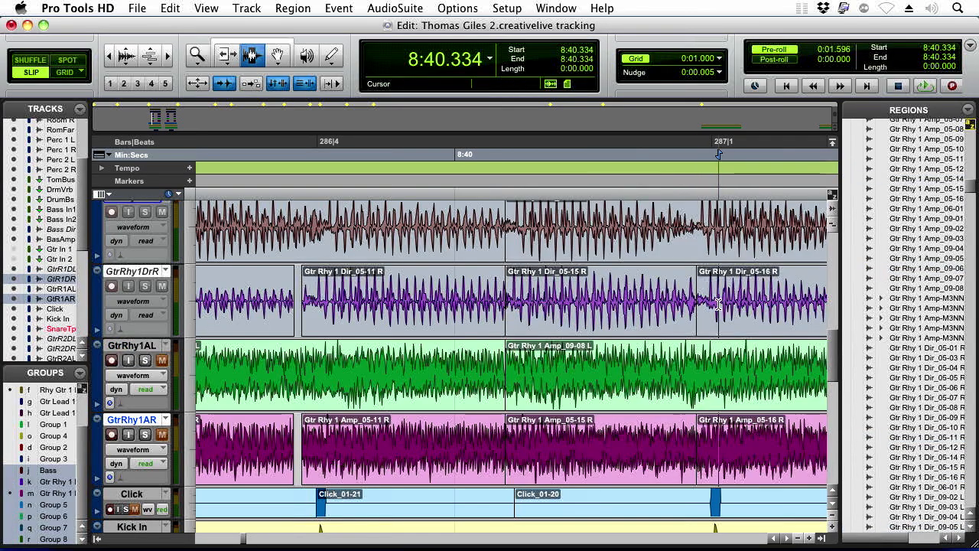
key("Delete")
key("super+z")
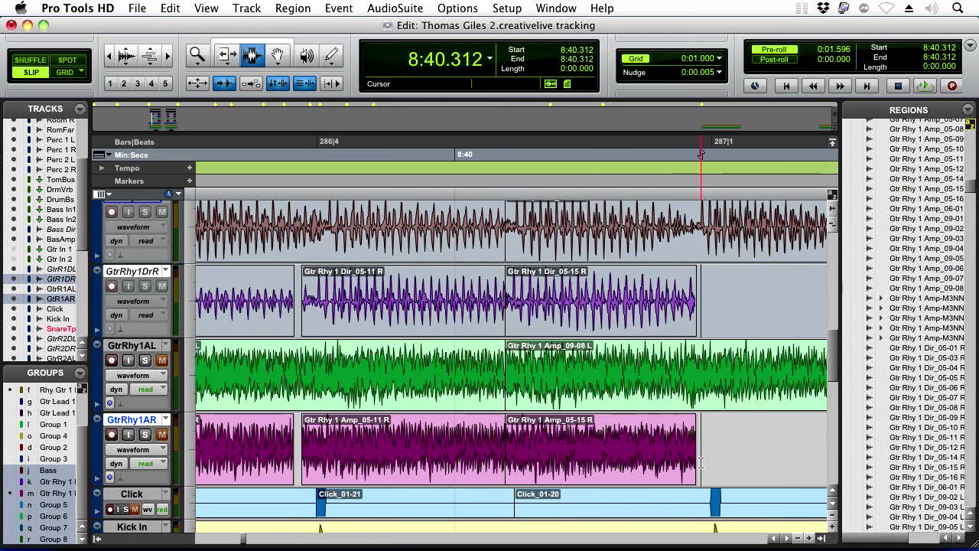
Separate the left-channel guitar regions at 8:40.298, then cut the part after the split and paste it at 8:40.308.
left_click(690, 233)
key("super+e")
double_click(696, 249)
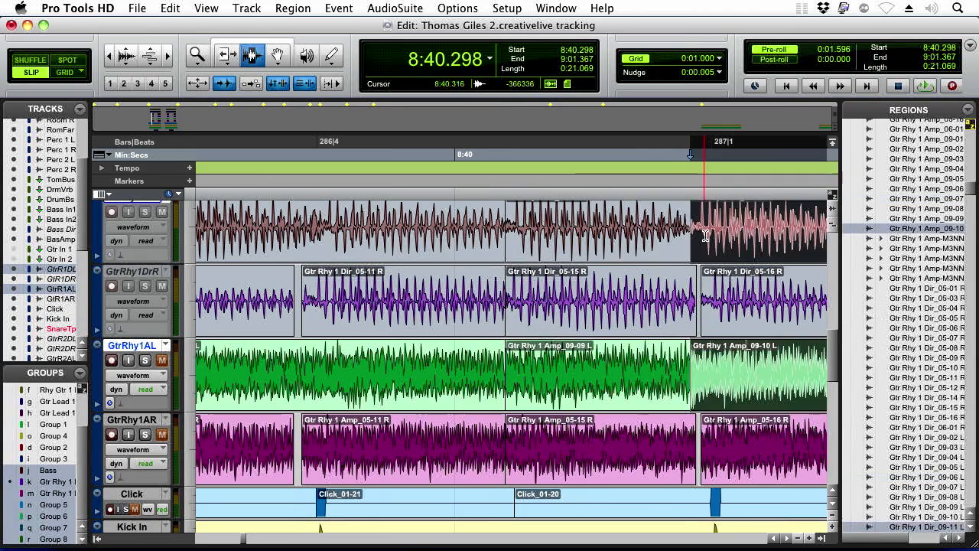
key("Delete")
key("super+z")
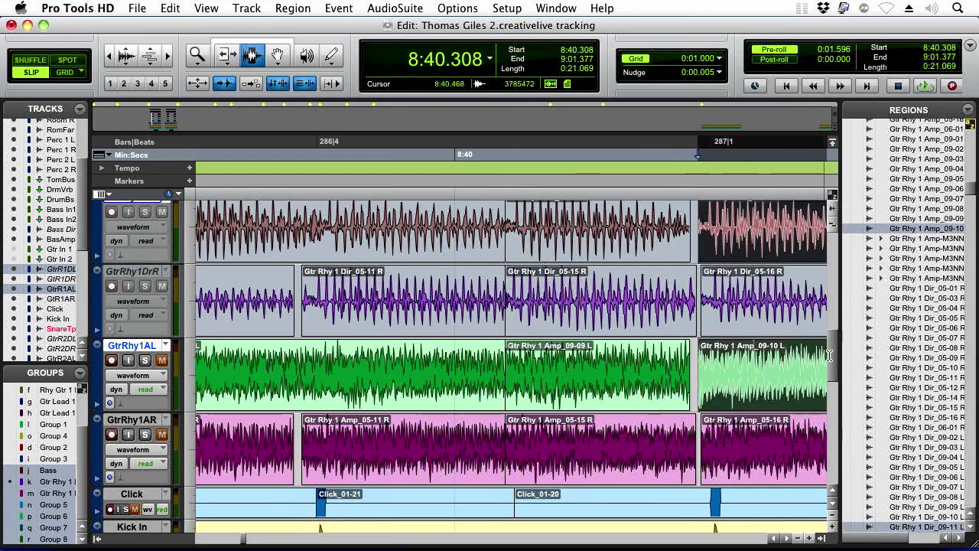
Set the Bass Dir and Bass Amp tracks to medium height, around the half-beat between 286|3 and 286|4.
scroll(835, 318, "up", 10)
key("super+bracketleft")
key("super+bracketleft")
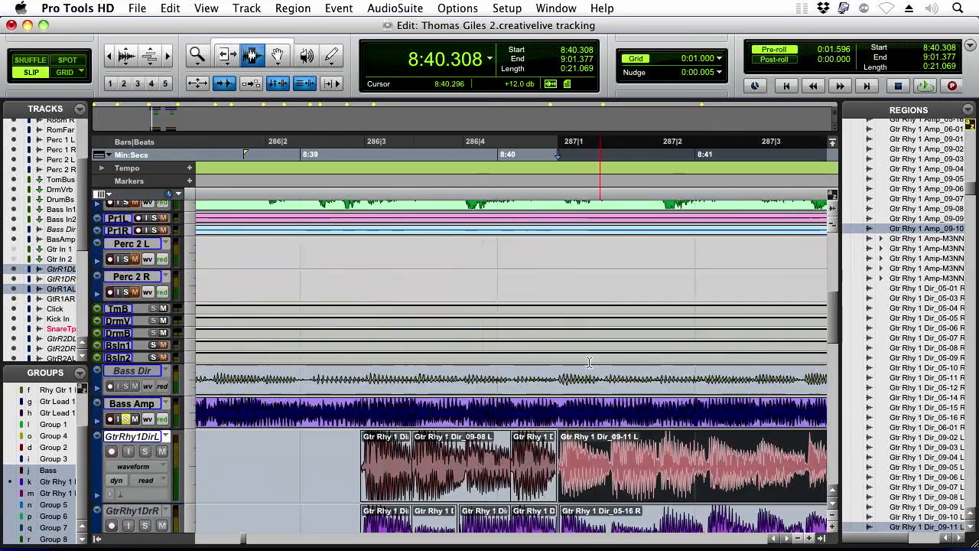
left_click(400, 414)
key("super+bracketright")
key("super+bracketright")
left_click_drag(550, 413, 583, 353)
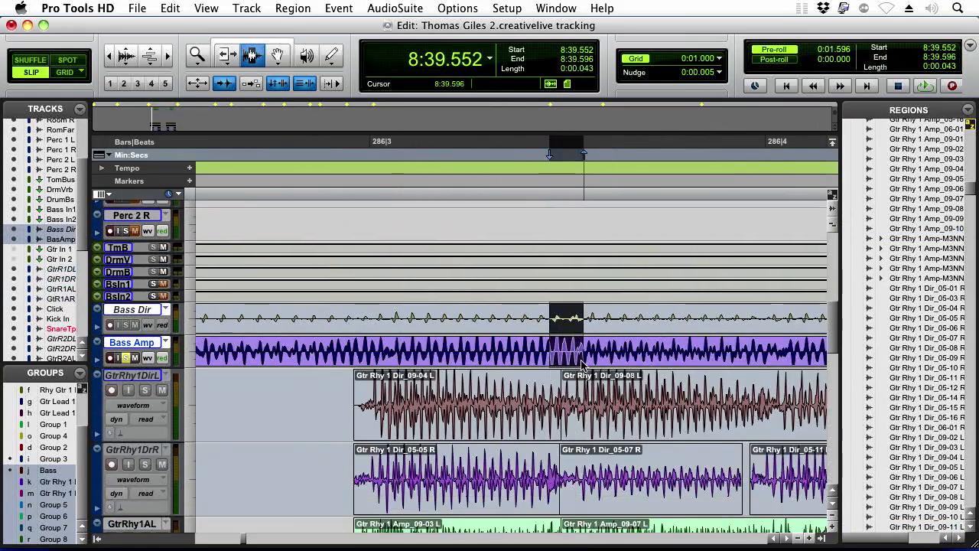
double_click(556, 350)
left_click(187, 347)
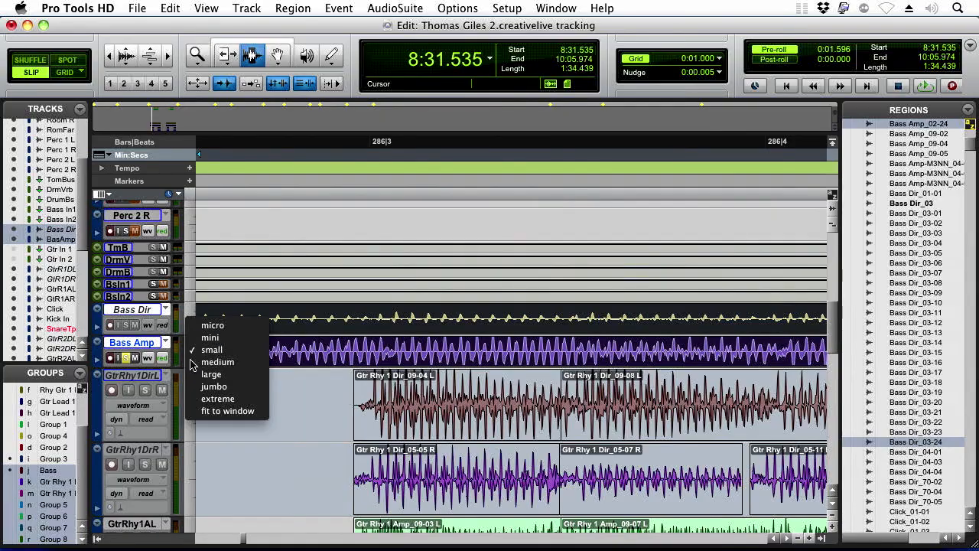
left_click(192, 362)
left_click_drag(396, 395, 648, 395)
Separate the bass direct and amp regions at 8:39.573 and 8:39.830, shifting the part after the second cut slightly earlier.
double_click(594, 332)
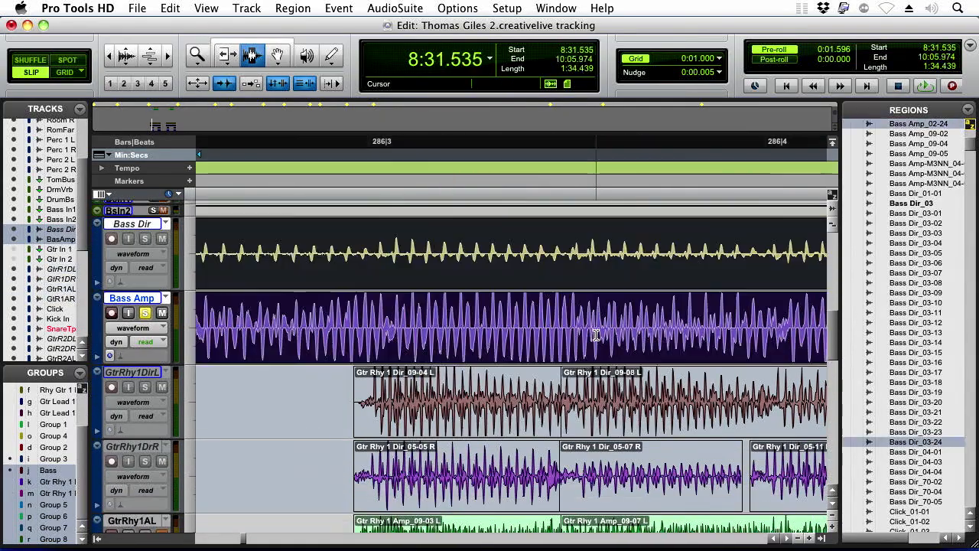
left_click(568, 301, "shift")
key("super+e")
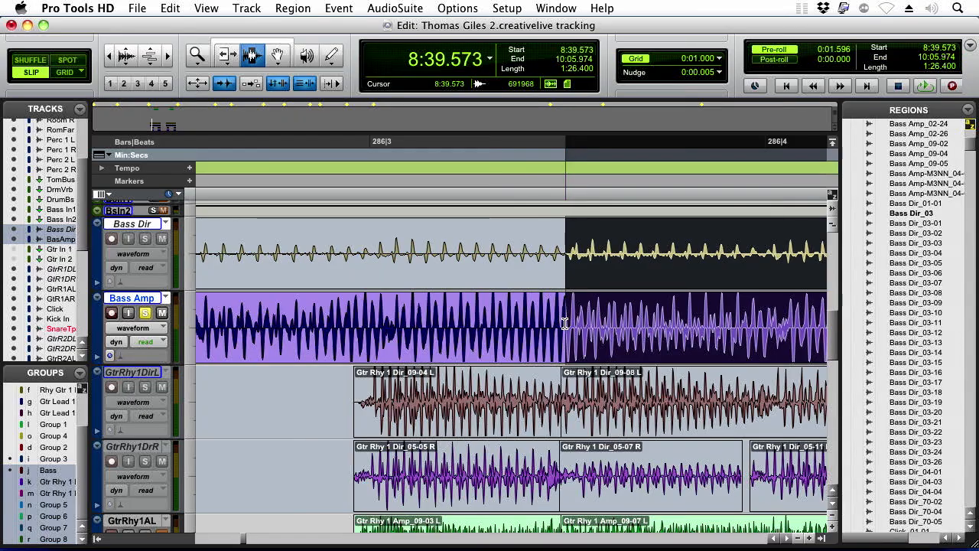
left_click(770, 336, "shift")
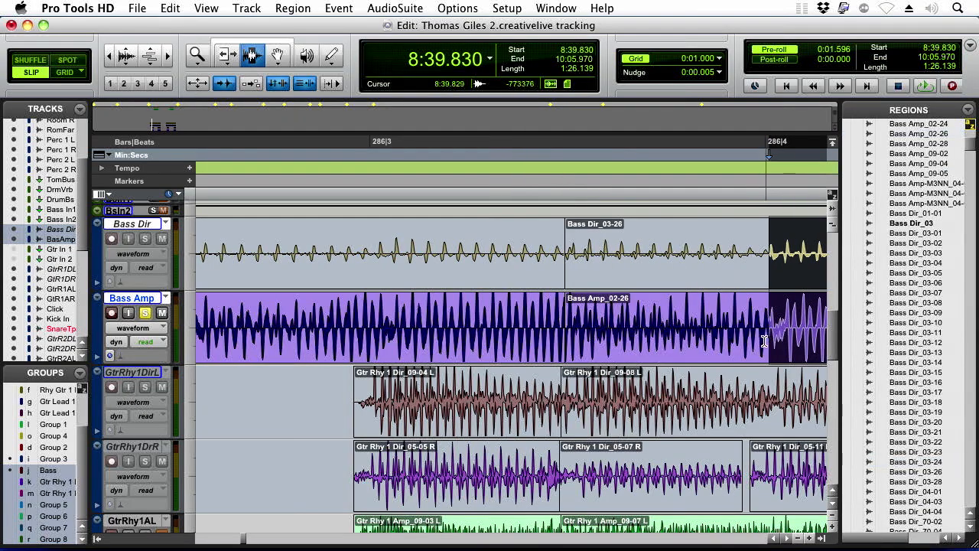
left_click(761, 338, "shift")
key("super+e")
Separate the bass direct and amp regions at 8:40.072 and shift the part after the cut earlier to meet the guitar edits.
left_click_drag(779, 340, 605, 526)
scroll(511, 367, "down", 4)
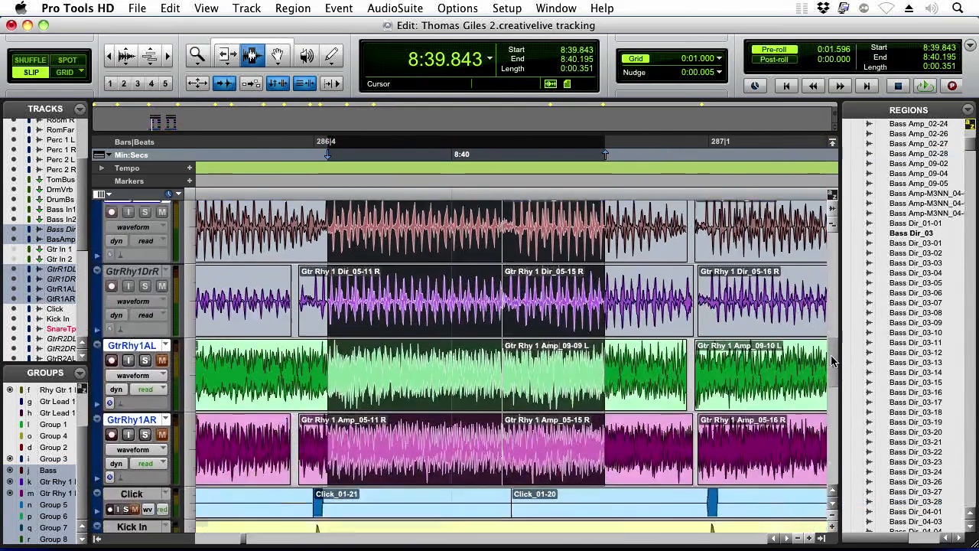
left_click(299, 492)
key("Tab")
left_click(384, 245, "shift")
scroll(384, 245, "up", 4)
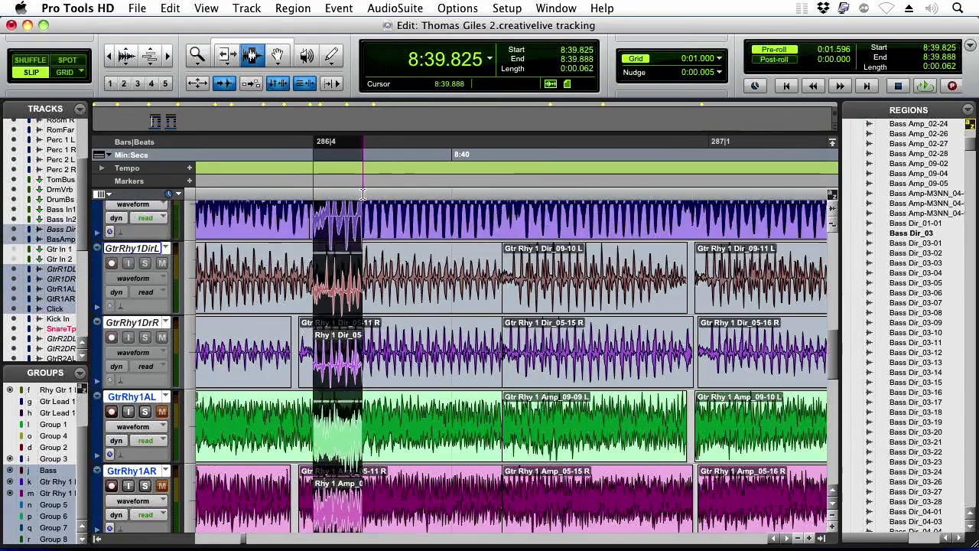
left_click(510, 281)
left_click(507, 281, "shift")
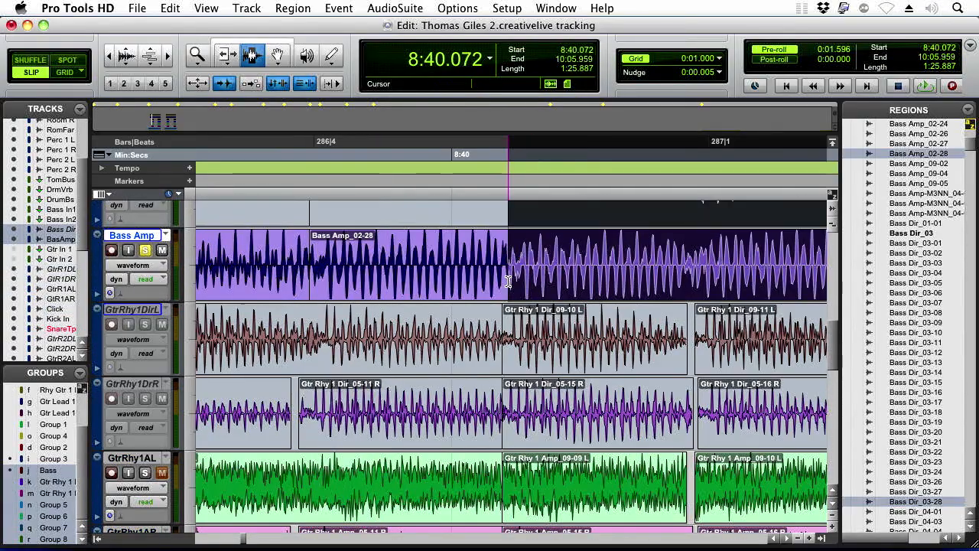
key("KP_Subtract")
key("super+e")
Examine how the bass and rhythm guitar notes around beat 287|1 and the following half-beat line up.
left_click_drag(605, 262, 634, 268)
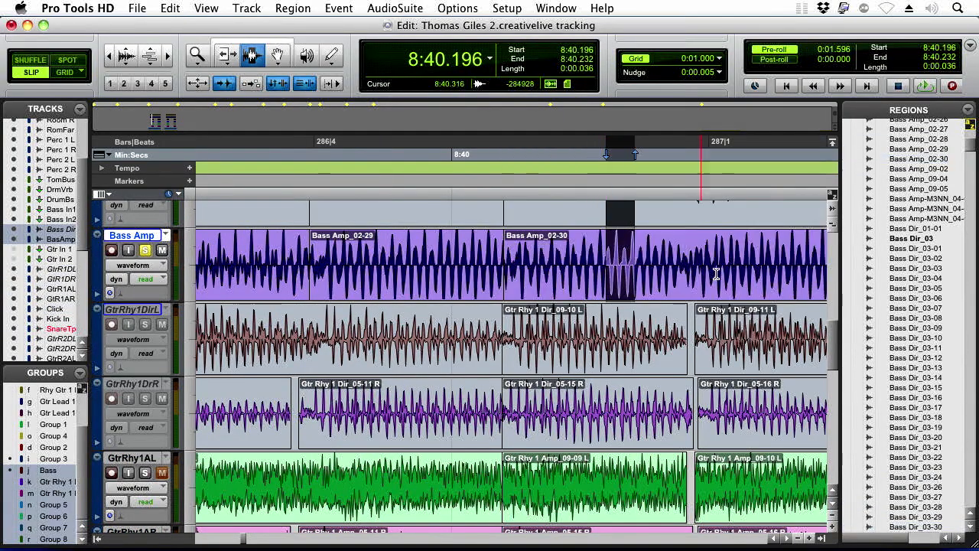
double_click(702, 278)
left_click(687, 278, "shift")
left_click(699, 352)
left_click_drag(699, 352, 669, 413)
left_click_drag(670, 352, 689, 475)
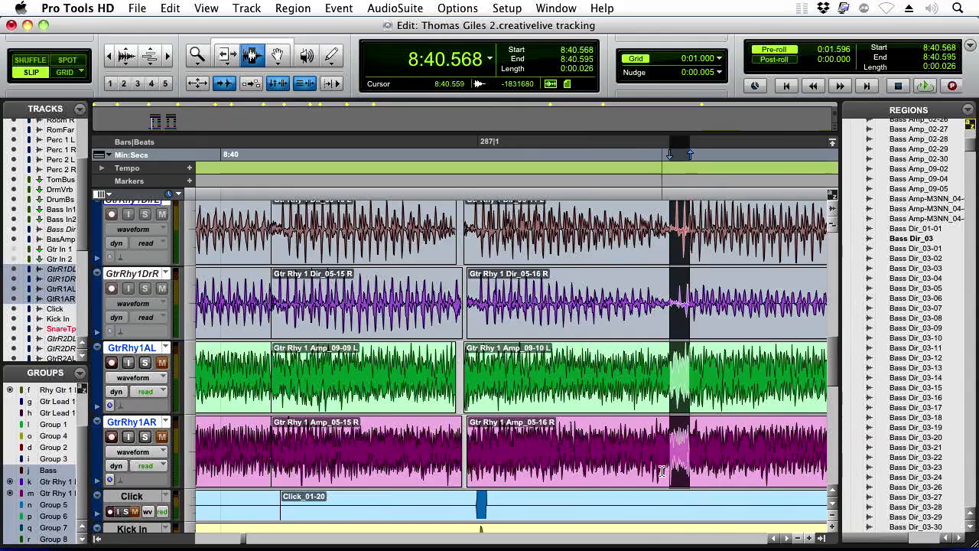
Copy the half-beat Click region from beat 286|4 and paste it at beat 287|1.
double_click(252, 514)
left_click(413, 506)
key("Tab")
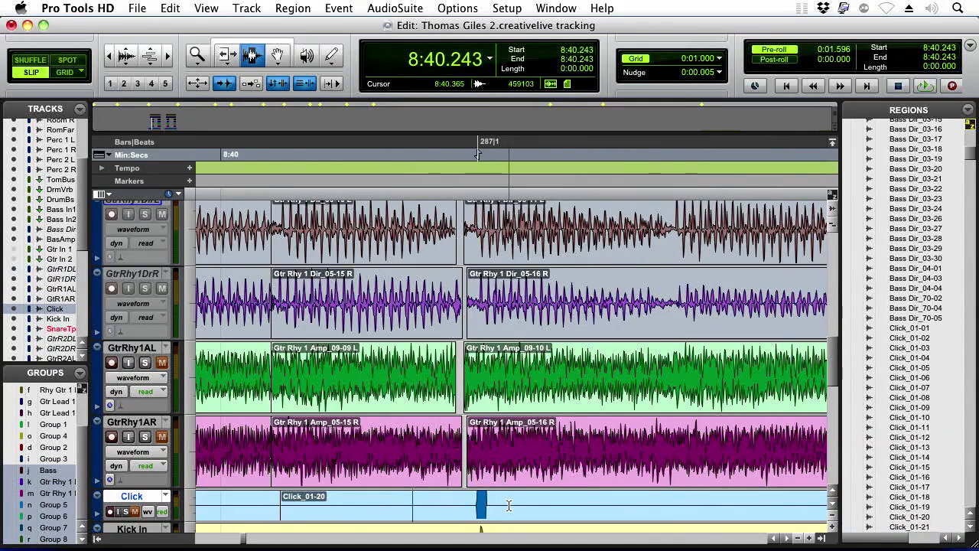
key("shift+Tab")
key("super+e")
Separate all four rhythm guitar direct and amp regions at 8:40.559, just before the half-beat division after 287|1.
left_click(663, 454)
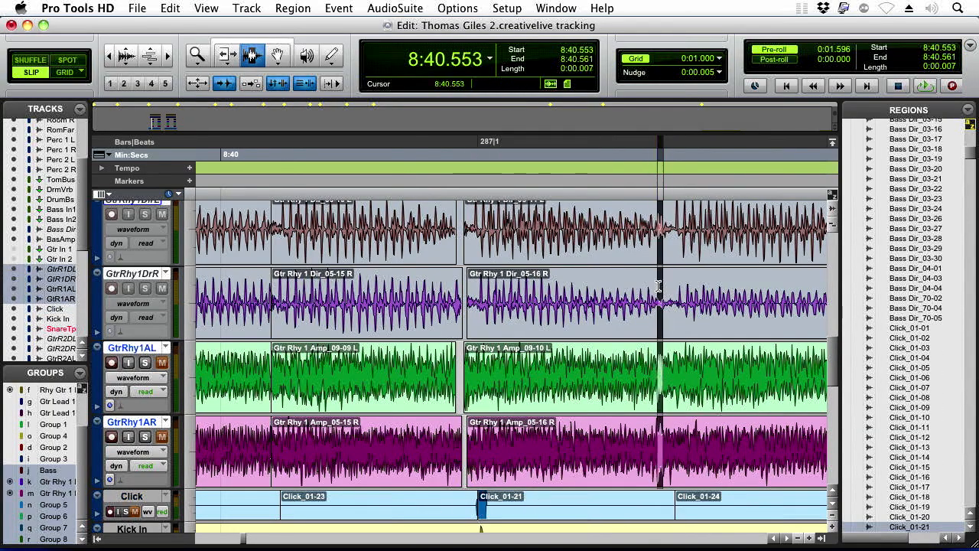
double_click(665, 277)
left_click(660, 243, "shift")
key("super+e")
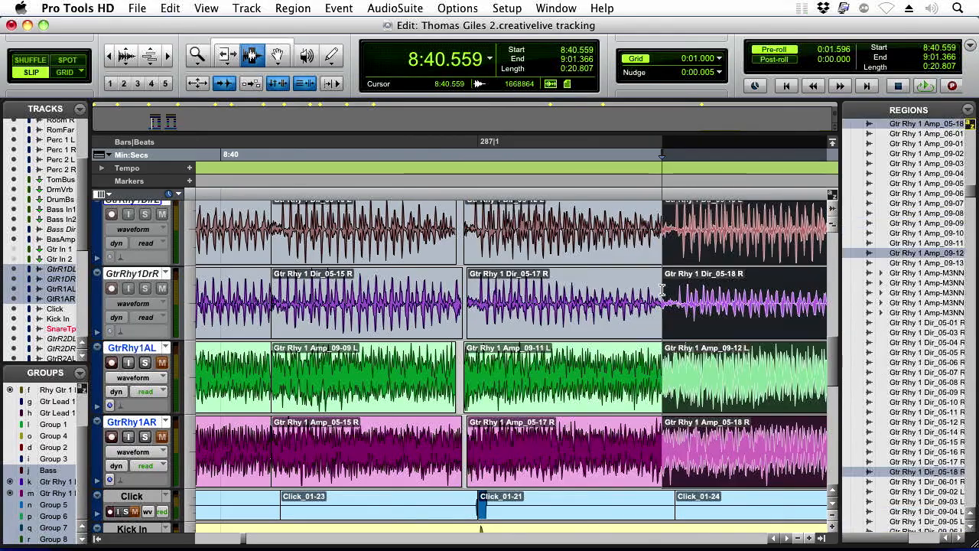
Separate the bass direct and amp regions at 8:40.287 and move the part after the cut to start at 8:40.305.
left_click_drag(675, 501, 747, 222)
double_click(655, 317)
left_click(634, 289, "shift")
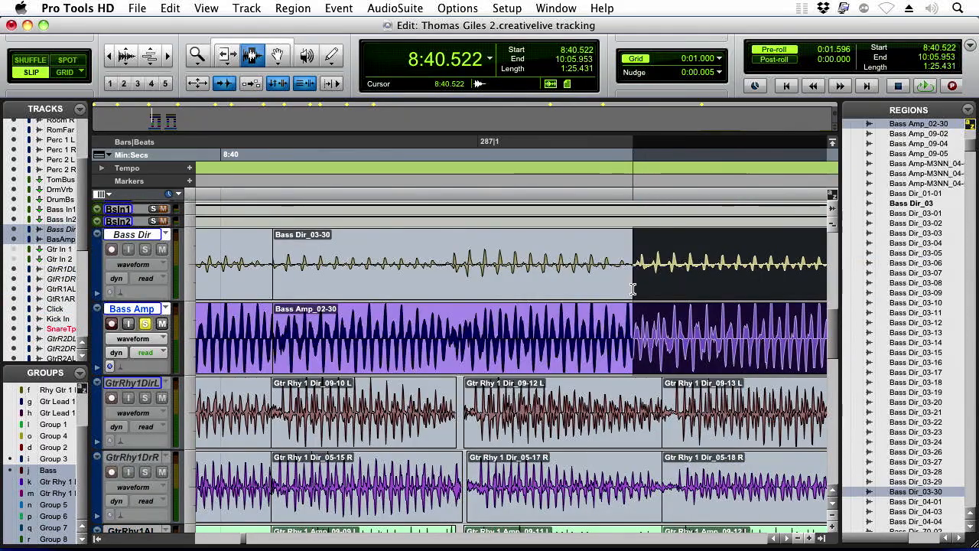
left_click(446, 314, "shift")
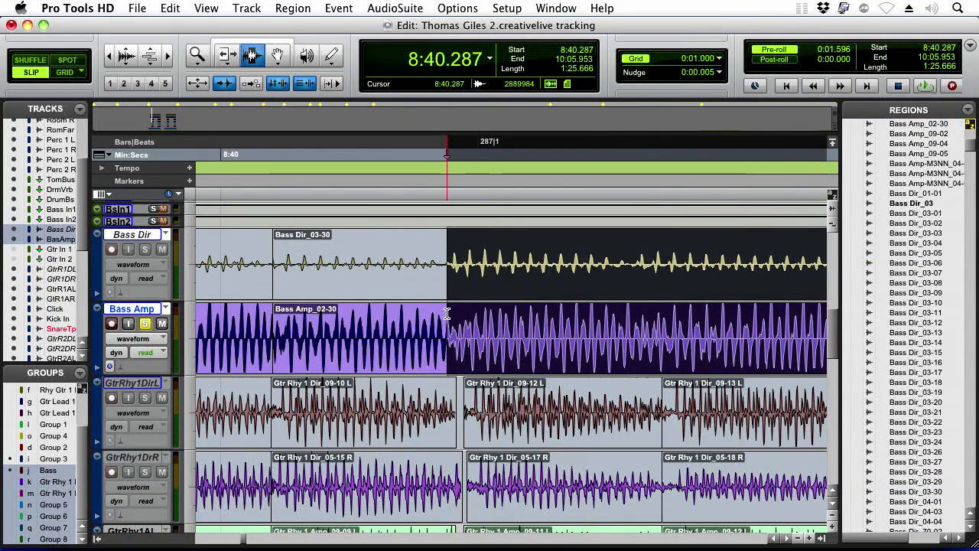
left_click_drag(447, 314, 461, 367)
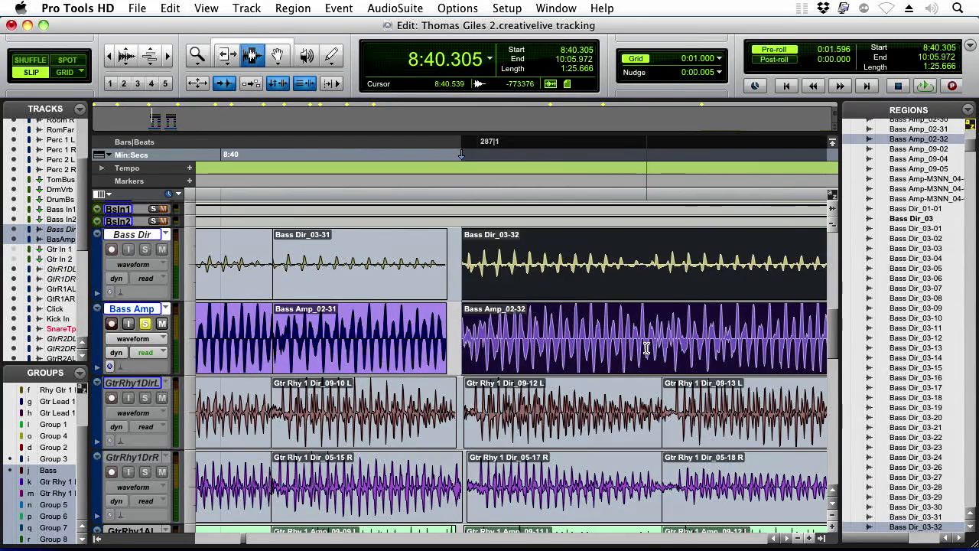
Examine the bass and guitar notes after beat 287|1 against the half-beat Click division.
left_click_drag(556, 341, 706, 342)
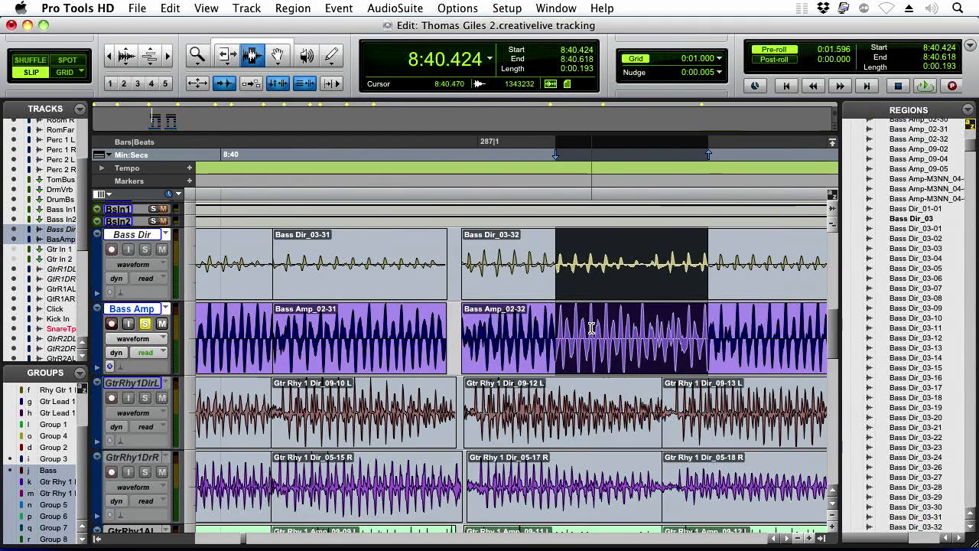
double_click(535, 325)
left_click(690, 298)
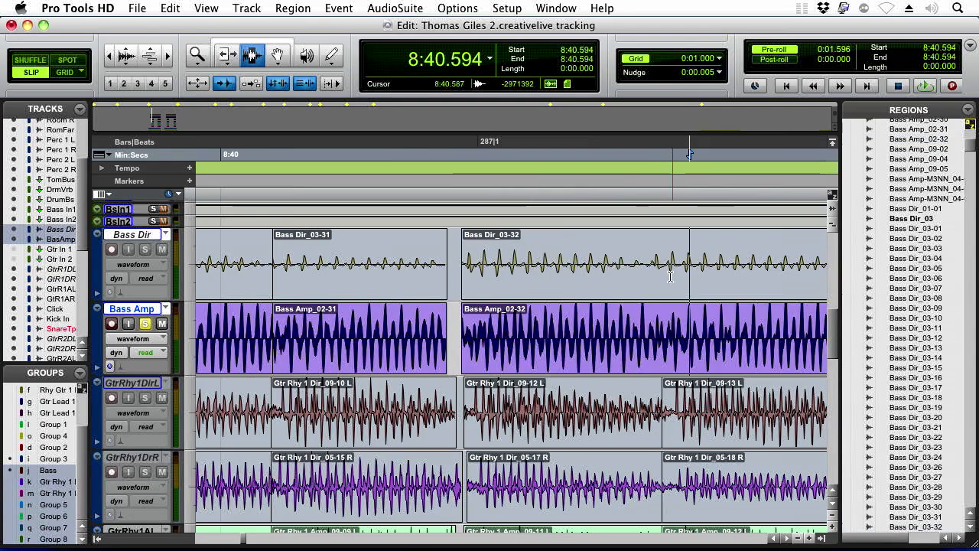
left_click(635, 264)
left_click_drag(558, 421, 703, 425)
left_click(700, 417)
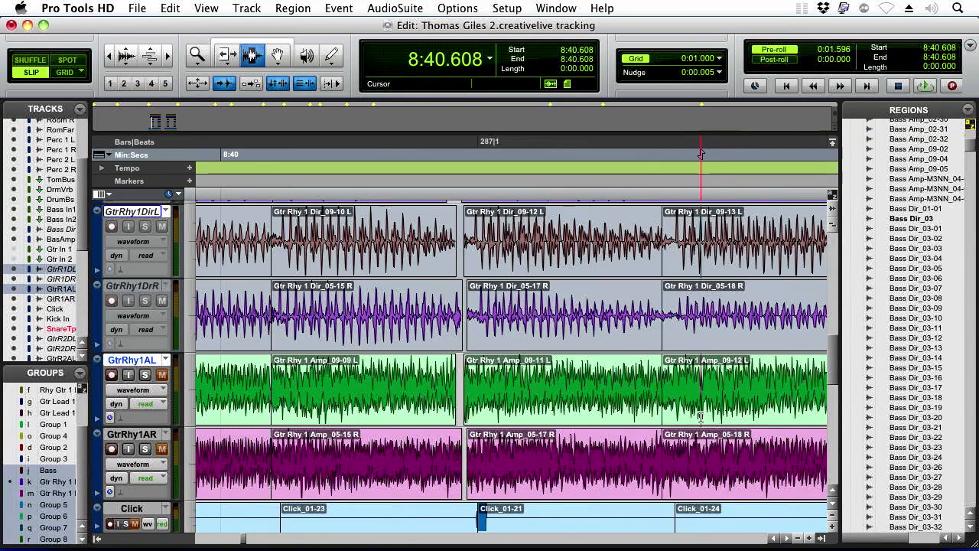
Examine how the rhythm guitar notes from beat 287|2 onward line up with the Click track.
key("r")
key("r")
key("r")
left_click(614, 396)
key("t")
key("t")
key("t")
left_click_drag(373, 408, 526, 453)
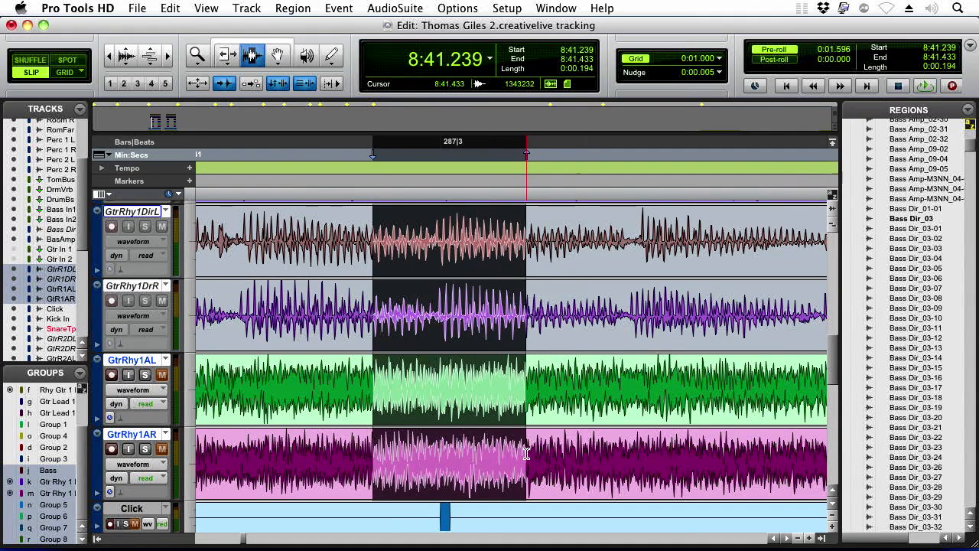
left_click(337, 360)
key("r")
key("r")
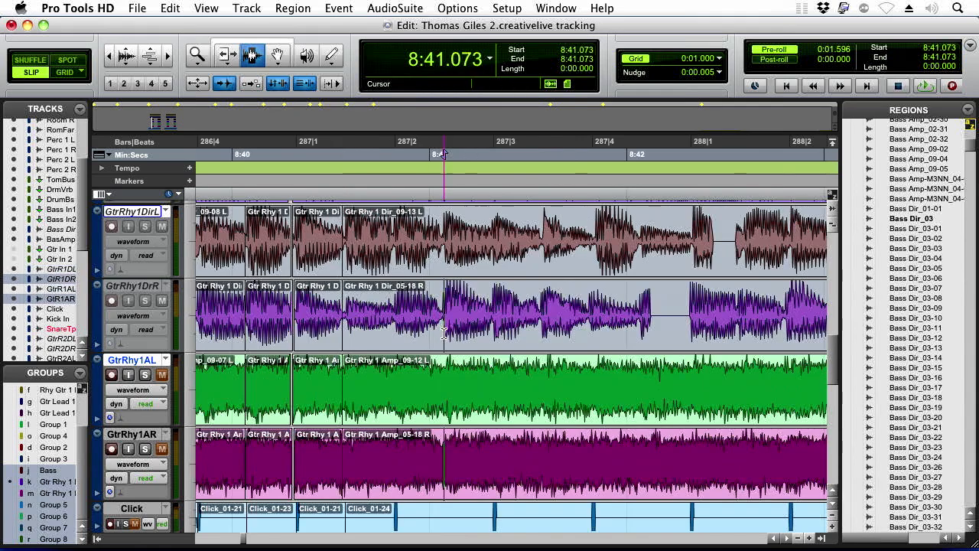
Examine the right rhythm guitar direct and amp notes between beats 287|1 and 287|2.
double_click(443, 332)
key("r")
left_click_drag(510, 313, 465, 336)
left_click(446, 348)
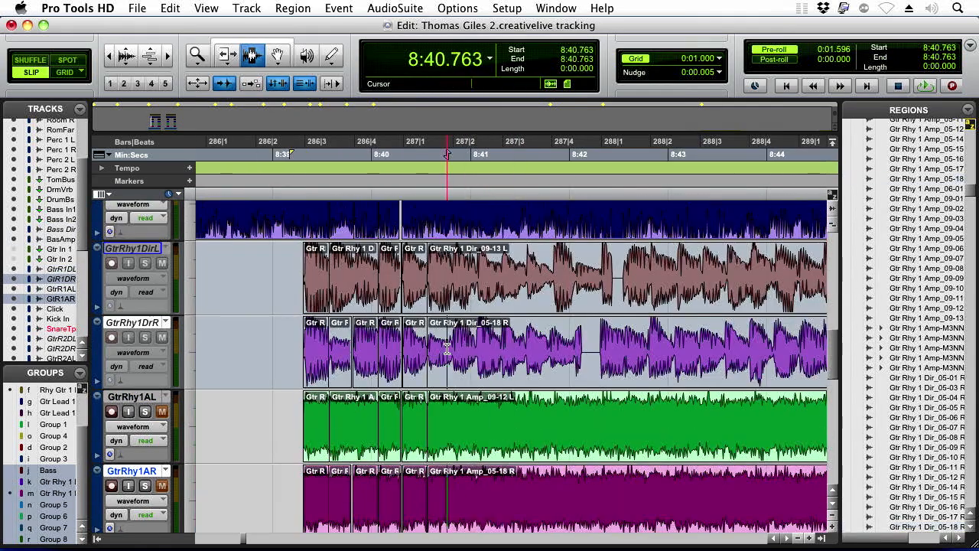
key("t")
key("t")
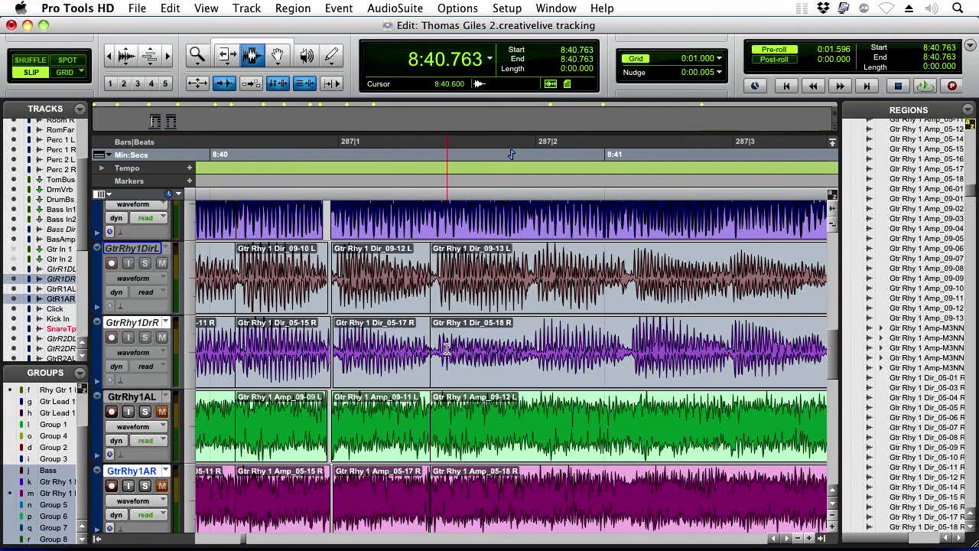
left_click_drag(430, 348, 447, 337)
left_click_drag(437, 337, 517, 371)
left_click(531, 374)
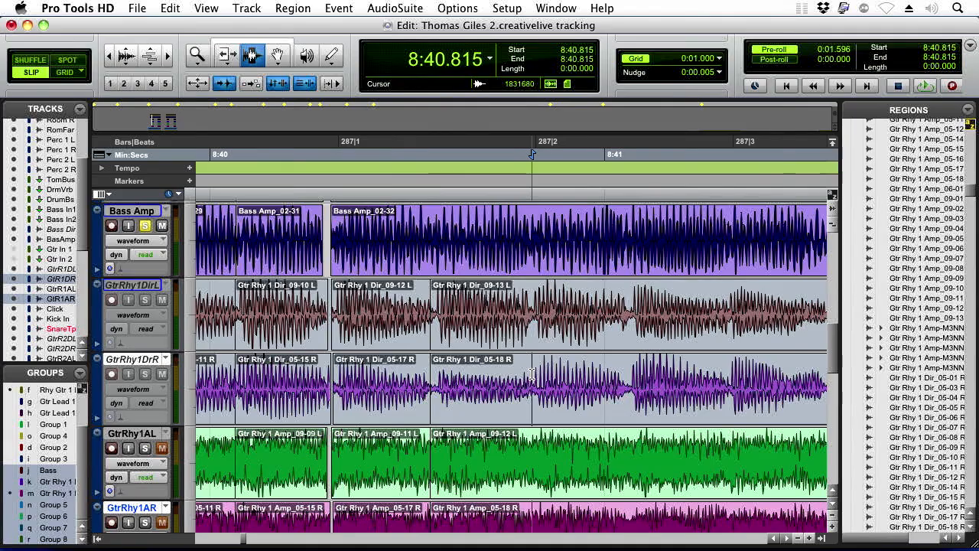
left_click(431, 374)
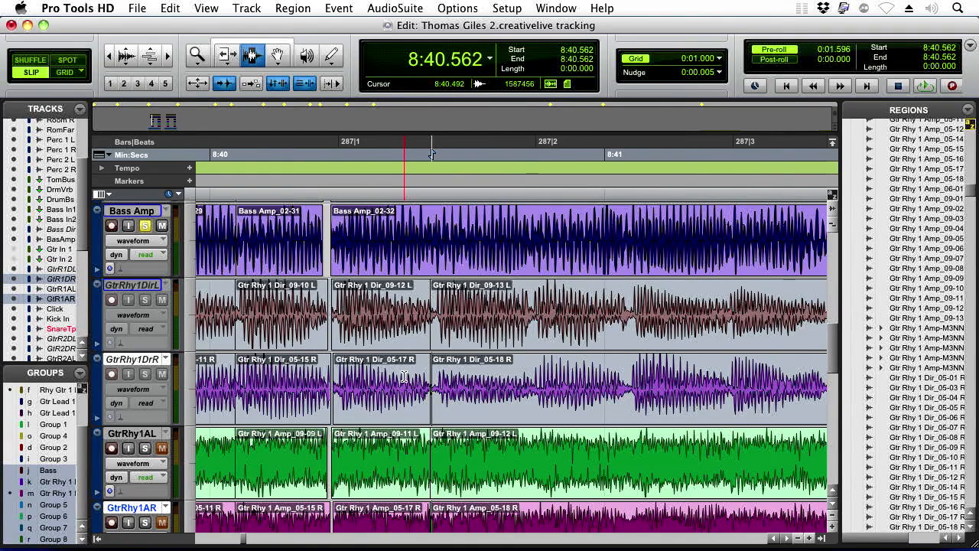
key("t")
left_click_drag(398, 375, 431, 299)
key("r")
Compare the bass notes after beat 287|1 with the left rhythm guitar and inspect the guitar attack around 8:40.557.
left_click_drag(484, 345, 523, 527)
left_click_drag(454, 222, 547, 226)
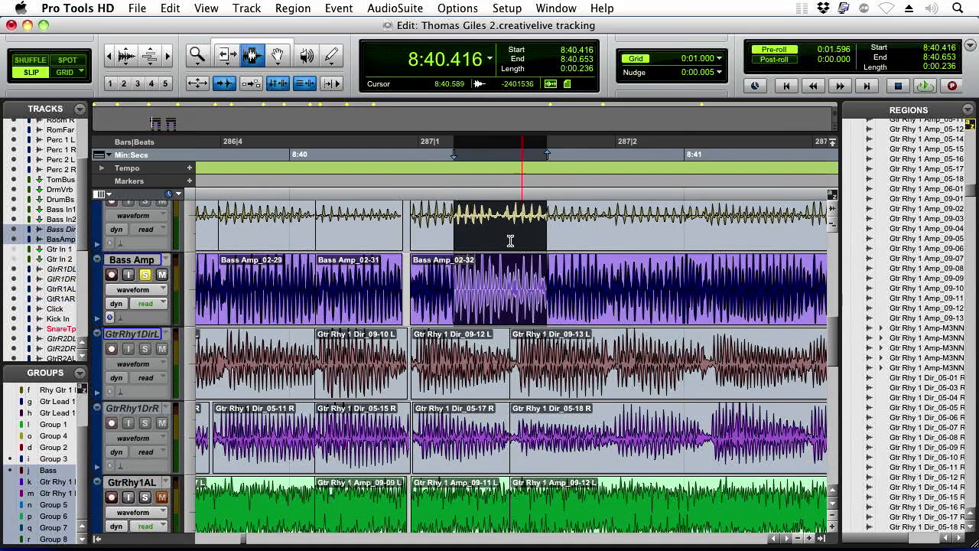
left_click_drag(461, 229, 567, 224)
left_click_drag(494, 294, 635, 303)
left_click_drag(543, 382, 683, 391)
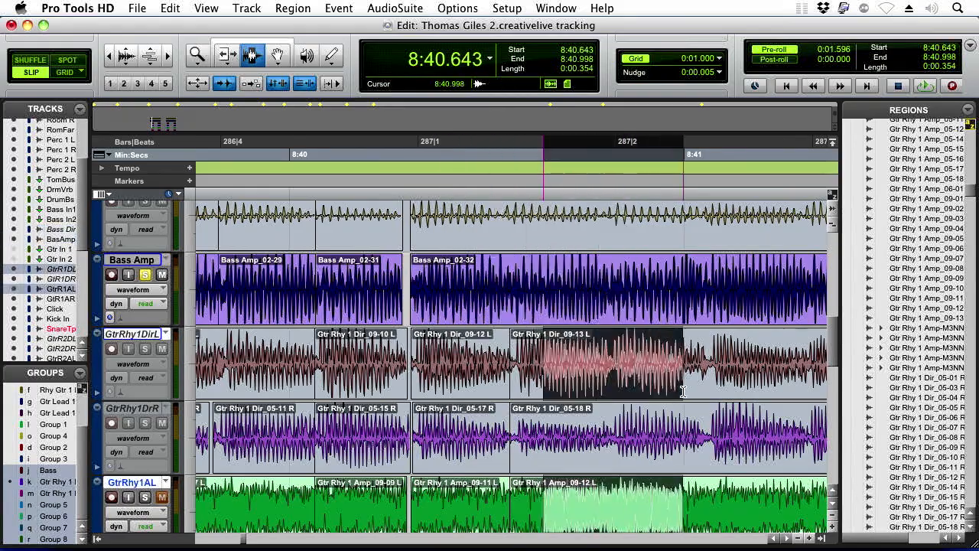
left_click(617, 377)
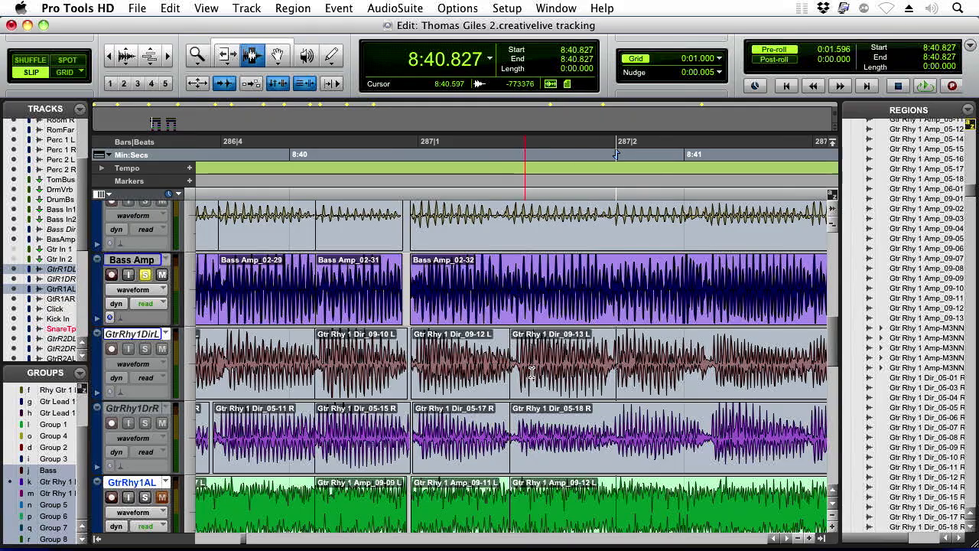
double_click(532, 373)
key("super+bracketright")
key("super+bracketright")
left_click_drag(508, 370, 542, 394)
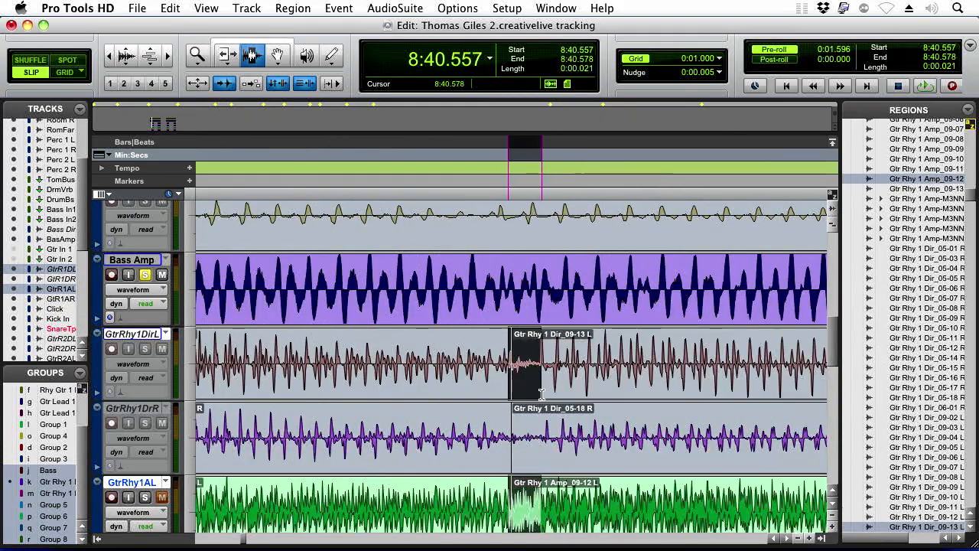
key("super+bracketleft")
key("super+bracketleft")
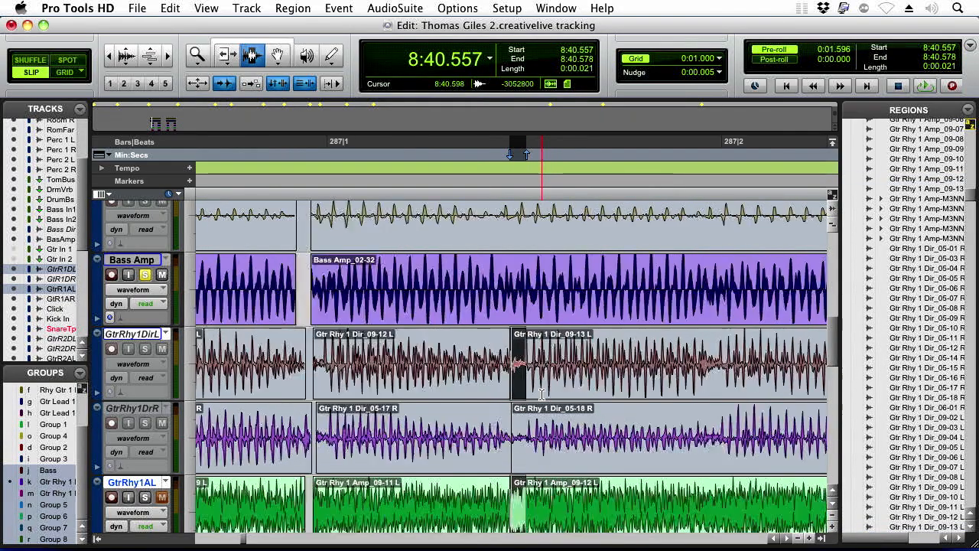
Separate the left rhythm guitar direct and amp regions at 8:40.805, just before beat 287|2.
left_click(604, 375)
key("super+bracketright")
left_click_drag(511, 367, 553, 440)
left_click(480, 235)
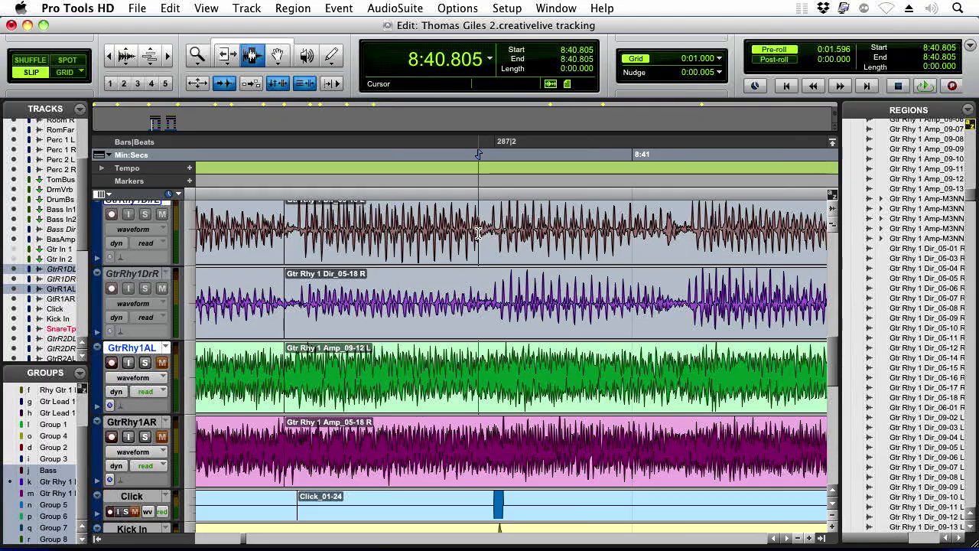
key("super+e")
left_click(506, 238)
double_click(488, 228)
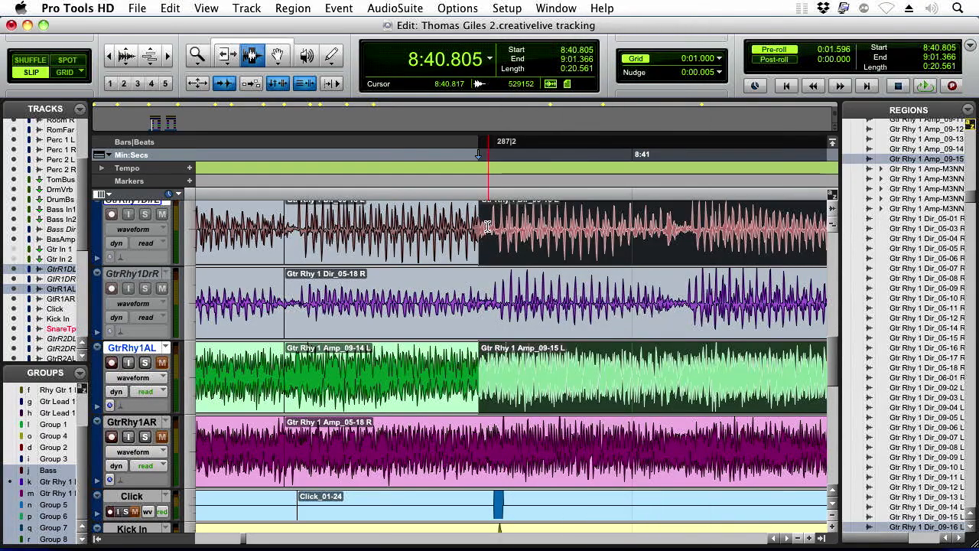
key("Delete")
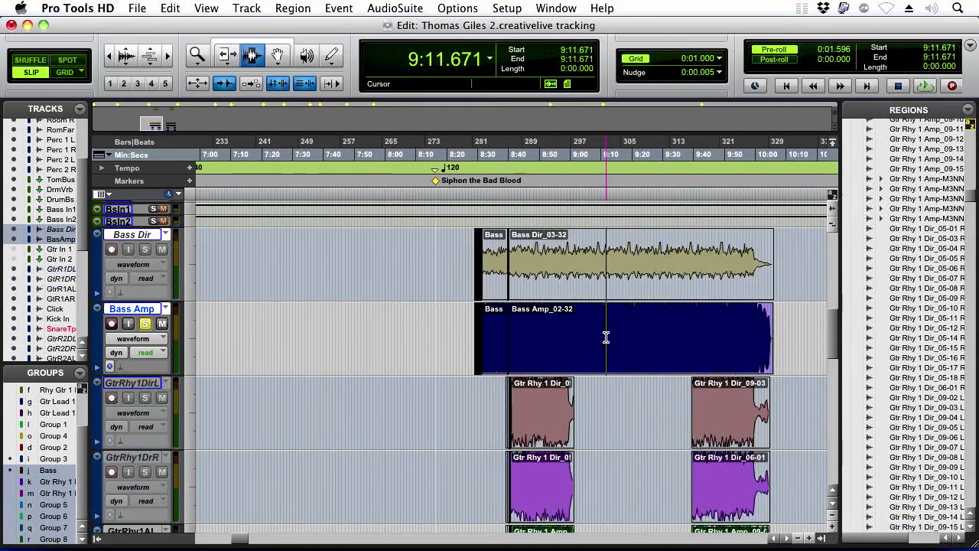
Examine the cut bass direct and amp regions from 8:29 onward, including the gap between beats 281|4 and 282|1.
left_click_drag(605, 337, 721, 421)
left_click_drag(465, 282, 607, 289)
left_click(482, 274)
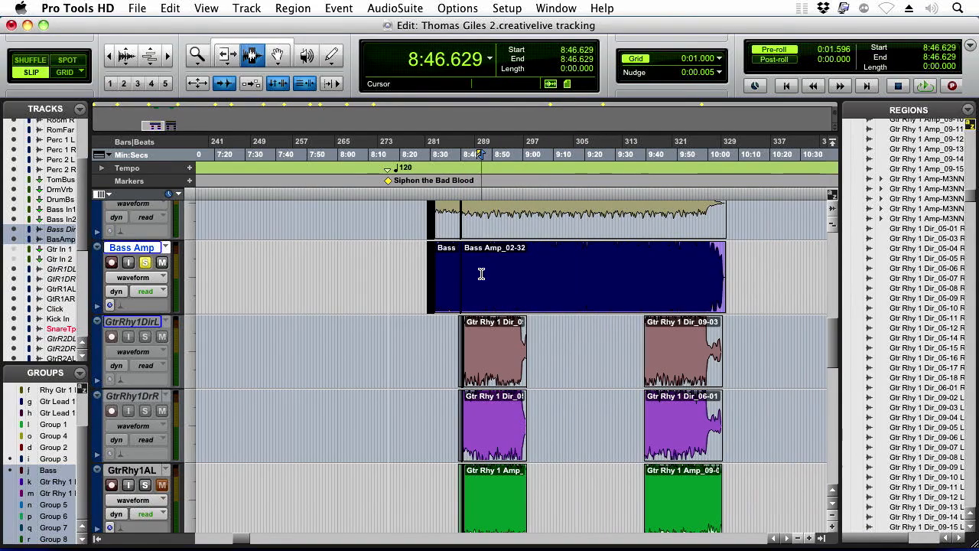
double_click(435, 272)
key("super+]")
key("super+]")
key("super+]")
key("super+]")
key("super+]")
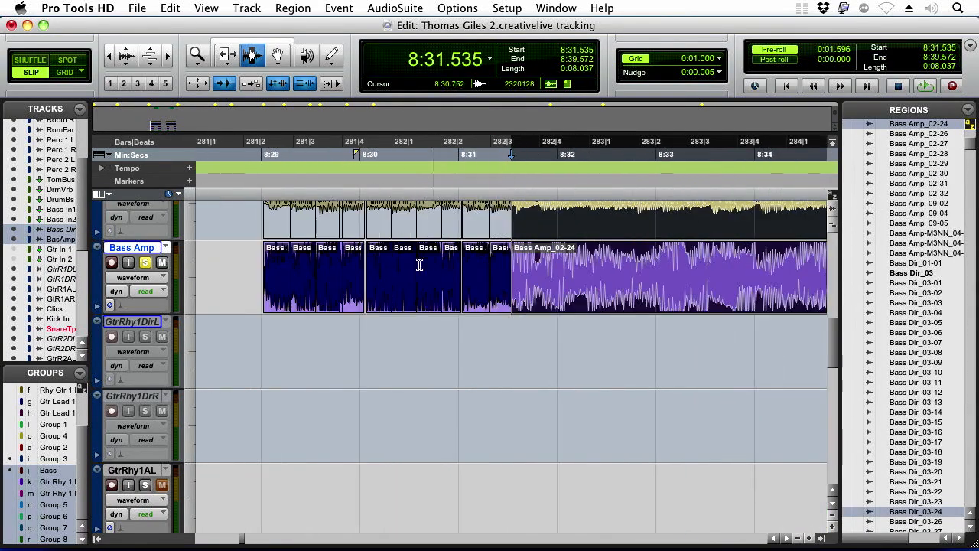
left_click_drag(487, 263, 234, 286)
left_click(358, 277)
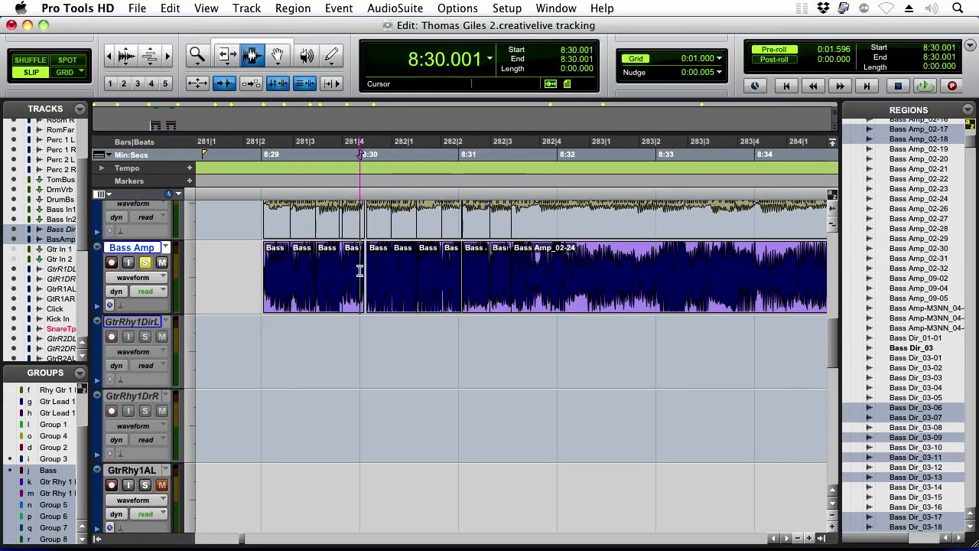
key("super+]")
left_click(493, 265)
key("super+]")
scroll(547, 287, "up", 3)
left_click_drag(546, 296, 553, 297)
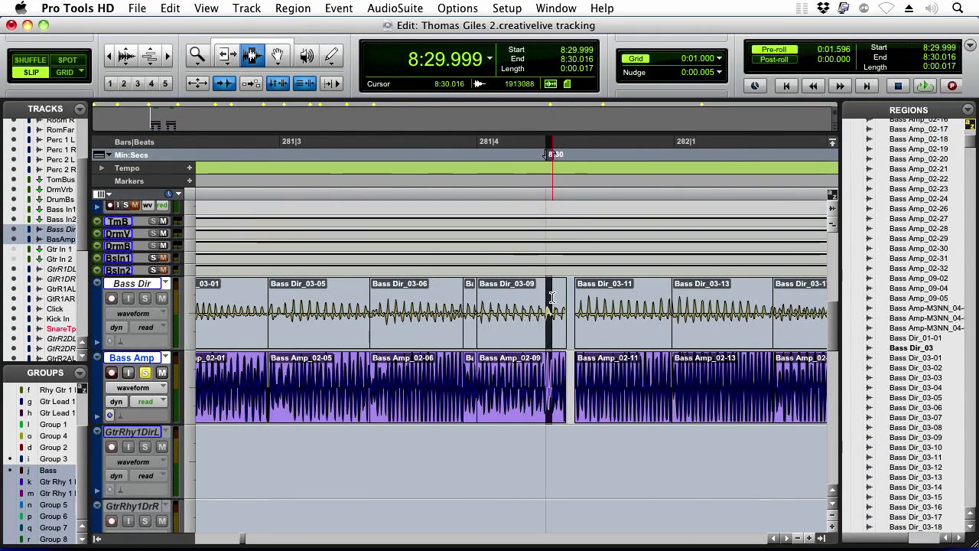
Set the TC/E plug-in to Digidesign TC/E in the processing preferences.
left_click(397, 8)
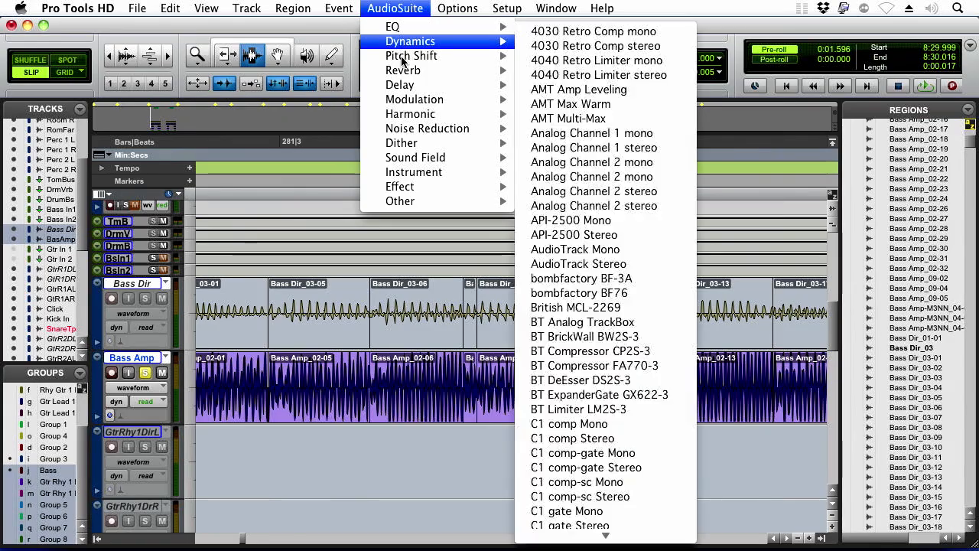
mouse_move(402, 61)
mouse_move(507, 8)
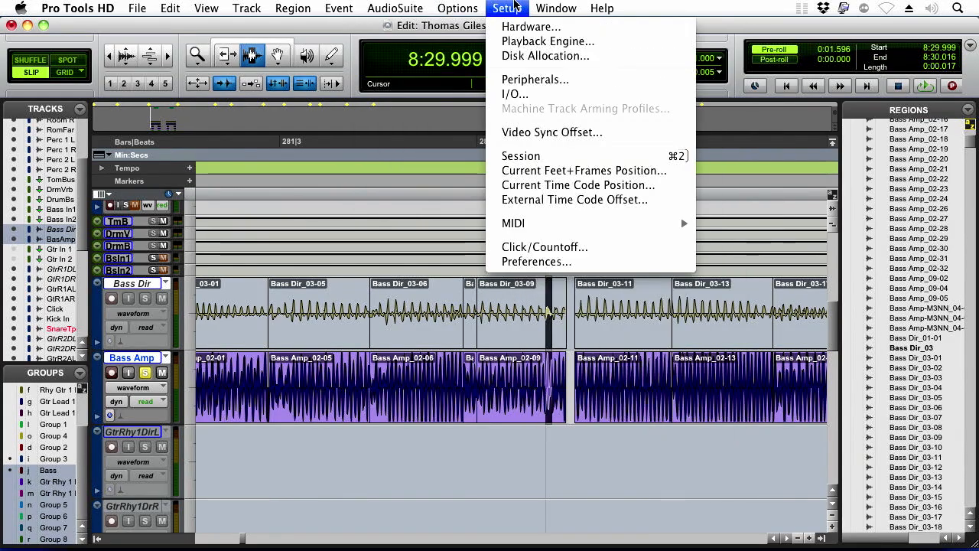
left_click(546, 263)
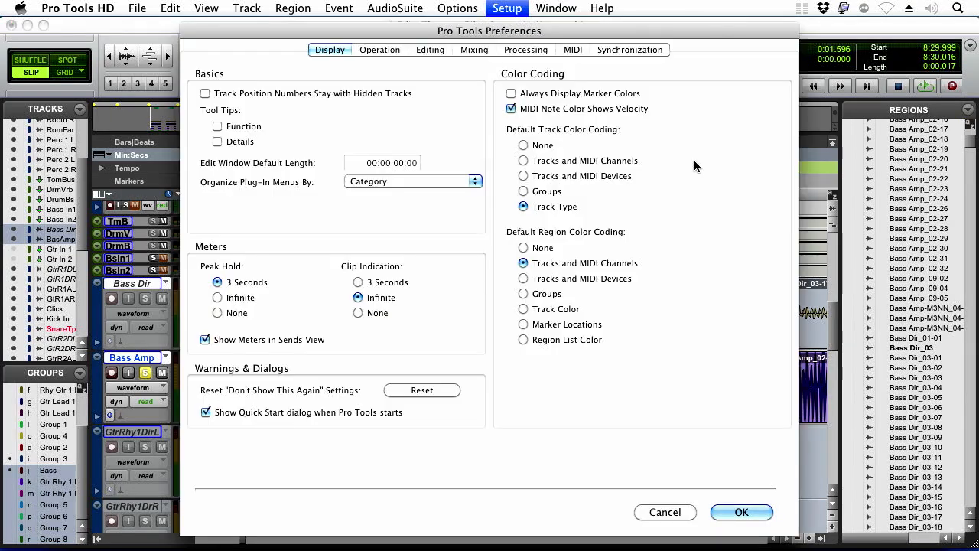
left_click(536, 51)
left_click(646, 94)
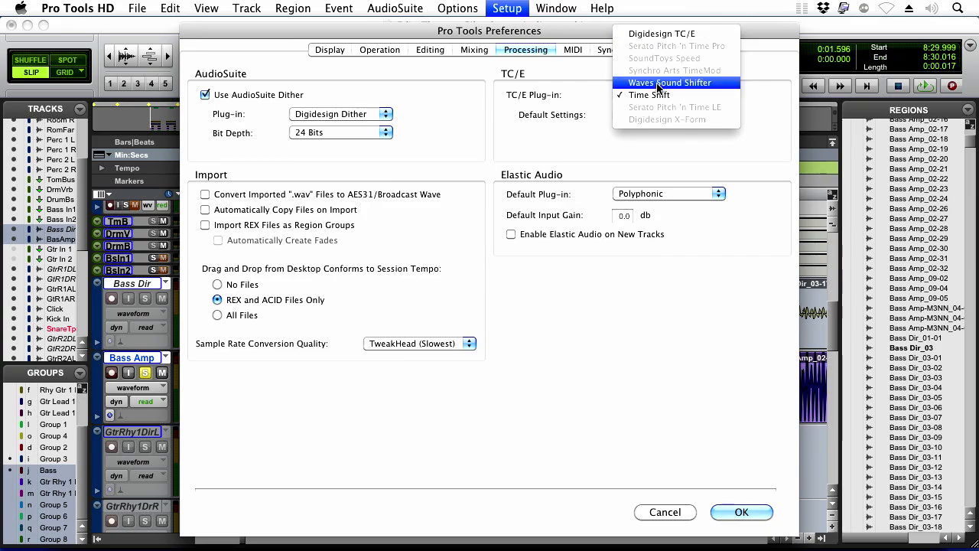
left_click(662, 35)
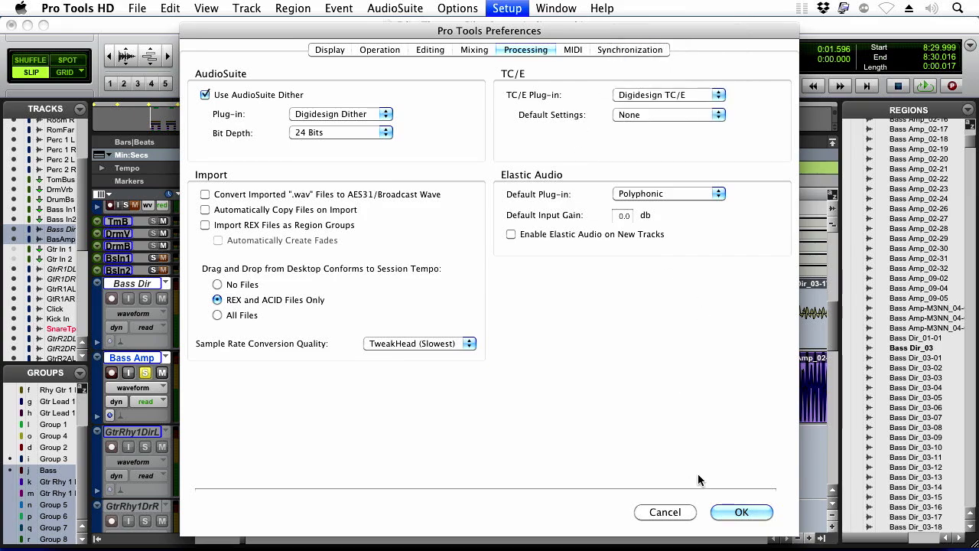
left_click(740, 512)
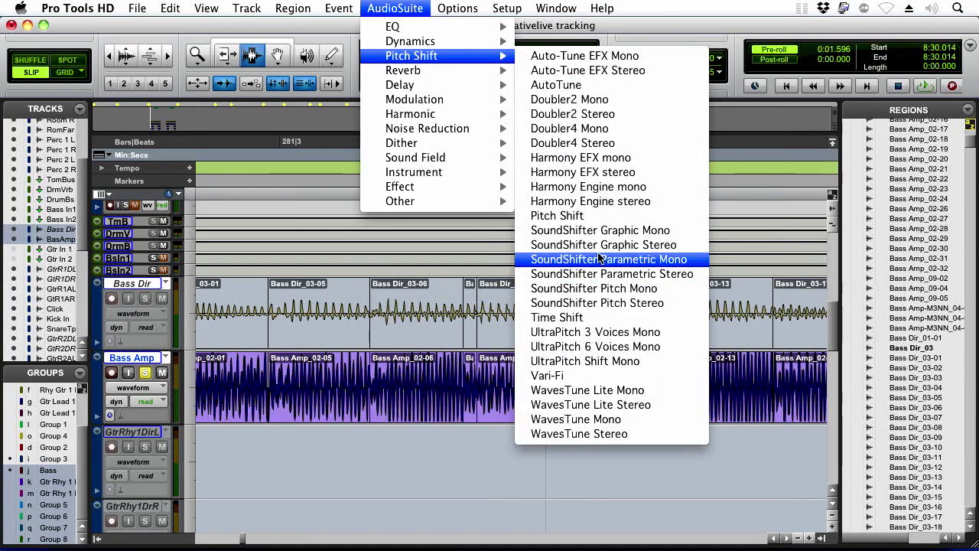
Look over the AudioSuite Pitch Shift plug-in and the available noise reduction and pitch shift processors.
left_click(581, 215)
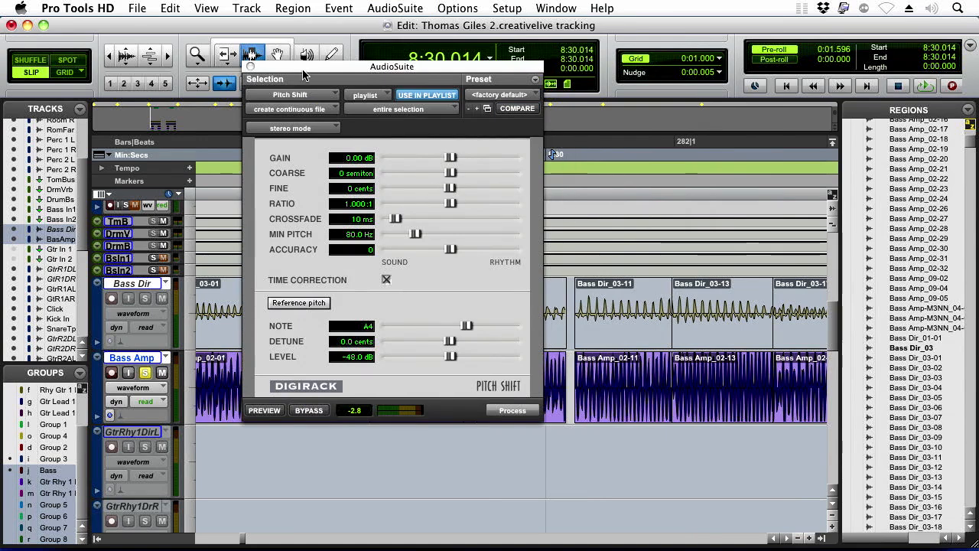
left_click(251, 66)
left_click(405, 8)
mouse_move(434, 132)
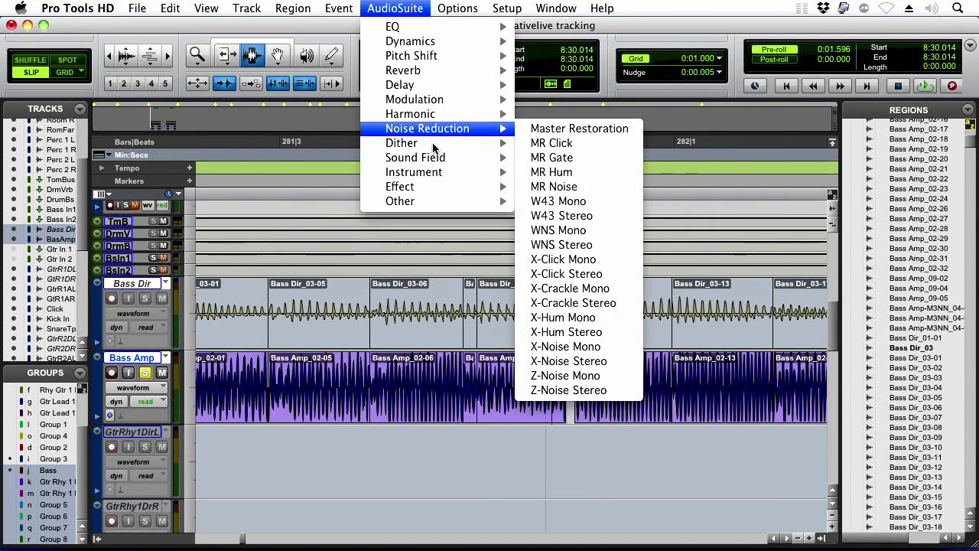
mouse_move(421, 47)
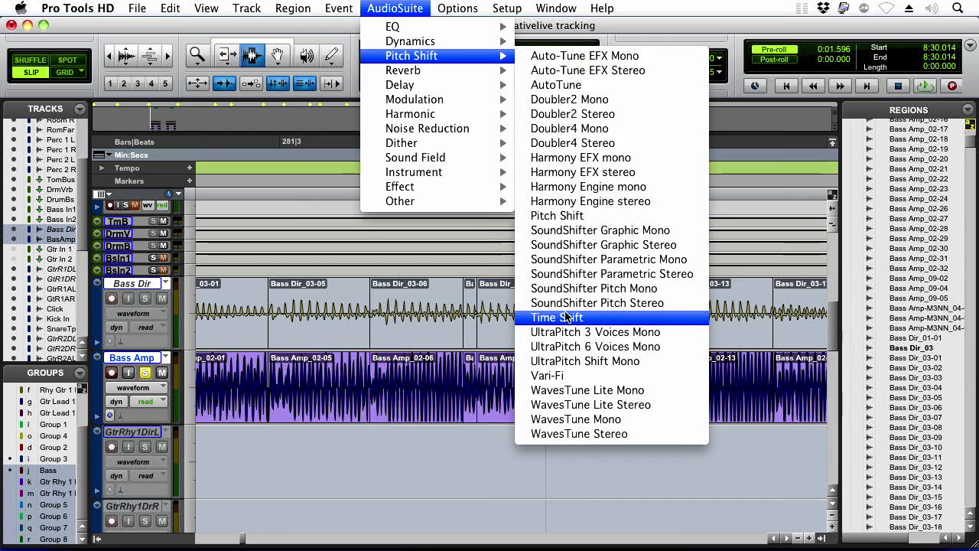
left_click(748, 298)
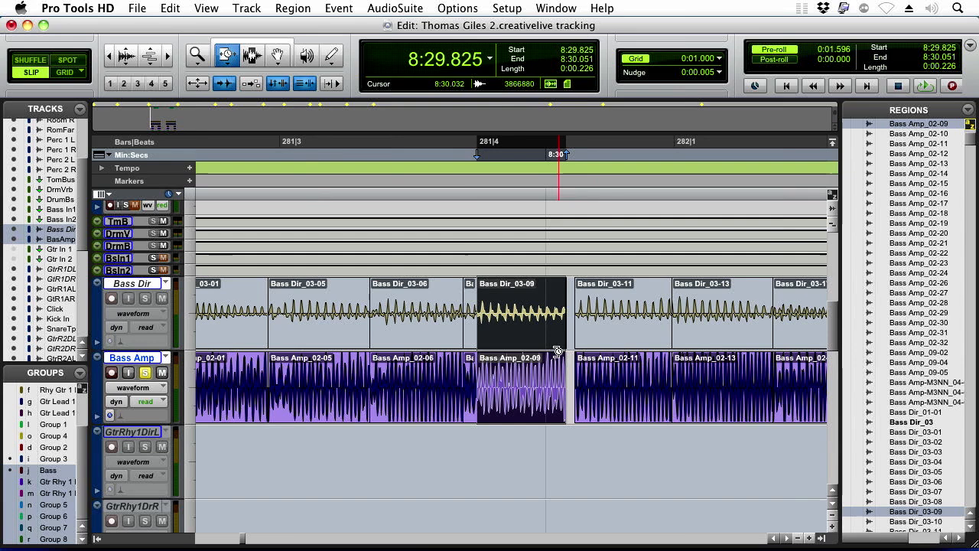
Time-stretch the end of the bass direct and amp regions starting at beat 281|4 to 8:30.076, closing the gap.
left_click_drag(559, 353, 576, 354)
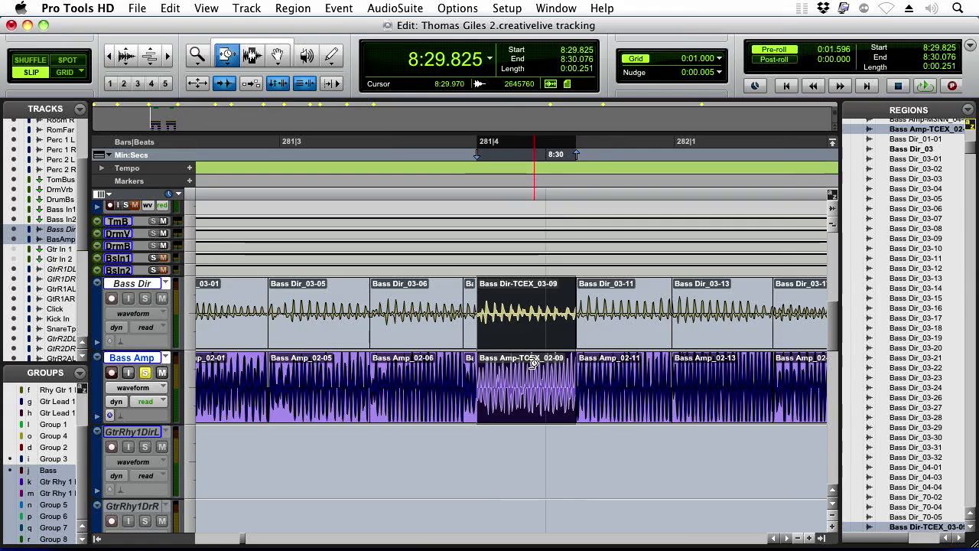
key("super+bracketright")
key("super+bracketright")
key("super+bracketleft")
key("super+bracketleft")
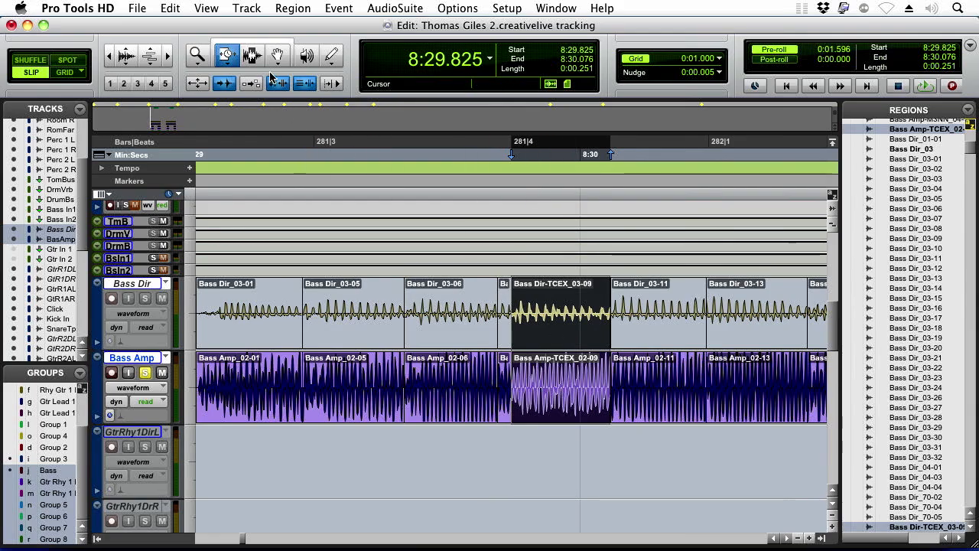
Check the stretched bass note at beat 281|4 against its neighbours and undo the time stretch.
left_click(252, 55)
left_click(577, 320)
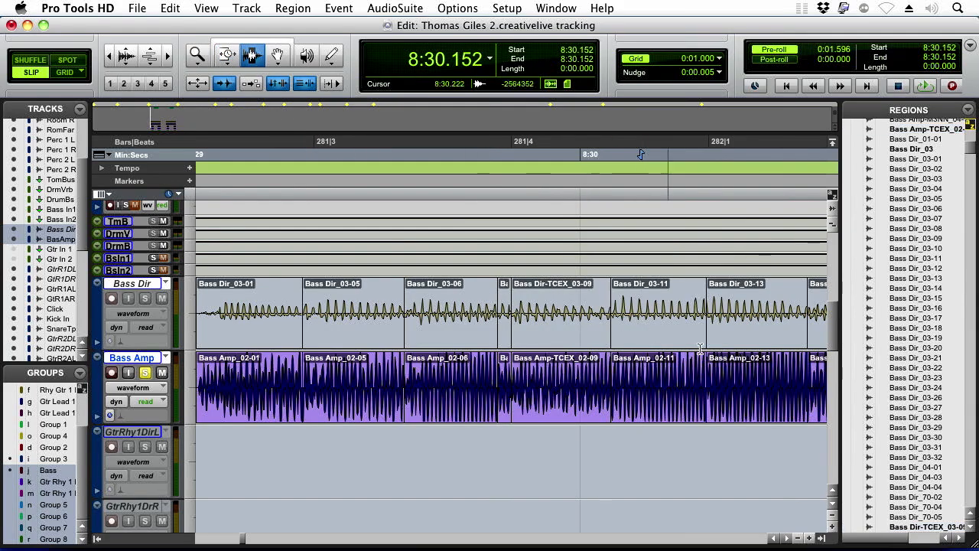
left_click(620, 332)
left_click(548, 334)
key("super+z")
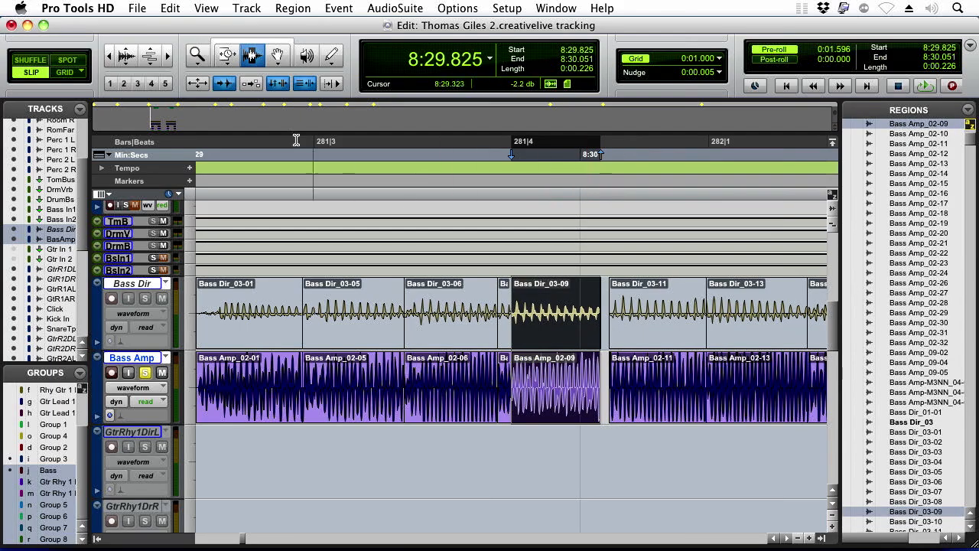
Time-stretch the bass direct and amp regions at beat 281|4 again to meet the regions that follow.
left_click(233, 61)
left_click_drag(595, 325, 697, 339)
left_click(252, 57)
left_click(736, 336)
Separate the bass direct and amp regions at 8:30.861, just after beat 282|2, to isolate the note's attack.
key("super+]")
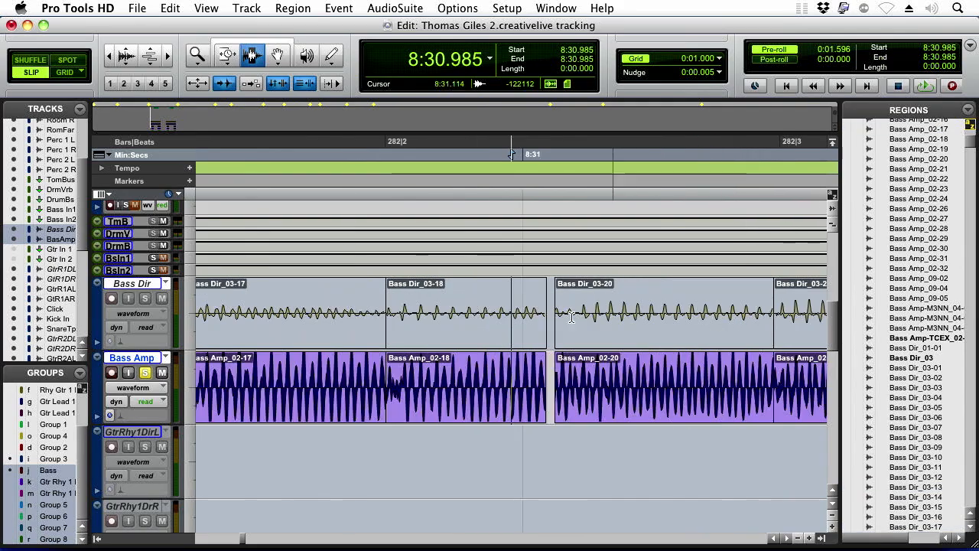
left_click(413, 327)
key("super+e")
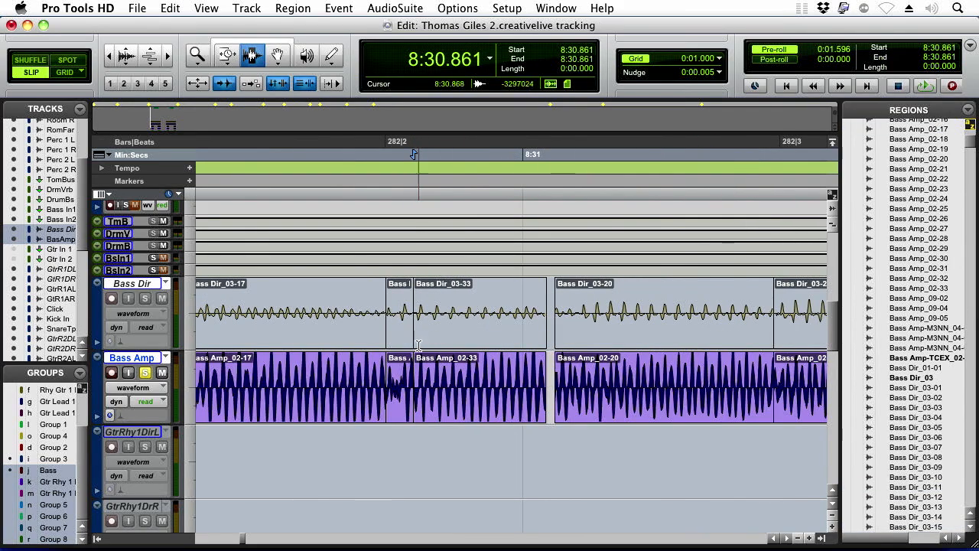
double_click(495, 338)
left_click_drag(405, 339, 403, 341)
double_click(402, 341)
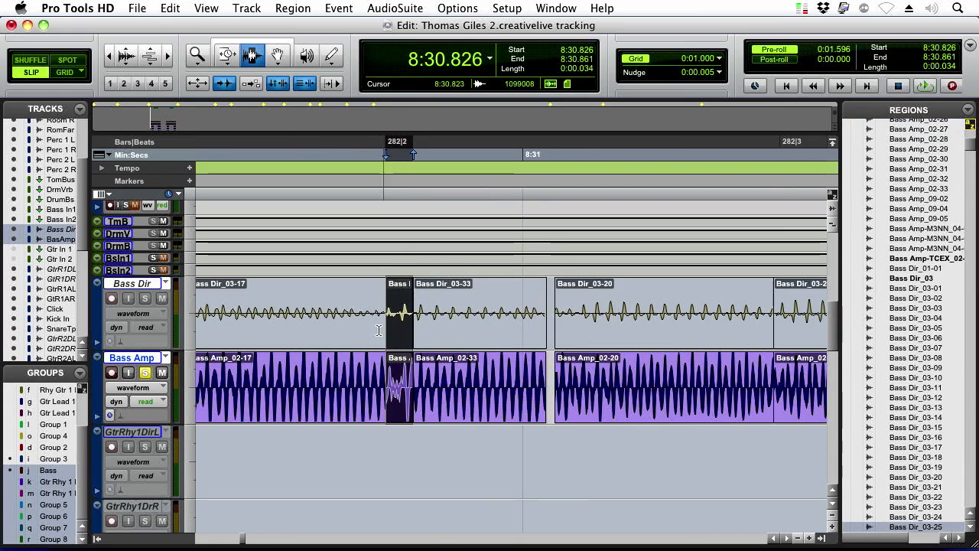
Time-stretch the bass regions after the 8:30.861 cut so their end reaches 8:31.042, filling the gap before the following regions.
double_click(479, 352)
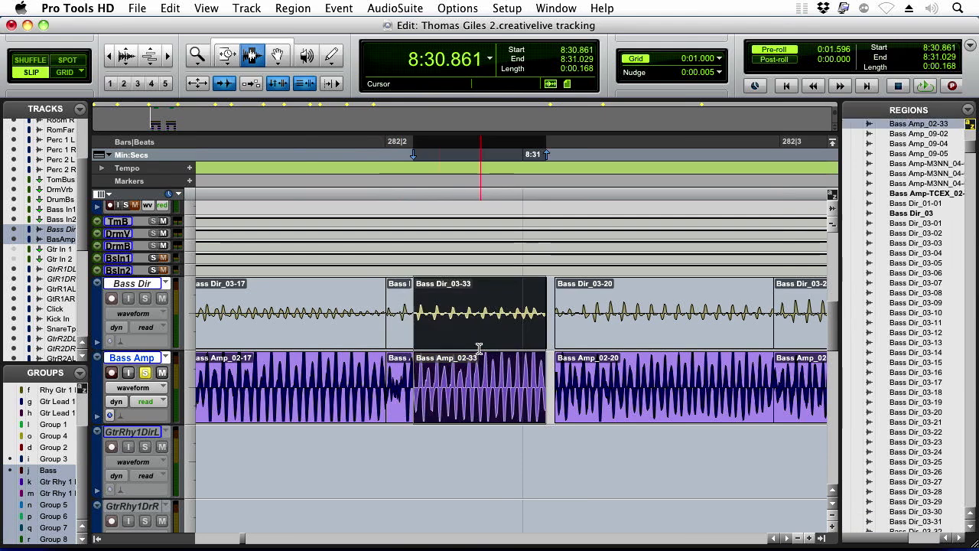
left_click(227, 60)
left_click_drag(518, 307, 529, 306)
key("F7")
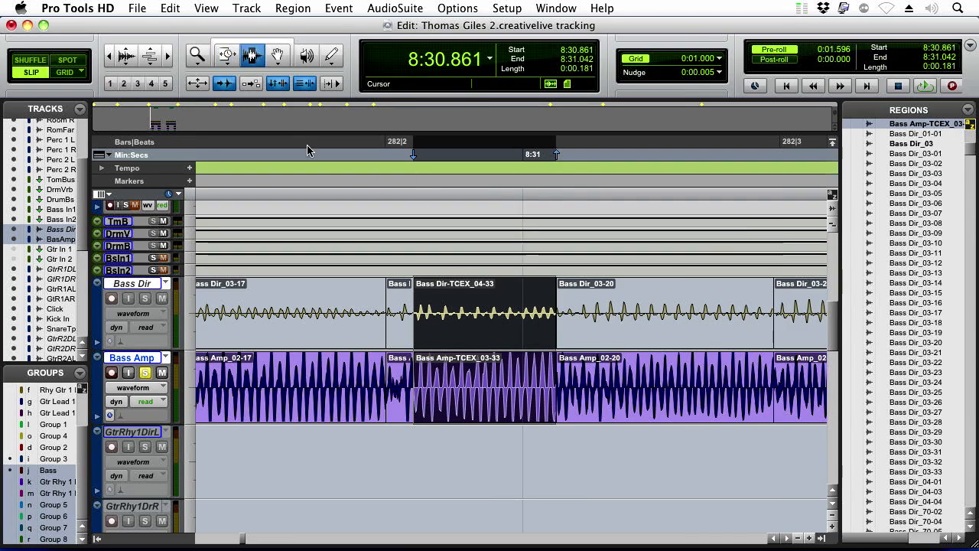
Separate the rhythm guitar 1 right direct and amp regions at 8:39.601, just before beat 286|4.
left_click_drag(664, 332, 686, 311)
key("super+[")
key("super+[")
key("super+[")
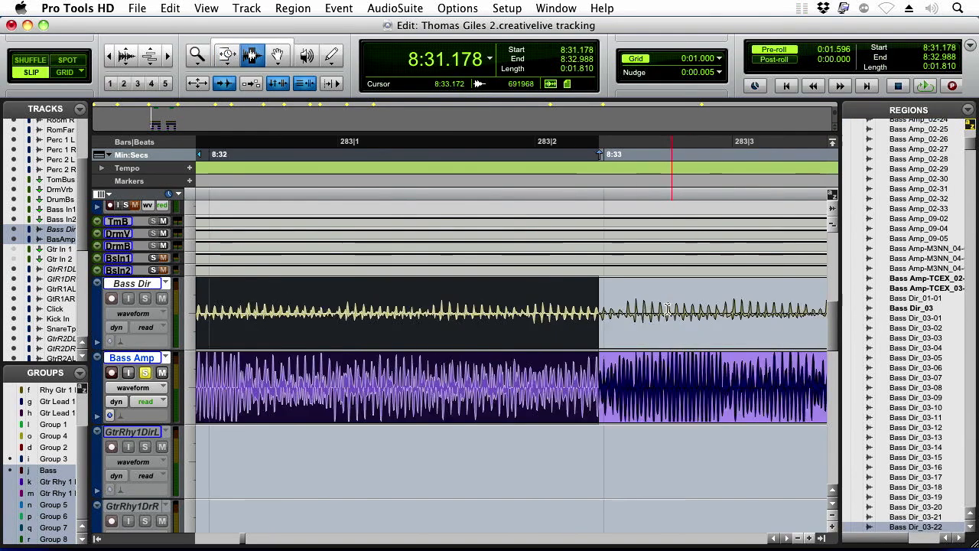
key("super+[")
left_click_drag(493, 381, 611, 549)
key("super+[")
left_click(698, 320)
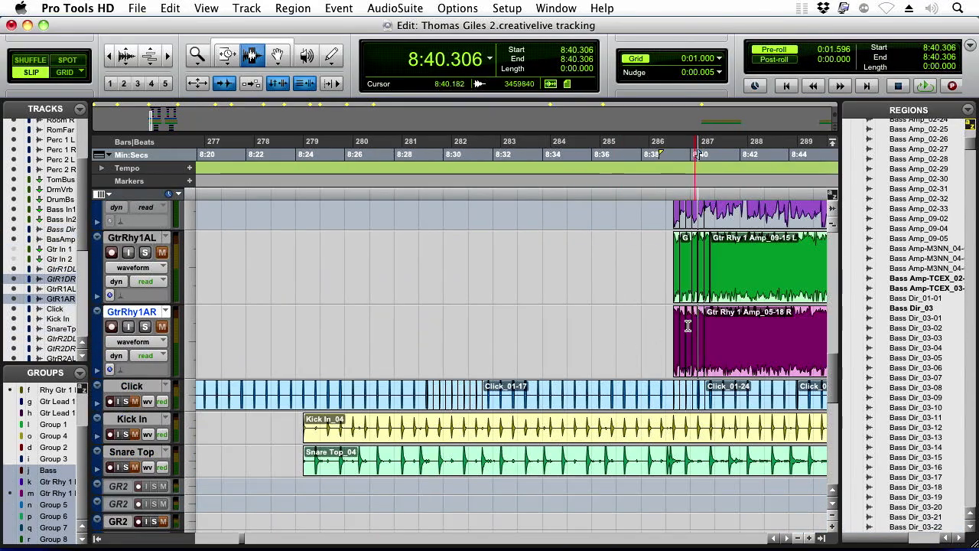
key("super+]")
key("super+]")
key("super+]")
left_click_drag(390, 279, 406, 279)
scroll(409, 309, "up", 3)
left_click(411, 325)
key("super+]")
key("super+]")
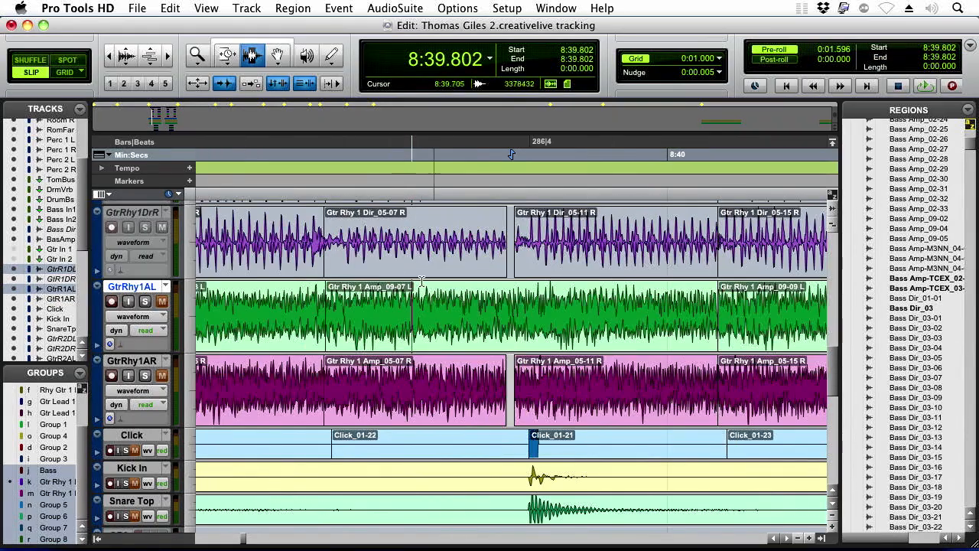
left_click(352, 250)
key("super+e")
Time-stretch the right rhythm guitar direct and amp regions after the 8:39.601 cut so their end reaches 8:39.809, closing the gap.
left_click_drag(393, 241, 399, 264)
double_click(435, 366)
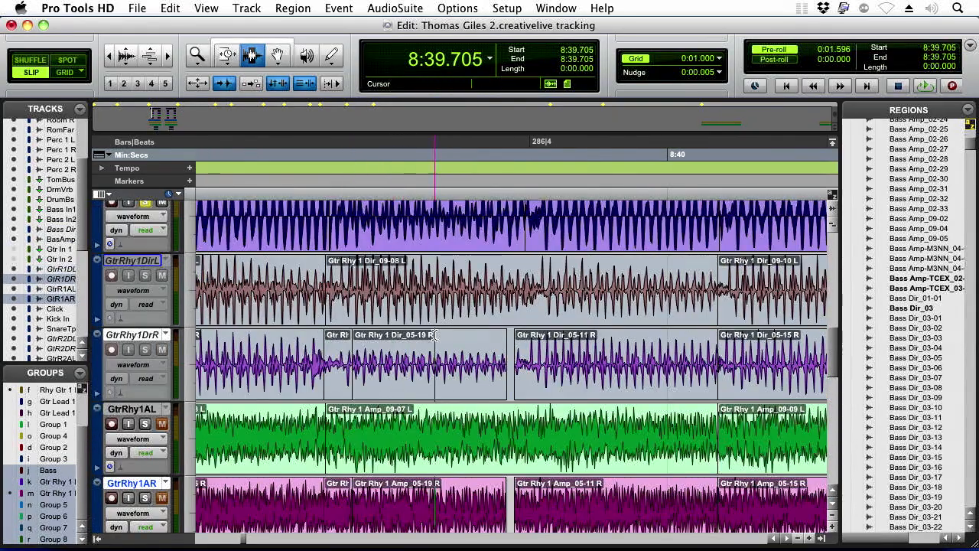
left_click(228, 56)
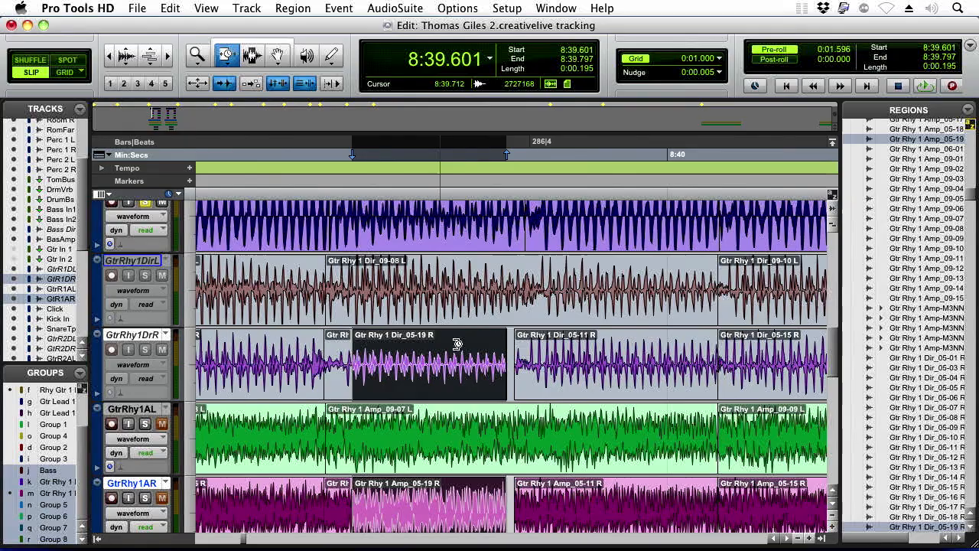
left_click_drag(493, 351, 515, 350)
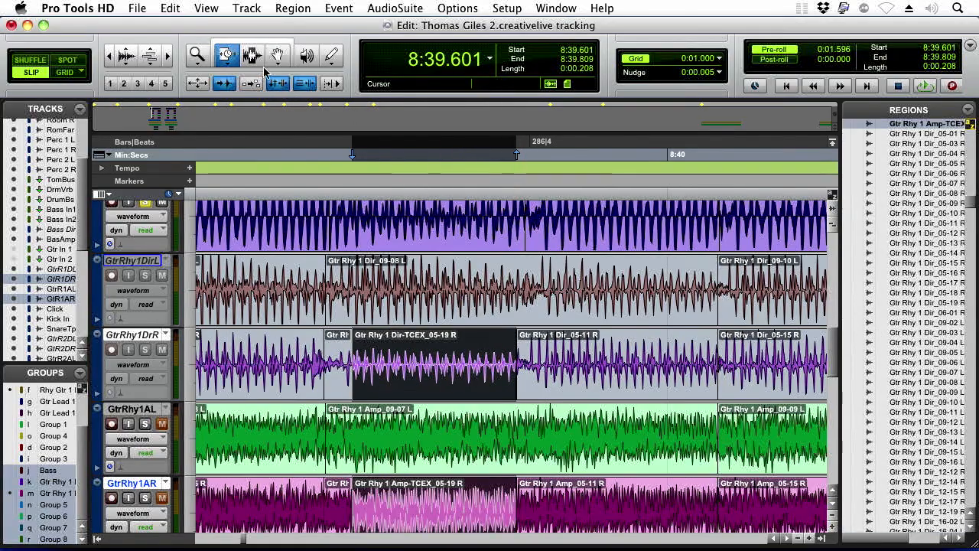
left_click(252, 56)
Separate the left and right rhythm guitar direct and amp regions at 8:40.098, before beat 287|1.
left_click_drag(598, 364, 698, 363)
left_click_drag(798, 366, 338, 351)
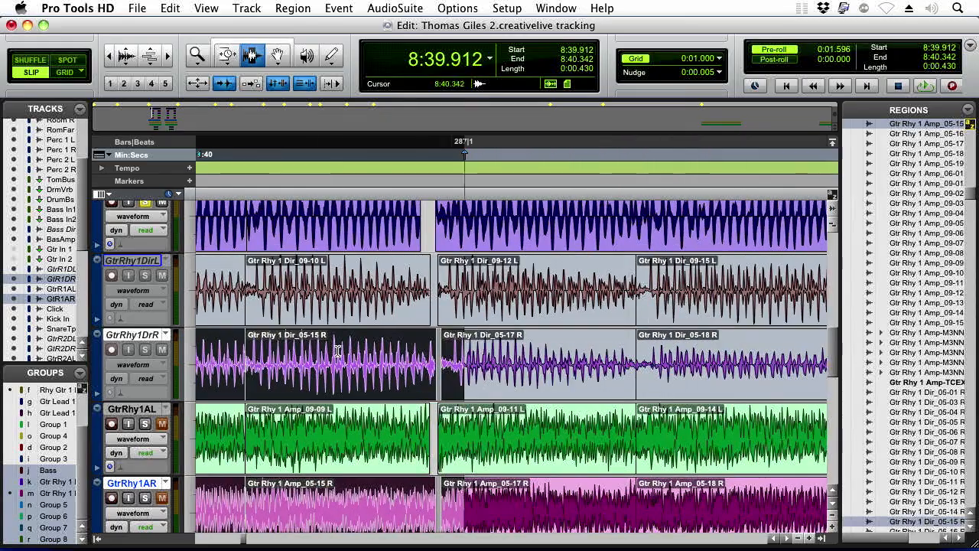
left_click(272, 291)
key("super+e")
key("ctrl+semicolon")
key("super+e")
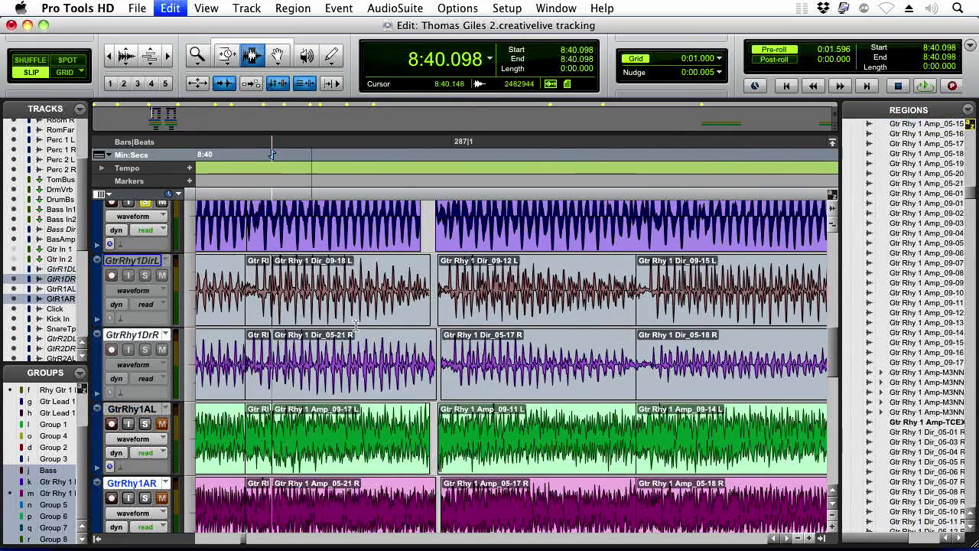
Time-stretch the left and right rhythm guitar regions after the 8:40.098 cut to meet the regions just before beat 287|1.
double_click(384, 313)
left_click(228, 61)
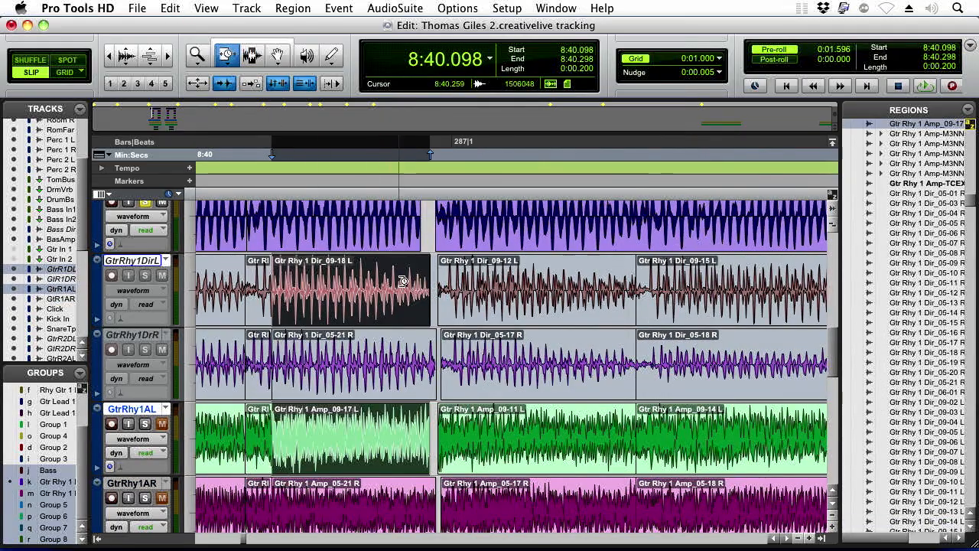
left_click_drag(403, 281, 441, 283)
left_click(443, 370)
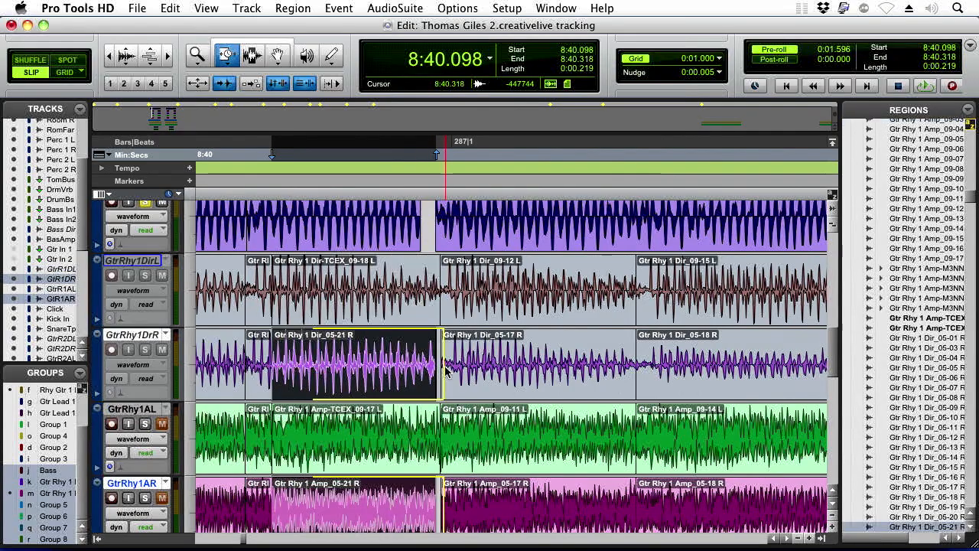
left_click_drag(437, 371, 441, 370)
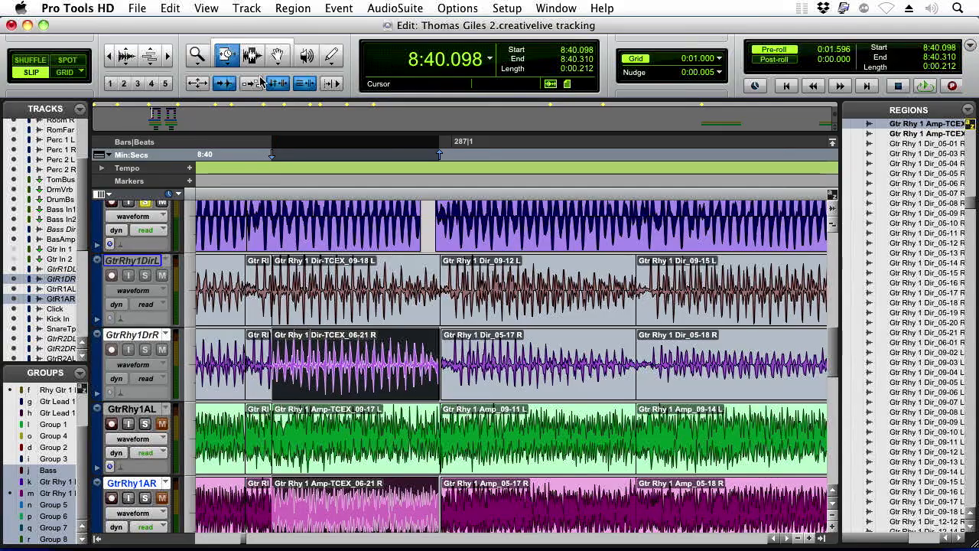
left_click(253, 55)
Separate the bass direct and amp regions at 8:40.103, before beat 287|1.
scroll(268, 344, "up", 10)
left_click(262, 367)
left_click_drag(263, 368, 297, 416)
left_click(275, 405)
key("super+e")
Time-stretch the bass direct and amp regions after the 8:40.103 cut so their end reaches 8:40.308, filling the gap.
double_click(306, 404)
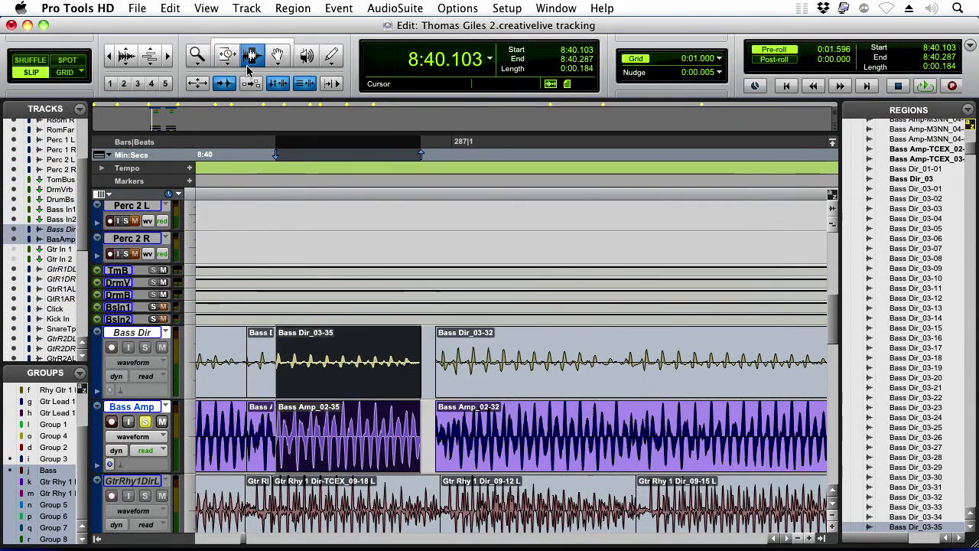
left_click(231, 59)
left_click_drag(383, 390, 439, 398)
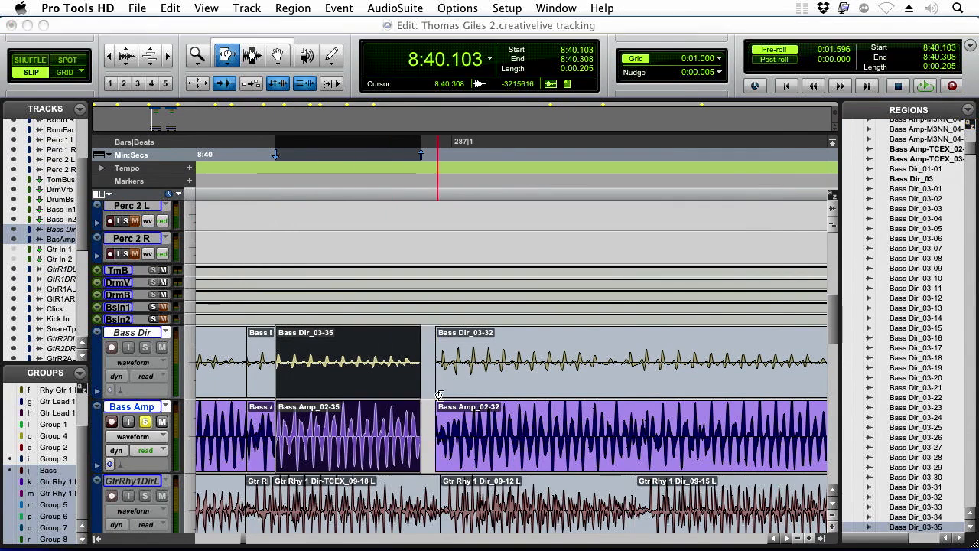
key("super+bracketleft")
key("super+bracketleft")
left_click(254, 55)
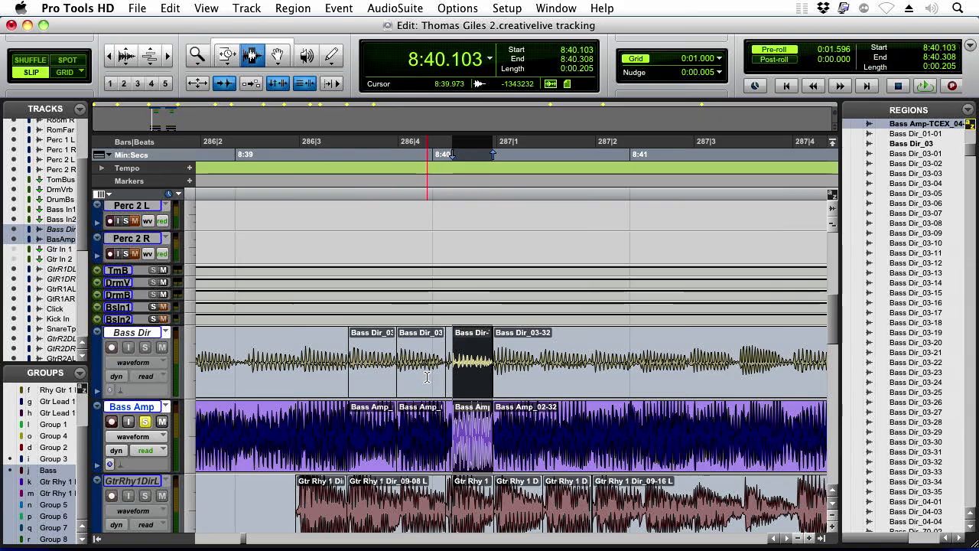
Review the edited bass and rhythm guitar regions around beat 287|1 and the longer regions that follow.
left_click(437, 405)
key("super+bracketleft")
left_click_drag(480, 459, 526, 533)
left_click(513, 334)
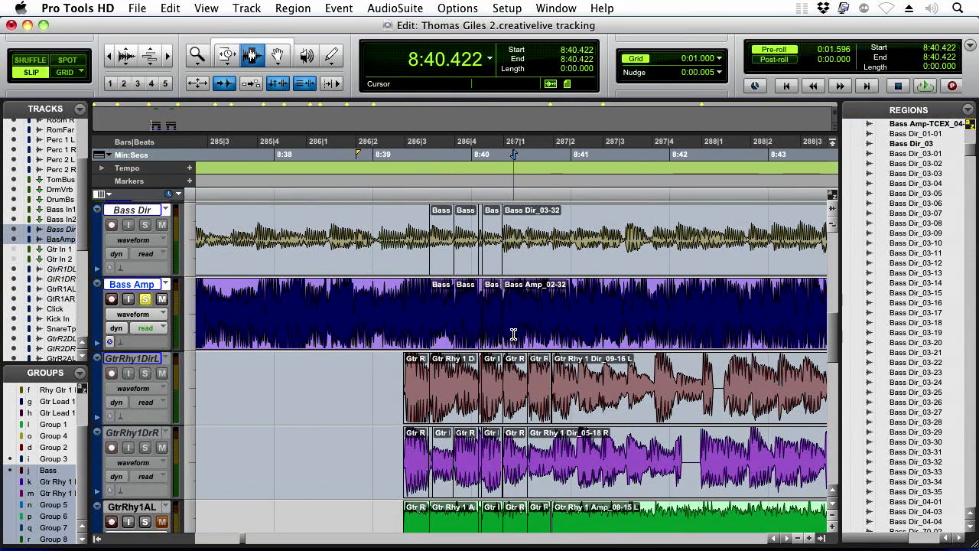
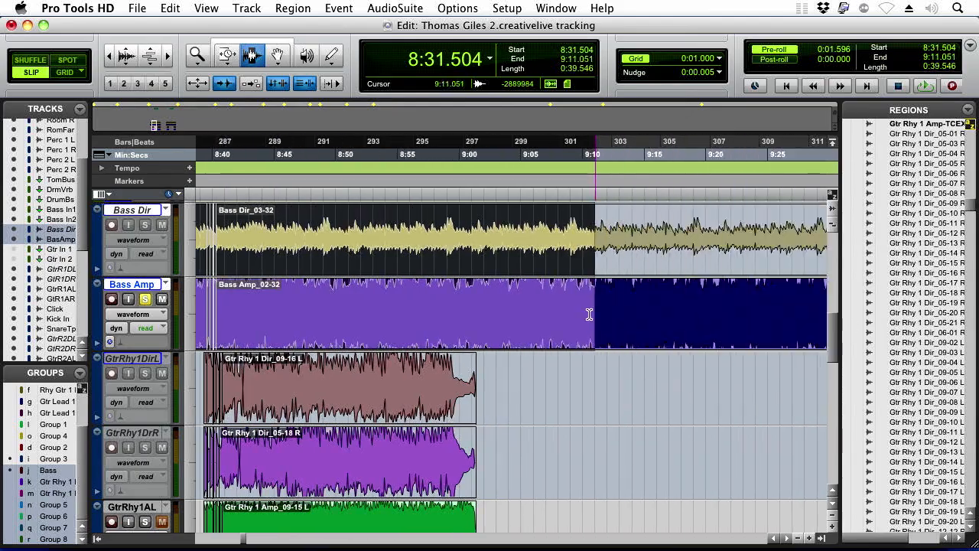
left_click(225, 418)
key("super+bracketleft")
left_click_drag(310, 397, 404, 319)
left_click(394, 335)
key("super+bracketright")
key("super+bracketright")
left_click(404, 323)
key("super+bracketright")
key("super+bracketleft")
key("super+bracketleft")
Apply 5 ms batch fades to the bass and rhythm guitar regions from 8:26.421 to 10:18.863, adjusting the fade lengths to fit.
left_click_drag(492, 306, 468, 205)
left_click_drag(334, 375, 497, 384)
key("super+bracketleft")
key("super+bracketleft")
key("super+bracketleft")
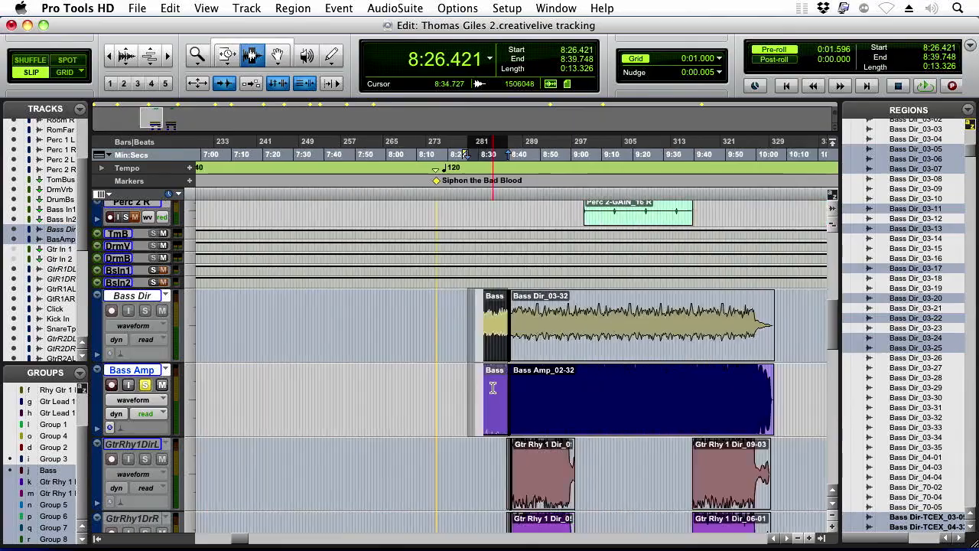
left_click_drag(640, 378, 660, 462)
key("super+g")
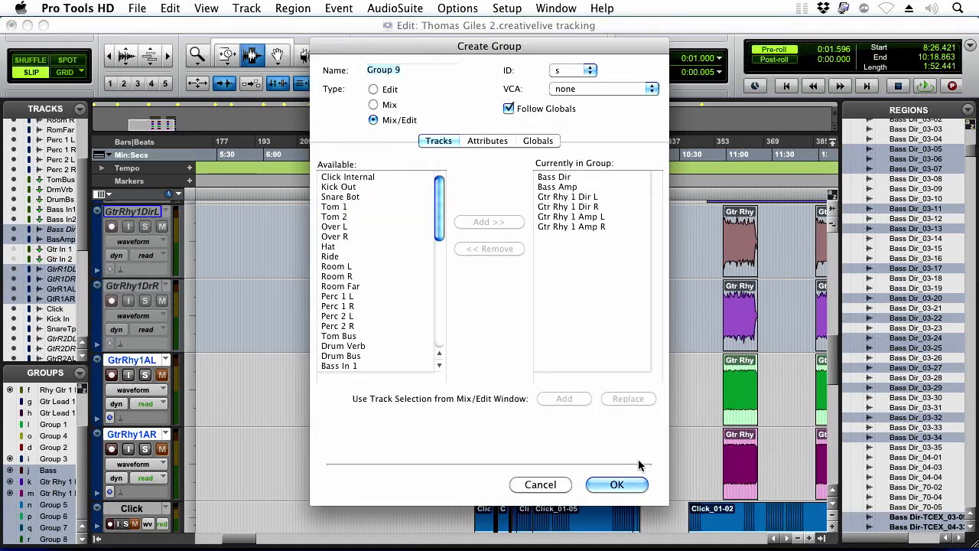
left_click(540, 485)
key("super+f")
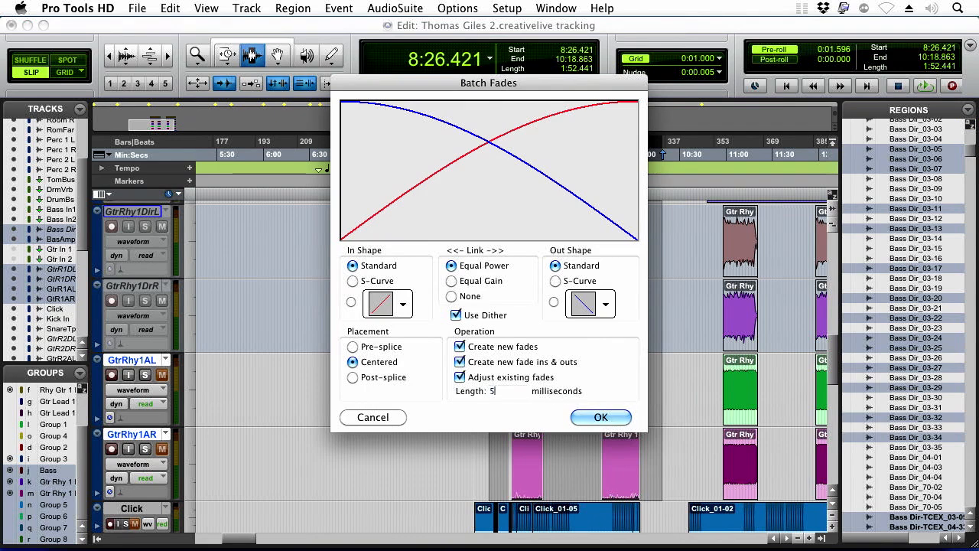
key("Return")
left_click(643, 263)
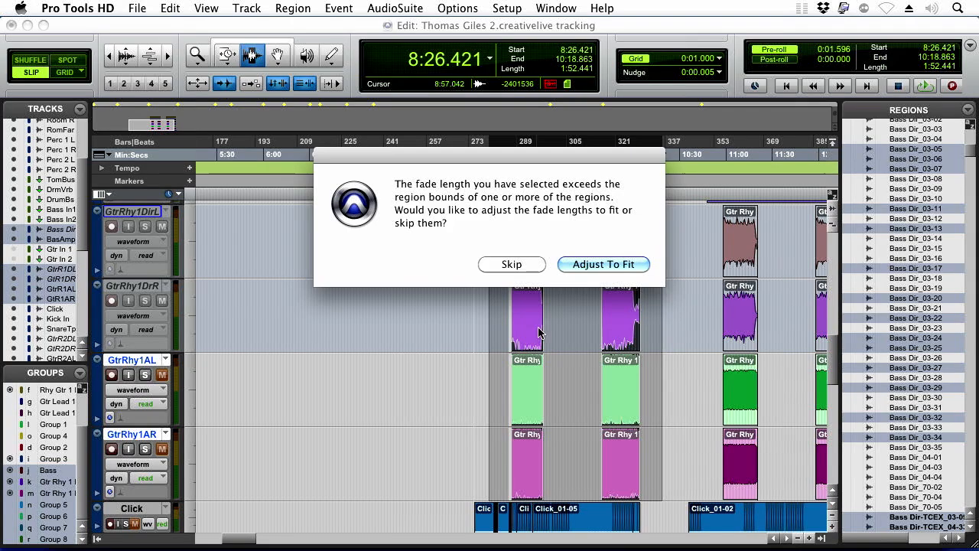
left_click(617, 268)
Examine the bass and rhythm guitar edit points between bars 285 and 287 up close after the batch fades.
double_click(520, 321)
key("t")
key("t")
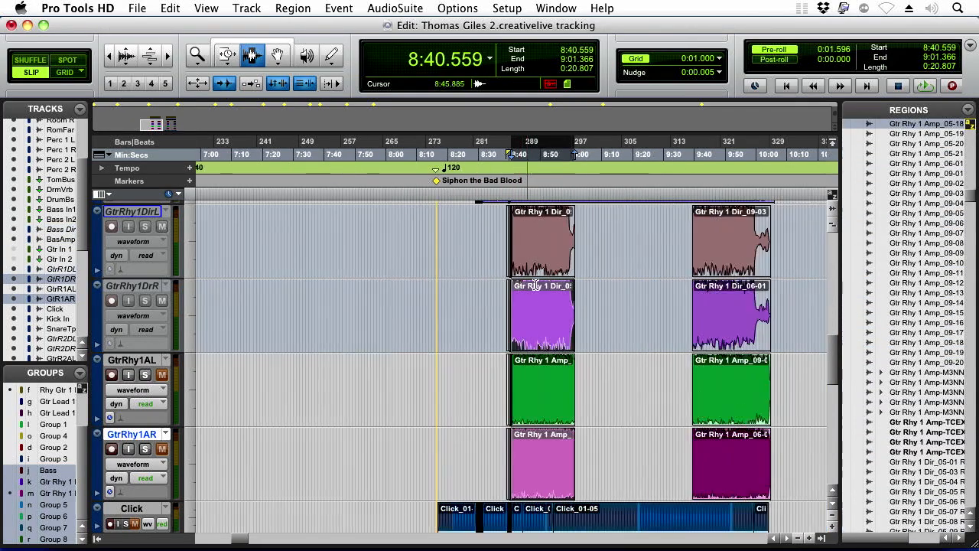
left_click(526, 299)
scroll(528, 264, "up", 2)
left_click(512, 295)
key("t")
key("t")
key("t")
scroll(466, 306, "up", 2)
left_click_drag(460, 329, 441, 268)
scroll(441, 291, "up", 2)
left_click(437, 309)
key("t")
left_click(410, 294)
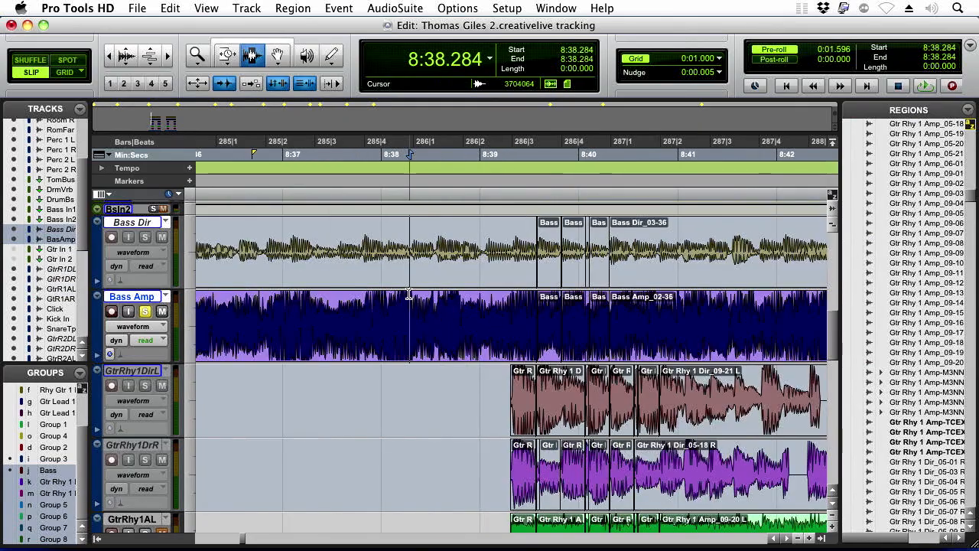
Unsolo the Bass Amp track and turn off pre-roll while playing back from 8:38.020.
left_click(144, 317)
left_click(382, 323)
key("space")
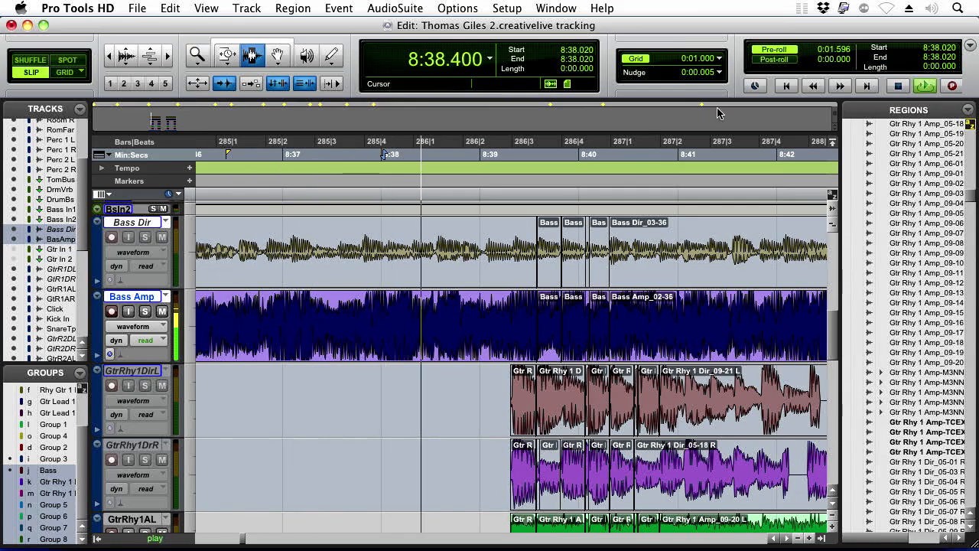
left_click(773, 49)
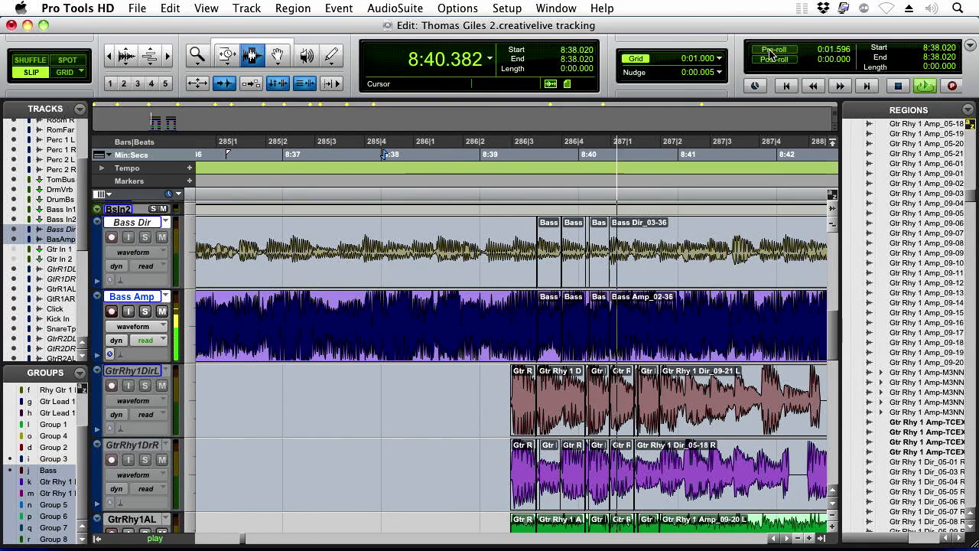
key("space")
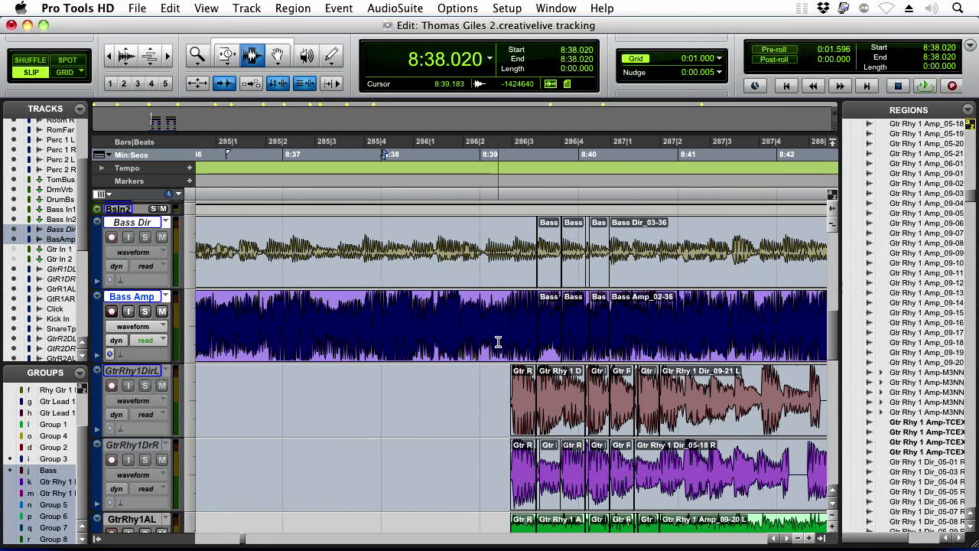
Solo the bass amp and play back from 8:39.074 to check the edits around beat 287|1.
left_click(515, 330)
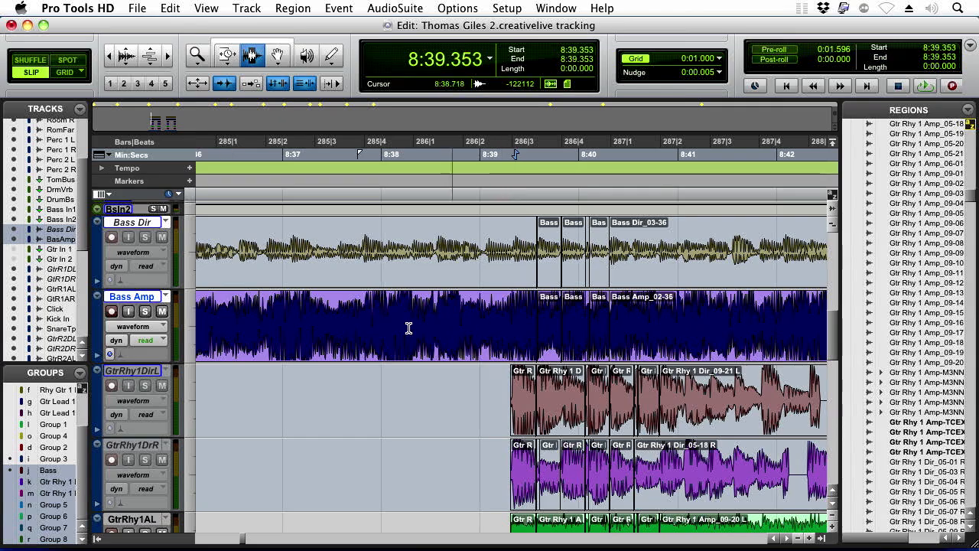
left_click(487, 299)
key("space")
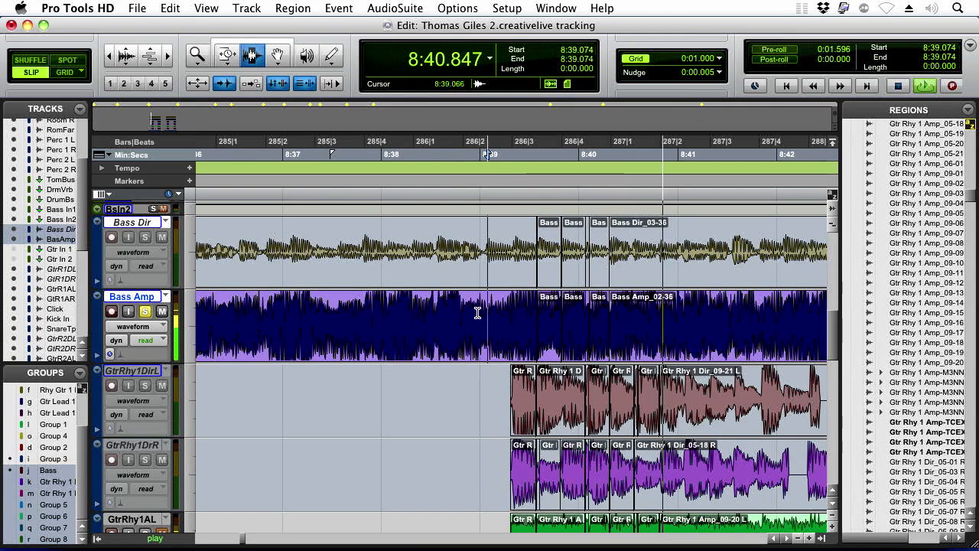
key("space")
Select the rhythm guitar direct and amp tracks from 8:38.935 to 8:40.732 and open Beat Detective.
left_click_drag(596, 277, 608, 303)
left_click_drag(484, 336, 644, 426)
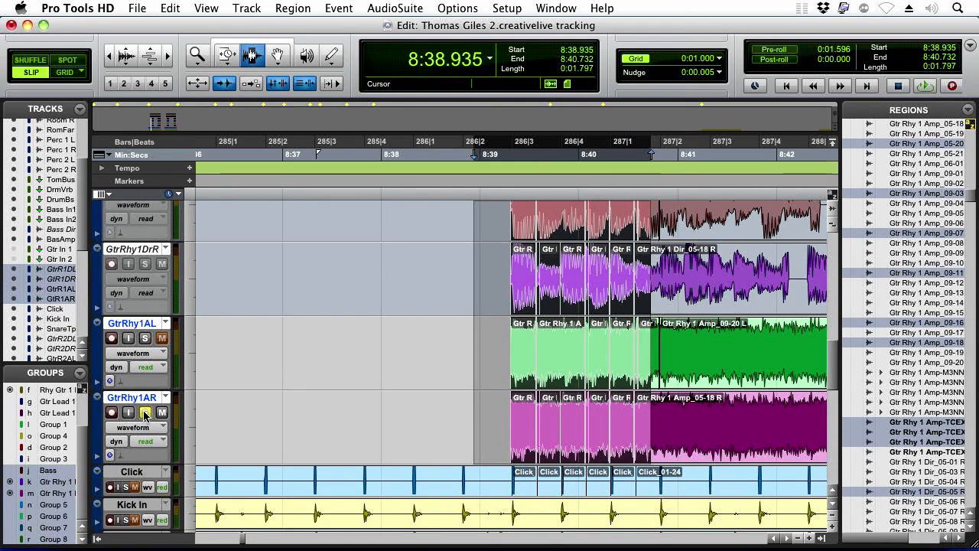
left_click(346, 7)
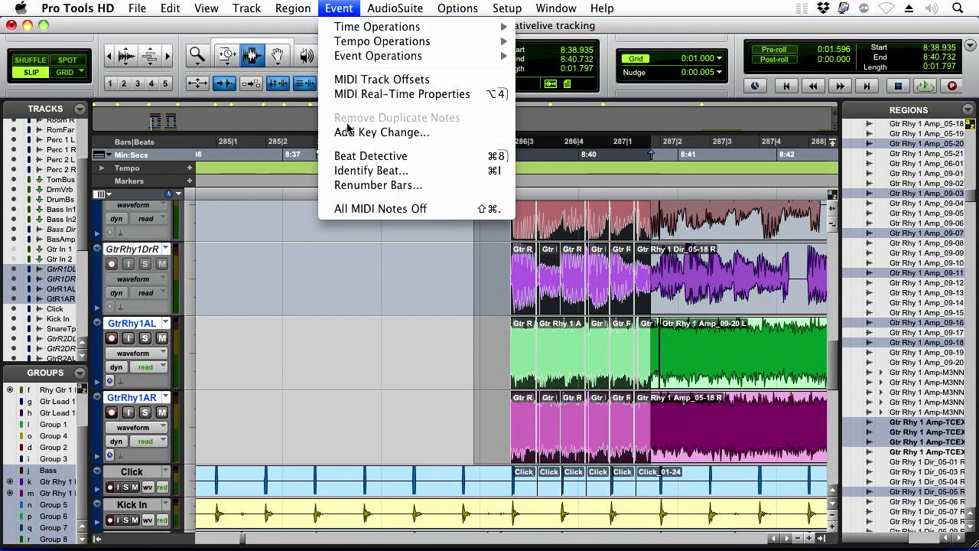
left_click(410, 157)
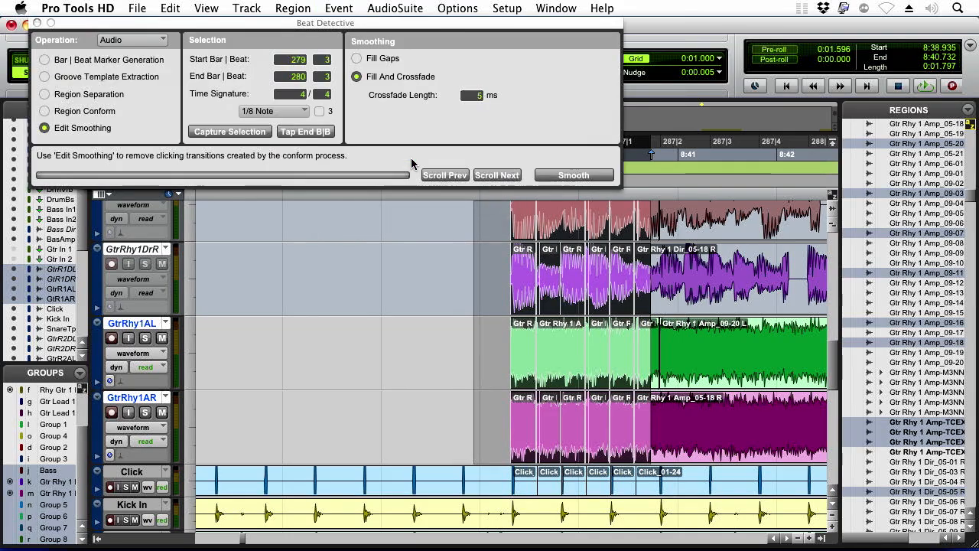
Select the bass direct and amp range from 8:38.865 to 8:40.306, covering the edits near beat 286|4.
scroll(435, 278, "up", 5)
left_click_drag(435, 278, 610, 313)
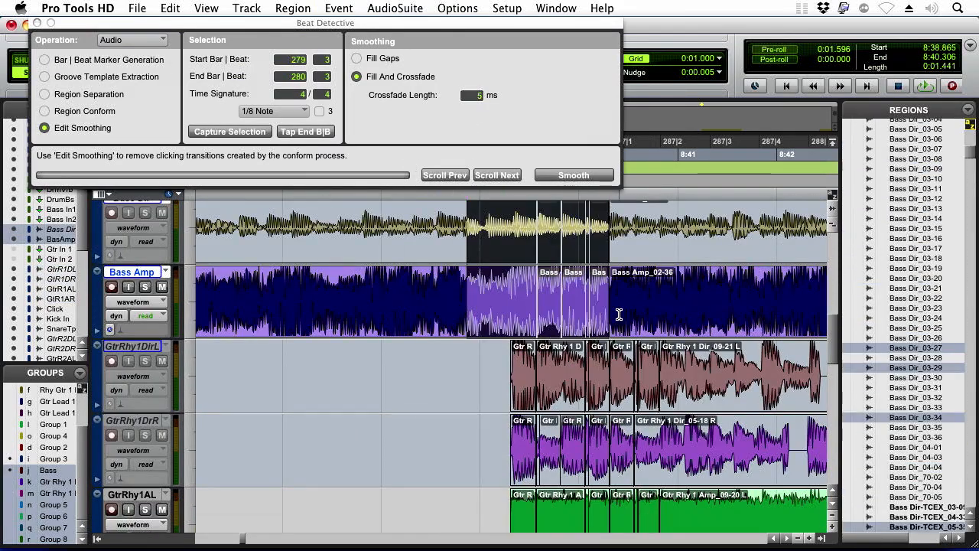
left_click_drag(539, 274, 665, 281)
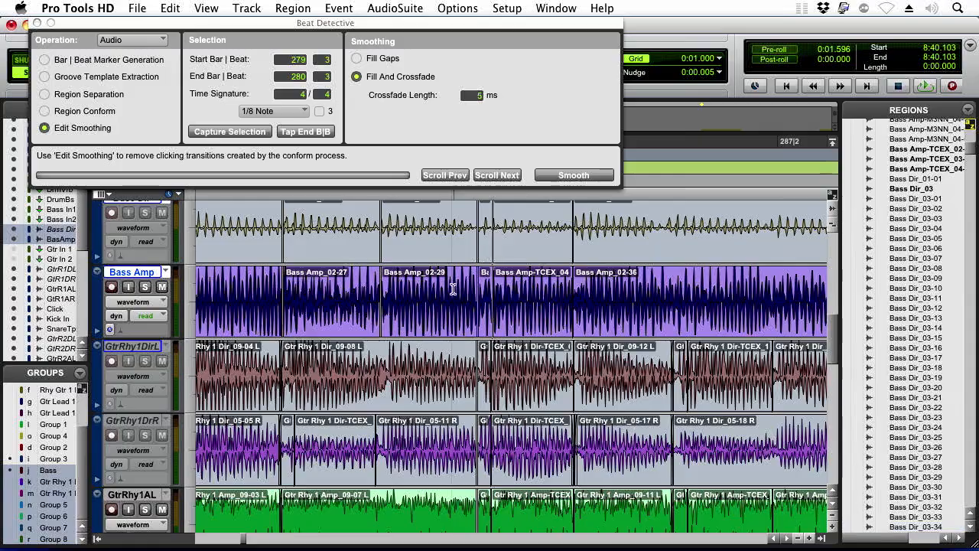
Remove the time-stretched bass piece before beat 287|1 and extend the preceding short region over it with the Standard Trim tool.
scroll(547, 419, "up", 5)
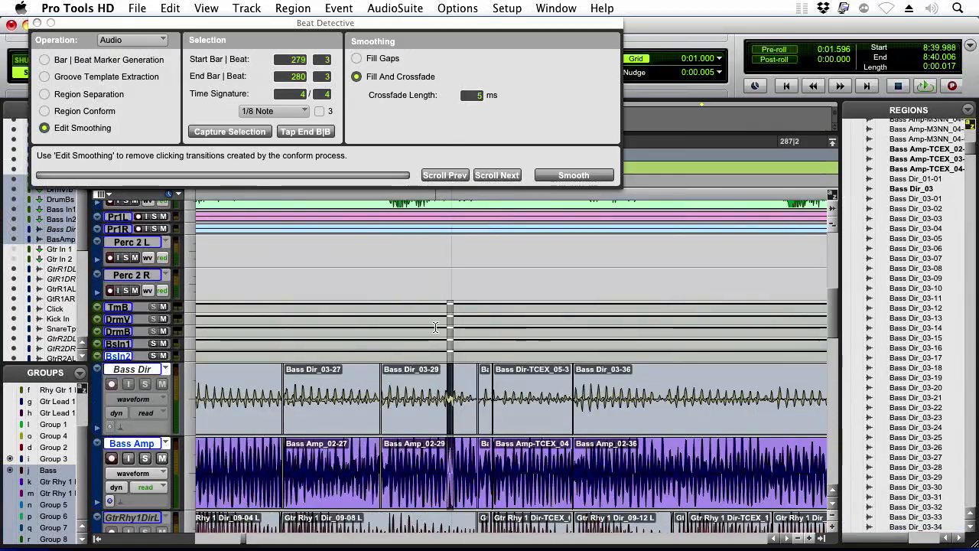
double_click(525, 411)
key("super+]")
key("super+]")
double_click(697, 419)
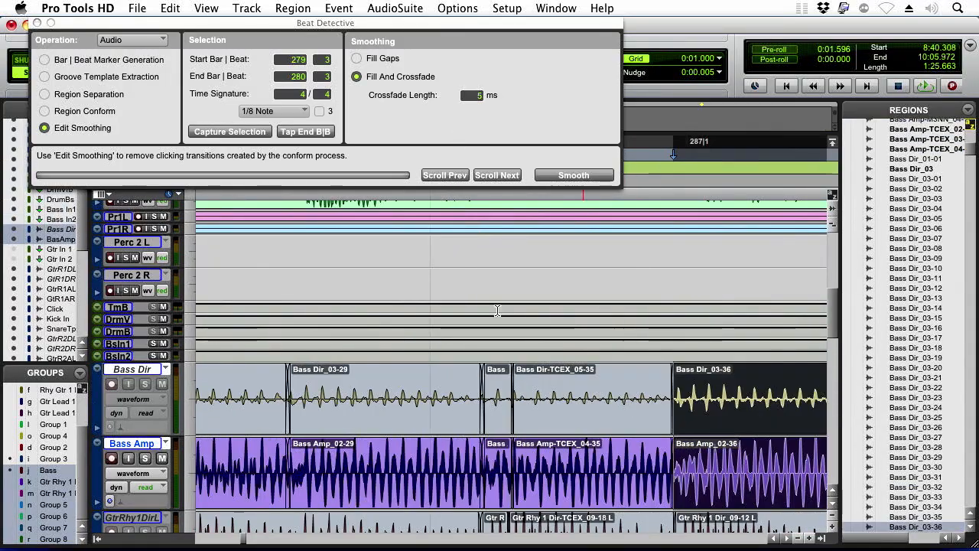
left_click_drag(306, 22, 682, 22)
left_click(239, 56)
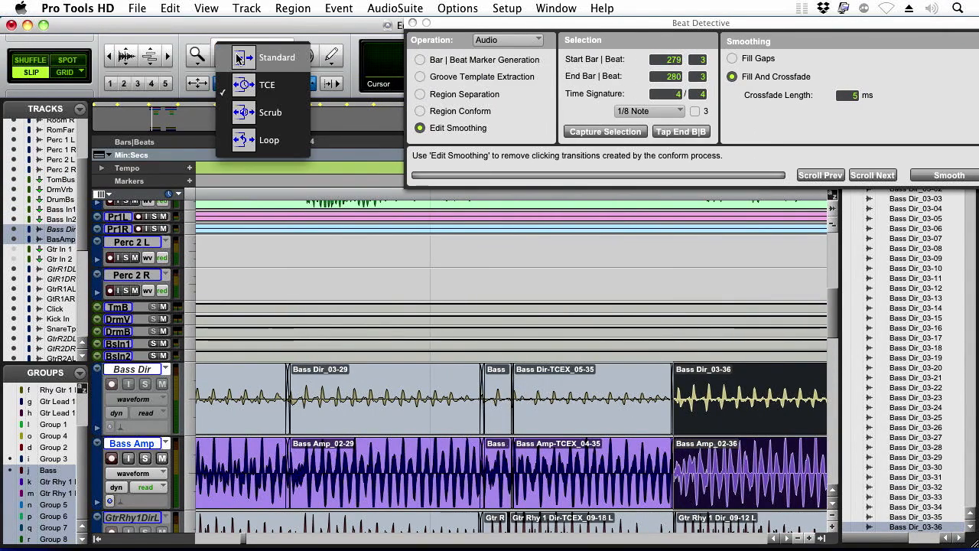
left_click(239, 58)
left_click_drag(507, 413, 660, 419)
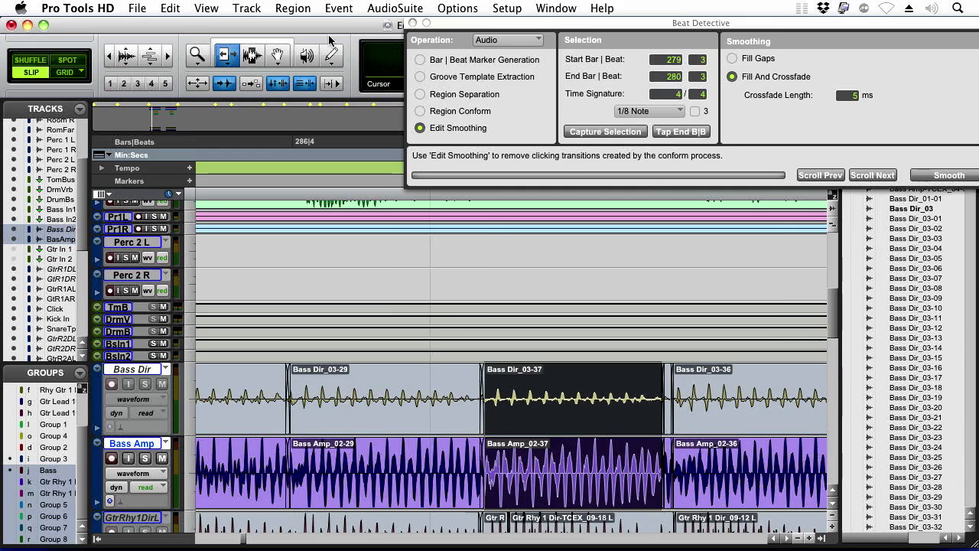
Fill the small bass gap before beat 287|1 and smooth both edits with Fill And Crossfade at 5 ms.
left_click(252, 56)
left_click(669, 418)
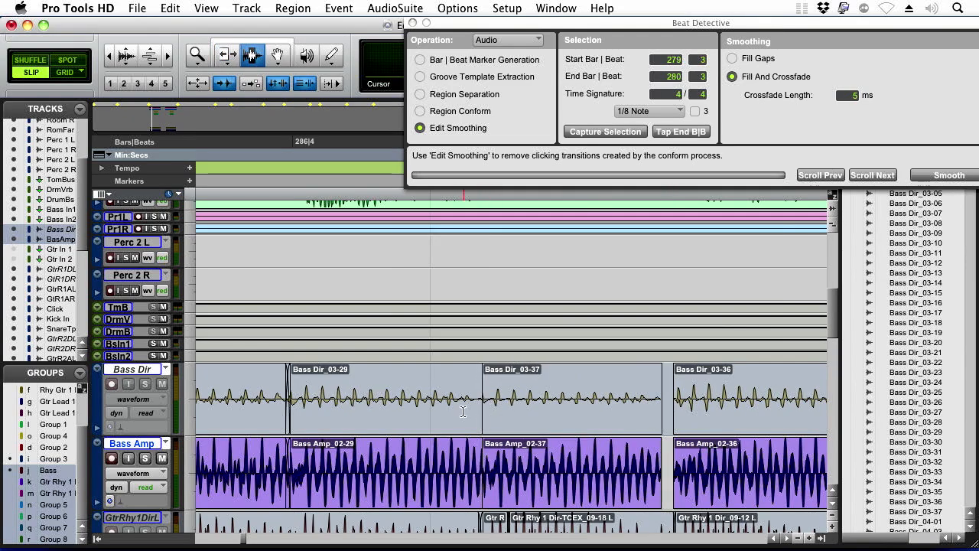
left_click_drag(463, 413, 686, 413)
left_click(948, 175)
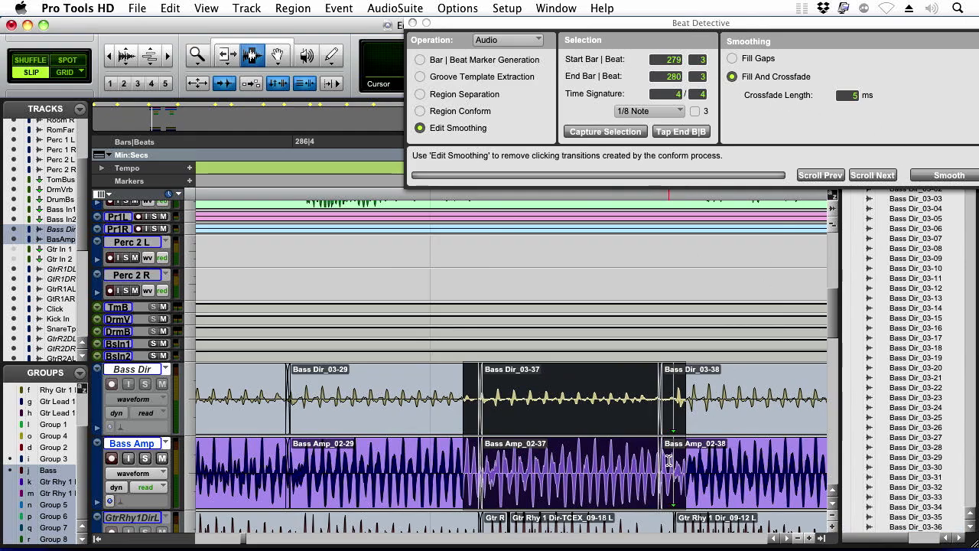
Examine the filled transition before beat 287|1 up close on the Bass Dir and Bass Amp tracks.
left_click(668, 460)
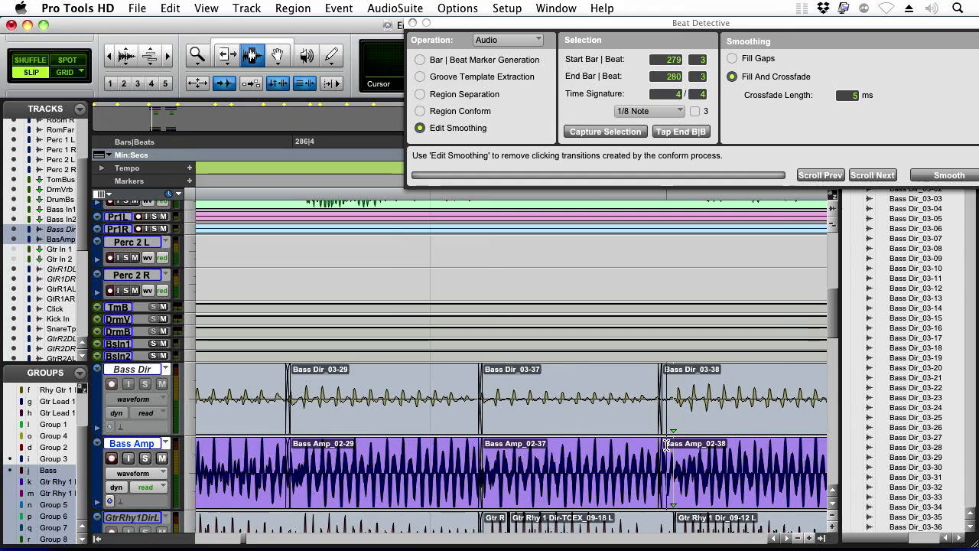
key("t")
key("t")
key("t")
key("r")
key("r")
left_click(540, 437)
key("r")
key("t")
key("t")
Try to cover the bass crossfade by duplicating the short waveform section immediately before it on both bass tracks.
left_click_drag(485, 417, 417, 434)
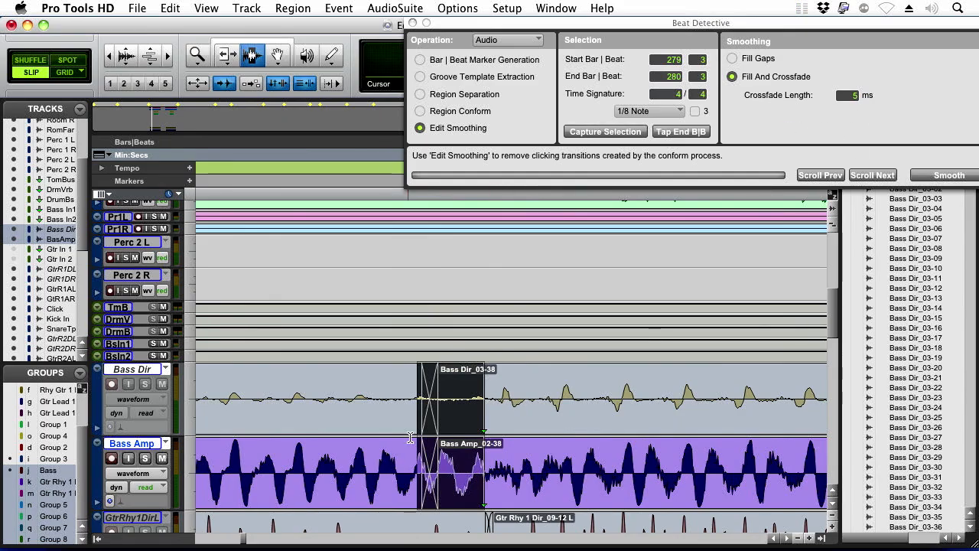
left_click(414, 430)
left_click_drag(483, 402, 464, 426)
left_click_drag(413, 402, 432, 425)
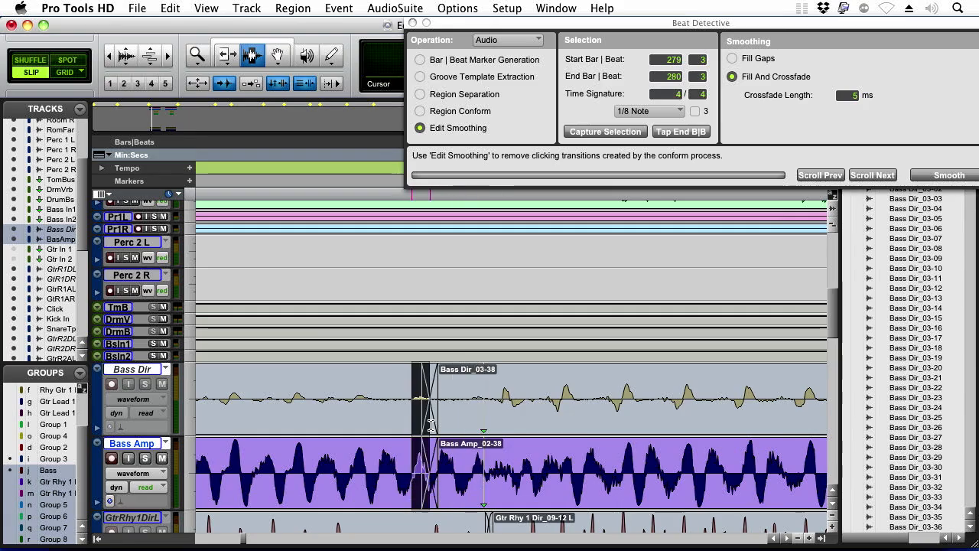
left_click_drag(373, 406, 422, 428)
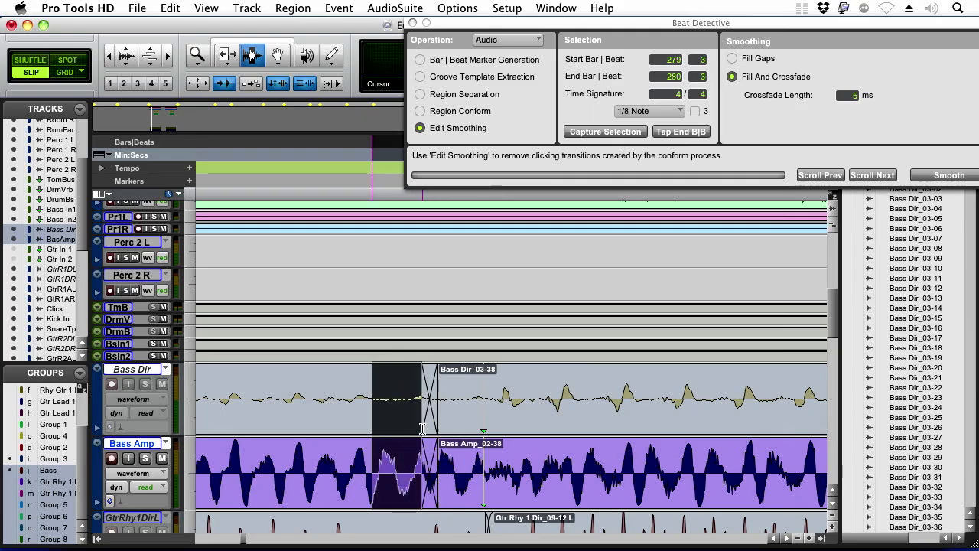
key("super+d")
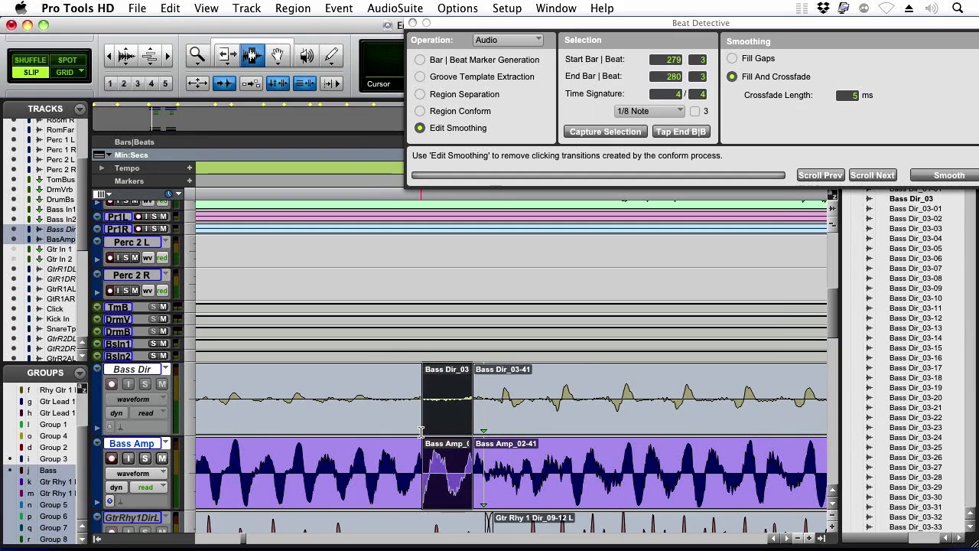
key("super+z")
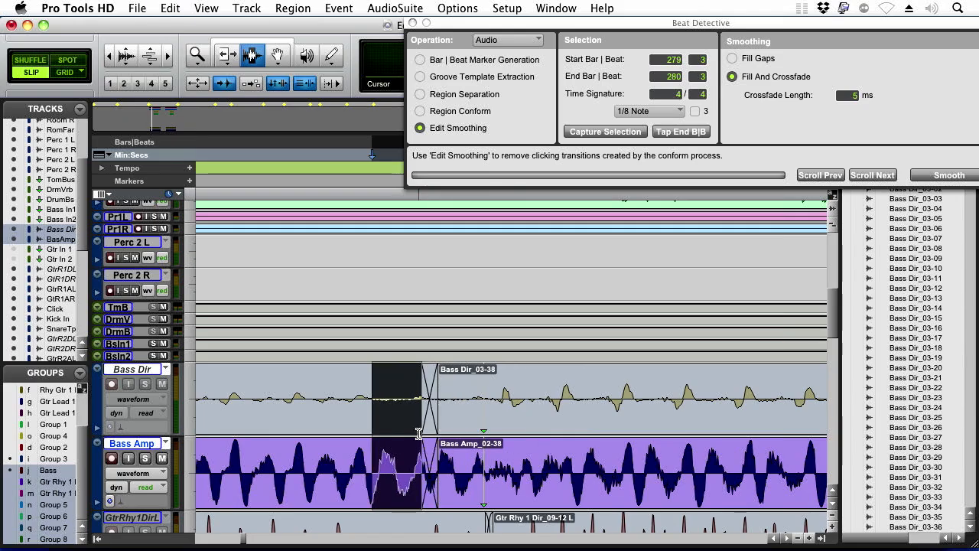
Try duplicating a short section of the Ride and Room L tracks just before the drum hit.
left_click(391, 429)
left_click_drag(505, 416, 428, 451)
left_click(461, 472)
key("r")
left_click_drag(500, 451, 517, 318)
left_click_drag(501, 378, 470, 389)
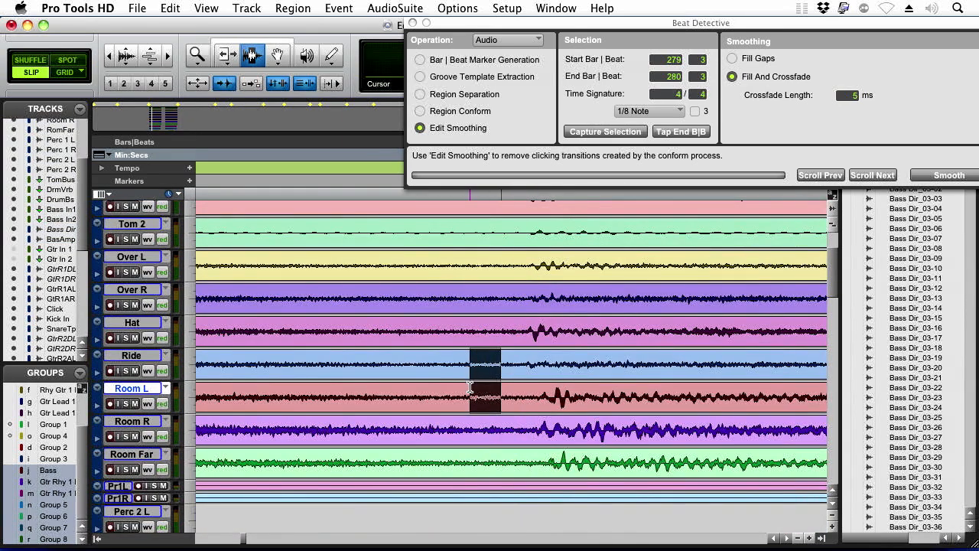
key("super+d")
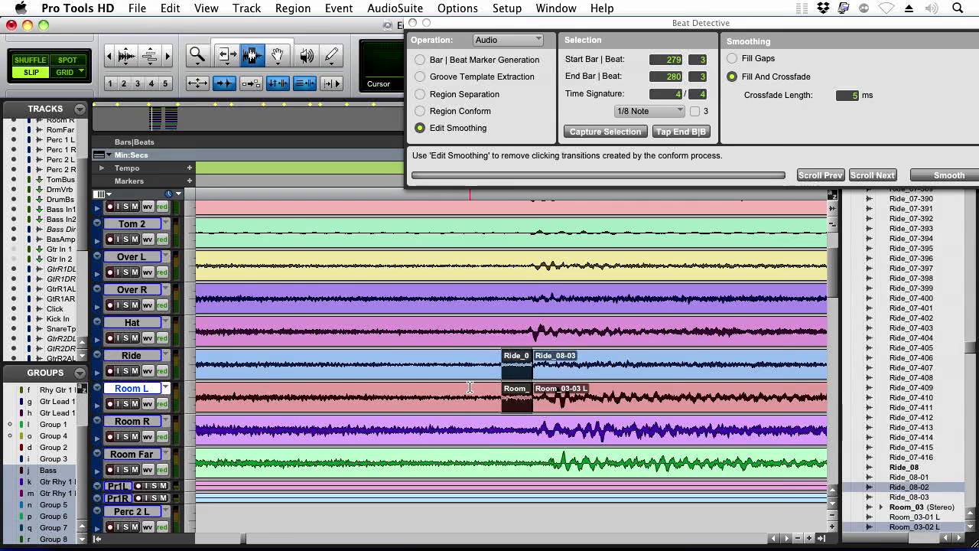
key("super+z")
Undo the Fill And Crossfade smoothing at the bass edit before beat 287|1.
left_click_drag(513, 409, 638, 497)
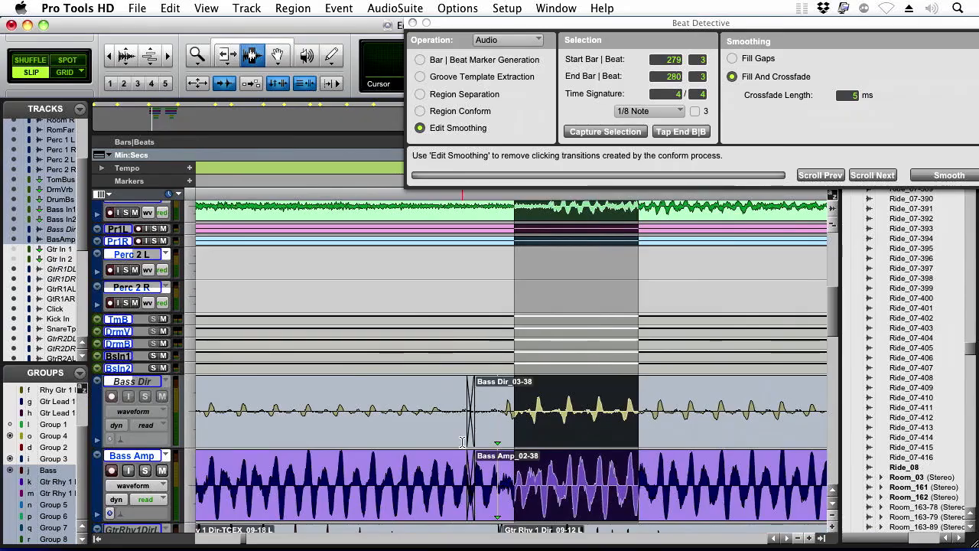
left_click(462, 442)
key("r")
key("r")
left_click_drag(502, 453, 535, 531)
left_click(502, 394)
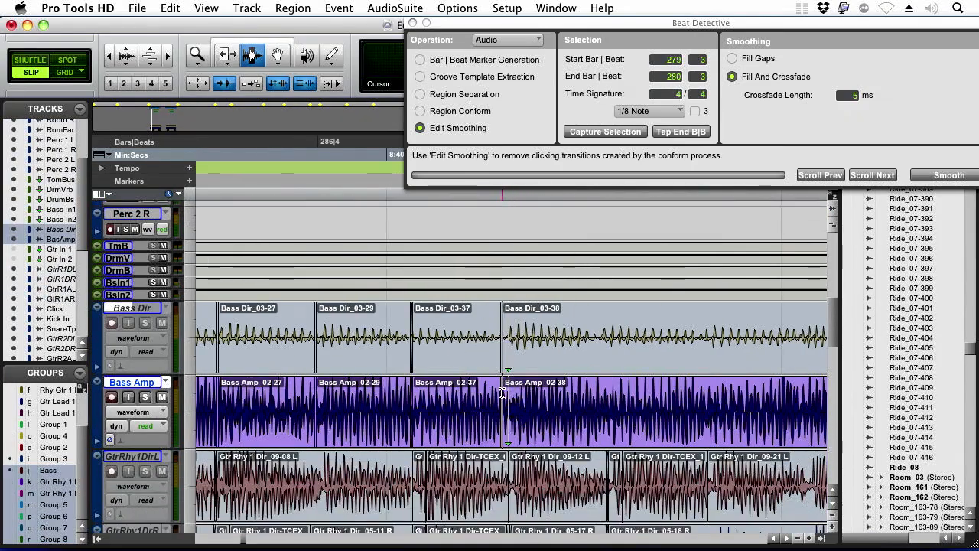
key("t")
key("t")
key("super+z")
key("super+z")
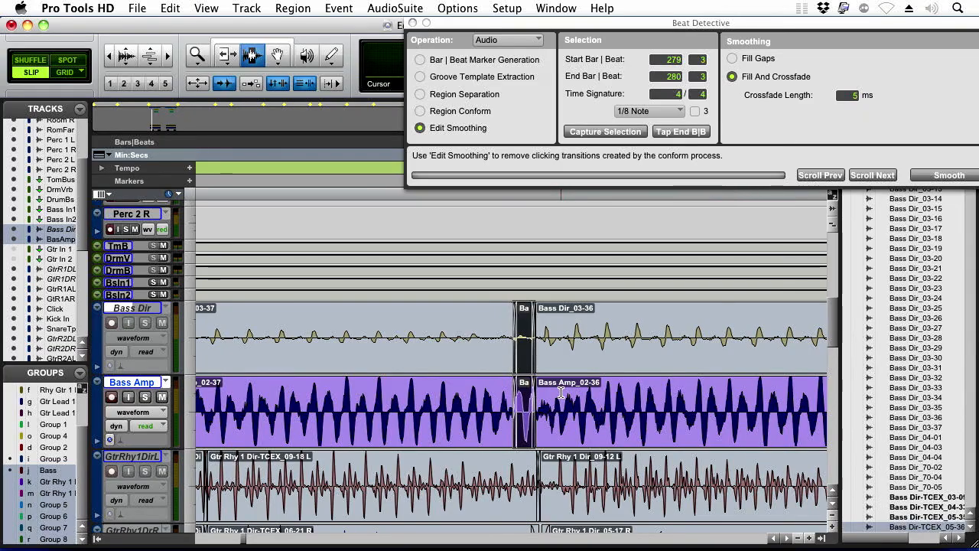
Examine the short bass piece before Bass Dir_03-36 against the neighbouring bass and rhythm guitar edits.
key("r")
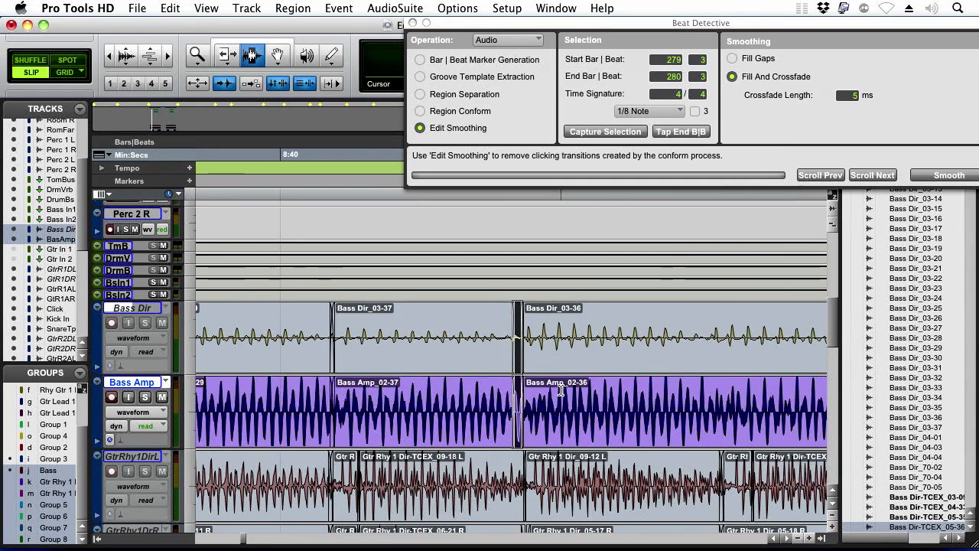
left_click(509, 392)
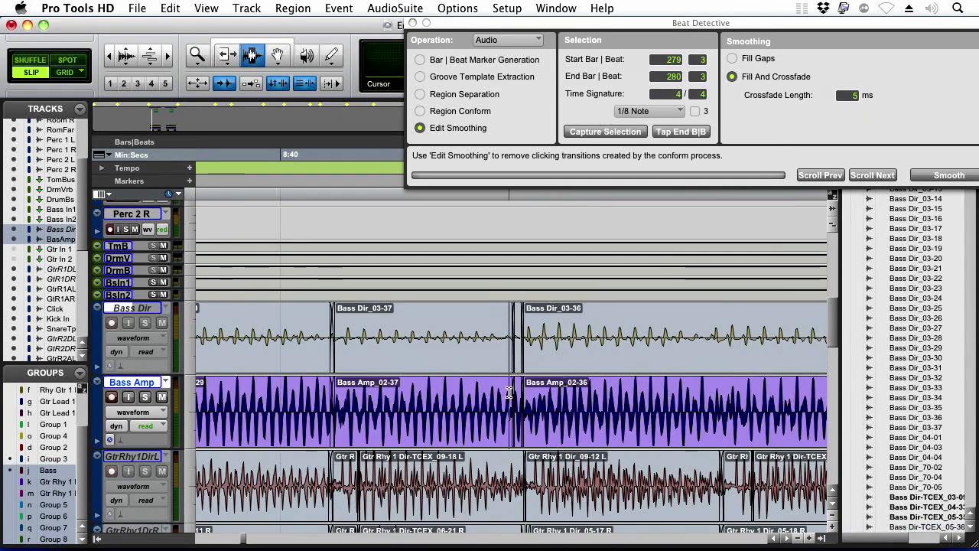
key("r")
key("r")
scroll(535, 344, "down", 5)
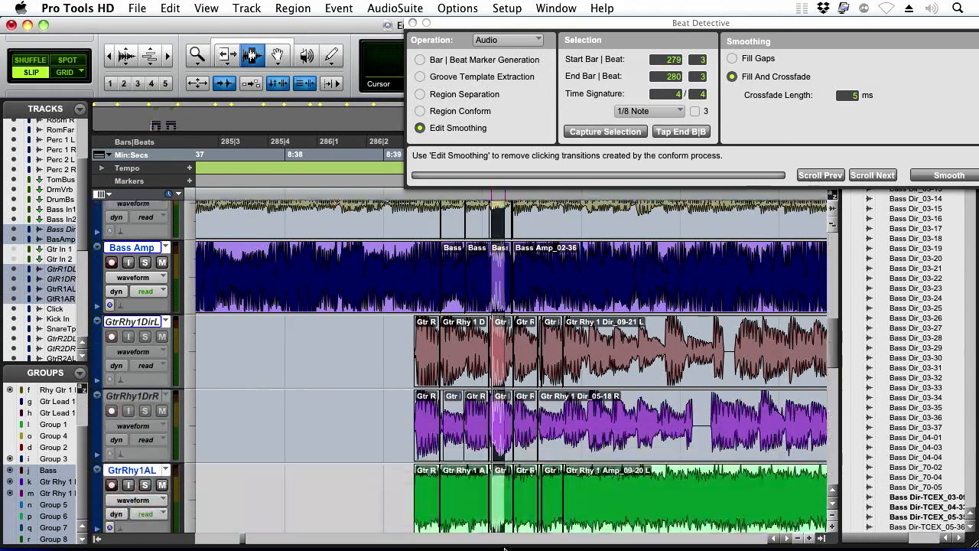
key("t")
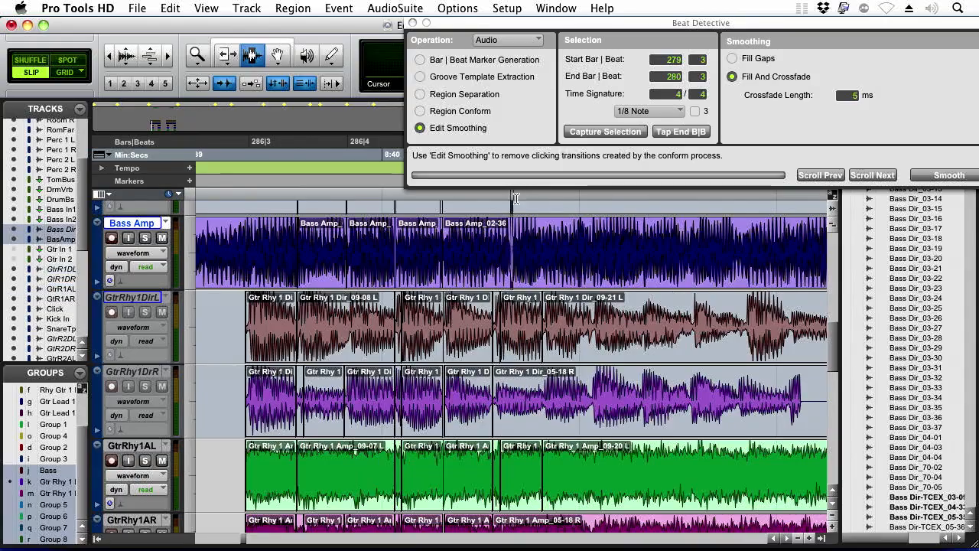
scroll(509, 258, "up", 2)
key("t")
key("t")
key("t")
scroll(482, 291, "up", 1)
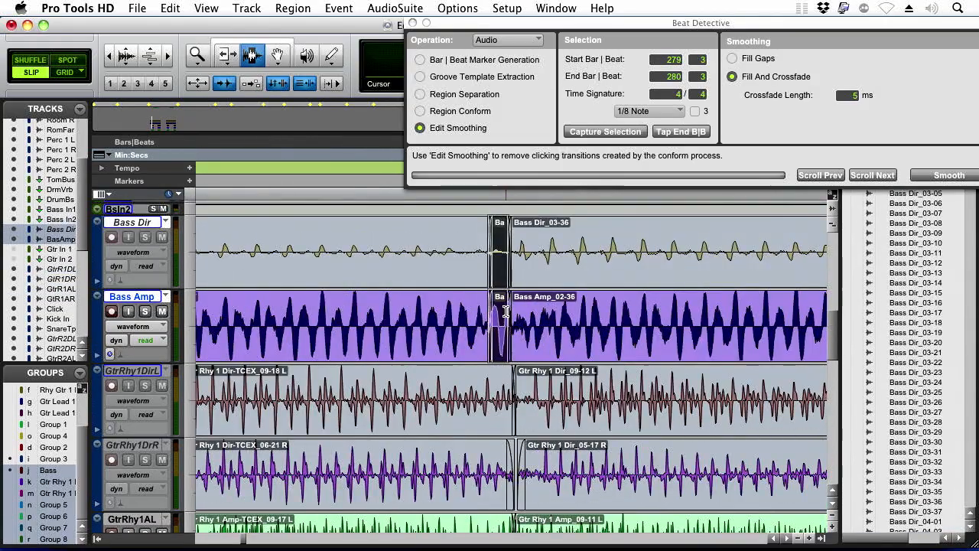
Remove the short bass piece before Bass Dir_03-36 and trim that region's start back over the gap on both bass tracks.
double_click(531, 276)
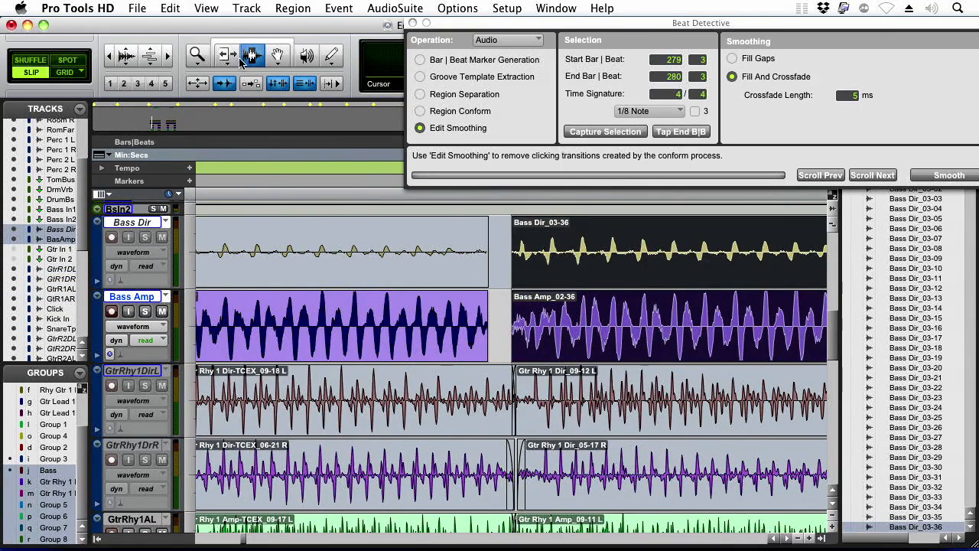
left_click_drag(561, 276, 493, 285)
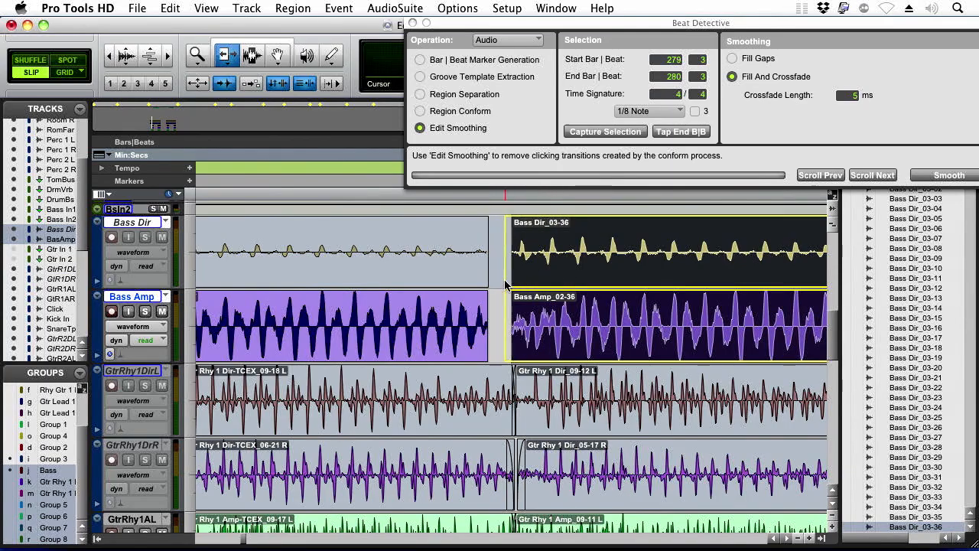
left_click_drag(432, 277, 447, 289)
Crossfade the new join ahead of beat 287|1 on the Bass Dir and Bass Amp tracks.
left_click(251, 55)
key("super+f")
left_click(591, 382)
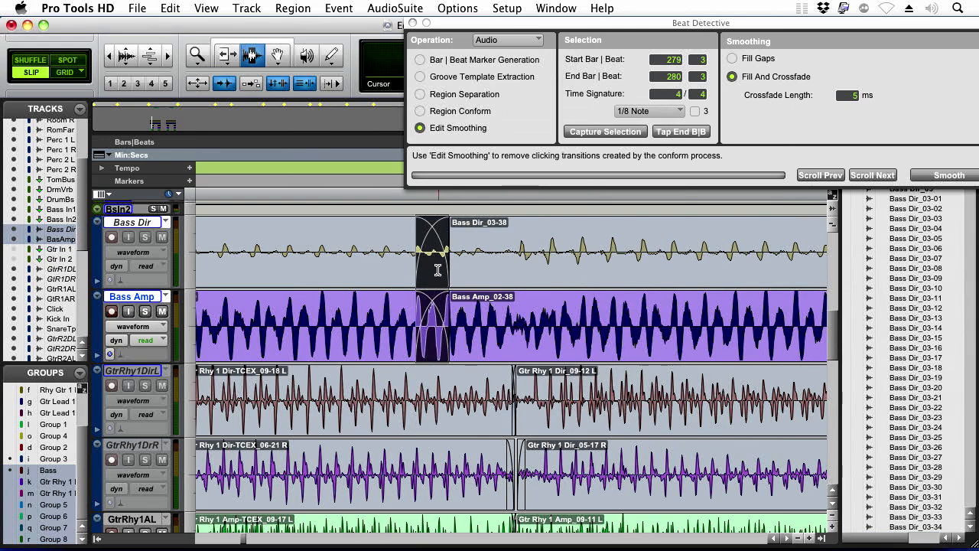
Inspect the waveform inside the new bass crossfade, and select the bass passages around the neighbouring edits.
left_click(434, 277)
key("super+bracketright")
key("super+bracketright")
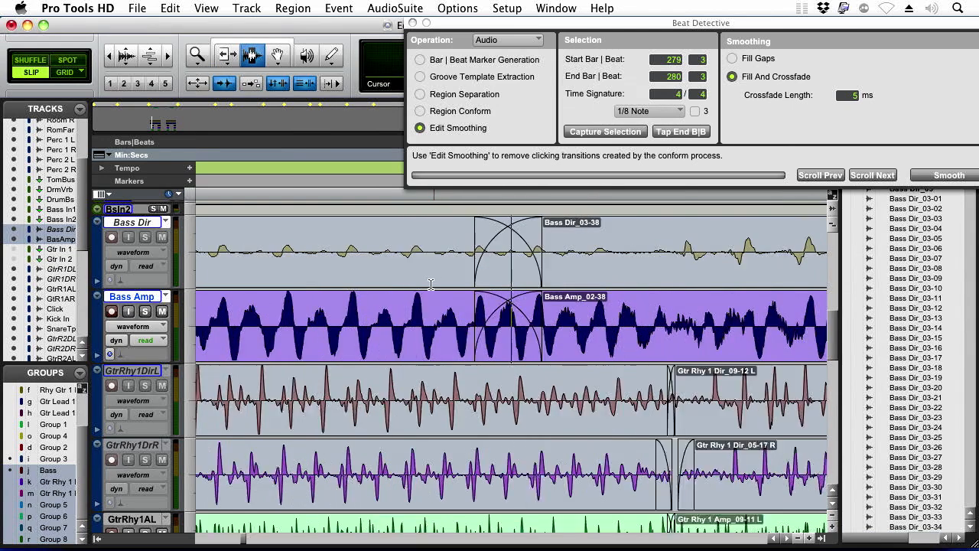
left_click_drag(551, 287, 498, 317)
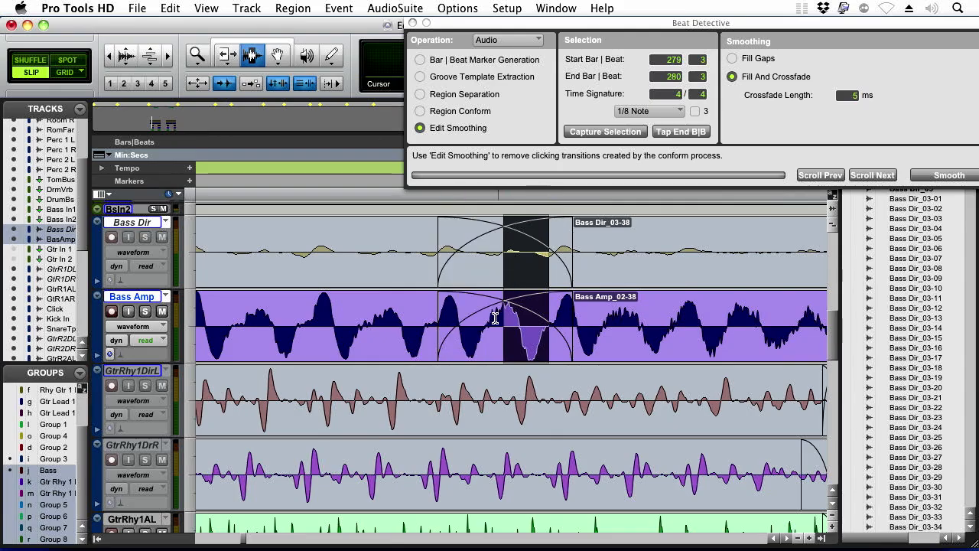
key("r")
key("r")
key("r")
key("r")
left_click_drag(439, 289, 545, 286)
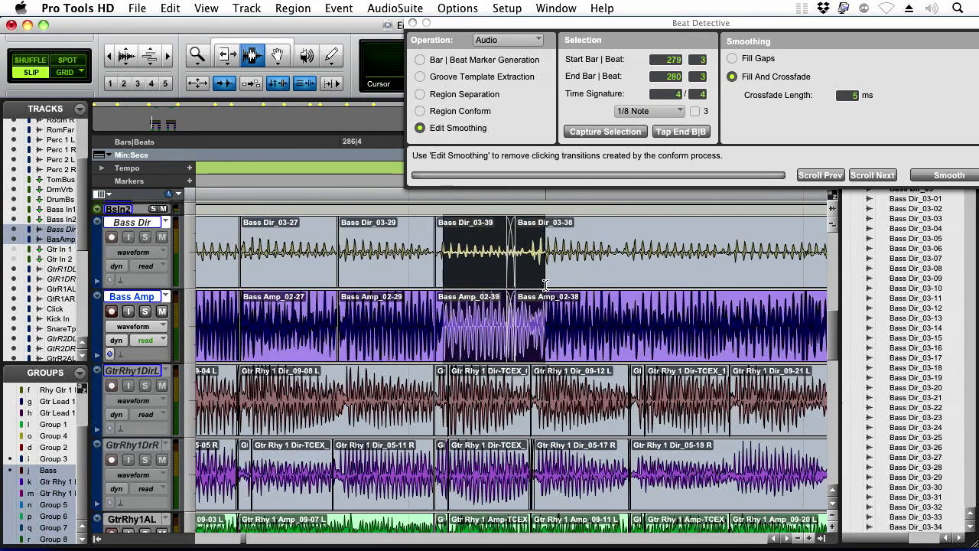
left_click_drag(424, 265, 463, 266)
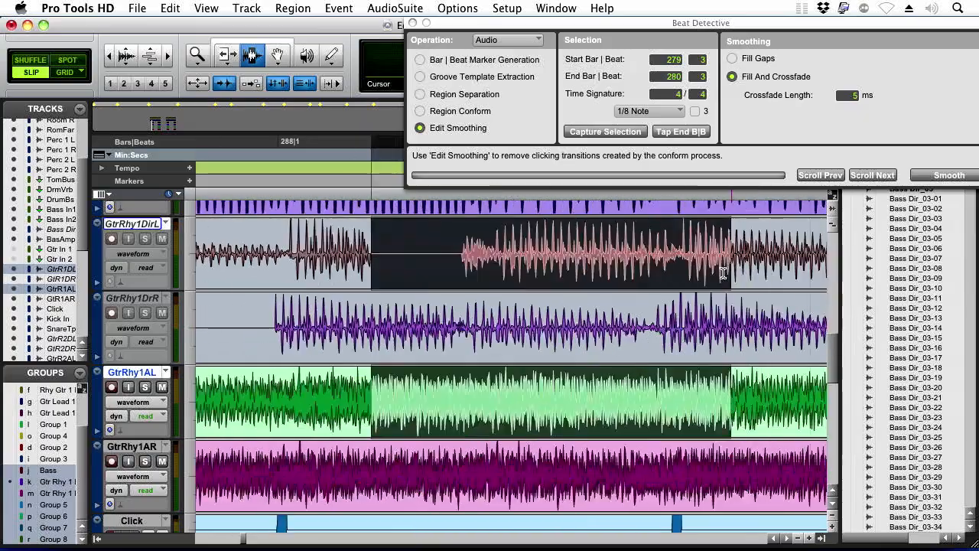
Select the guitar passage just after beat 288|1 on GtrRhy1DirL and GtrRhy1AL to check its silent gap.
left_click_drag(723, 273, 463, 280)
key("r")
key("r")
key("r")
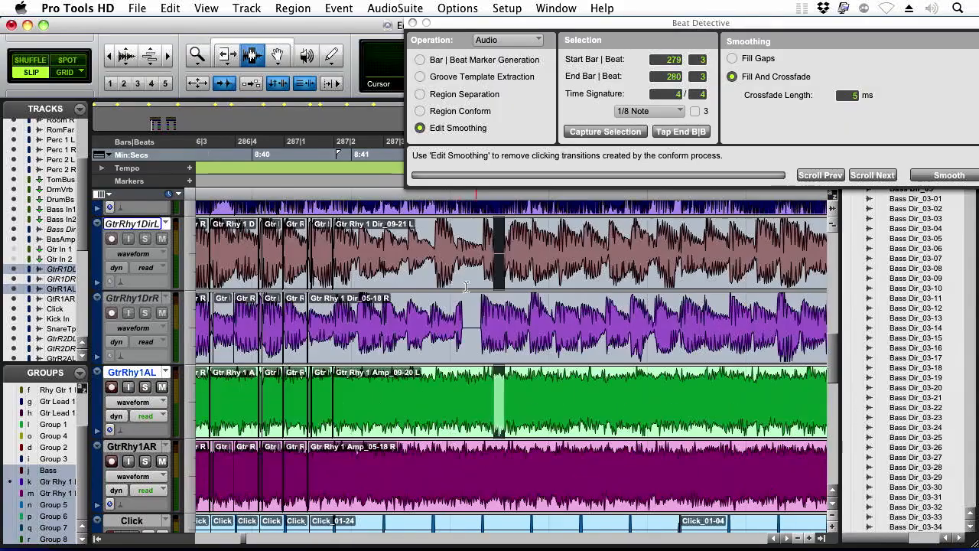
Select part of the silent gap just before beat 288|1 on GtrRhy1DrR and GtrRhy1AR.
left_click(483, 320)
key("r")
key("r")
key("r")
key("r")
key("t")
key("t")
key("t")
key("t")
key("t")
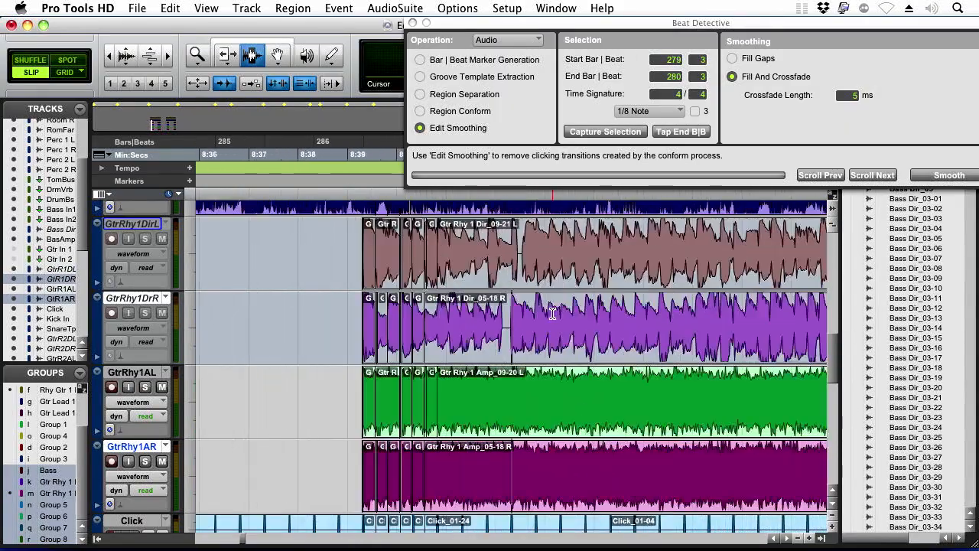
key("t")
key("t")
left_click_drag(512, 325, 429, 348)
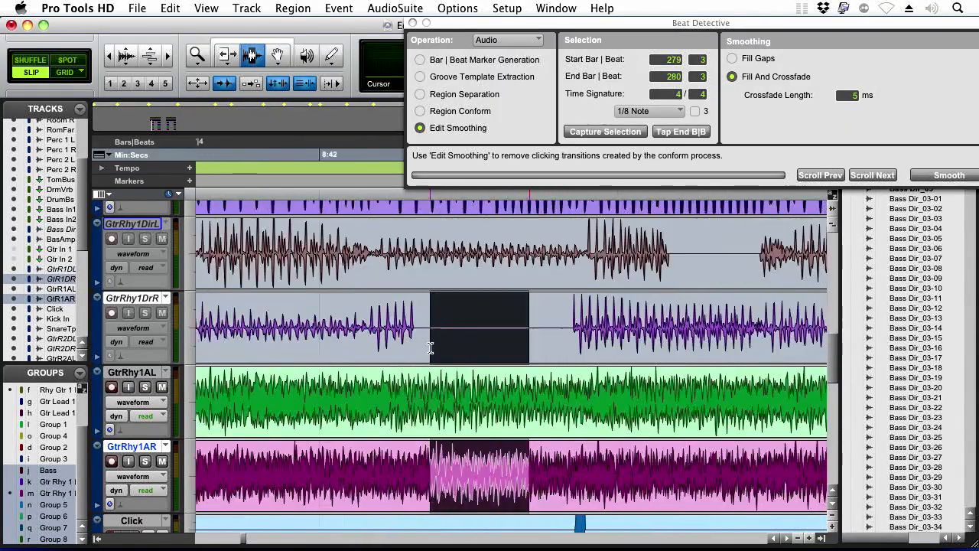
Survey the right rhythm guitar tracks around the gap and place the cursor just after it on GtrRhy1DrR.
key("r")
key("r")
key("r")
key("r")
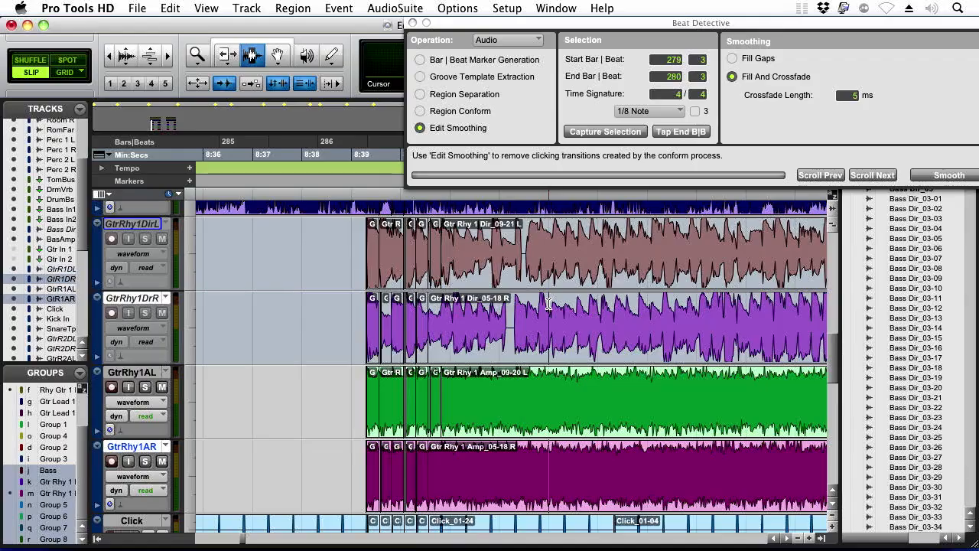
key("t")
left_click(549, 318)
key("r")
key("r")
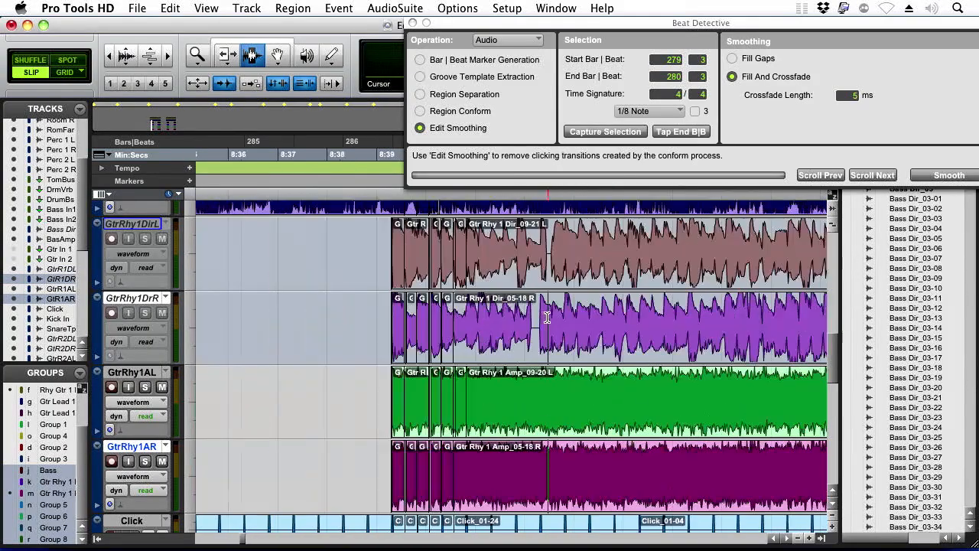
left_click_drag(428, 317, 613, 323)
left_click(544, 308)
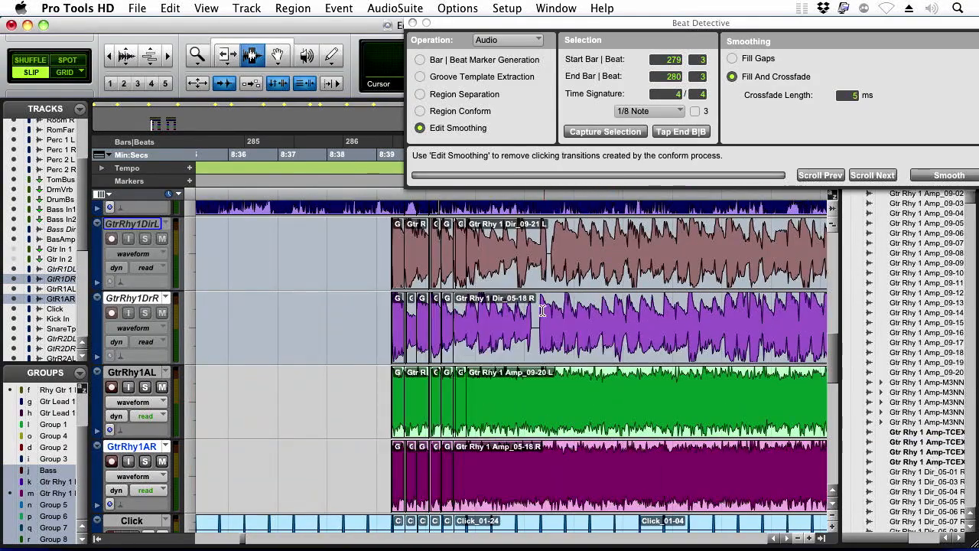
Select the silent gap on GtrRhy1DrR and GtrRhy1AR for inspection, and place the cursor just before the gap.
mouse_move(533, 304)
left_mouse_down()
mouse_move(542, 306)
mouse_move(528, 322)
mouse_move(537, 321)
left_mouse_up()
left_click(506, 288)
key("t")
key("t")
key("t")
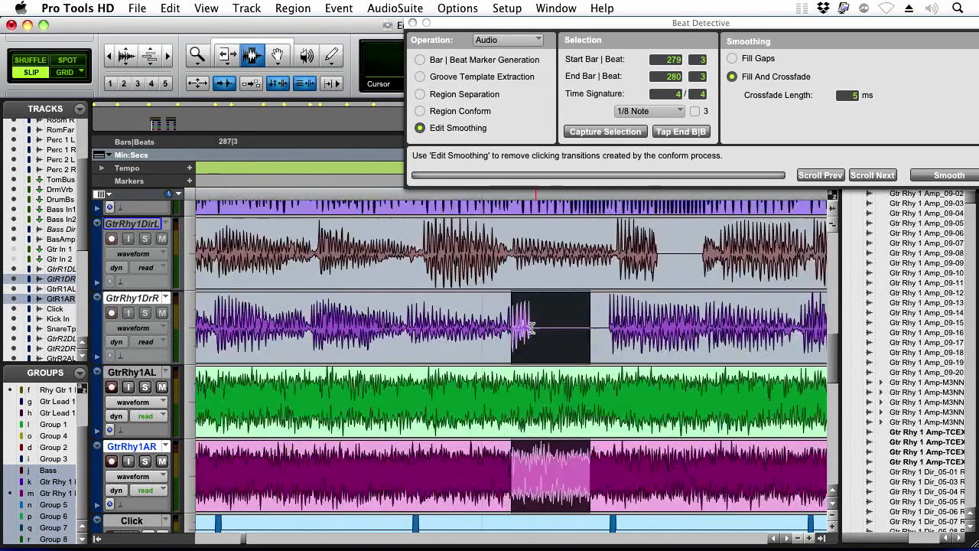
left_click_drag(525, 393, 637, 490)
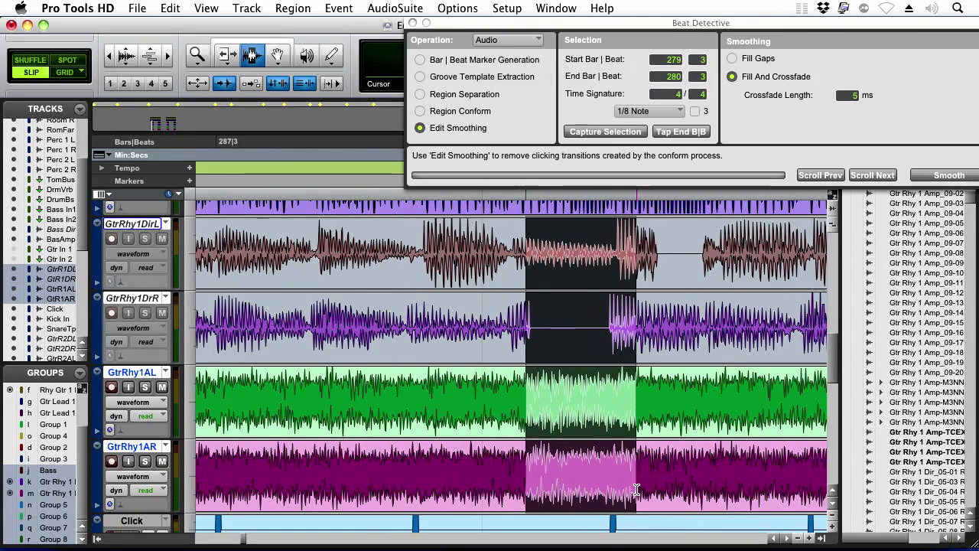
left_click_drag(523, 313, 610, 308)
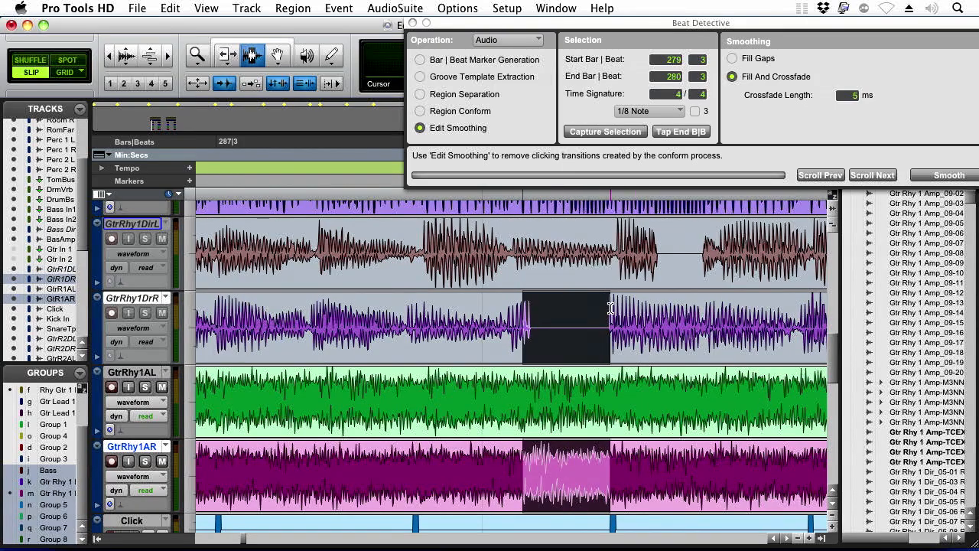
left_click(527, 320)
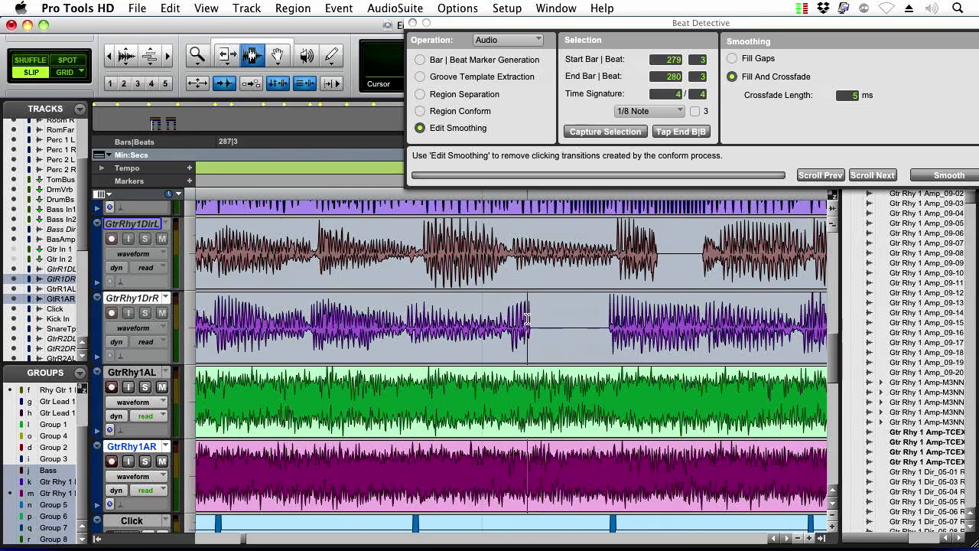
Compare the gaps in the left and right rhythm guitar direct tracks with the surrounding audio.
key("r")
left_click_drag(540, 321, 561, 323)
left_click(561, 323)
key("r")
key("r")
scroll(535, 367, "up", 3)
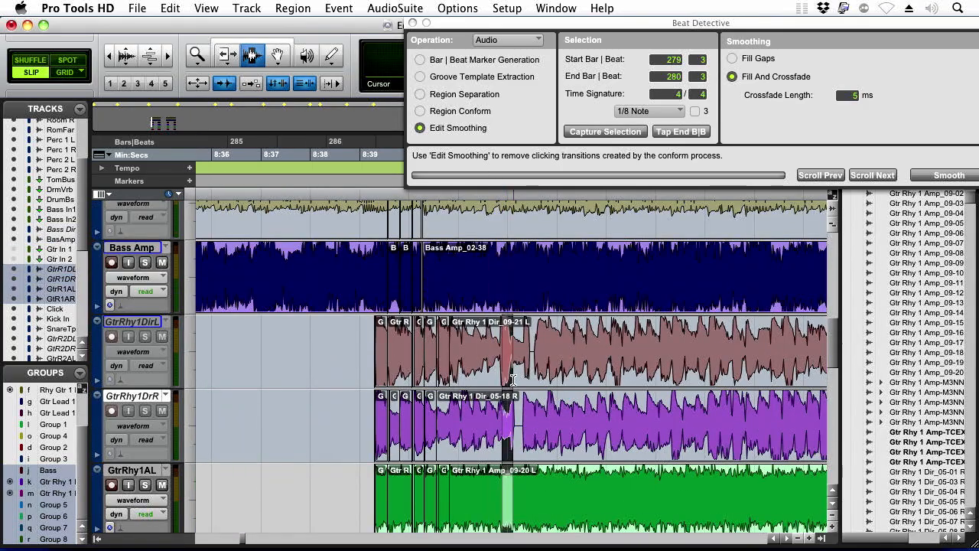
key("t")
key("t")
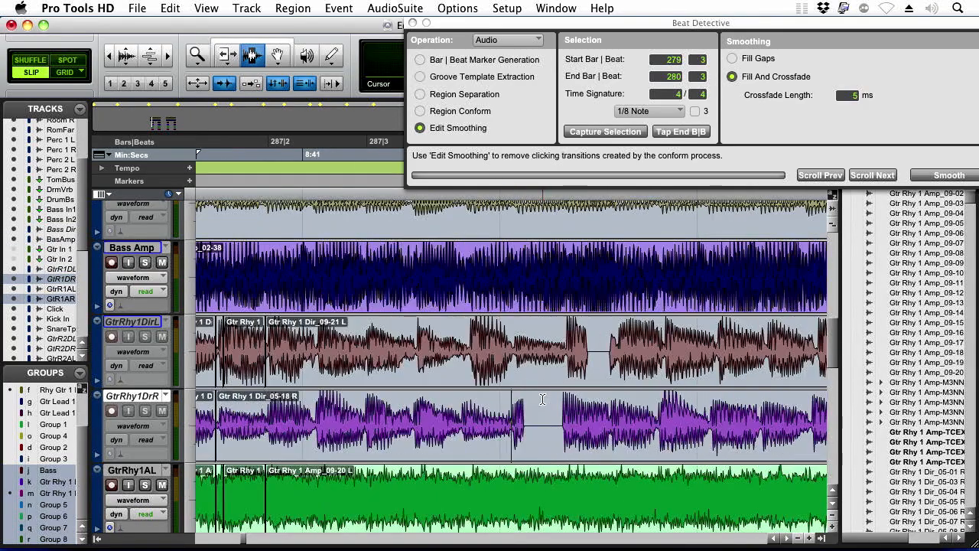
key("r")
key("r")
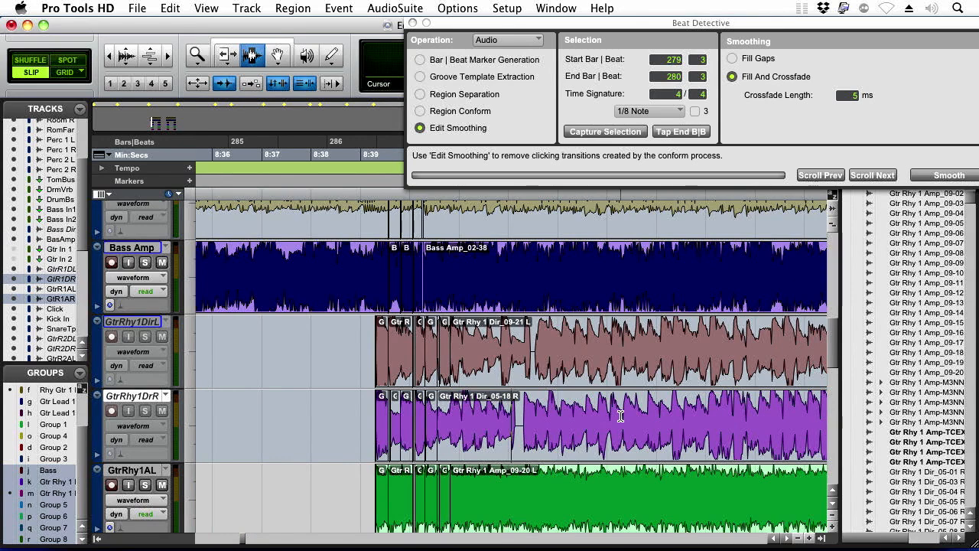
Review the edited rhythm guitar passages together with Bass Dir and Bass Amp across a wider stretch of the timeline.
left_click(559, 430)
left_click(552, 346)
key("r")
key("r")
left_click_drag(538, 364, 598, 245)
key("r")
left_click_drag(541, 265, 520, 302)
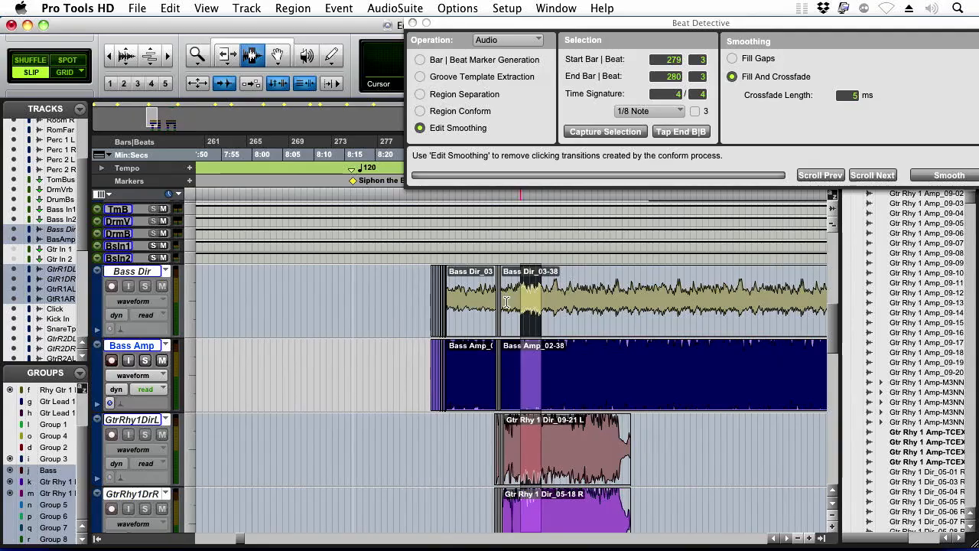
left_click(505, 303)
key("r")
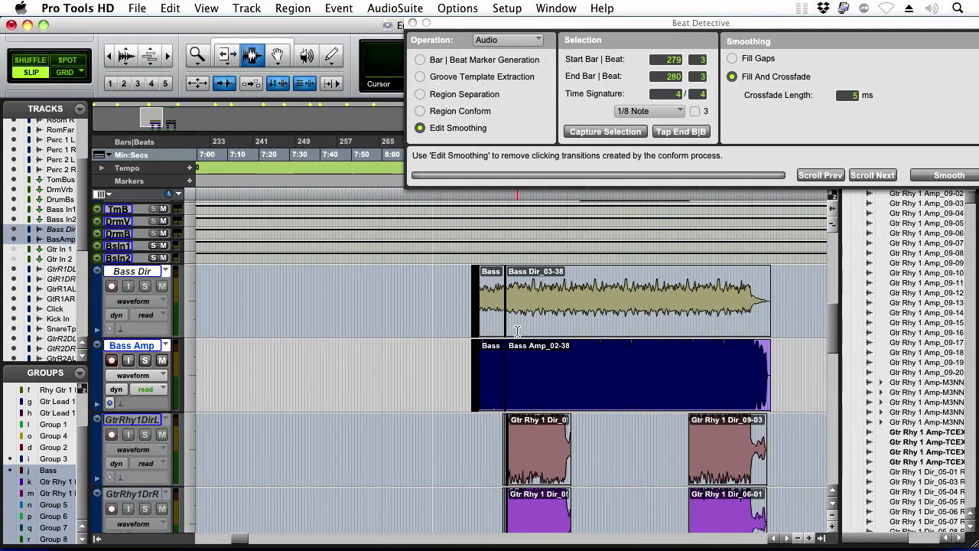
key("r")
Locate the start of the lead guitar 1 regions near 286|3 and select a short passage just inside them.
scroll(597, 444, "down", 10)
left_click_drag(554, 377, 599, 456)
key("t")
left_click_drag(158, 386, 302, 474)
key("t")
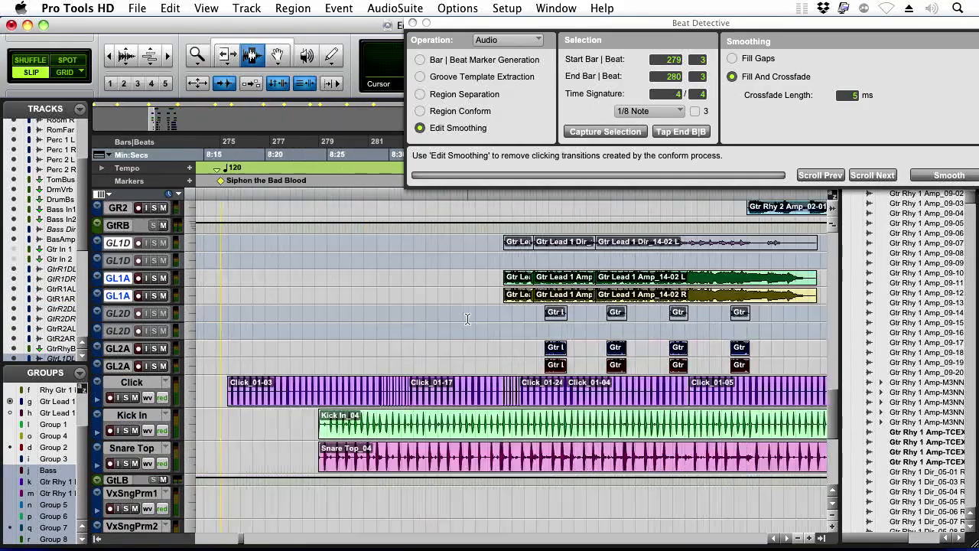
key("t")
key("t")
left_click(518, 285)
key("t")
key("t")
left_click_drag(373, 285, 423, 286)
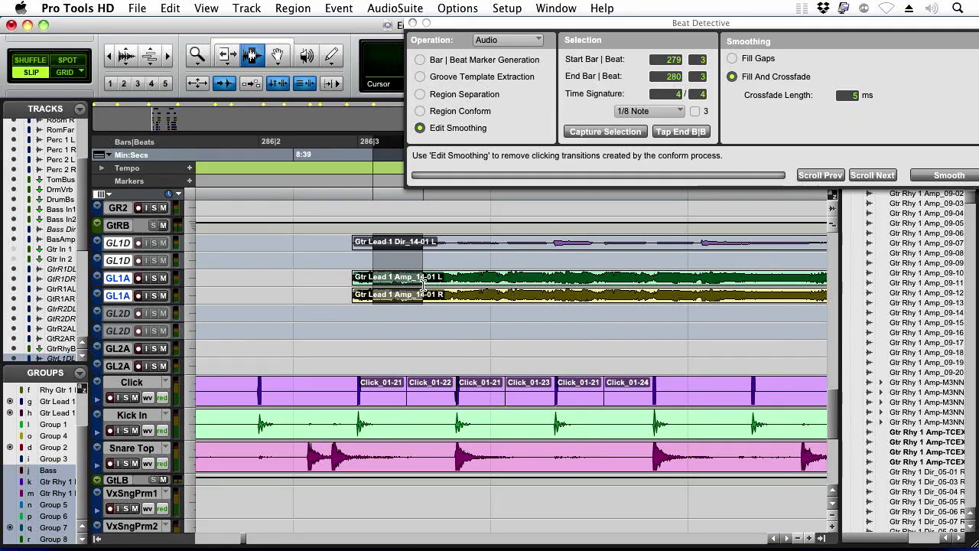
Resize the four lead guitar 1 direct and amp tracks to a compact height that still shows their waveforms.
left_click(174, 287)
left_click(196, 307)
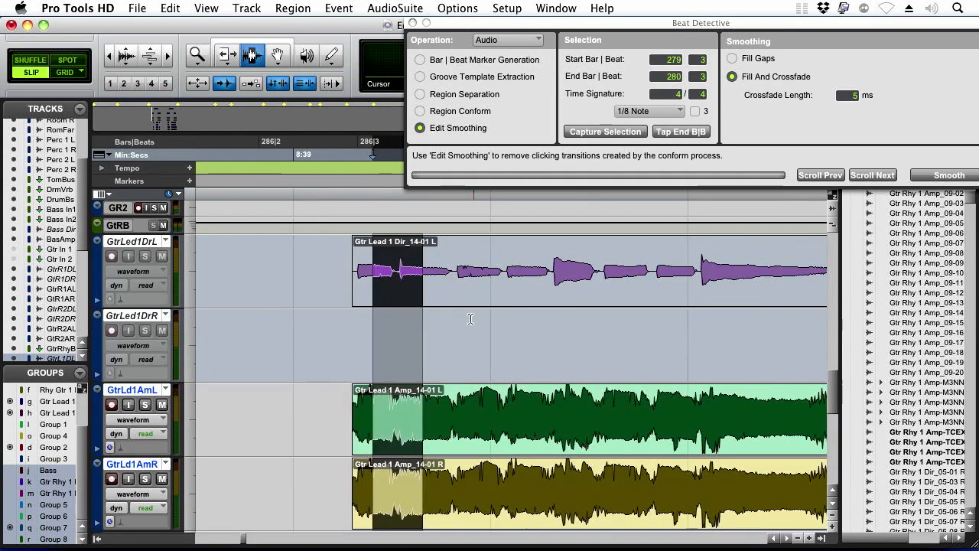
left_click_drag(385, 275, 391, 330)
left_click(193, 341)
left_click(218, 344)
Compare the first lead guitar 1 note with the click hit at 286|3.
left_click(375, 503)
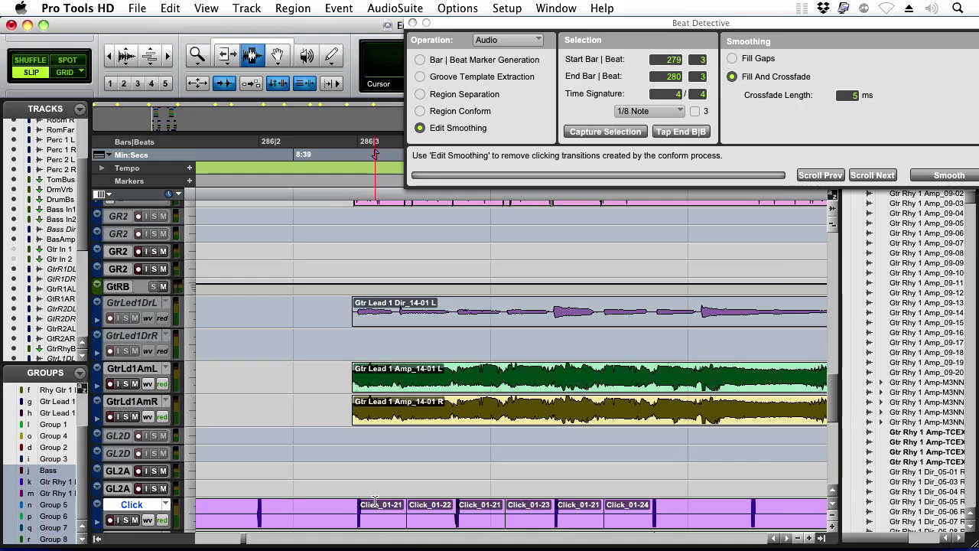
key("t")
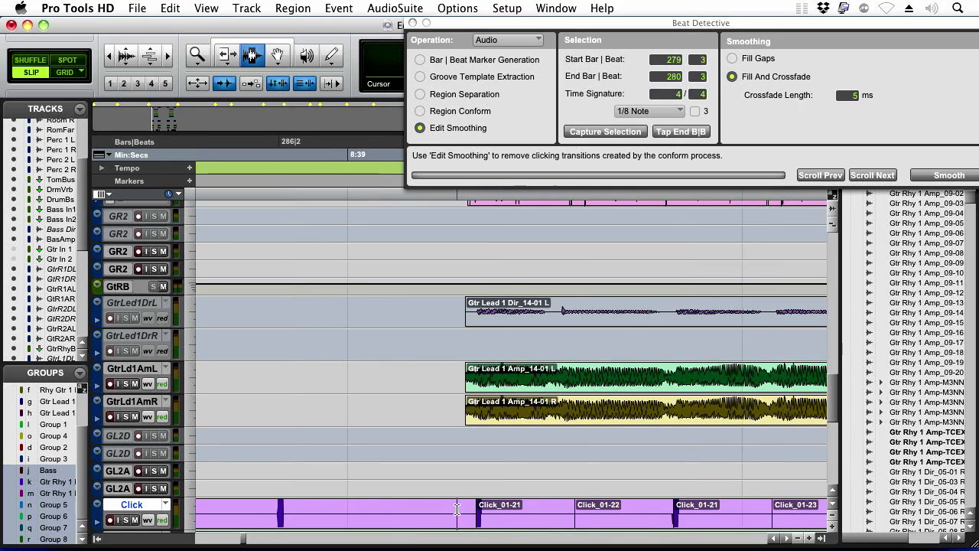
left_click(488, 329)
key("t")
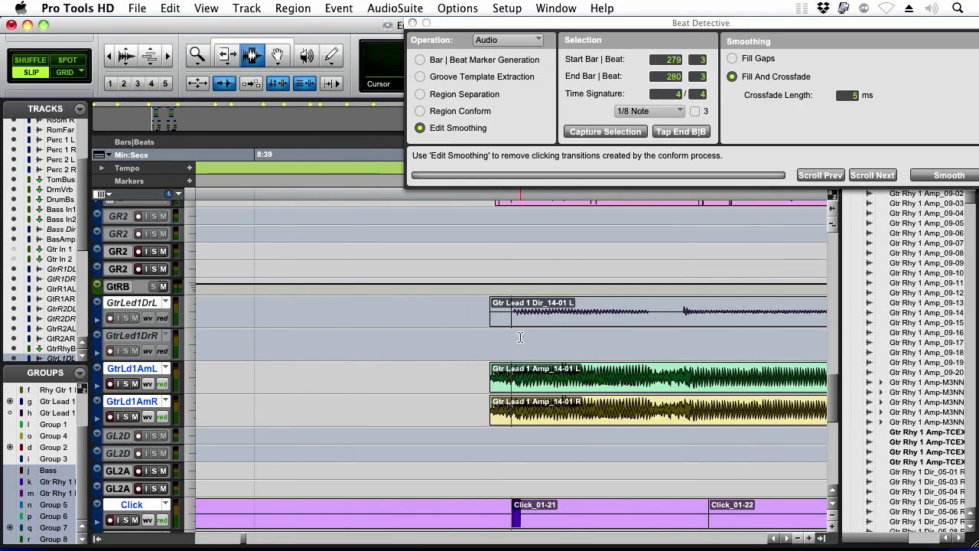
Separate the lead guitar 1 direct and amp regions just before the second note, and select the regions after the cut.
left_click(657, 317)
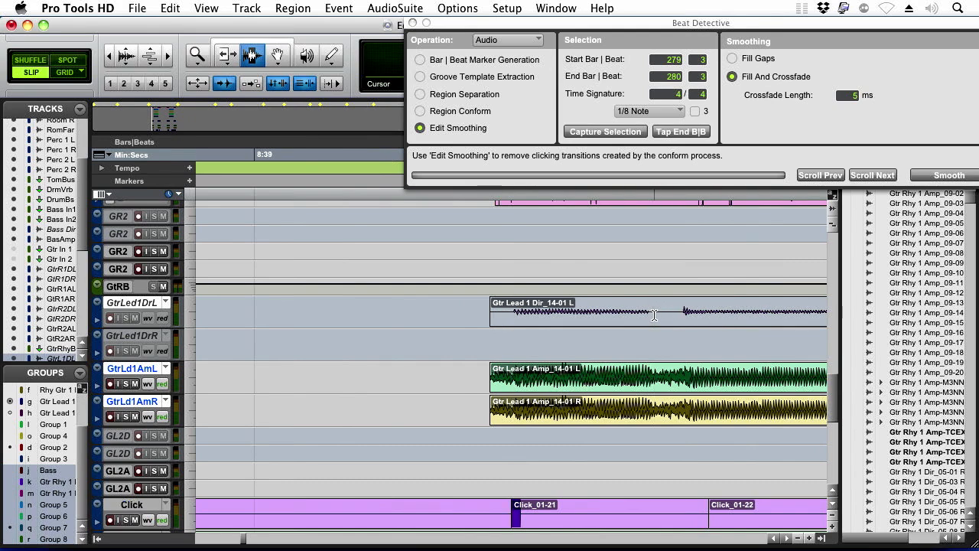
key("b")
left_click(699, 512)
key("Tab")
left_click_drag(695, 323, 682, 337)
double_click(666, 314)
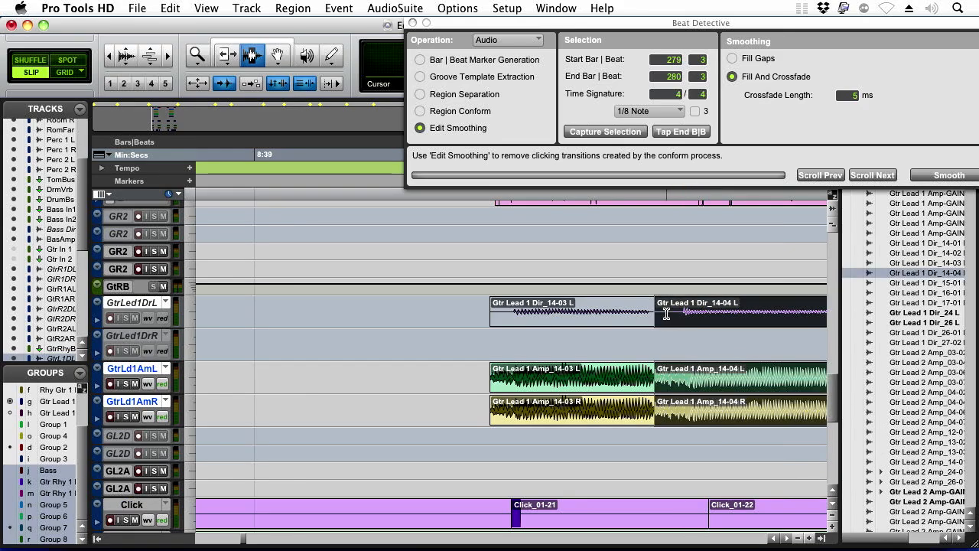
Nudge the selected lead guitar 1 regions later to line up the second note with the start of Click_01-22.
scroll(650, 314, "right", 3)
key("KP_Add")
key("KP_Add")
key("KP_Add")
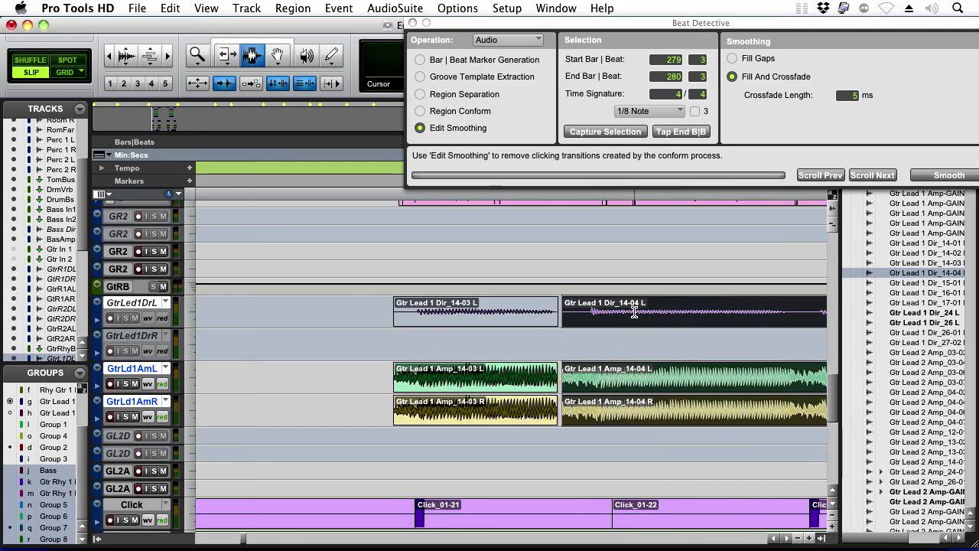
left_click(594, 505)
key("Tab")
left_click(644, 401, "shift")
key("super+z")
Separate the lead guitar 1 regions just before the third note and nudge the regions after the cut earlier.
left_click_drag(563, 322, 513, 319)
scroll(708, 339, "right", 9)
double_click(550, 316)
key("super+e")
key("KP_Subtract")
key("KP_Subtract")
key("KP_Subtract")
key("KP_Subtract")
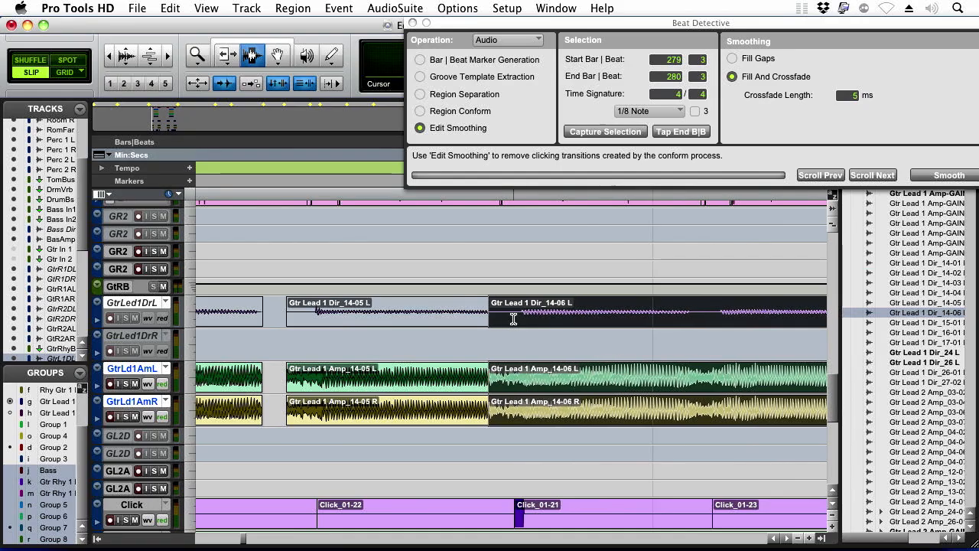
Check the third lead guitar 1 note against Click_01-21 and nudge its regions earlier to match the click.
left_click(501, 511)
left_click(538, 388, "shift")
left_click(520, 337)
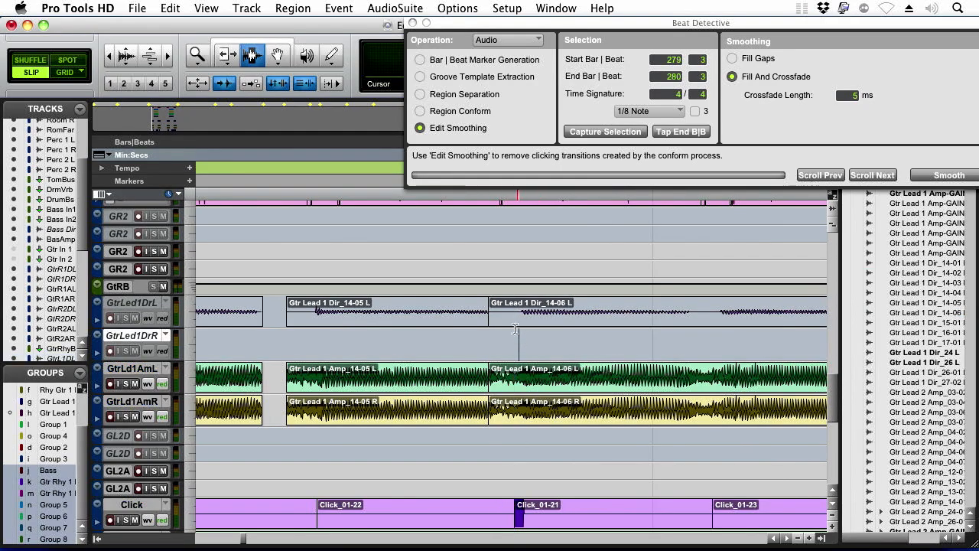
double_click(514, 316)
key("KP_Subtract")
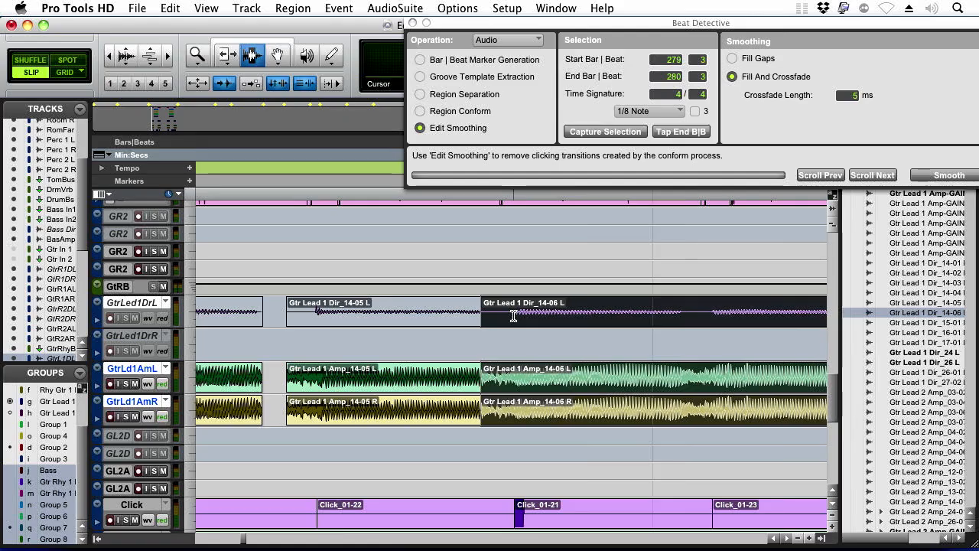
Separate the lead guitar 1 regions just before the note at Click_01-23 and adjust the new regions' timing by nudging.
left_click(677, 522)
left_click(685, 378)
key("super+e")
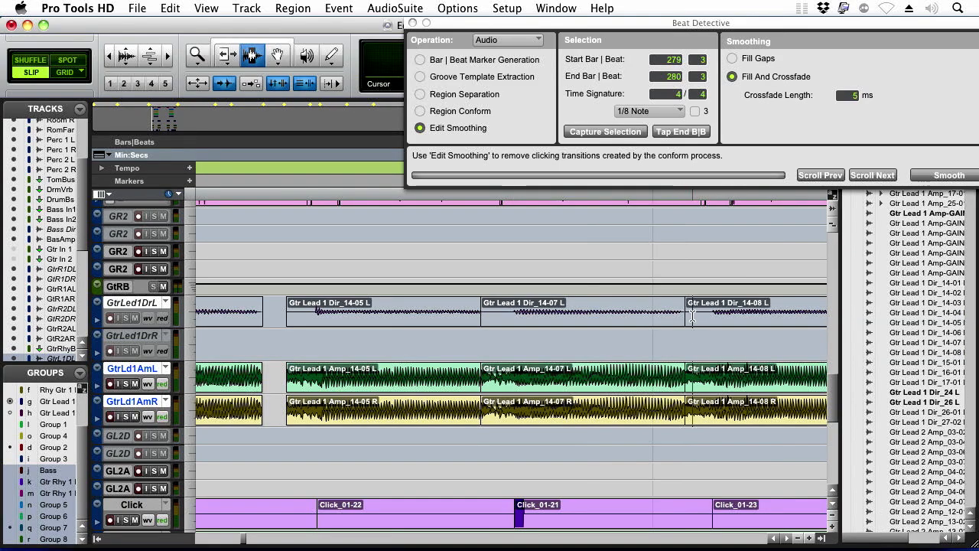
left_click(691, 316)
key("KP_Add")
key("KP_Subtract")
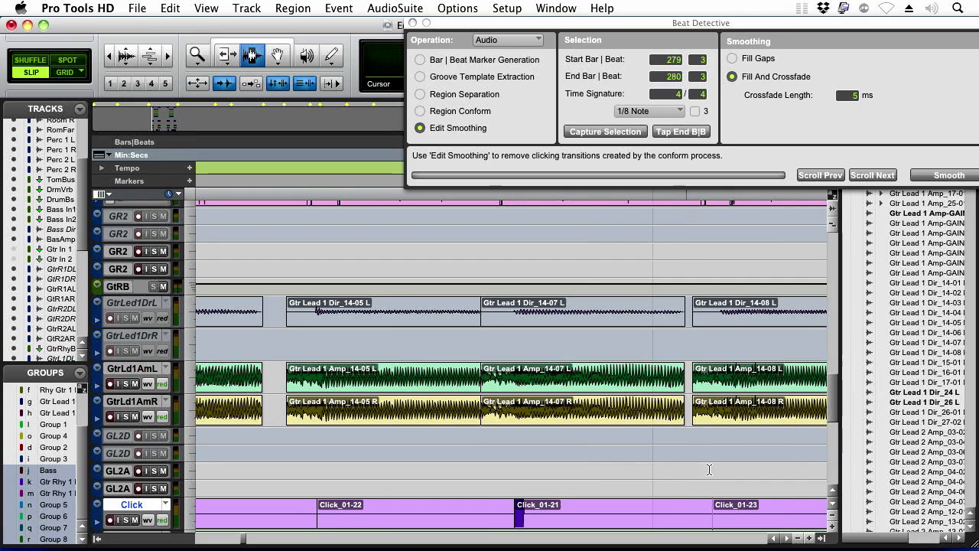
left_click_drag(709, 311, 691, 459)
Separate the lead guitar 1 regions just before the note at bar 287 and mark the nearby click hit for comparison.
left_click(353, 377)
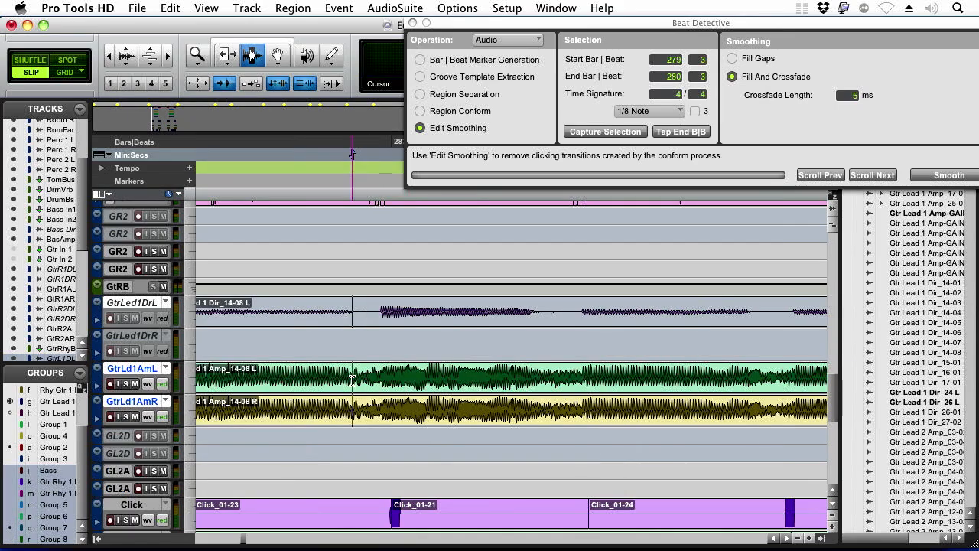
key("b")
double_click(390, 396)
left_click(355, 510)
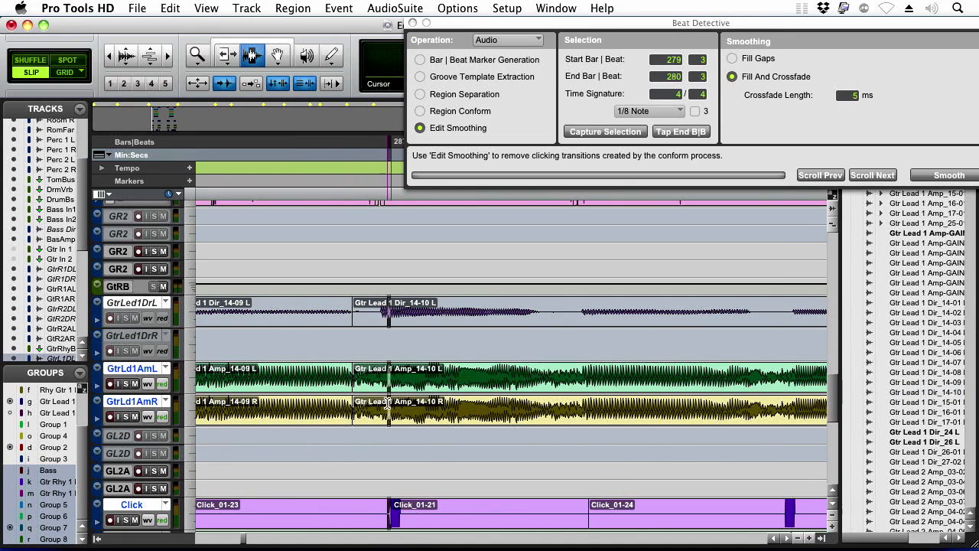
Nudge the lead guitar 1 regions at bar 287 later to line up their first note with the click hit.
double_click(417, 408)
key("KP_Add")
key("KP_Add")
key("KP_Add")
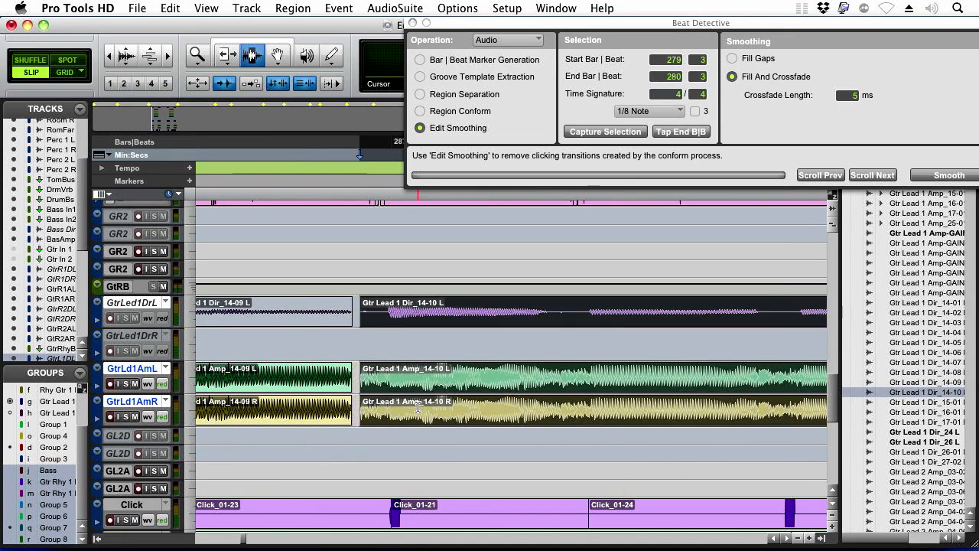
left_click(362, 508)
key("Tab")
left_click(426, 387, "ctrl+shift")
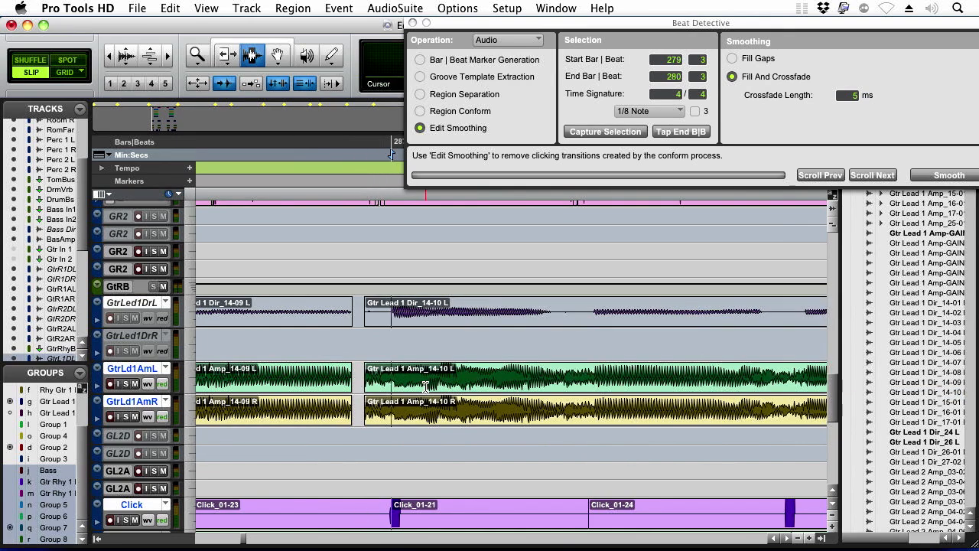
Separate the lead guitar 1 regions just before the note at Click_01-24 and nudge the regions after the cut earlier.
left_click(614, 398)
left_click(555, 393)
key("super+e")
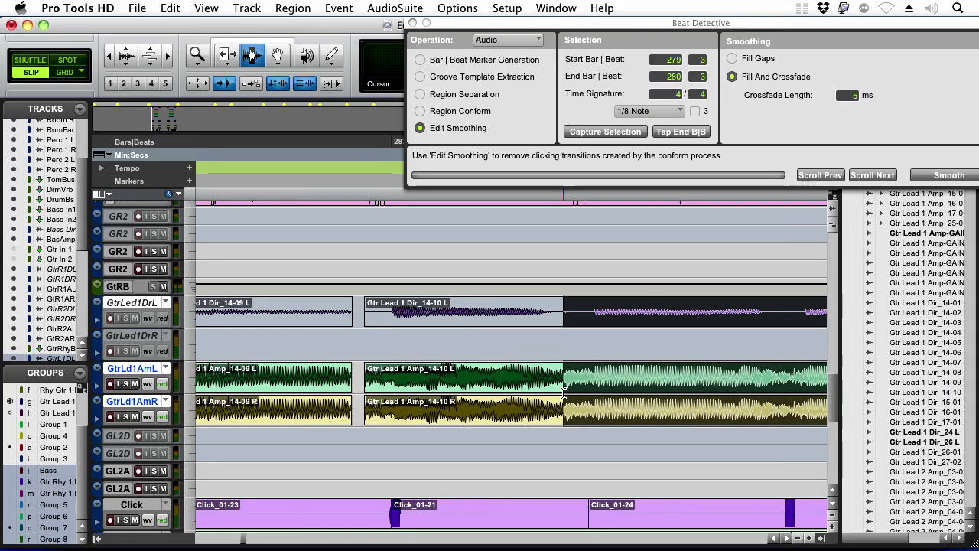
double_click(610, 401)
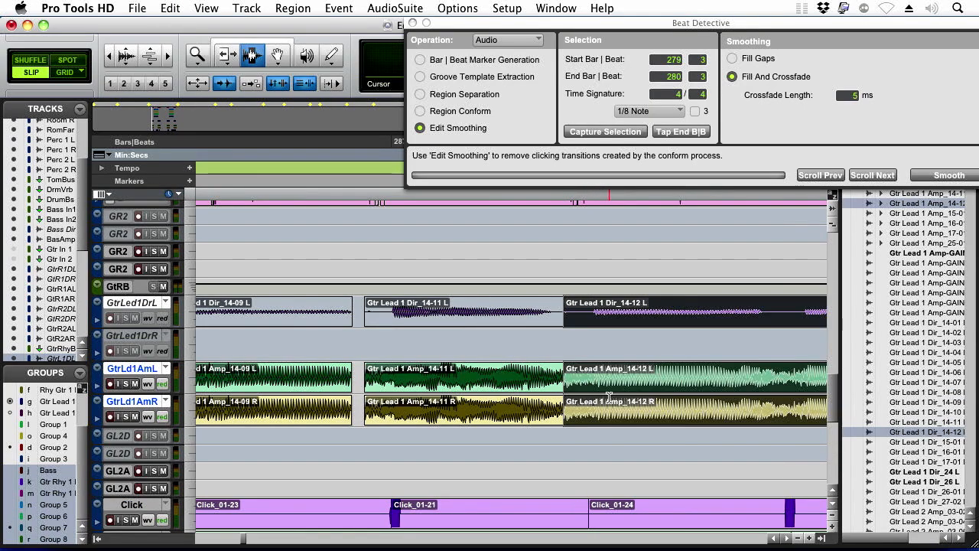
key("KP_Subtract")
key("KP_Subtract")
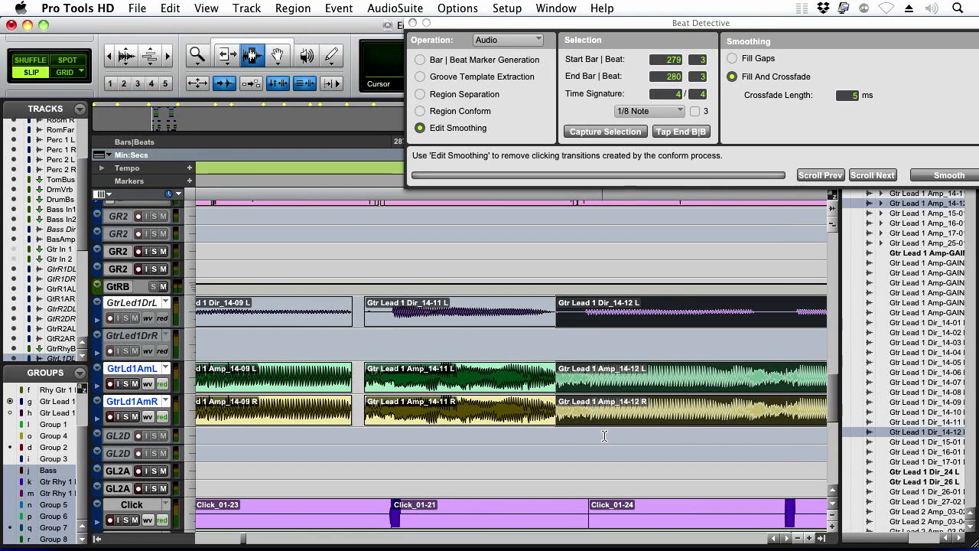
Separate the lead guitar 1 regions before the note following Click_01-24, nudge the new regions earlier, and check them against the click.
left_click(793, 387)
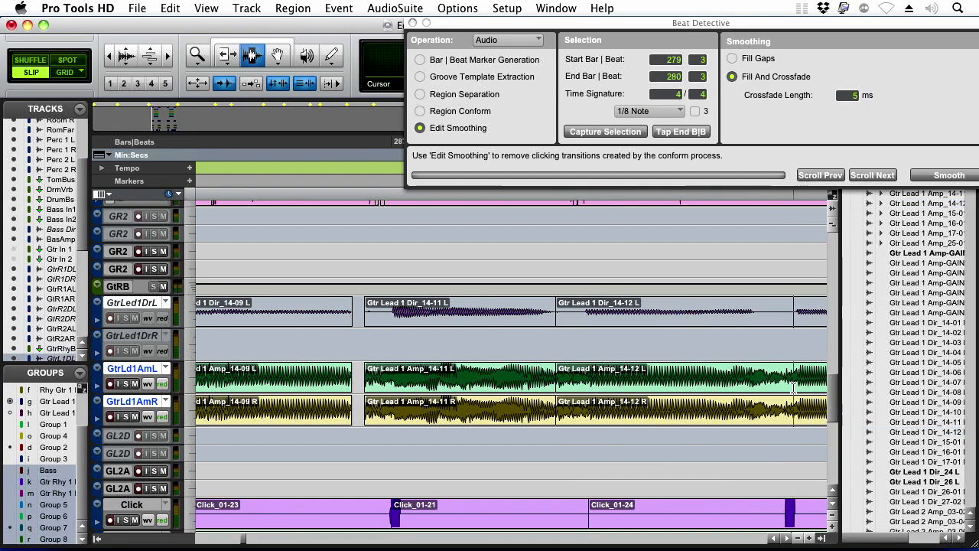
double_click(763, 384)
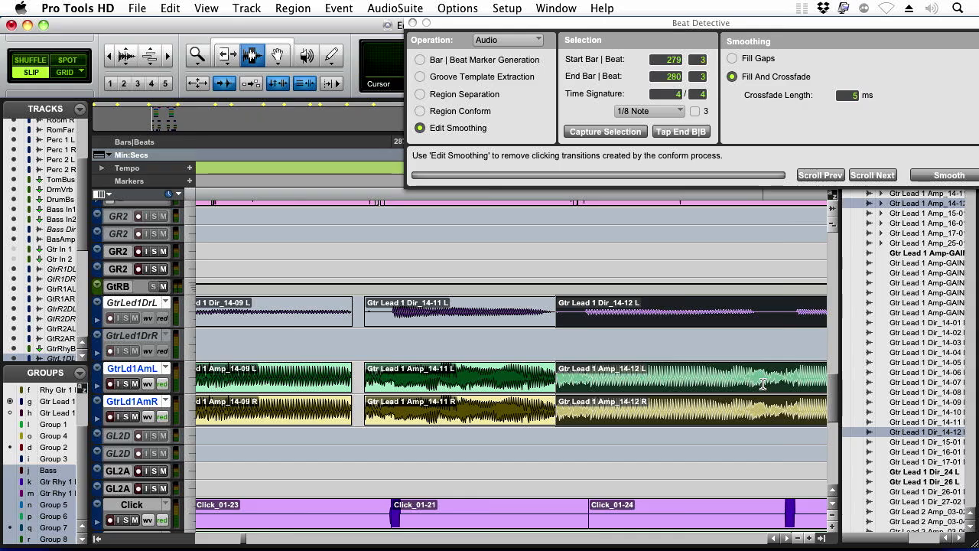
left_click(764, 384)
key("super+e")
double_click(781, 382)
key("KP_Subtract")
key("KP_Subtract")
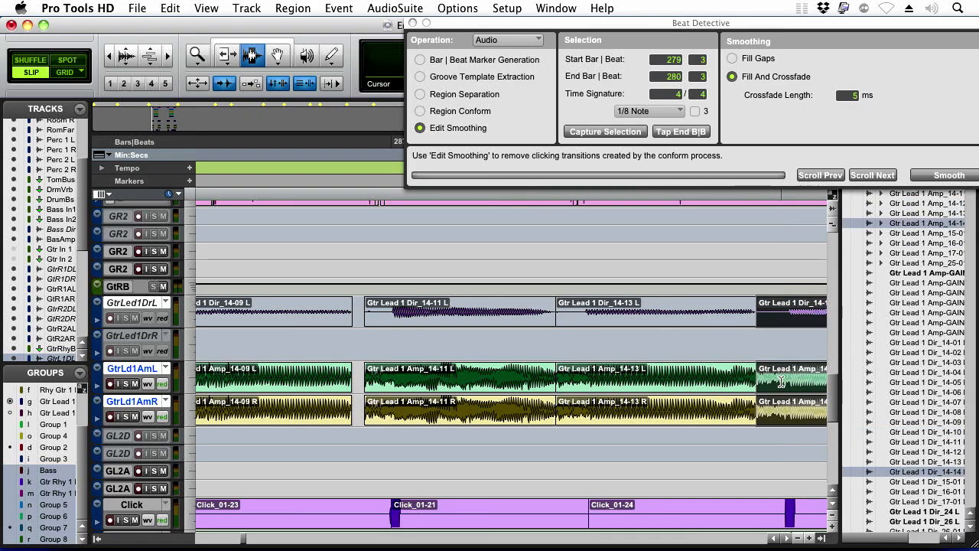
left_click(765, 508)
key("Tab")
left_click(772, 411, "shift")
Separate the lead guitar 1 regions just before the note after the 287|2 click hit and nudge the new regions earlier.
left_click_drag(787, 411, 669, 411)
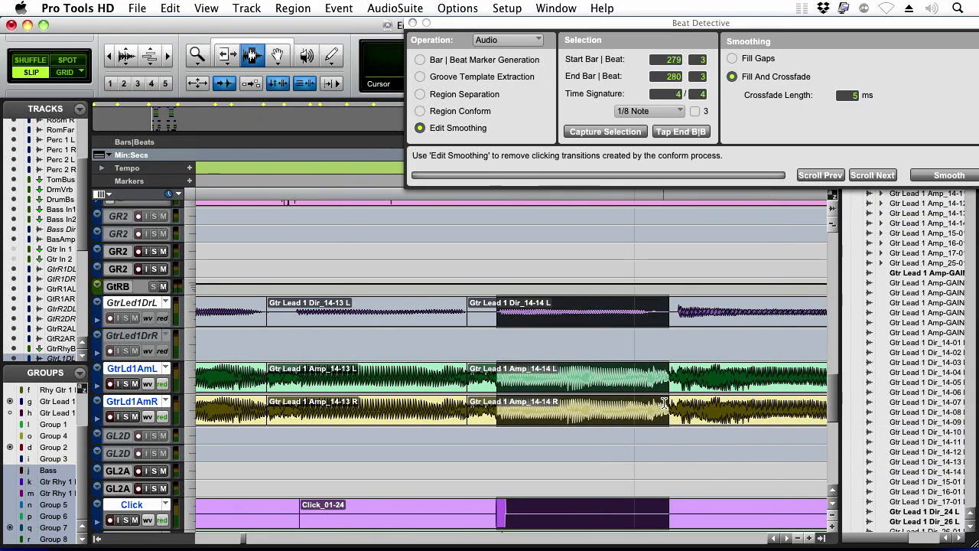
double_click(664, 403)
left_click(651, 395, "shift")
key("super+e")
key("KP_Subtract")
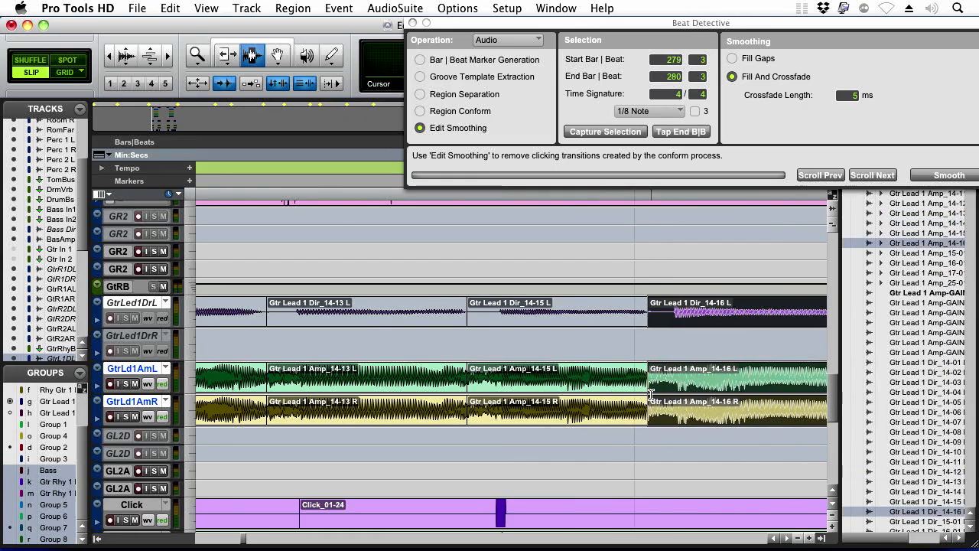
Copy the earlier click region and paste it at the 287|2 hit on the Click track to mark its half-beat point.
double_click(273, 511)
key("super+c")
left_click(451, 522)
key("Tab")
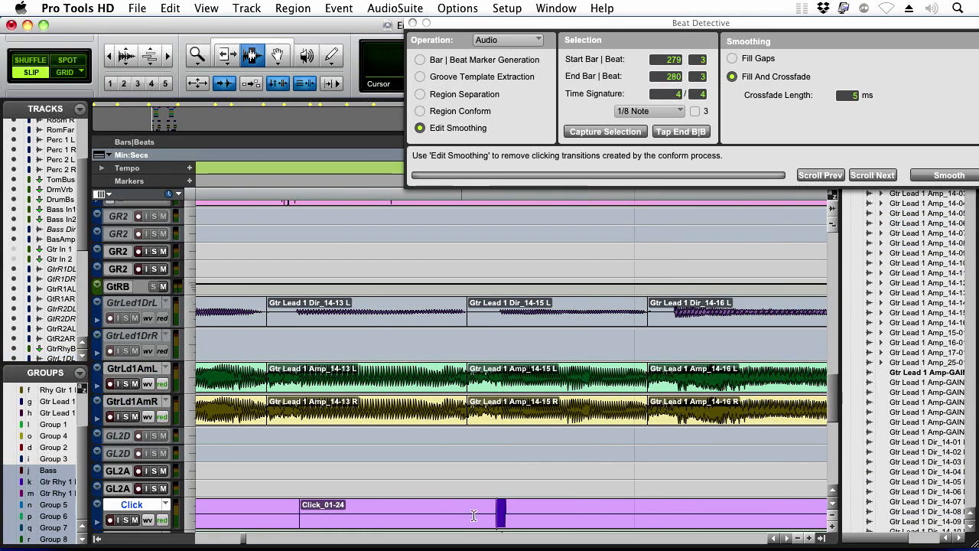
key("super+v")
Nudge the lead guitar 1 regions after the 287|2 cut later, toward the end of the pasted click region.
double_click(667, 390)
key("KP_Add")
key("KP_Add")
key("KP_Add")
key("KP_Add")
key("KP_Add")
key("KP_Add")
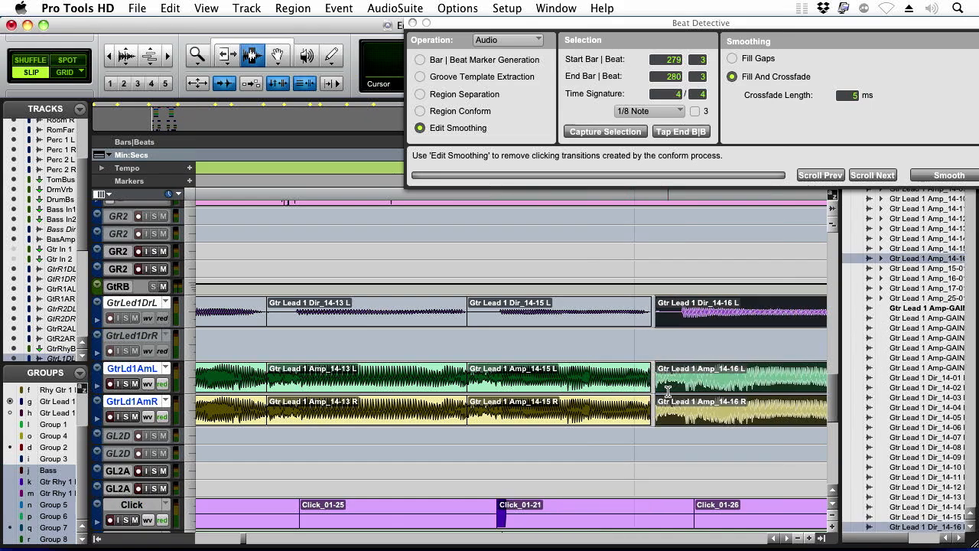
Examine how the lead guitar 1 notes between 287|2 and 287|4 sit against the click hits.
left_click(676, 522)
left_click_drag(703, 409, 654, 403)
scroll(708, 411, "right", 3)
left_click_drag(732, 405, 698, 399)
left_click_drag(713, 402, 634, 417)
double_click(489, 417)
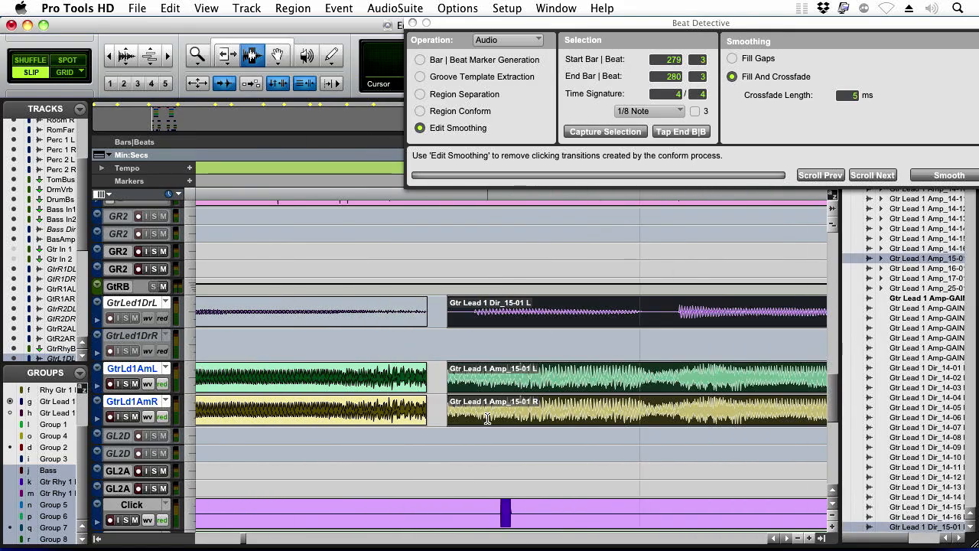
key("r")
key("r")
key("r")
left_click(501, 350)
key("t")
key("t")
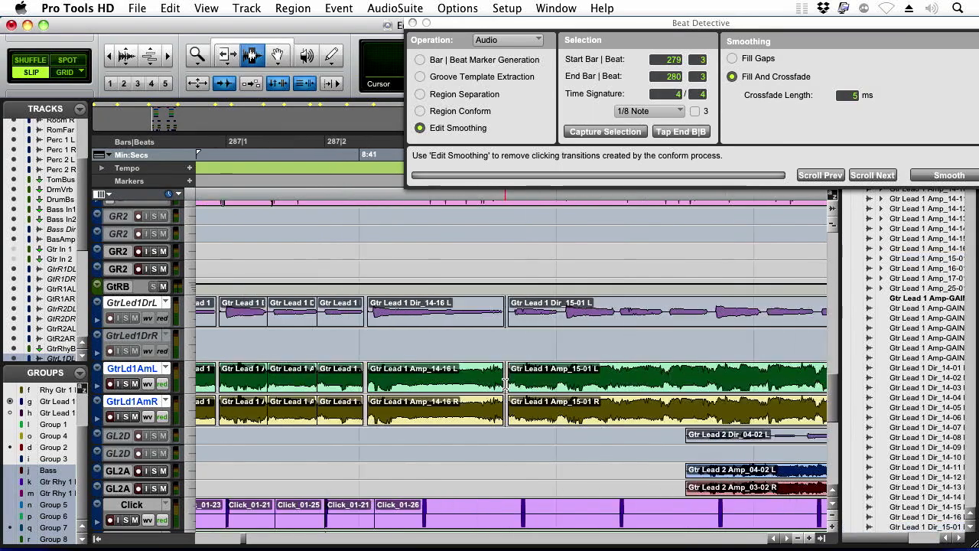
double_click(445, 396)
left_click(540, 363)
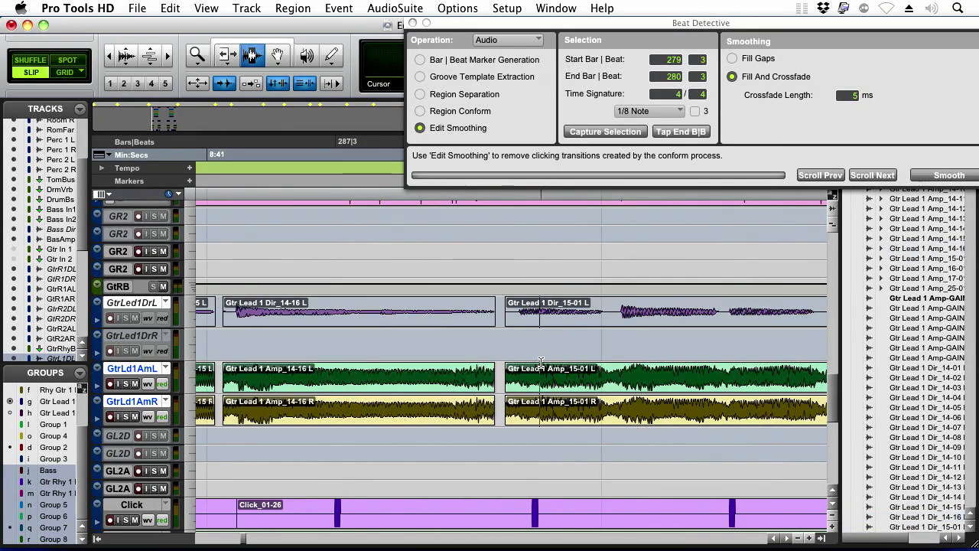
double_click(592, 401)
key("r")
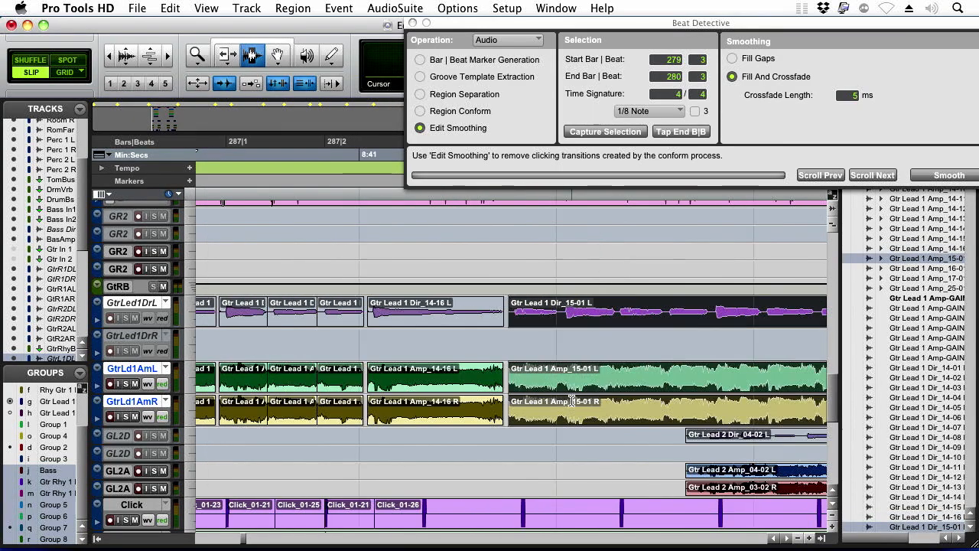
left_click(507, 373)
key("r")
Nudge the Gtr Lead 1 15-01 regions later, toward the 287|4 click hit.
double_click(589, 393)
key("t")
key("t")
key("t")
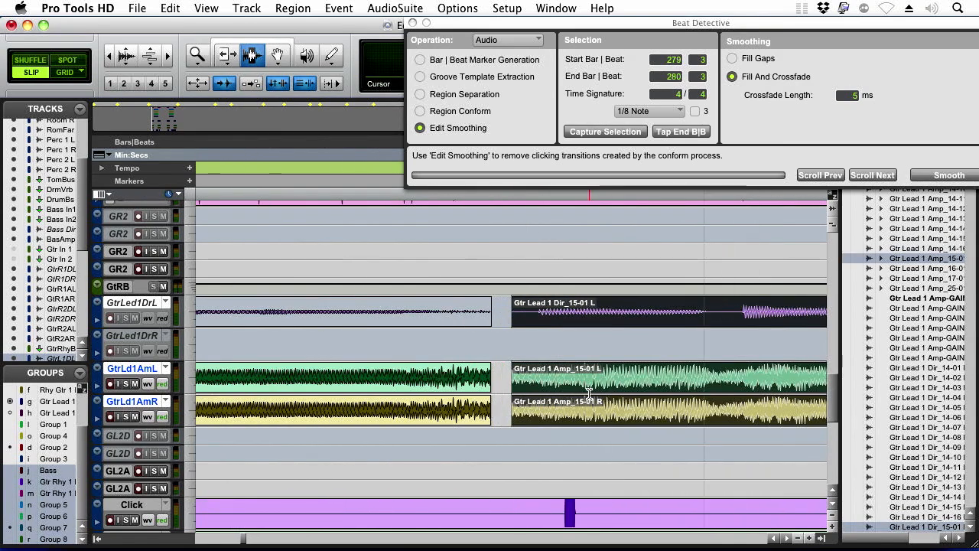
key("r")
key("r")
key("r")
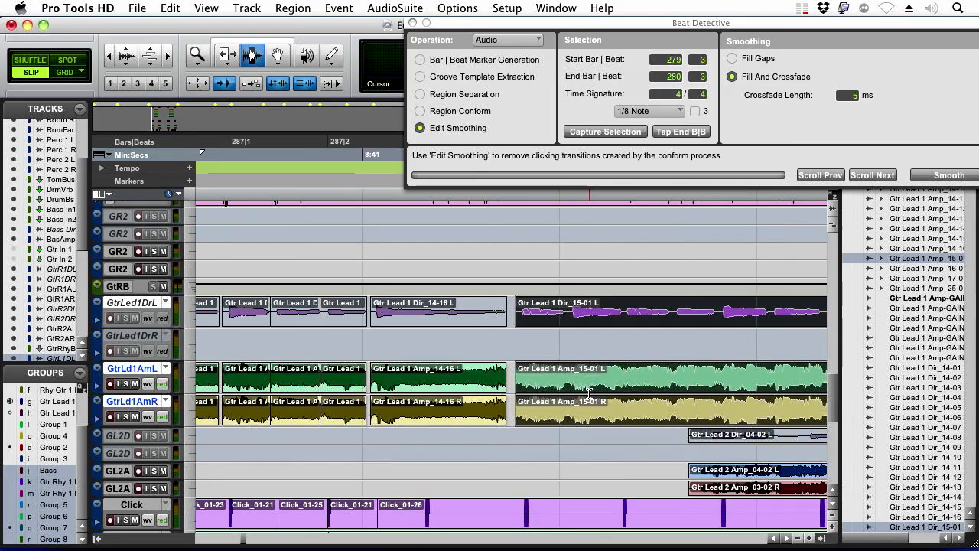
Copy the click region at 287|2 and paste it at the 287|4 hit on the Click track.
left_click(353, 513)
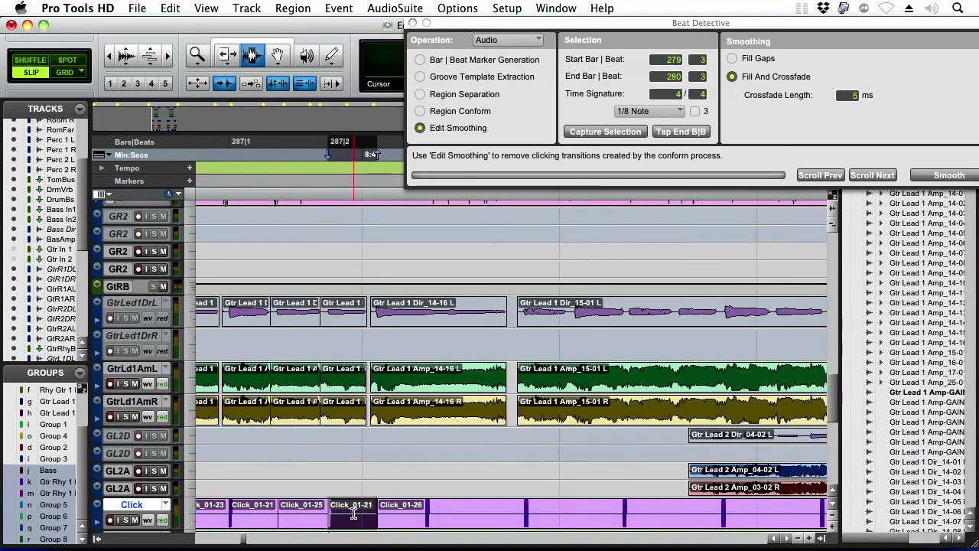
key("super+c")
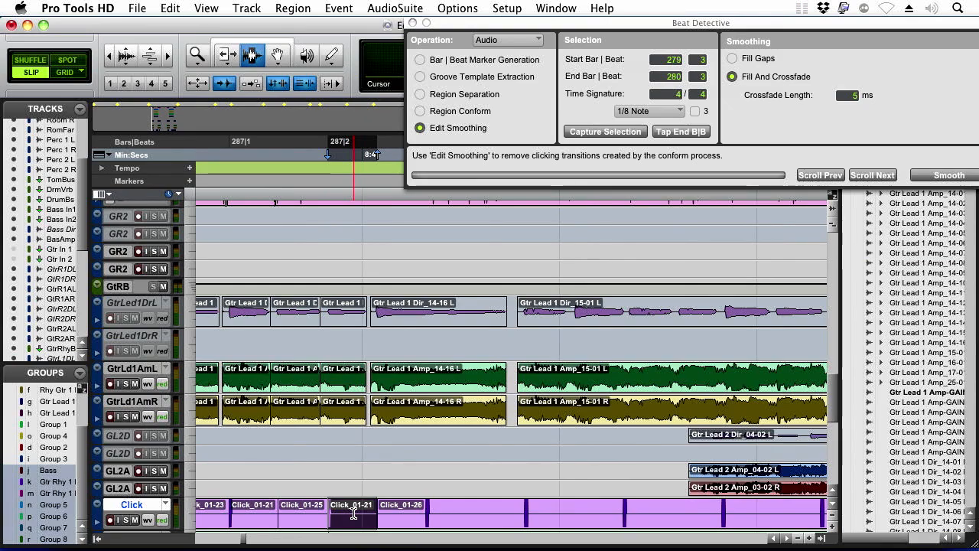
key("super+c")
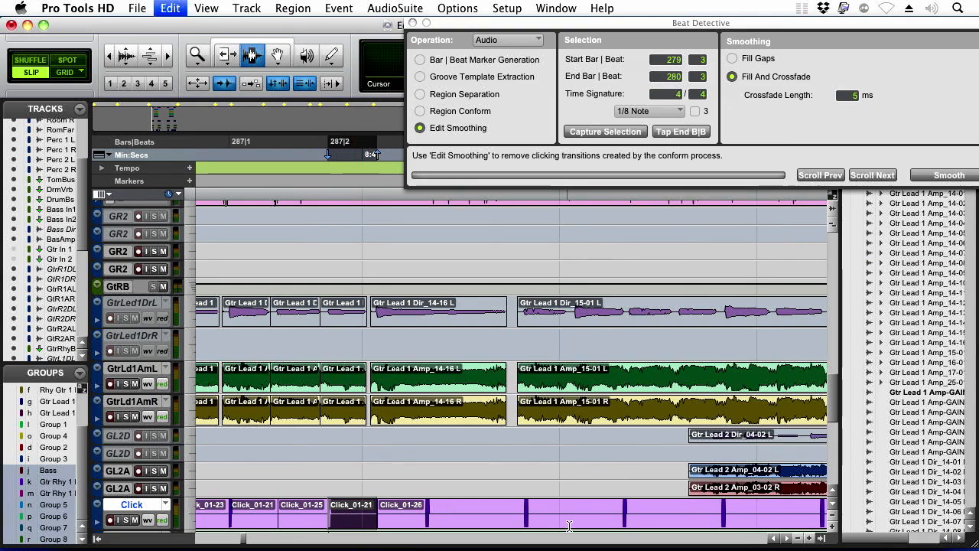
left_click(518, 505)
key("Tab")
key("super+v")
Nudge the Gtr Lead 1 15-01 regions further later and compare their first note with the 287|4 click hit.
double_click(575, 412)
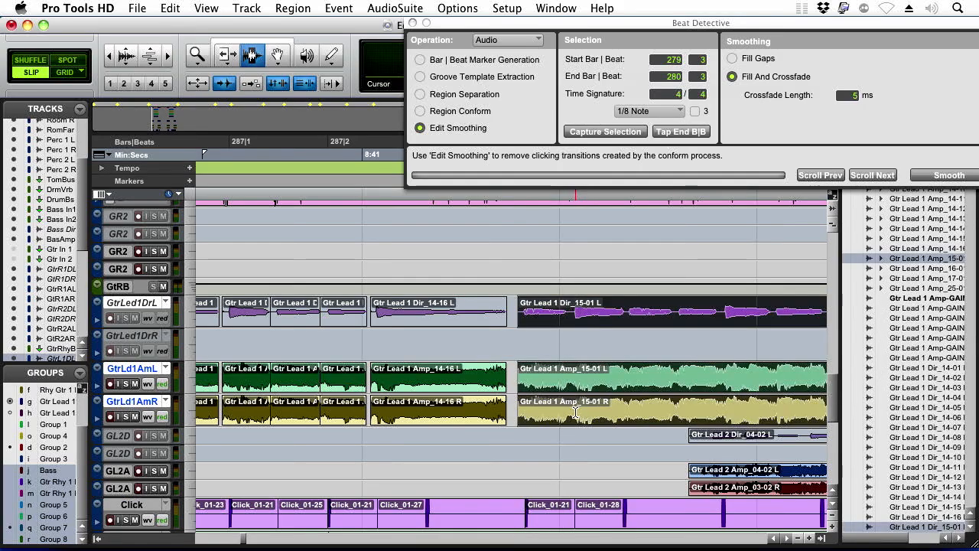
key("t")
key("t")
key("KP_Add")
key("KP_Add")
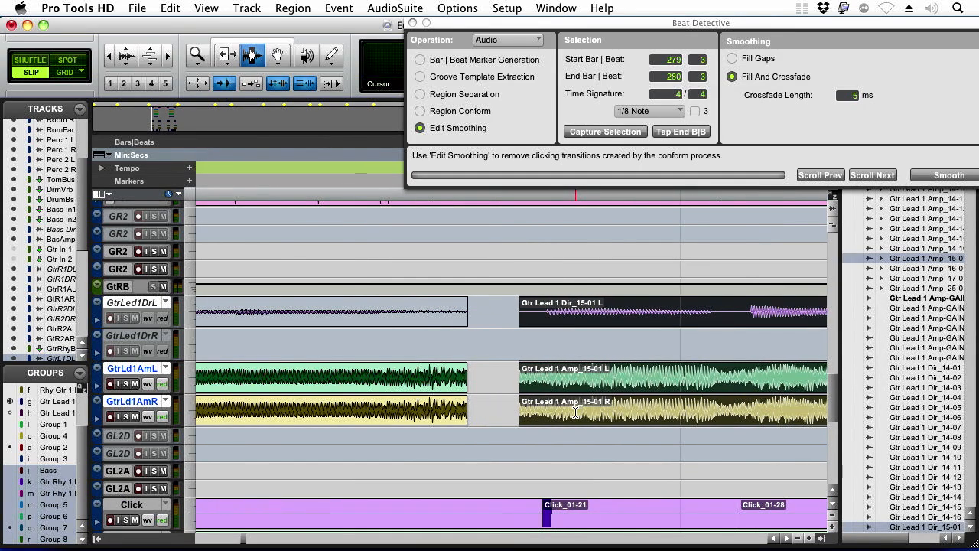
left_click(501, 532)
left_click(545, 395)
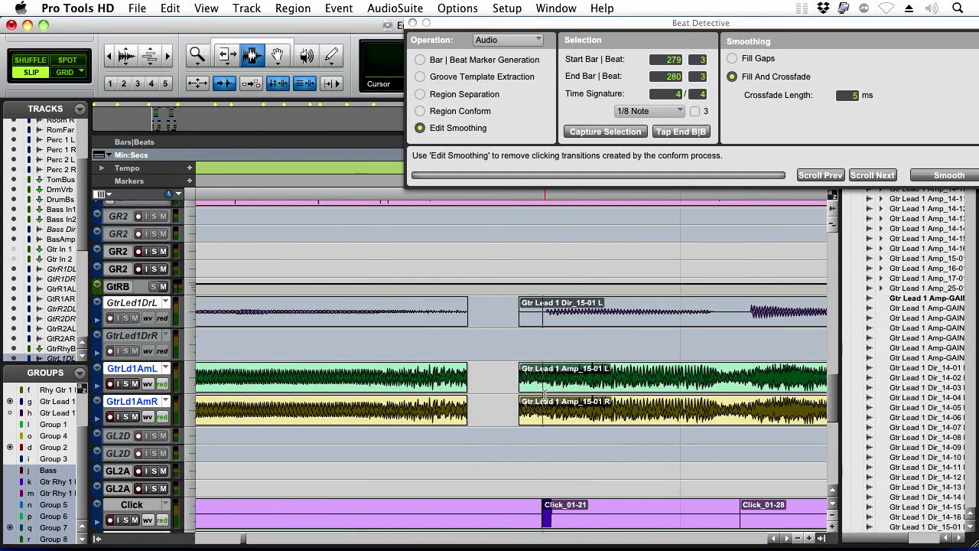
Separate the lead guitar 1 regions before the note near Click_01-28 and nudge the regions after the cut earlier.
key("b")
left_click(690, 514)
key("Tab")
left_click(769, 408, "shift")
double_click(773, 408)
key("KP_Subtract")
key("KP_Subtract")
scroll(689, 418, "right", 5)
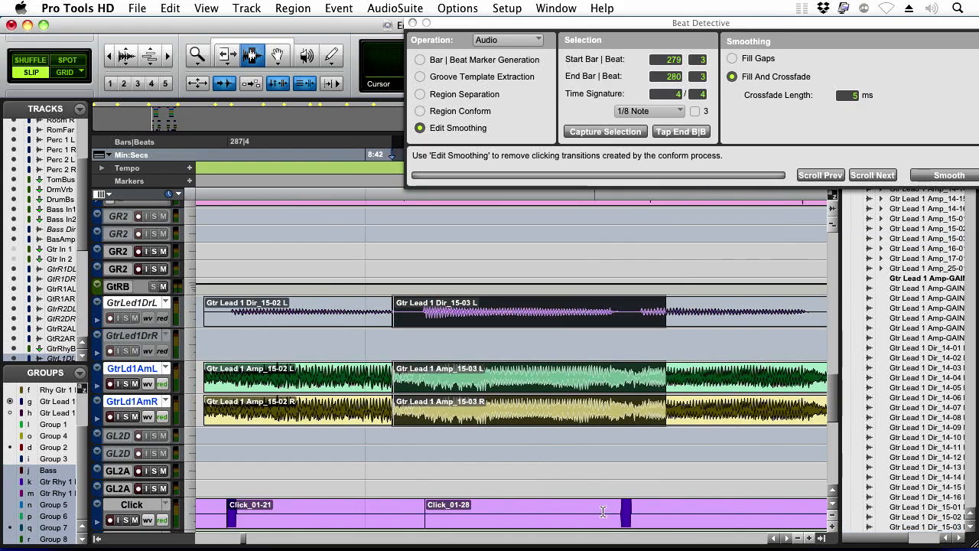
Separate the lead guitar 1 regions before the note at the click hit following Click_01-28 and nudge that note earlier onto the hit.
left_click(612, 514)
key("Tab")
left_click(609, 380)
key("b")
left_click(643, 406)
left_click_drag(642, 405, 706, 394)
left_click(595, 508)
left_click(627, 385)
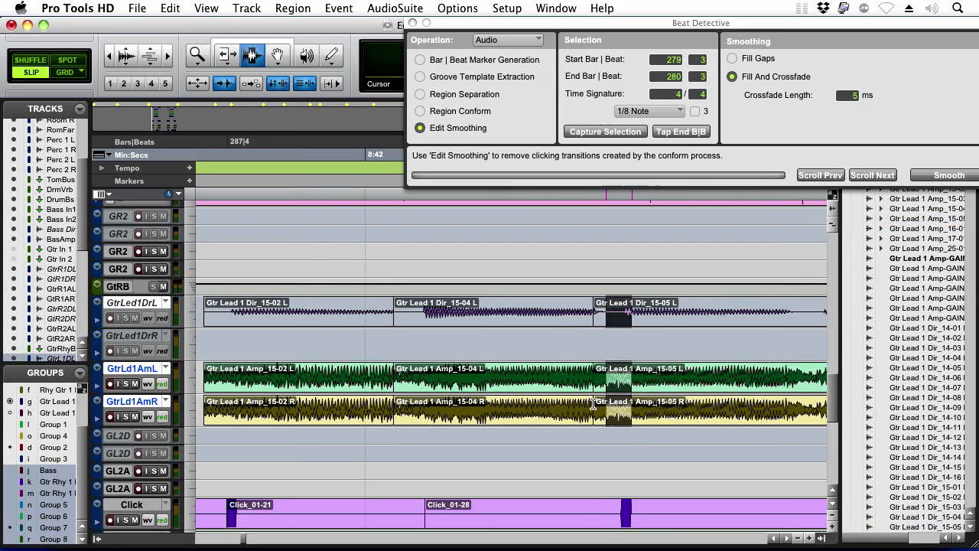
Copy the click region at 287|4 and paste it at the next click hit, at bar 288.
key("shift+Tab")
key("shift+Tab")
double_click(288, 522)
key("super+c")
left_click(483, 517)
key("grave")
key("Tab")
key("super+v")
Separate the lead guitar 1 regions before the note near Click_01-30 and nudge the new regions earlier to meet its start.
left_click(697, 384)
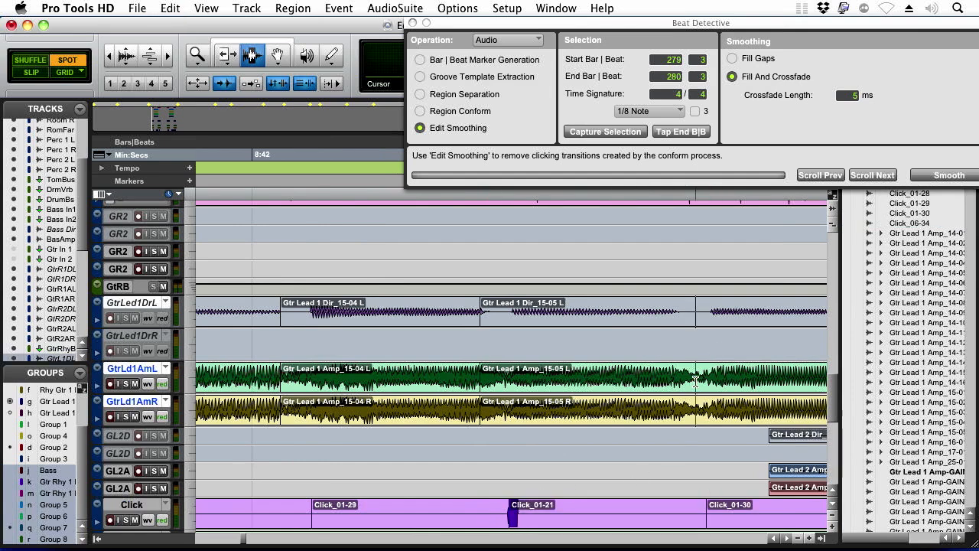
left_click(679, 383)
key("b")
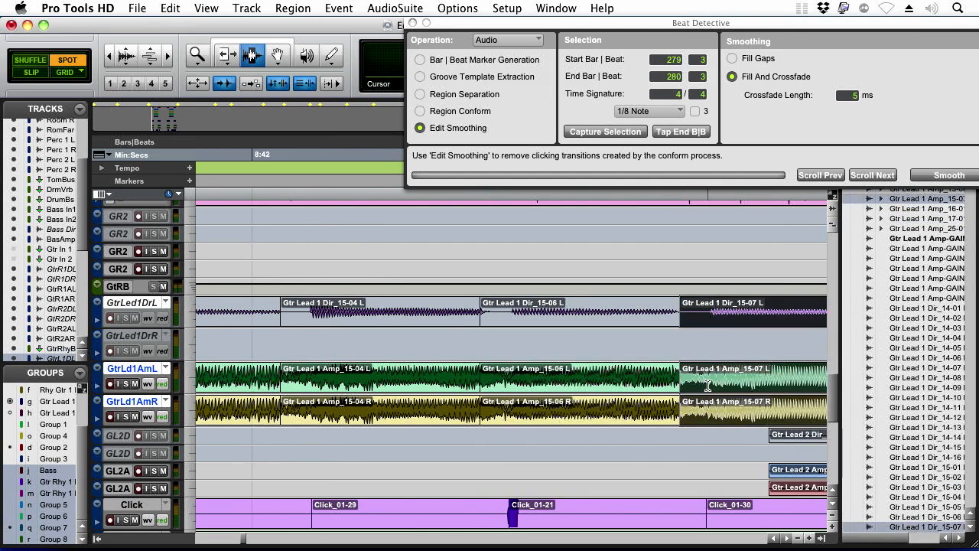
left_click(683, 516)
double_click(725, 381)
key("comma")
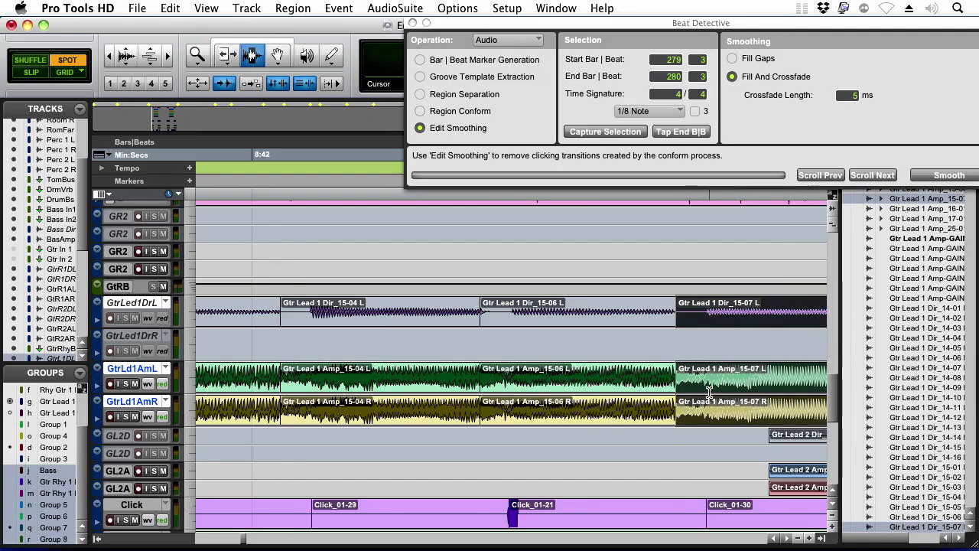
Separate the lead guitar 1 regions before the note near the 288|2 click hit and nudge the new regions later.
key("r")
left_click(707, 393)
key("t")
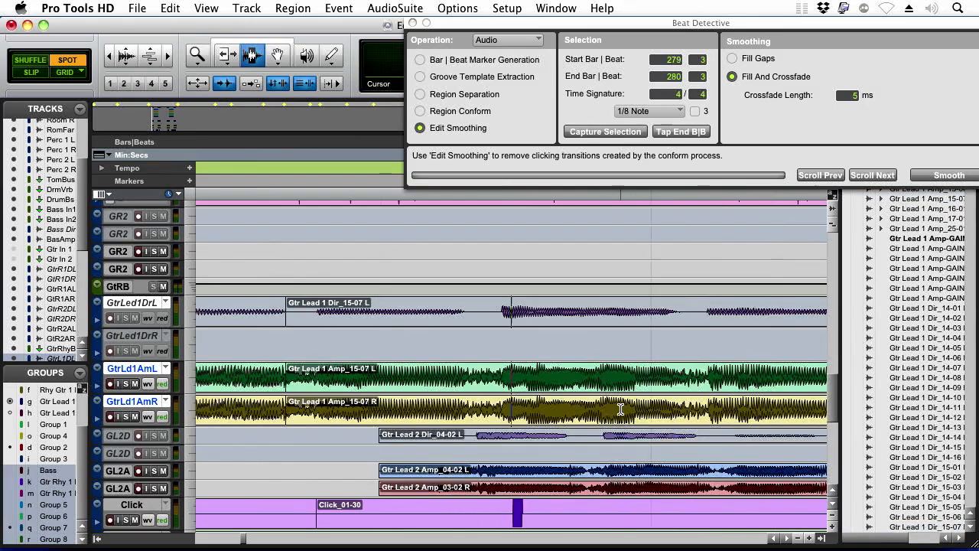
left_click(469, 377)
key("b")
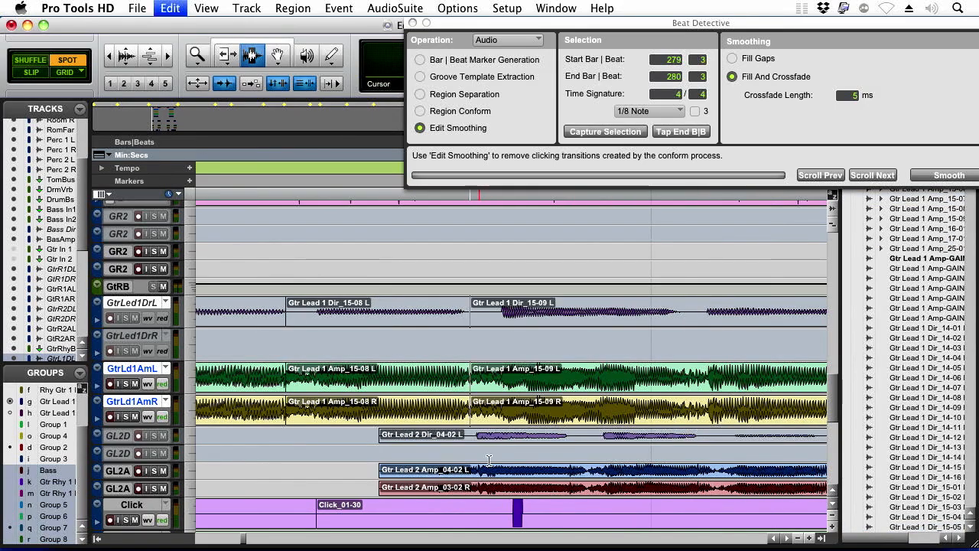
key("period")
key("period")
key("period")
key("period")
Separate the Click and lead guitar 1 regions together at the 288|2 click hit.
left_click(493, 514)
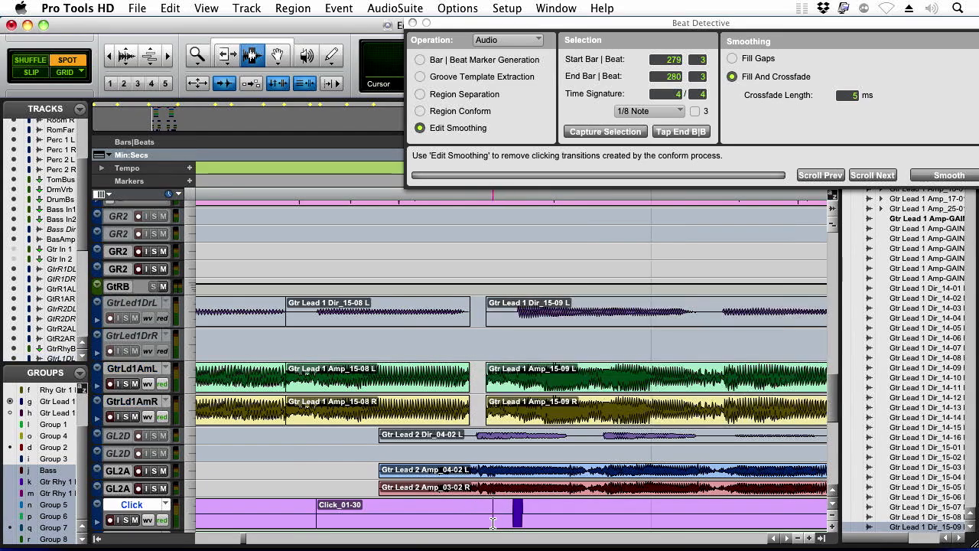
key("Tab")
left_click(542, 403, "shift")
key("b")
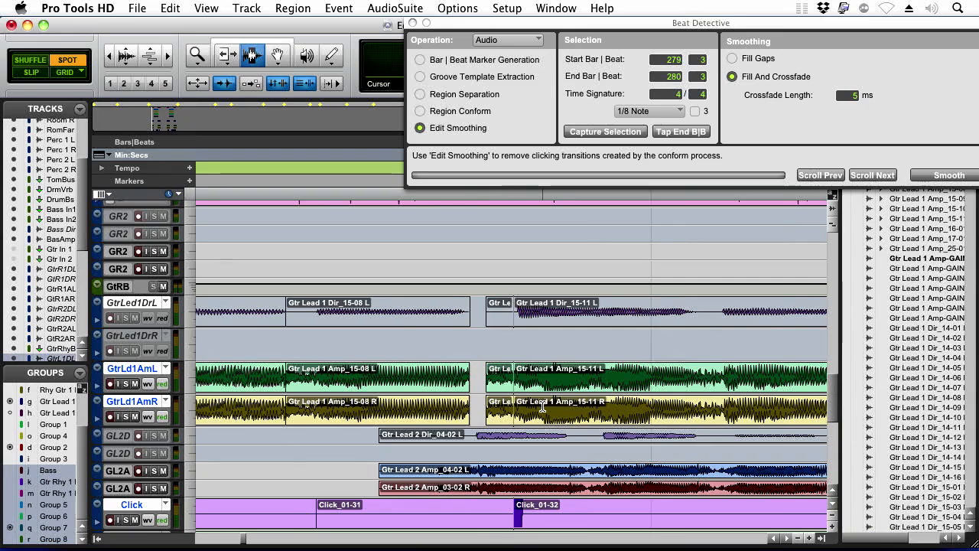
key("t")
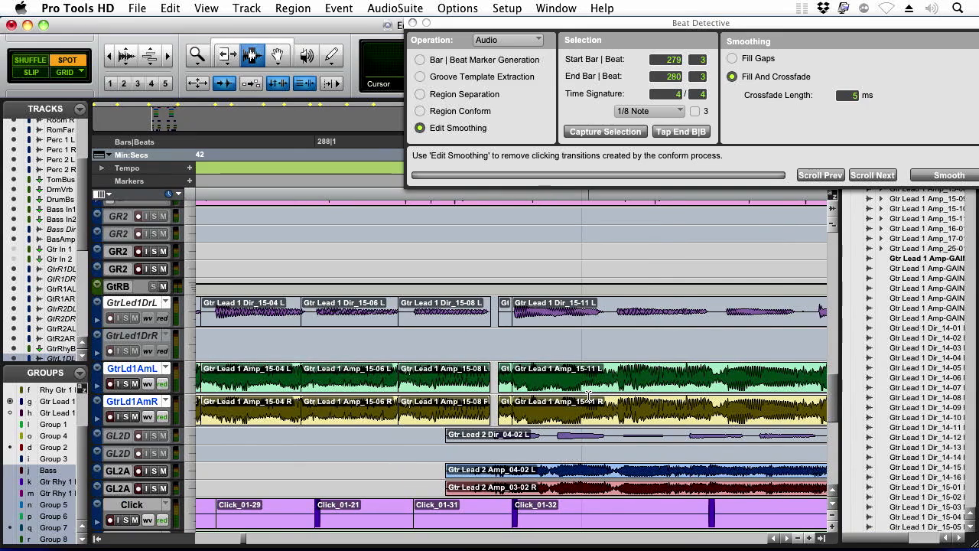